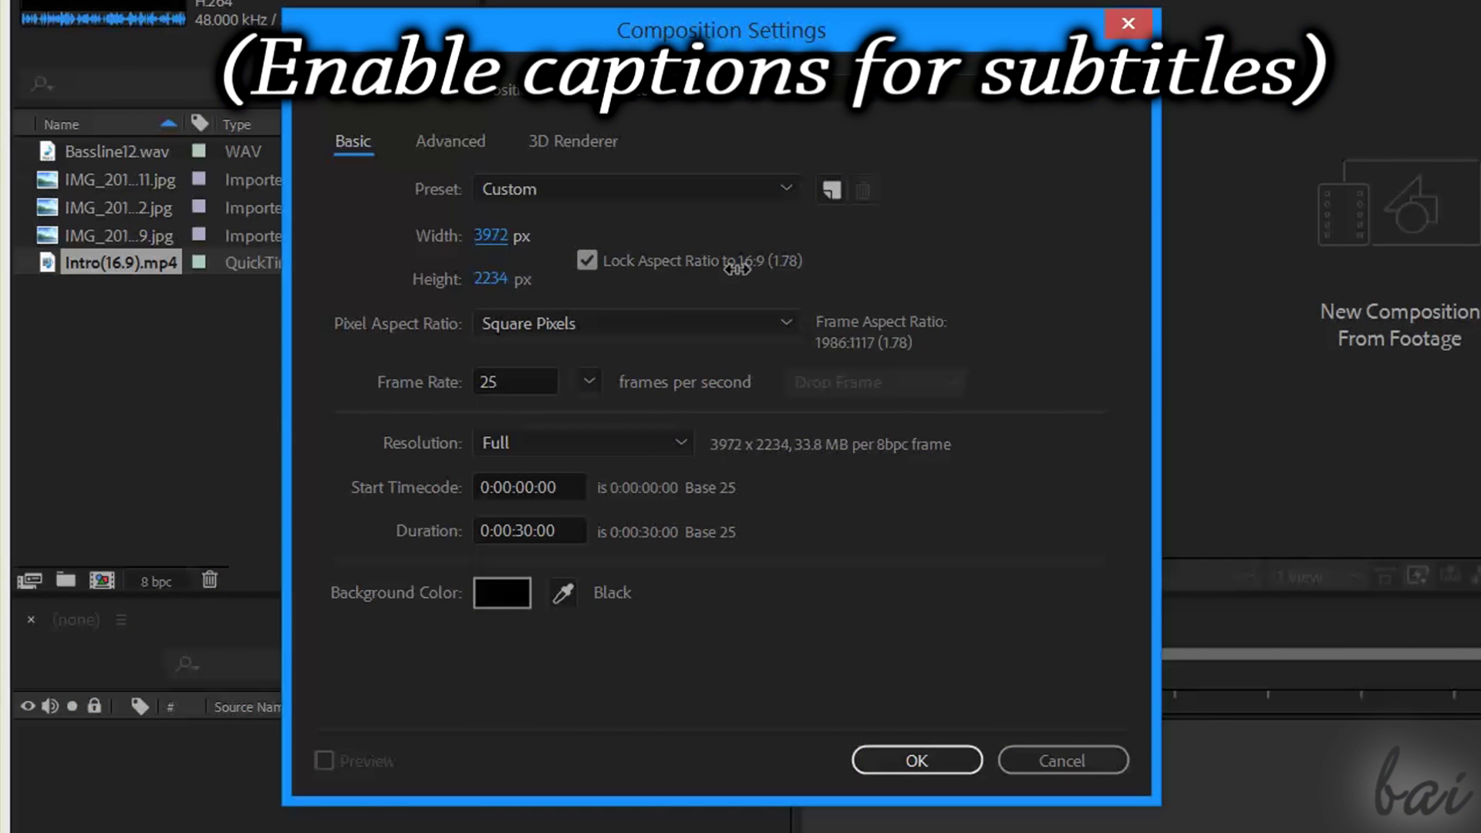
Set the comp width to 3704, enlarge the Spherize radius and lower Radial Blur to 5.0.
left_click_drag(733, 224, 785, 268)
left_click_drag(513, 247, 311, 295)
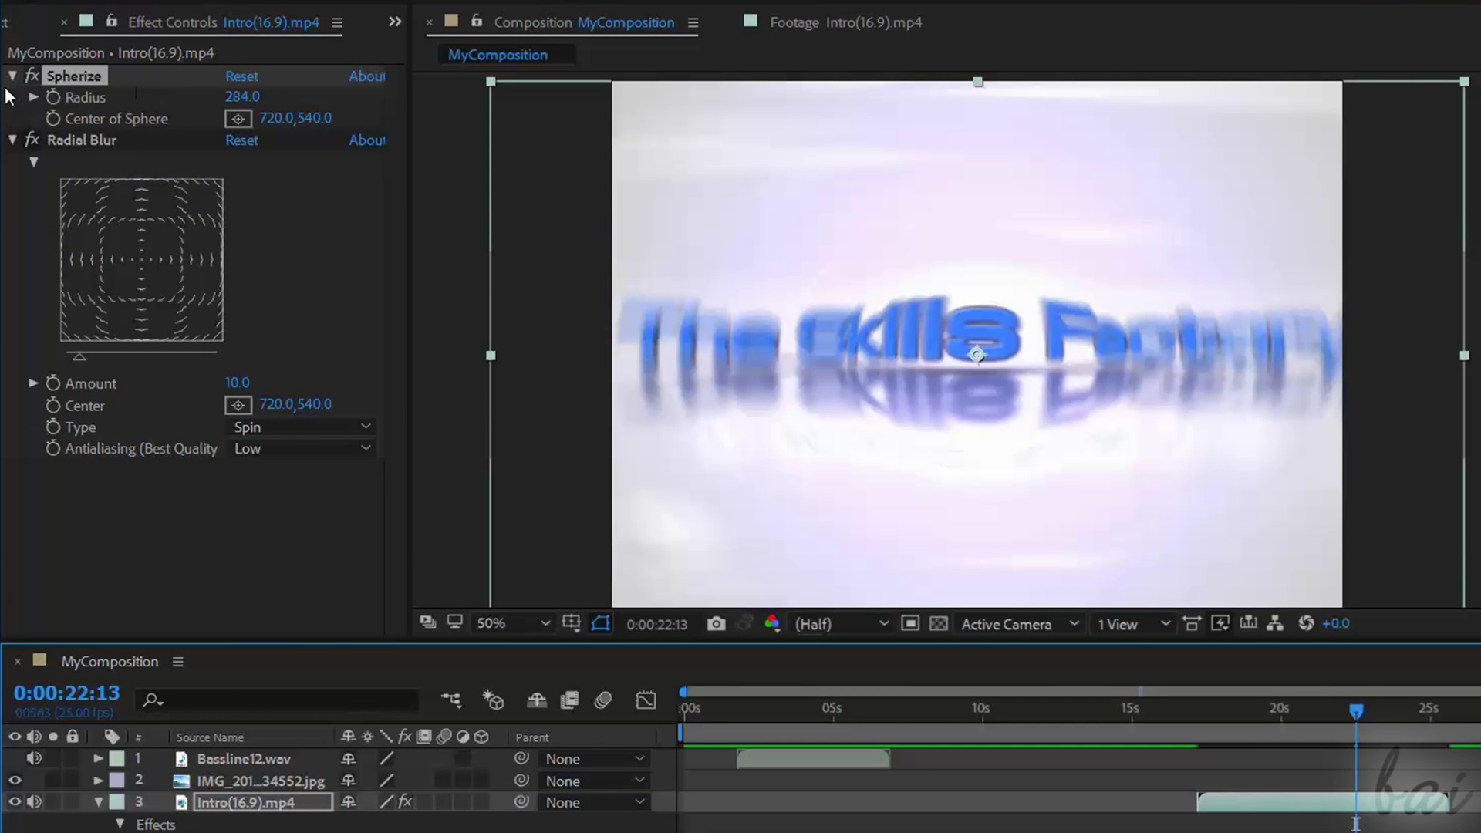
left_click(33, 96)
left_click(33, 97)
left_click_drag(241, 96, 293, 146)
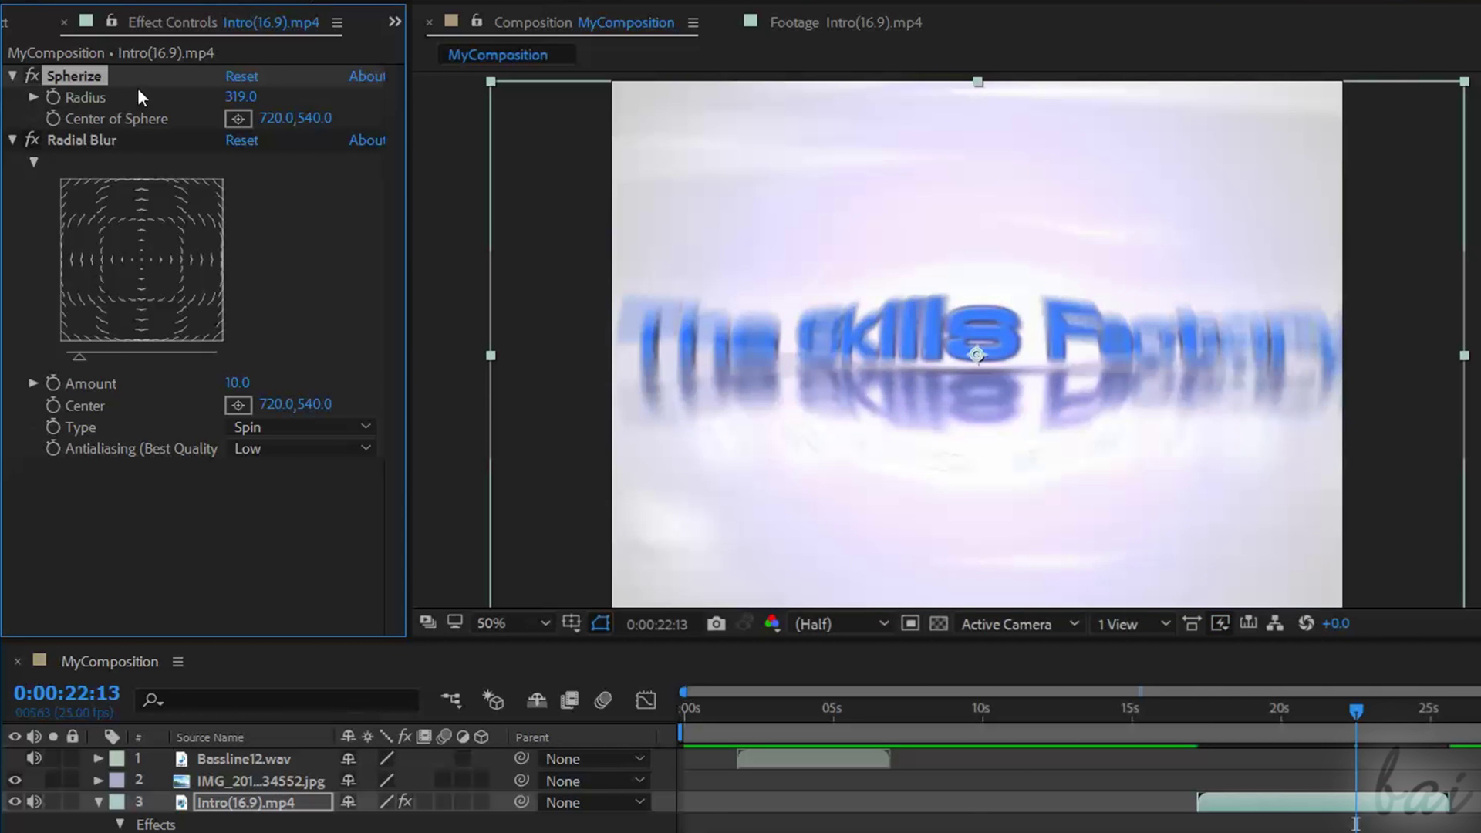
left_click_drag(236, 381, 201, 362)
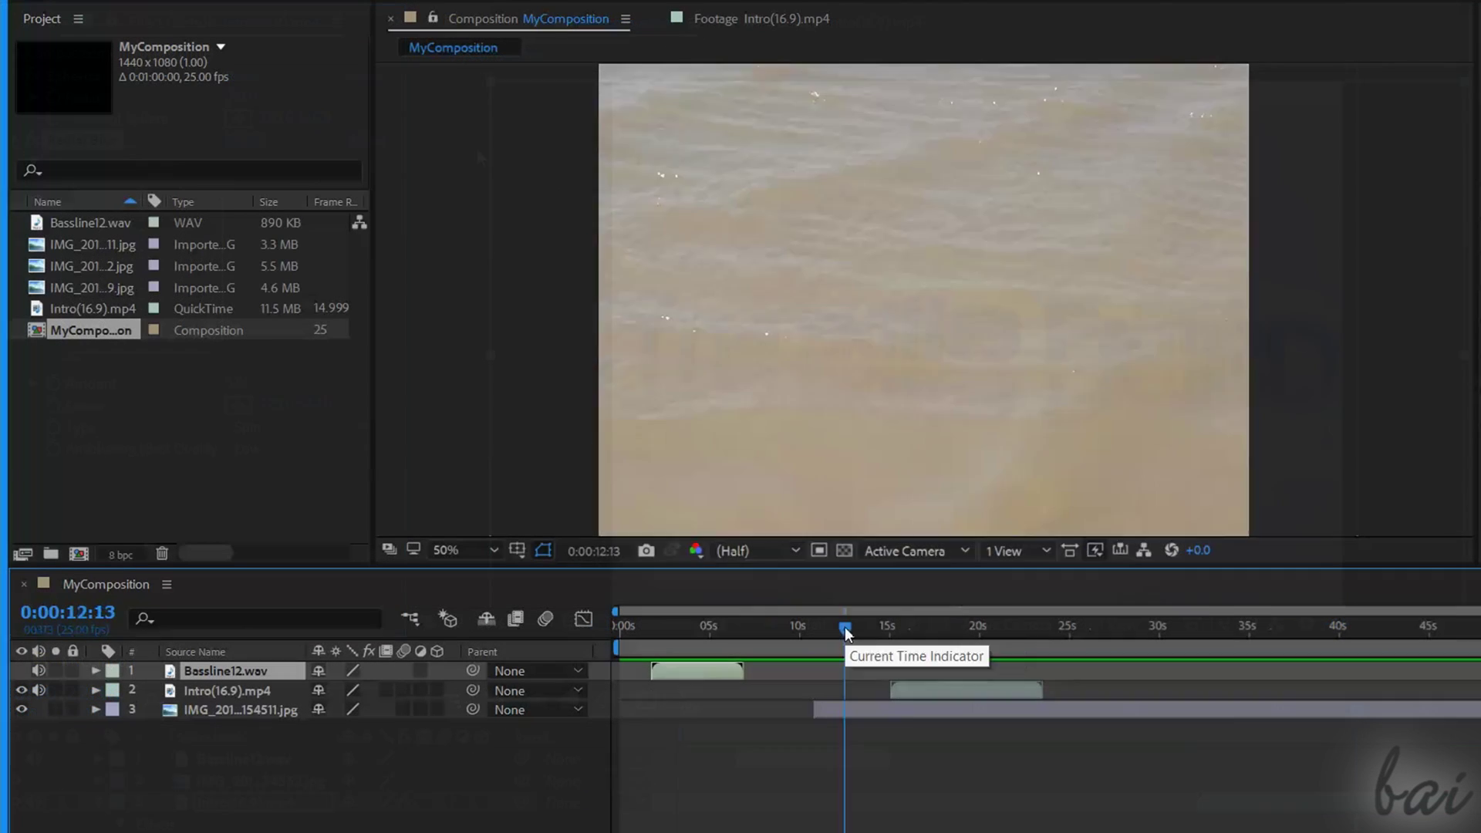
mouse_move(844, 626)
left_mouse_down()
mouse_move(944, 624)
mouse_move(848, 626)
mouse_move(978, 640)
mouse_move(865, 644)
left_mouse_up()
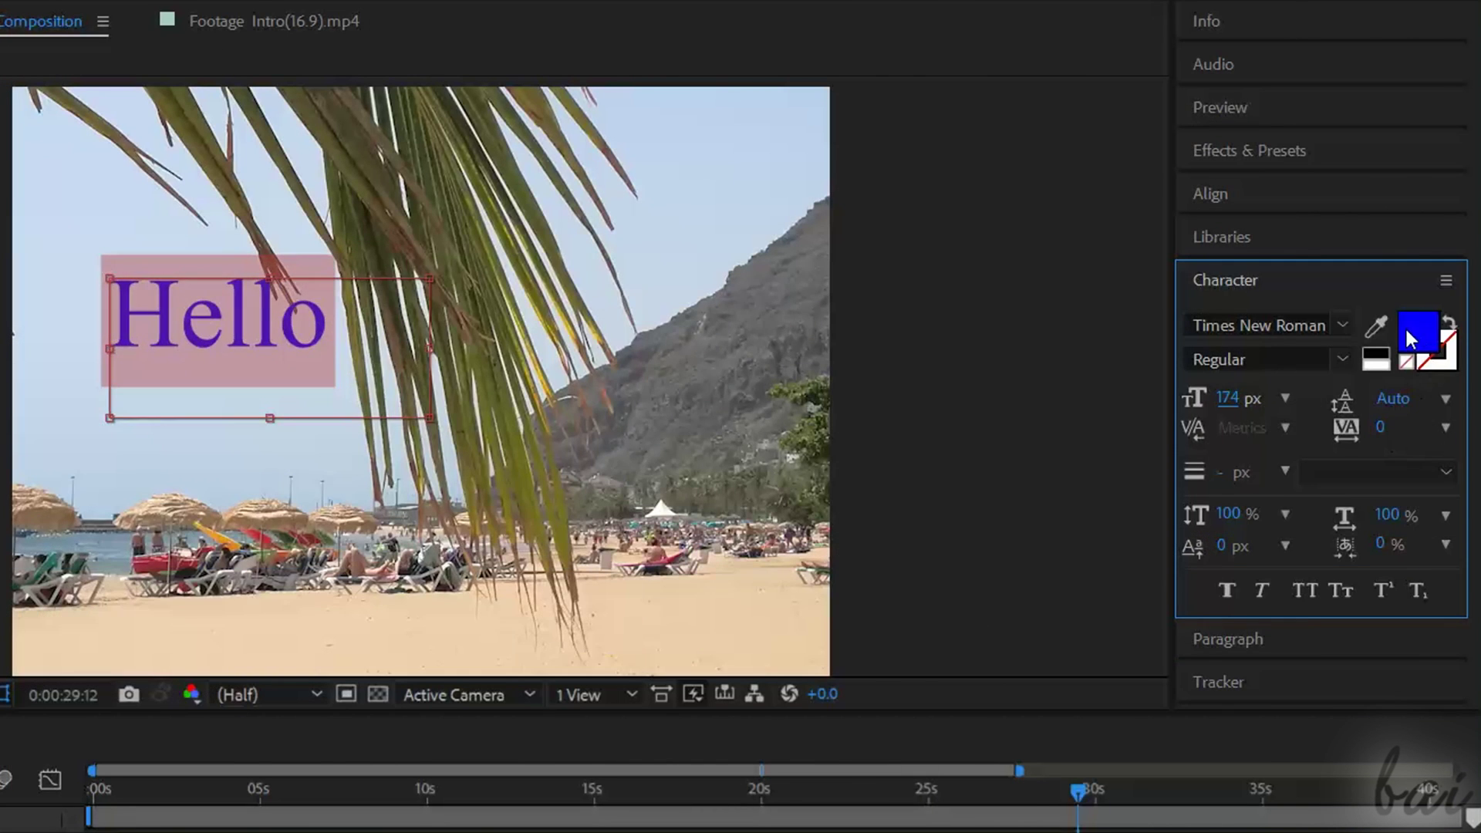
Make the Hello text red (FF0000), taller and narrower.
left_click(1417, 332)
left_click(463, 332)
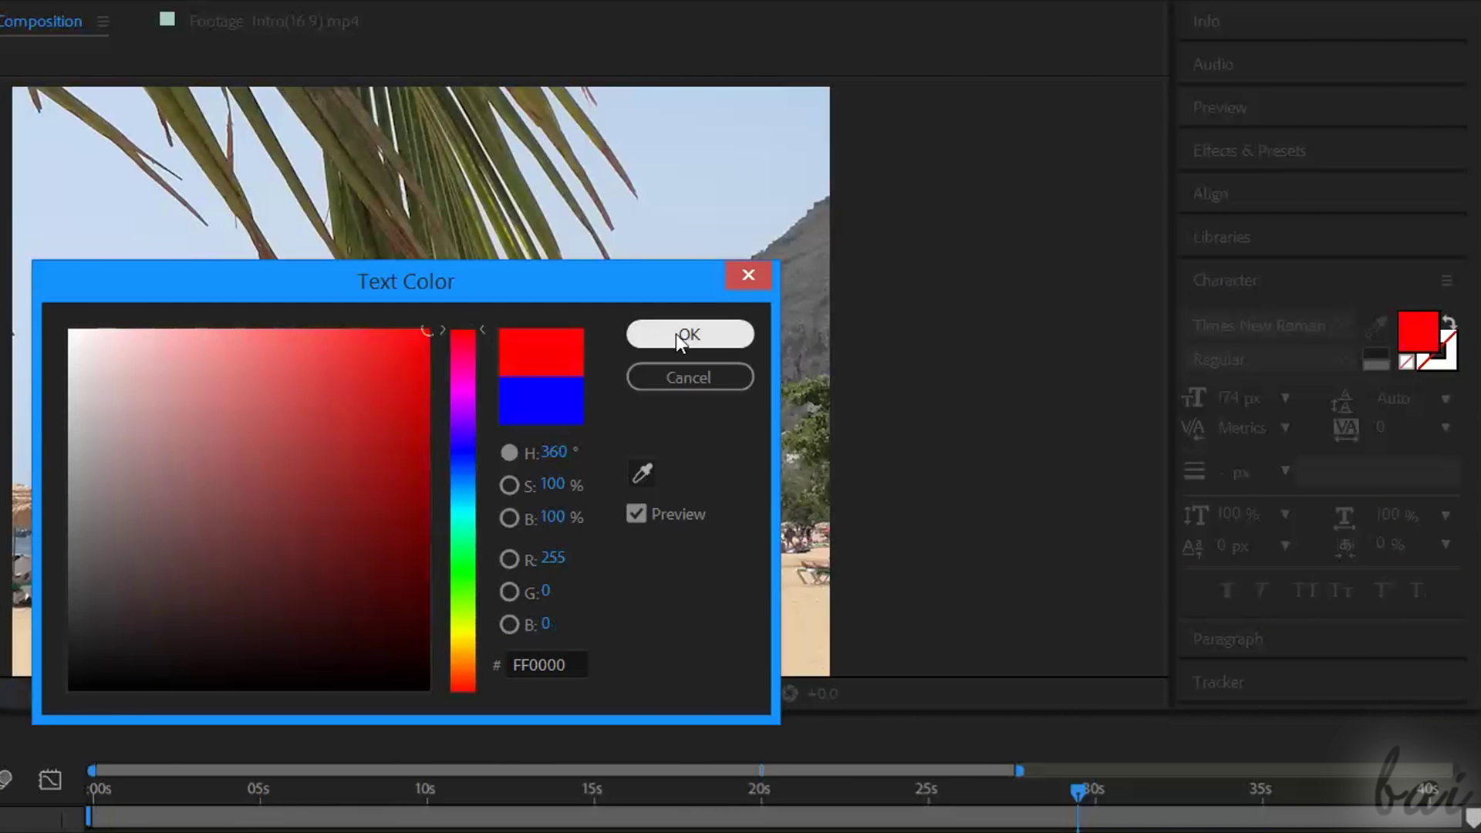
left_click(683, 339)
left_click_drag(1237, 516, 1234, 517)
mouse_move(1385, 514)
left_mouse_down()
mouse_move(1411, 515)
mouse_move(1380, 515)
left_mouse_up()
Set the HELLO font to Trajan Pro 3 and slide Intro(16.9).mp4 later in time.
left_click(1342, 326)
left_click(1107, 563)
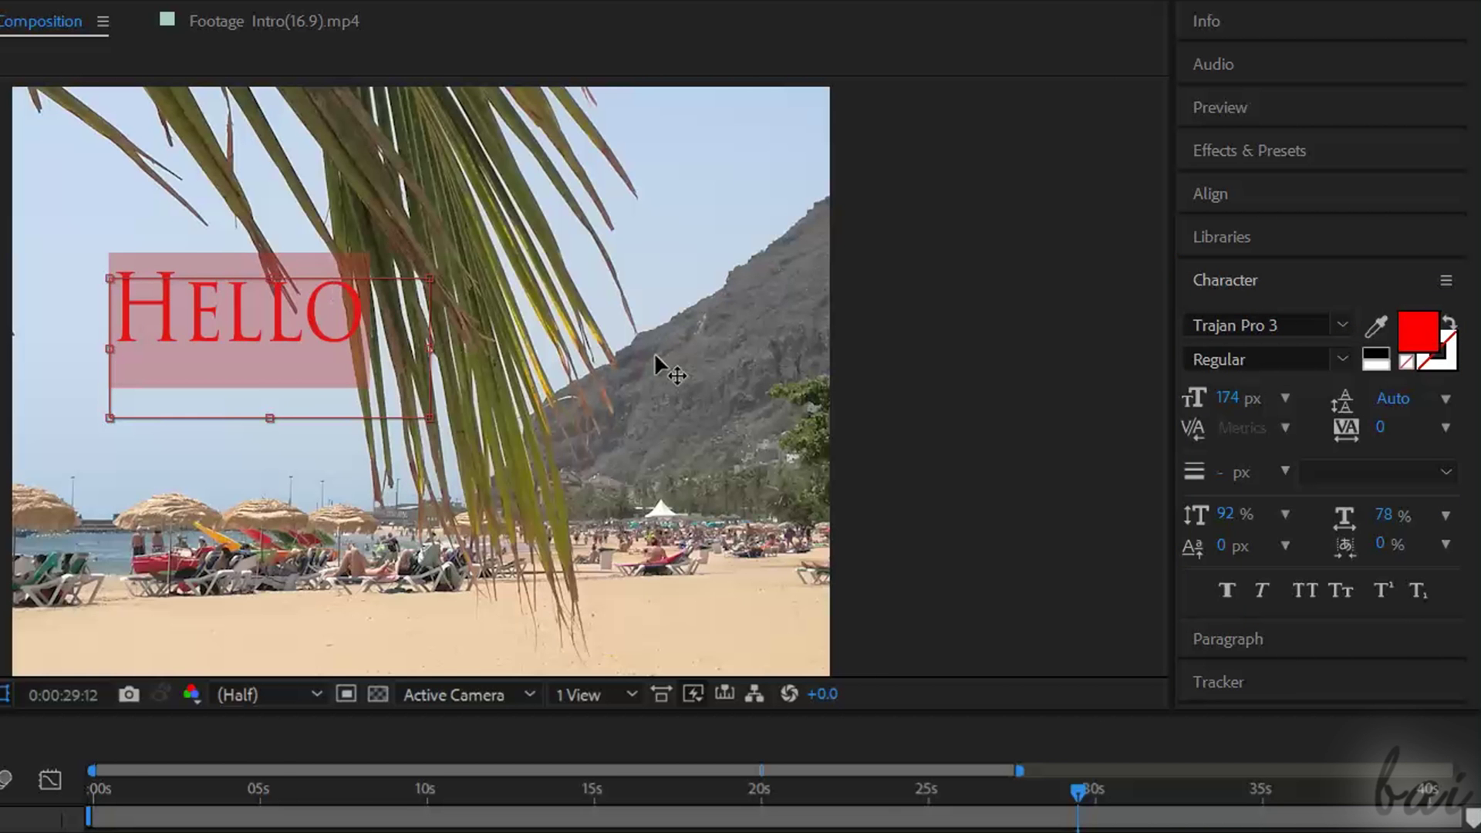
left_click(374, 330)
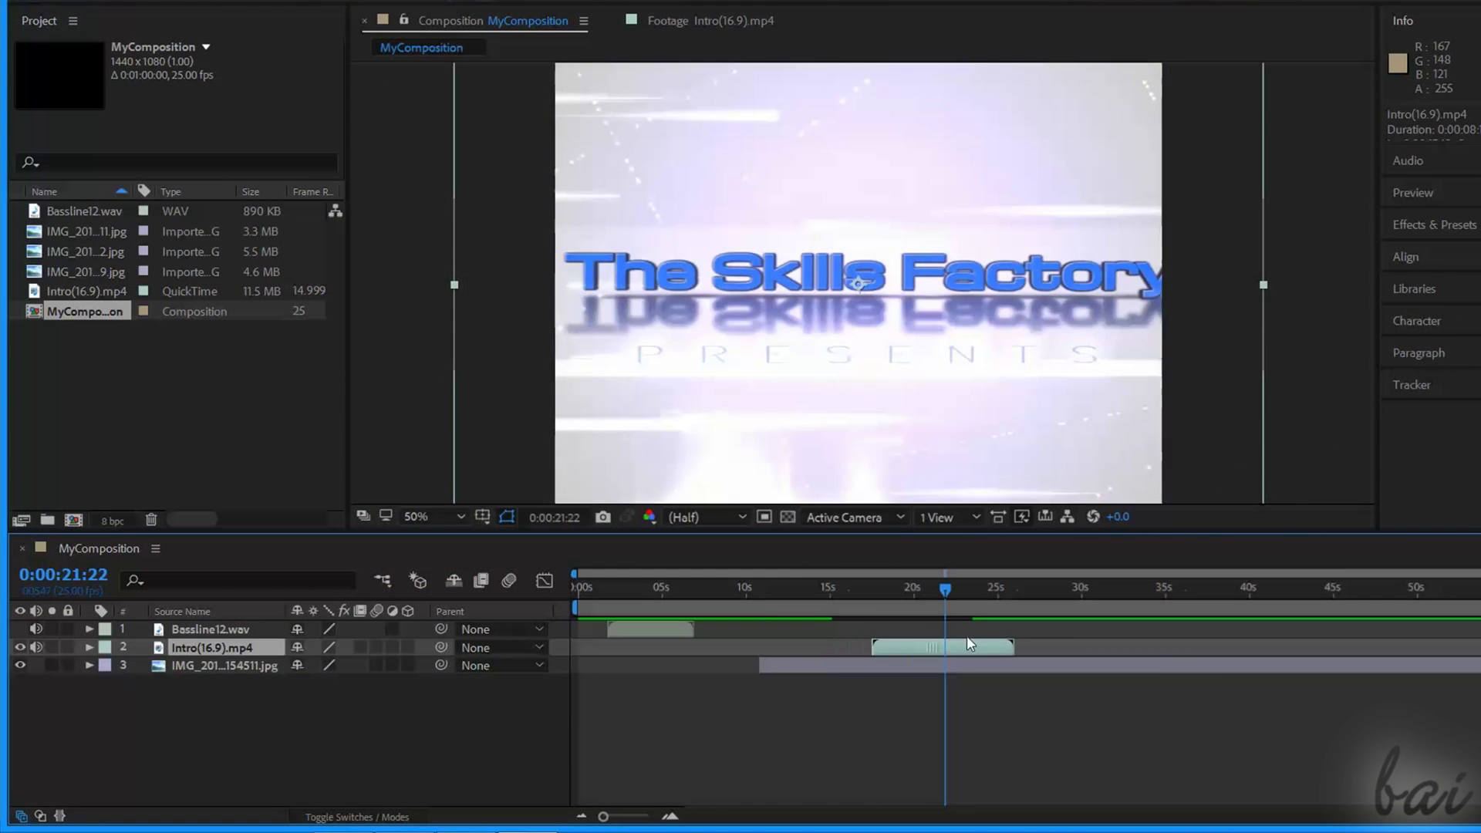
left_click_drag(994, 647, 939, 649)
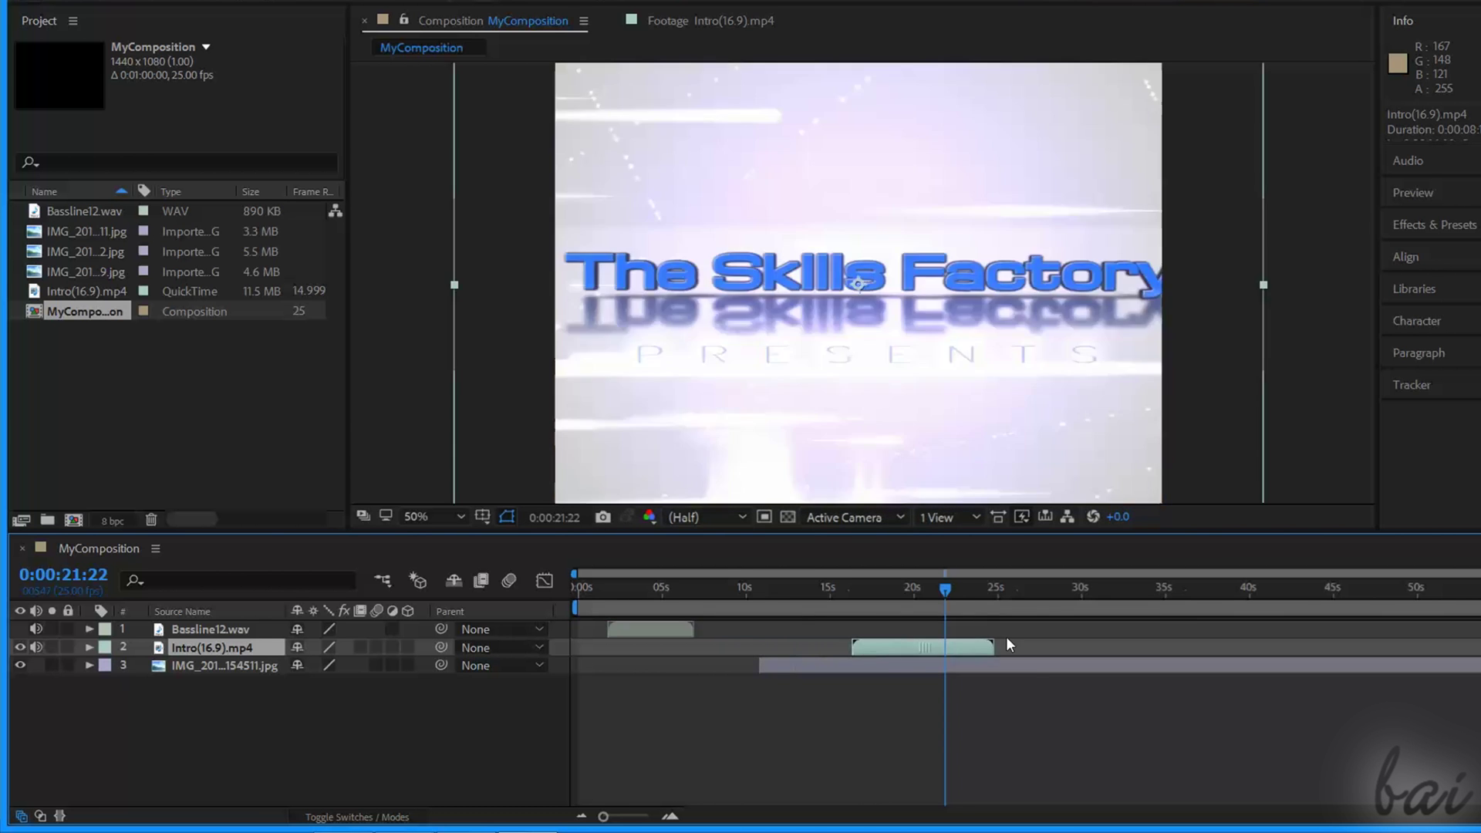
Open the bit.ly full-guide link from the video description in a new tab.
left_click(817, 668)
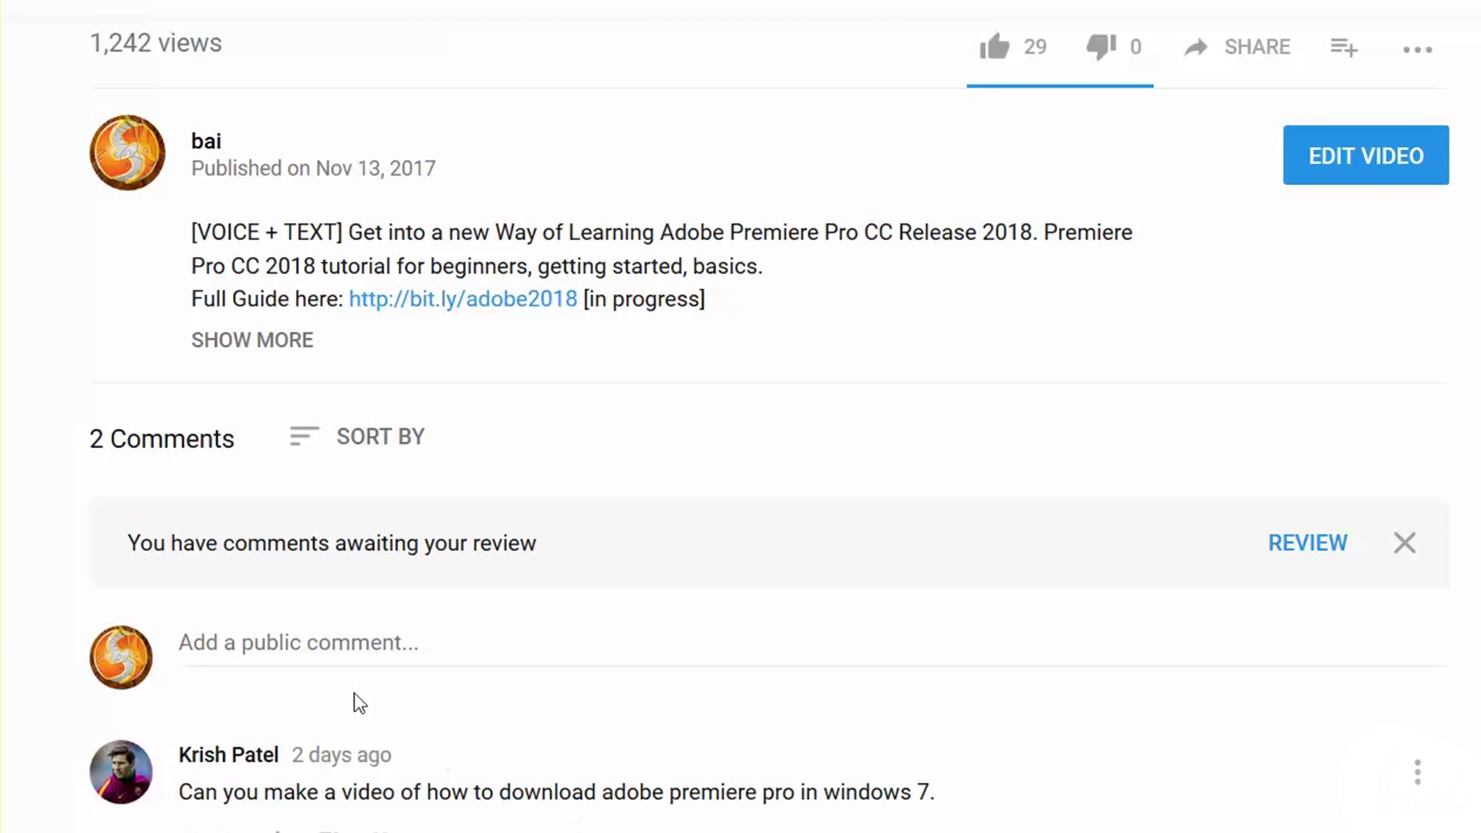
right_click(555, 301)
left_click(614, 315)
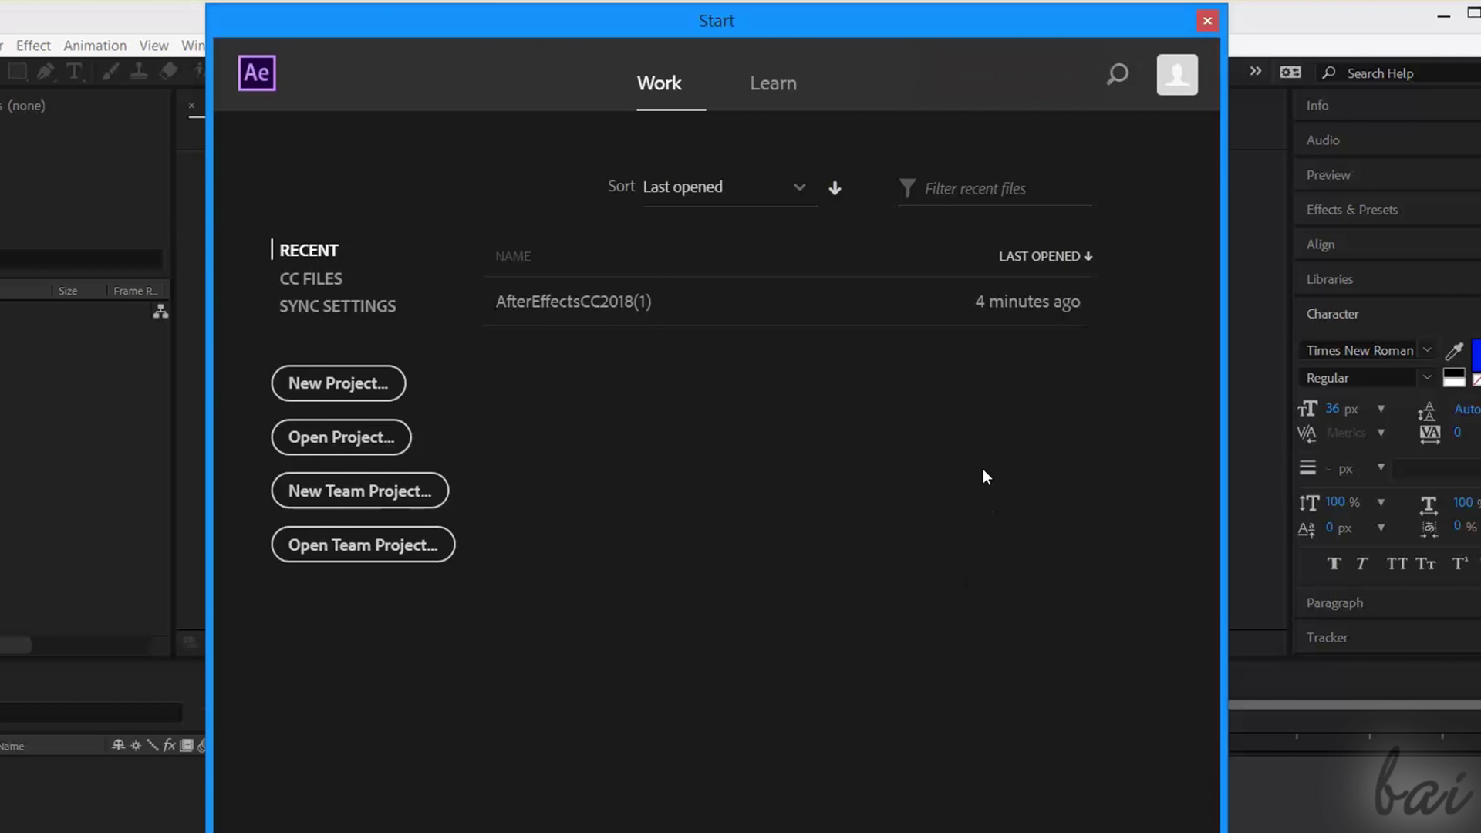
Browse the Start window's Learn tutorials, CC Files and Recent lists.
left_click(773, 85)
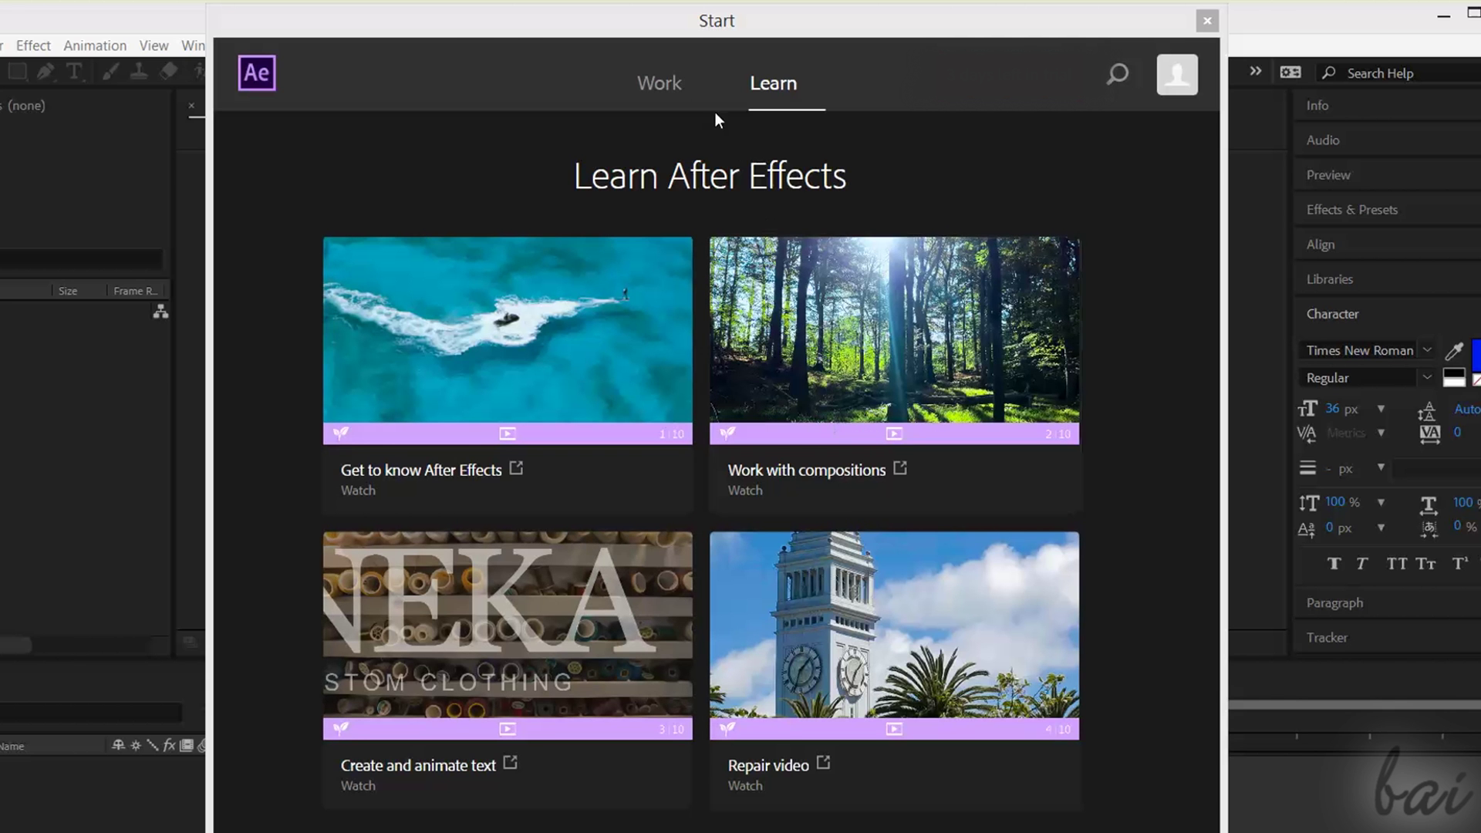
left_click(660, 87)
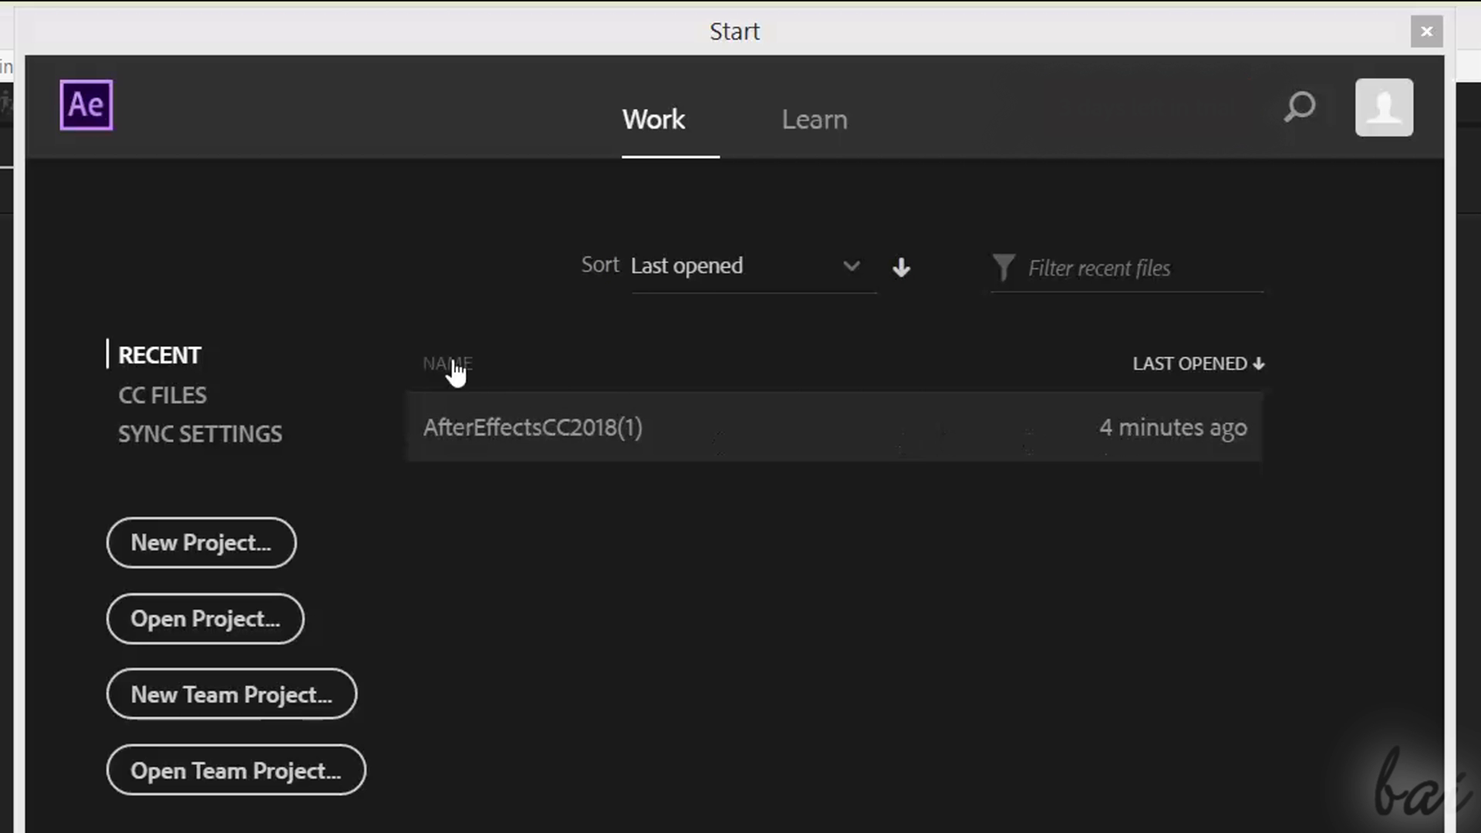
left_click(176, 398)
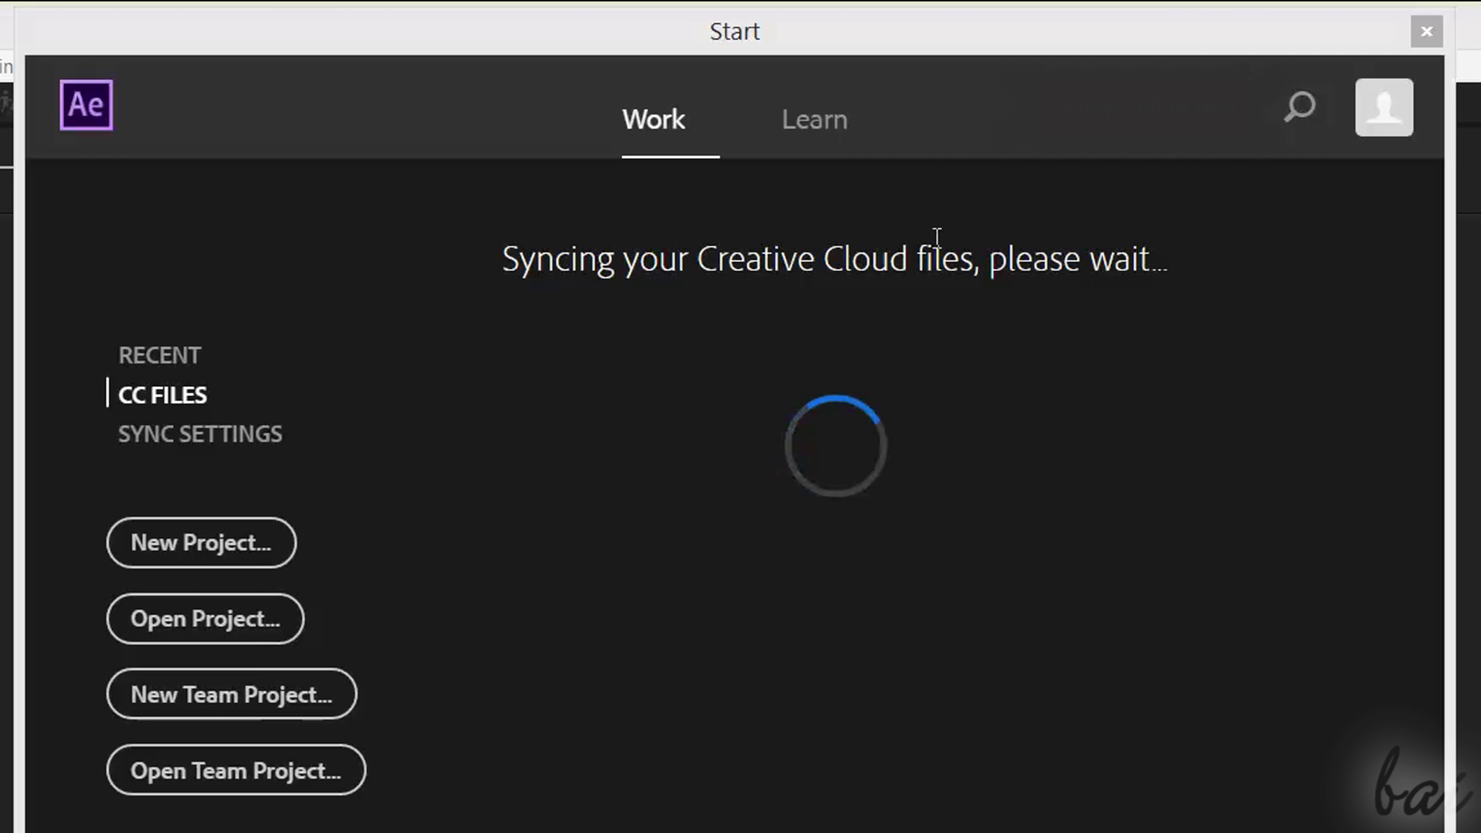
left_click(178, 356)
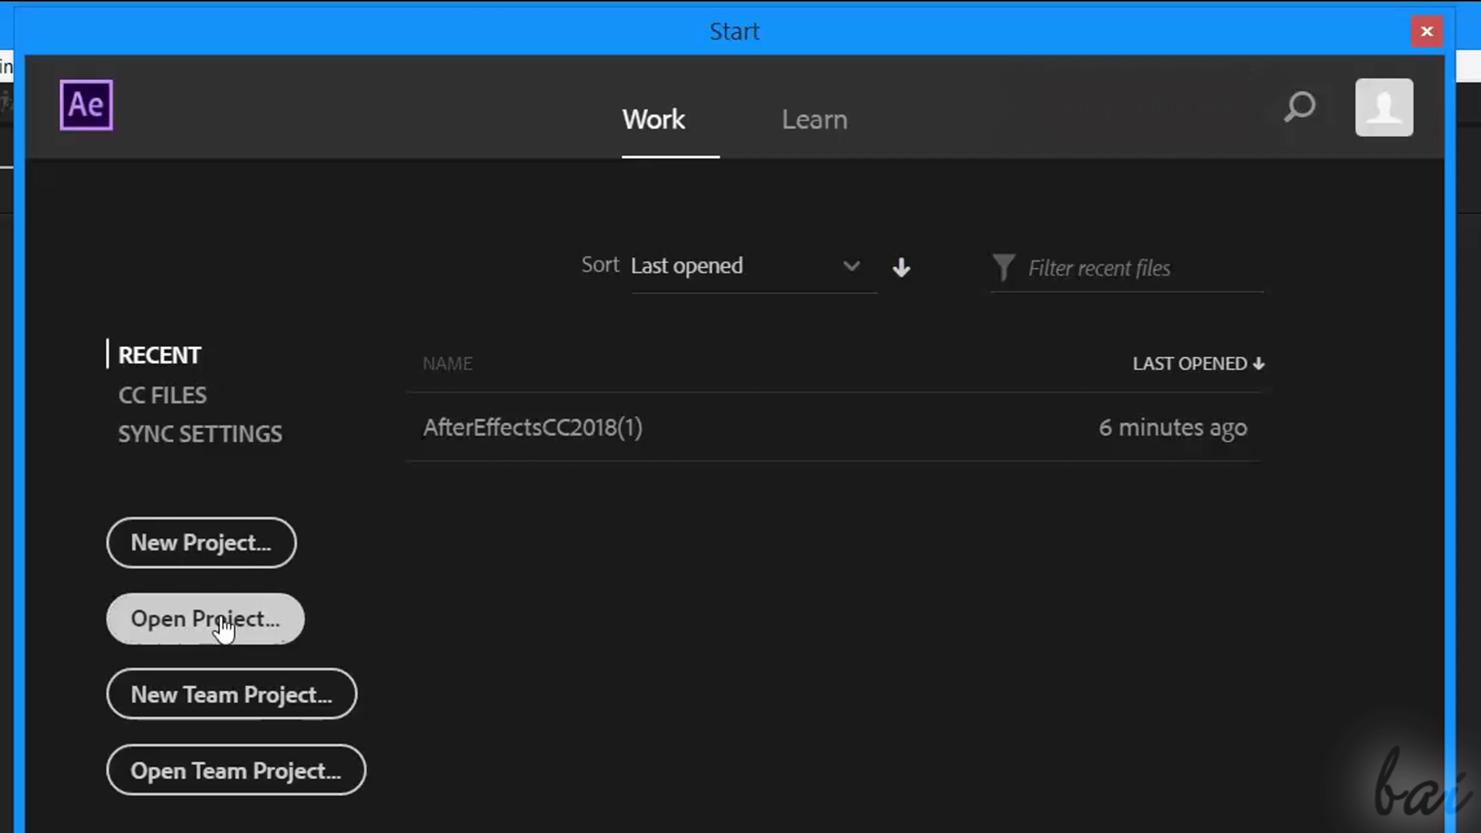
Locate AfterEffectsCC2018(1).aep in Open Project, then cancel back to the Start window.
left_click(224, 629)
left_click_drag(952, 291, 908, 551)
left_click(417, 625)
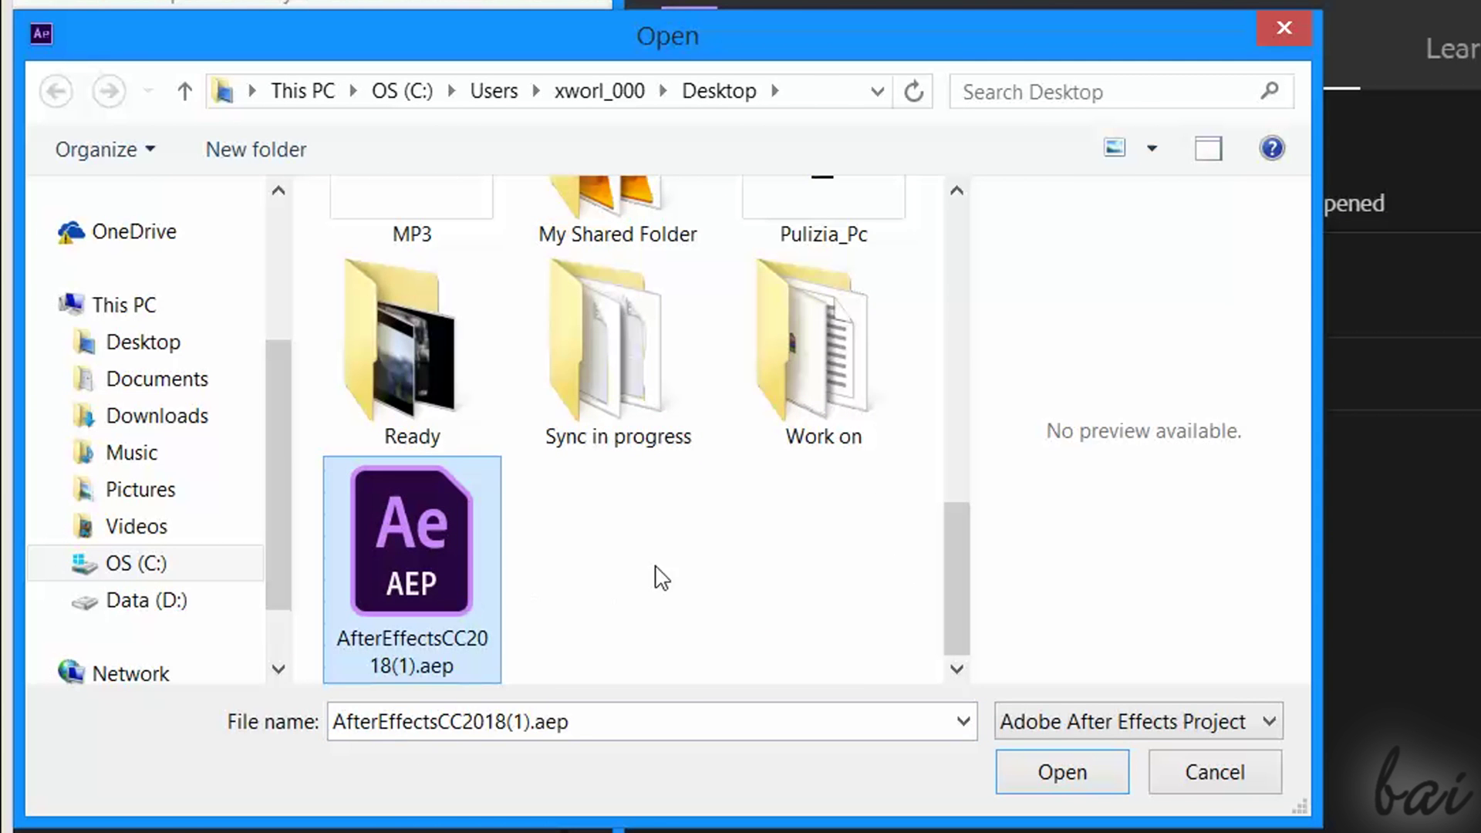
key("Return")
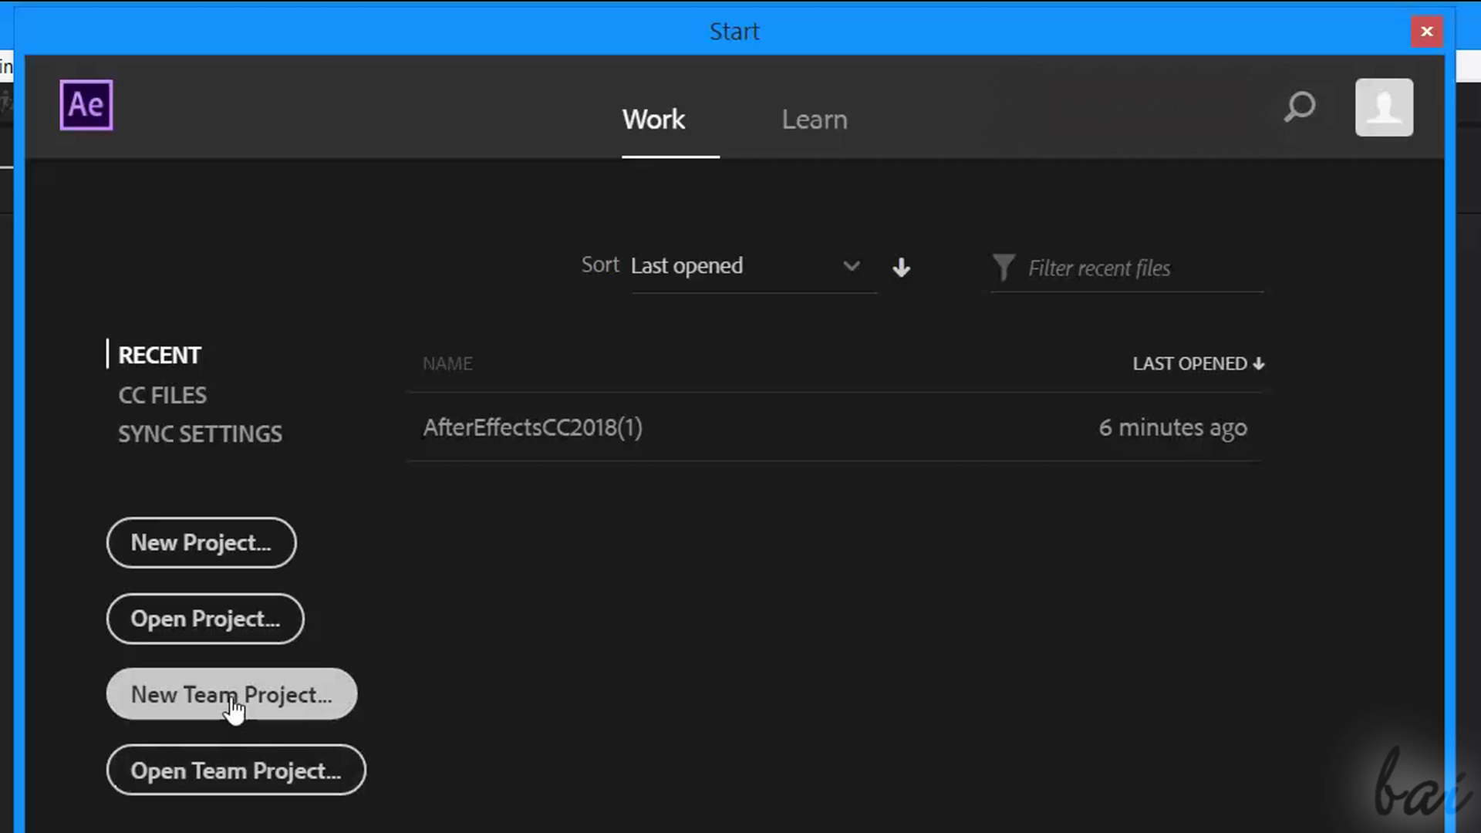
Create a new project and switch the workspace to Standard, then back to Default.
left_click(237, 551)
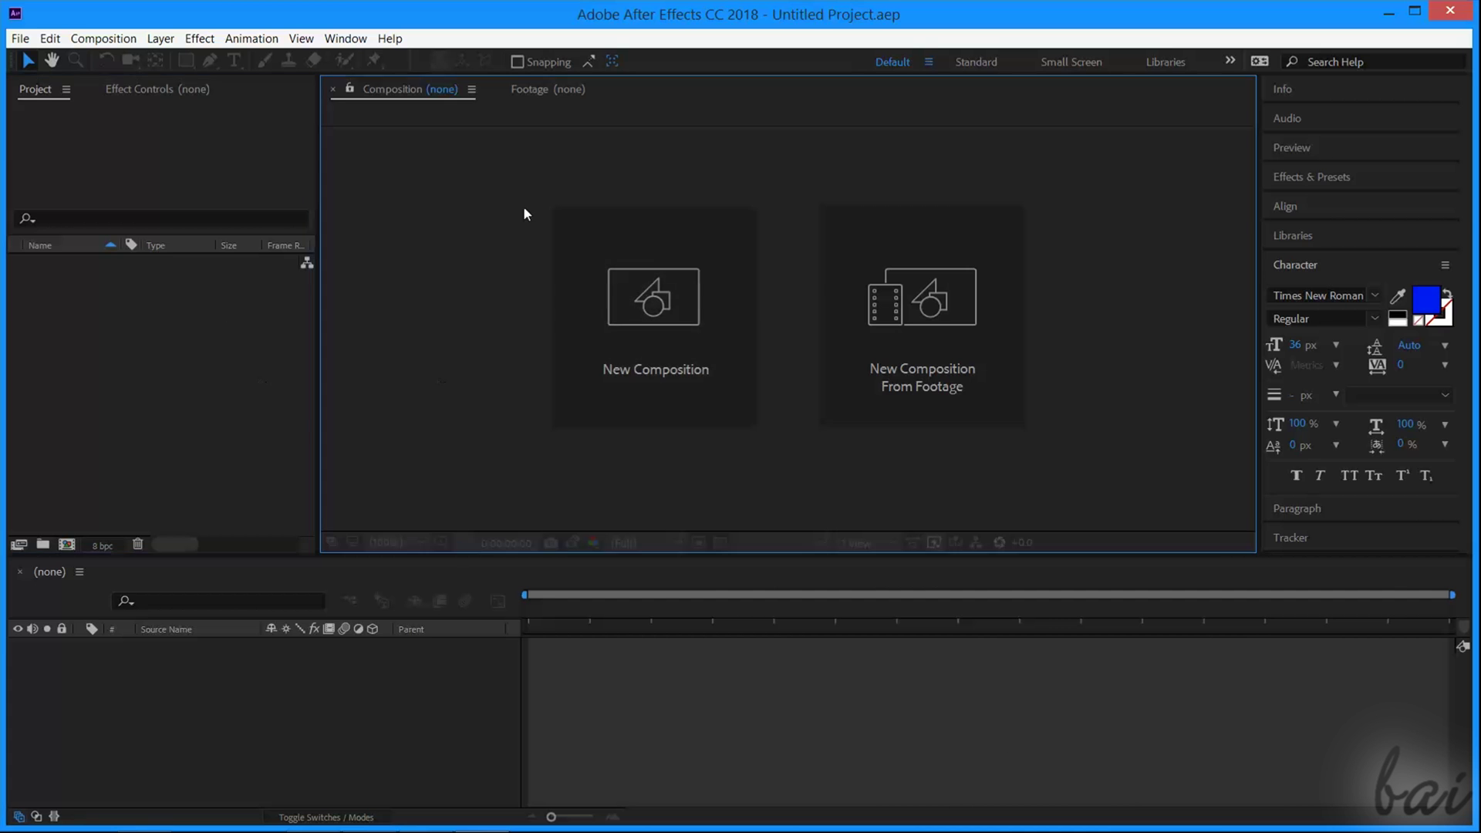
left_click(980, 62)
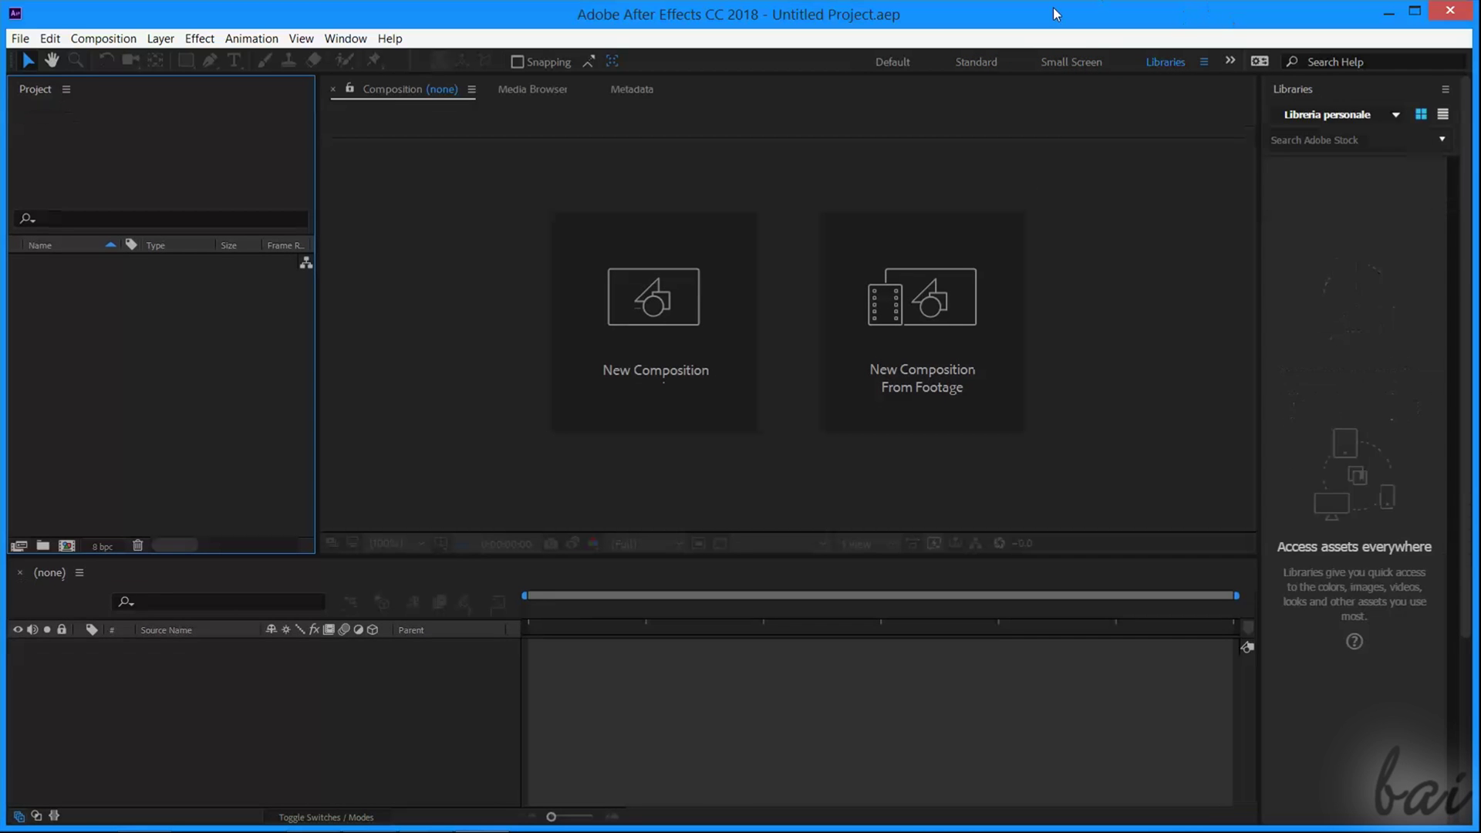
left_click(892, 62)
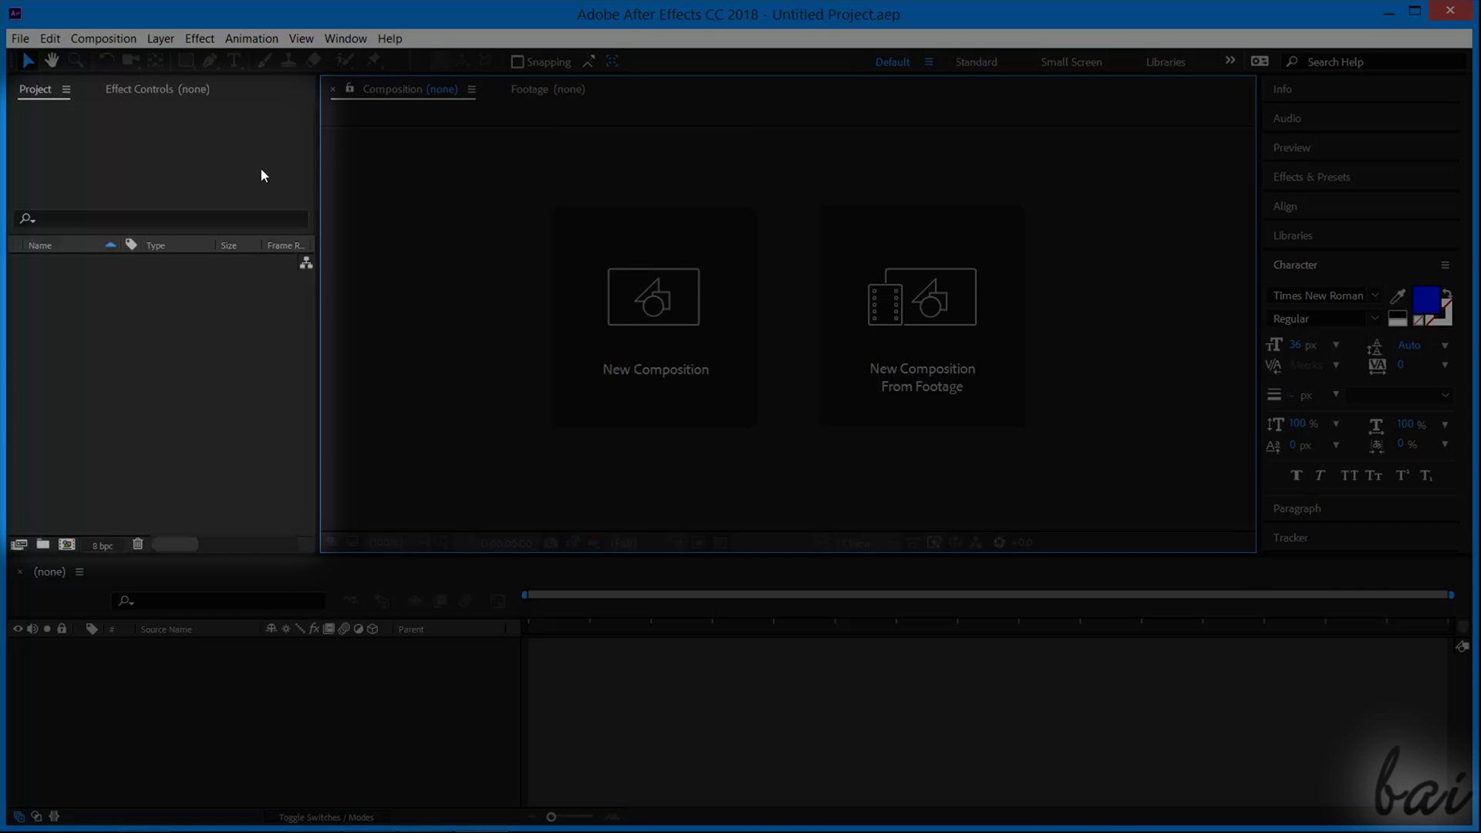
Expand the Info panel, then close the Timeline and reopen it from the Window menu.
left_click(259, 166)
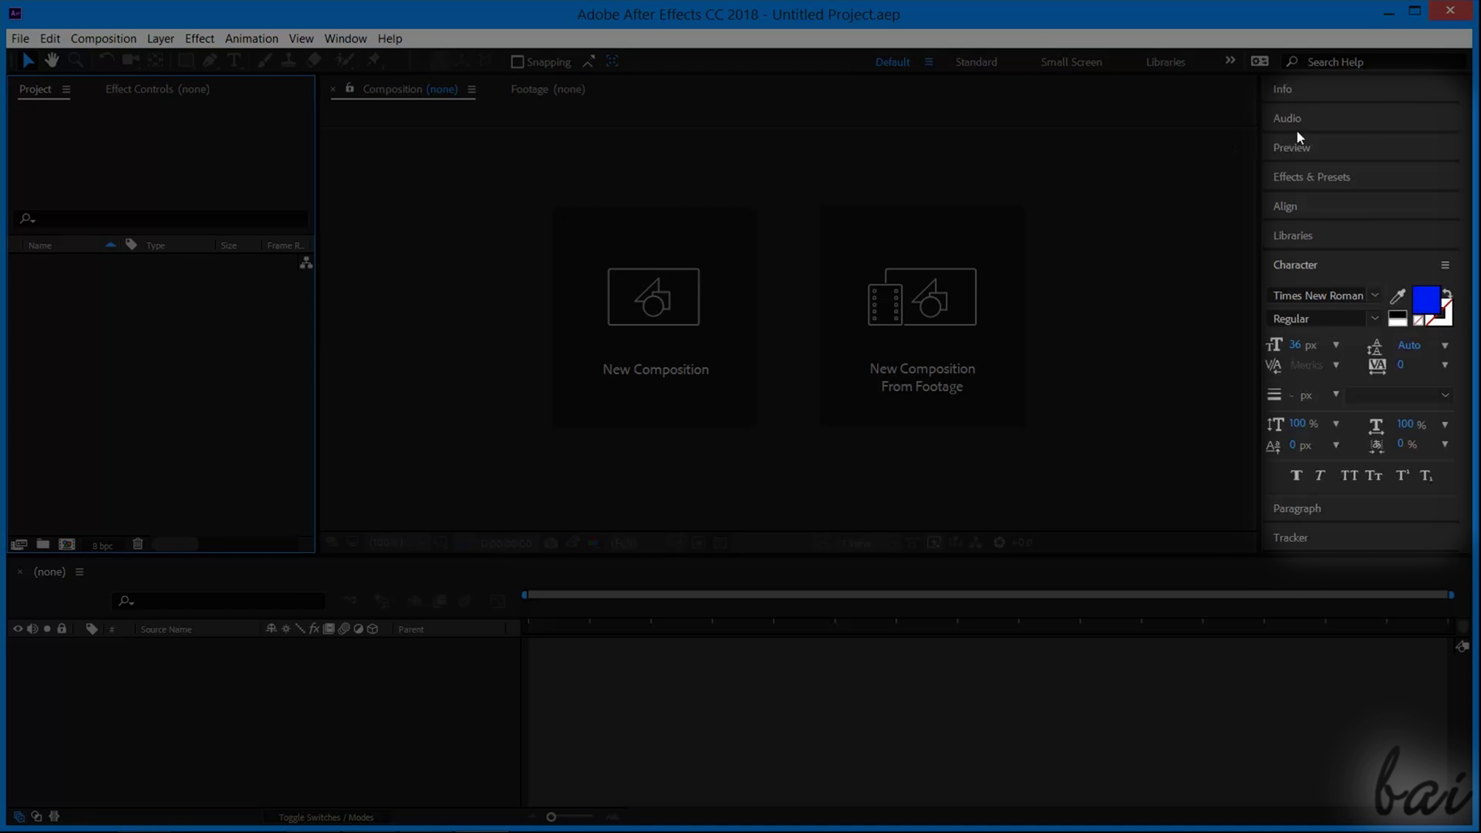
left_click(1357, 116)
left_click(1311, 88)
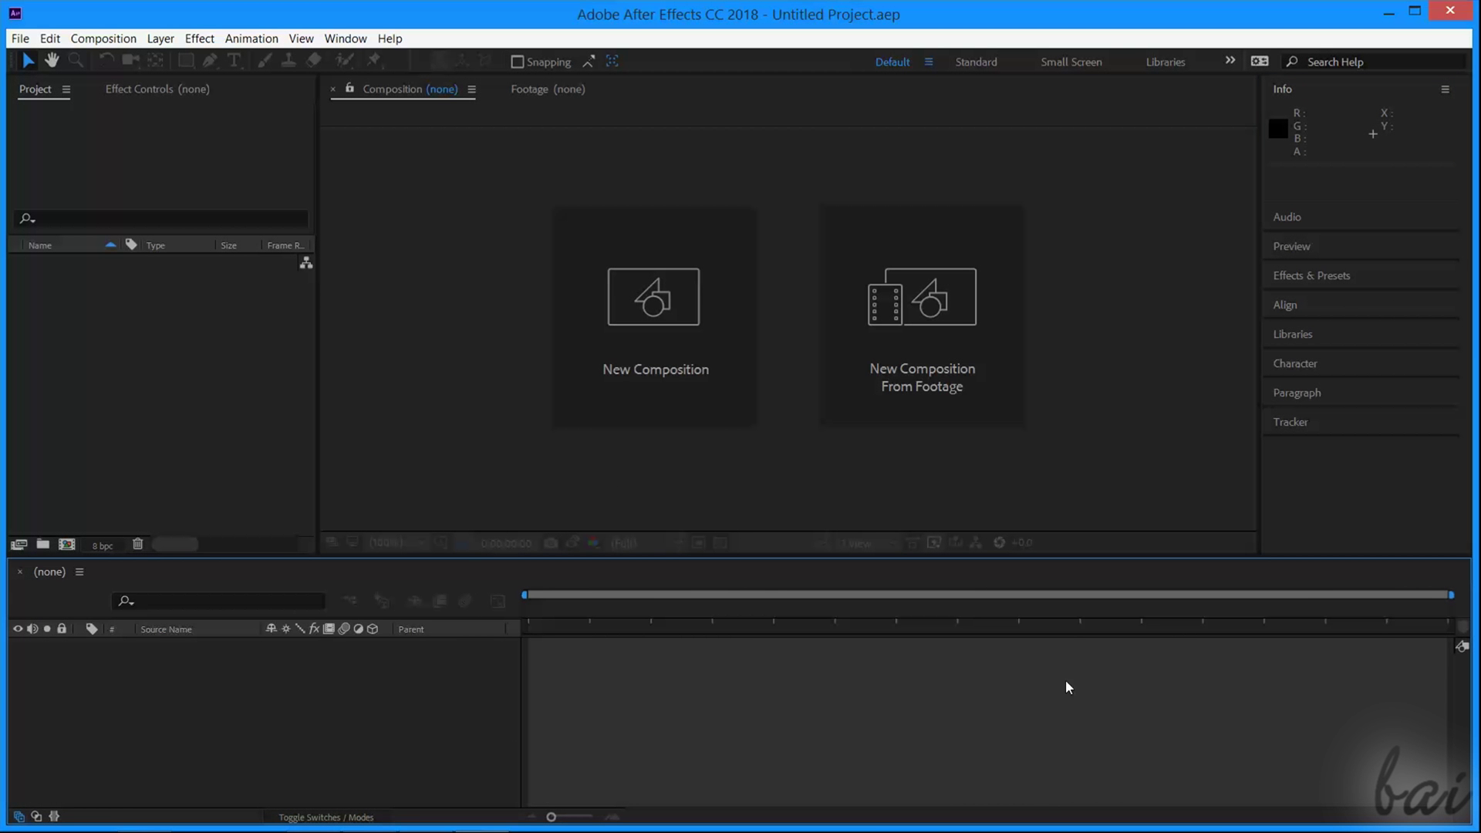
left_click(21, 572)
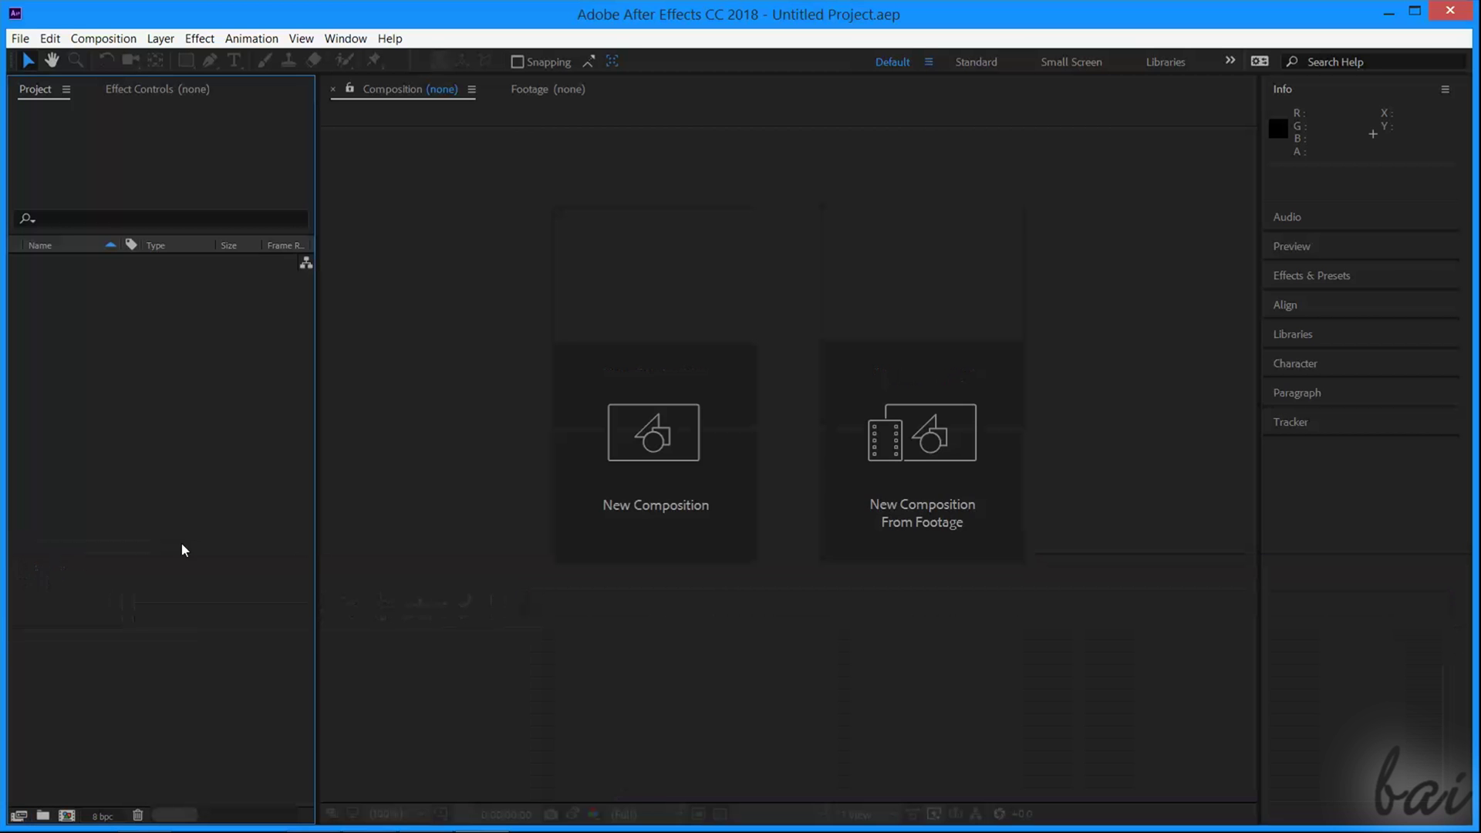
left_click(357, 43)
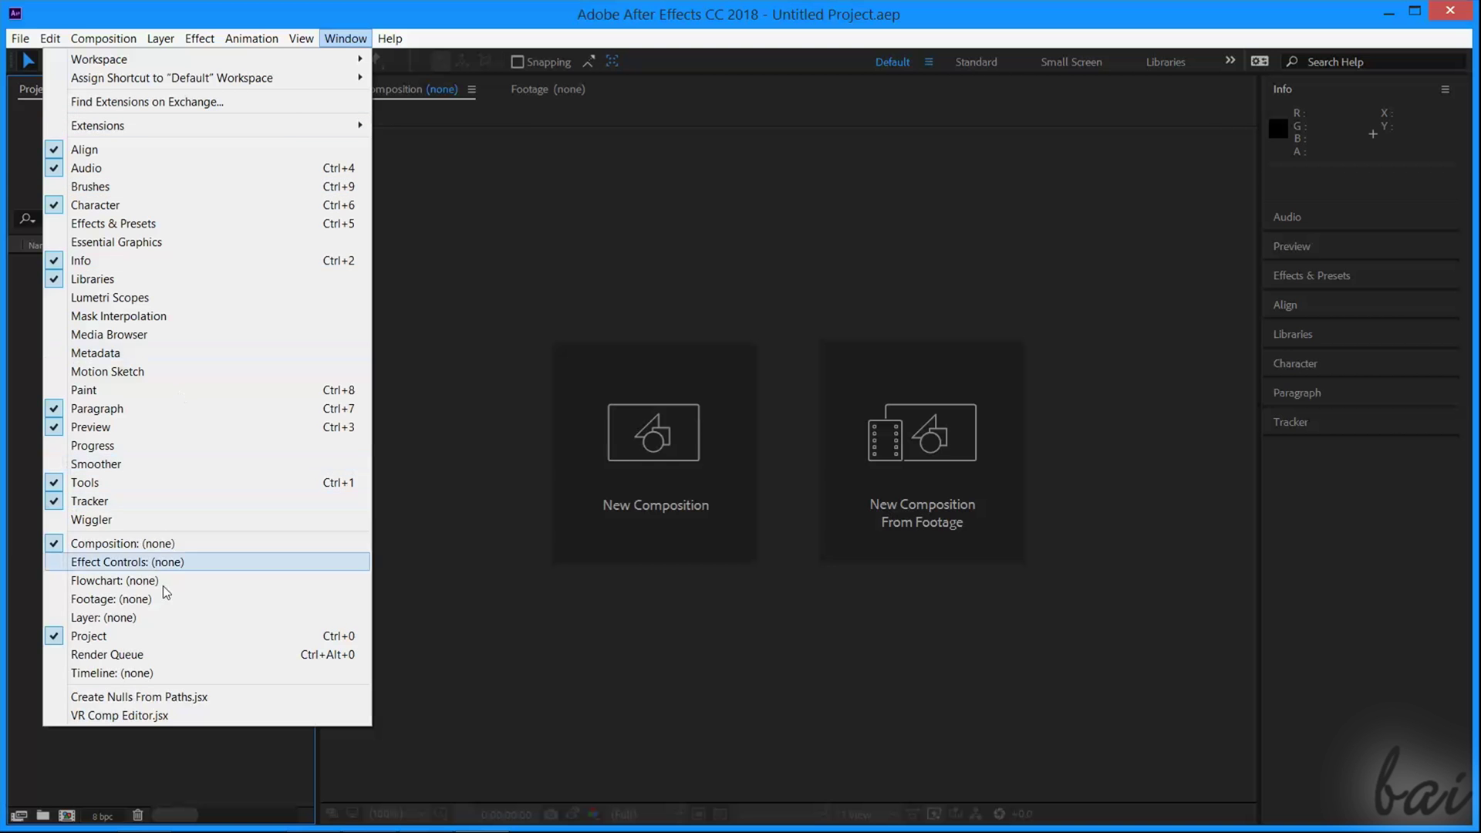
left_click(178, 676)
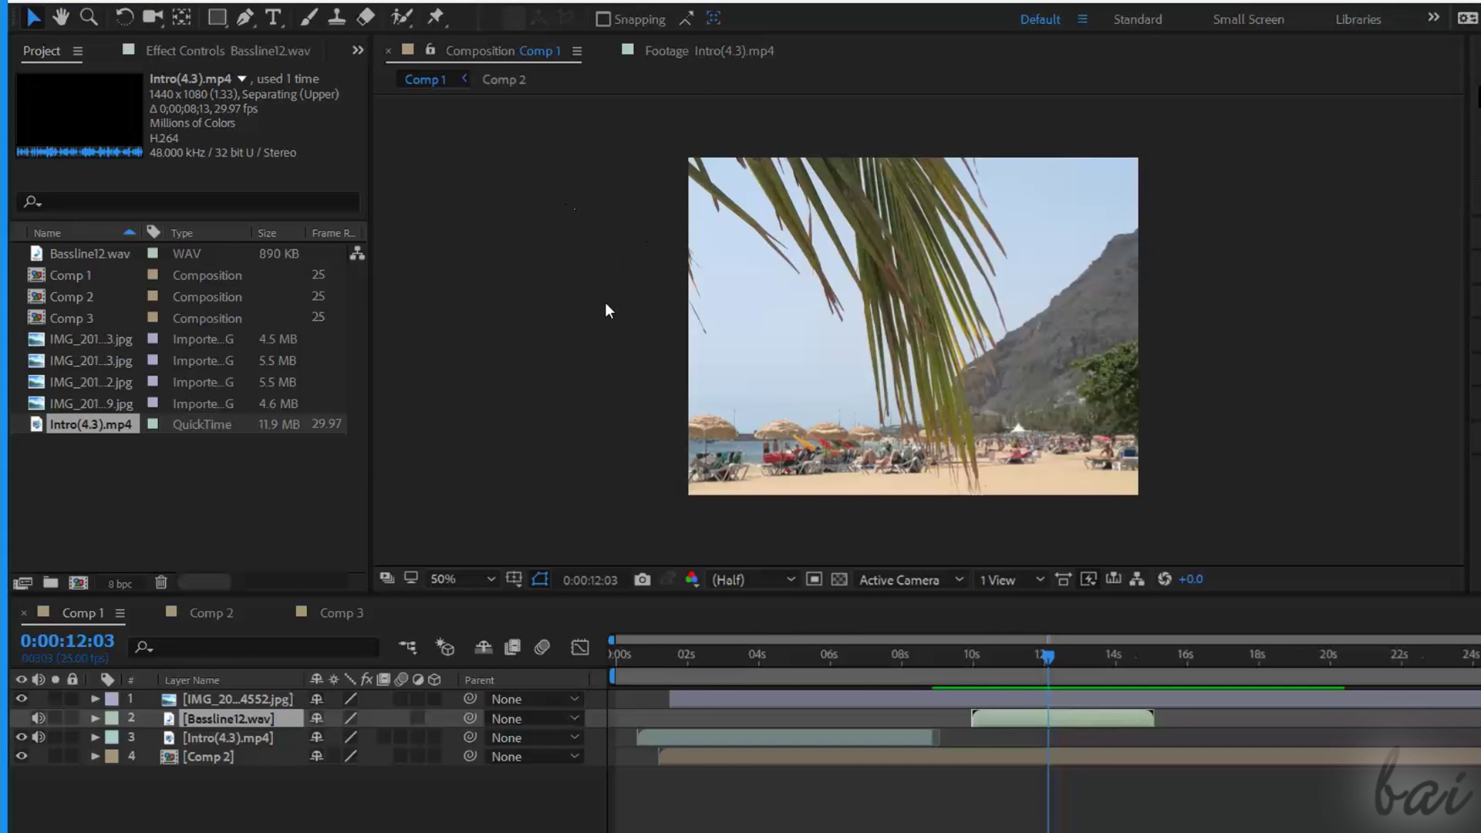
Switch between the Comp 1, Comp 2 and Comp 3 timelines.
left_click(605, 305)
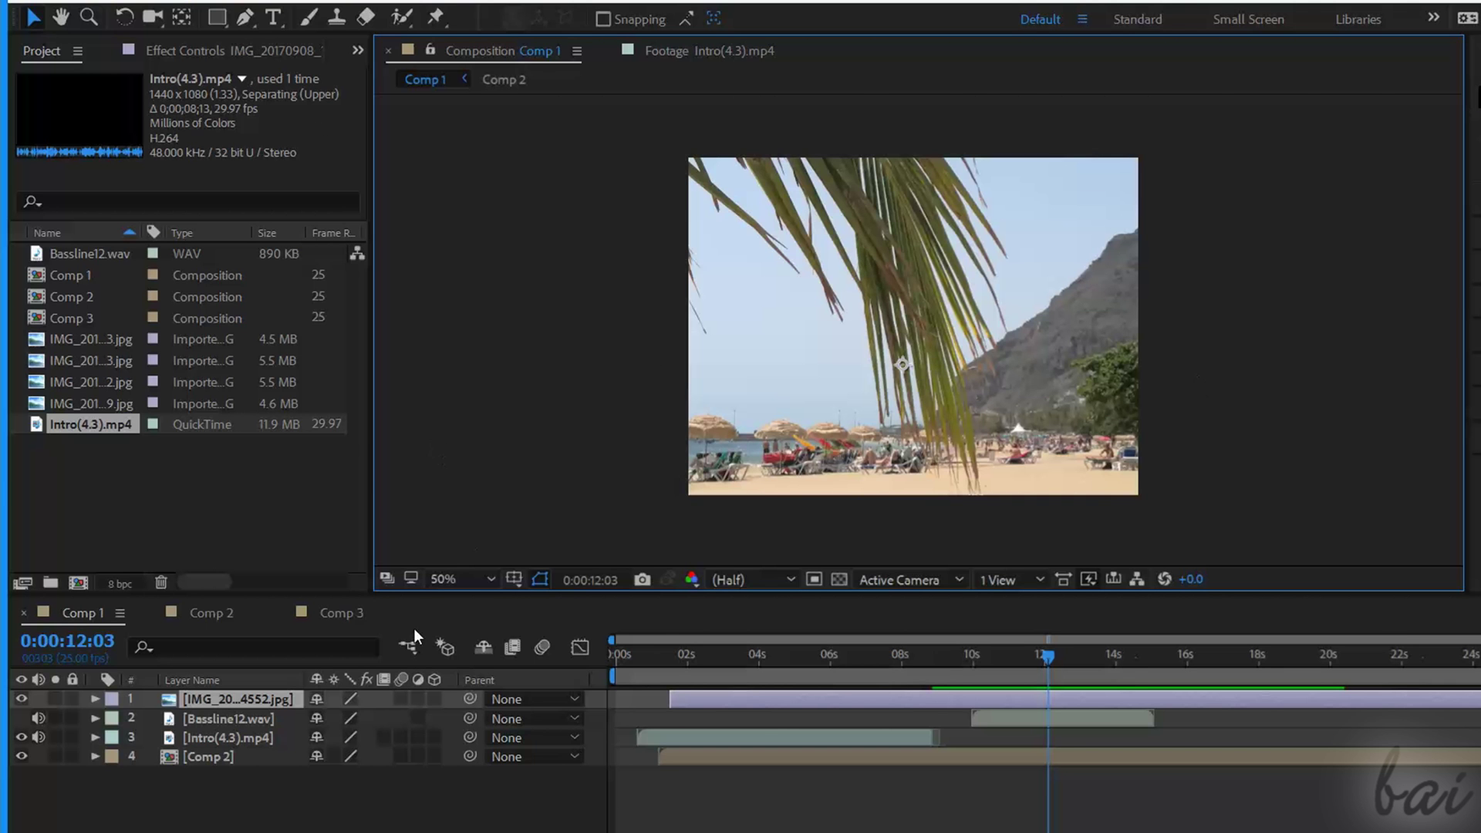
left_click(93, 617)
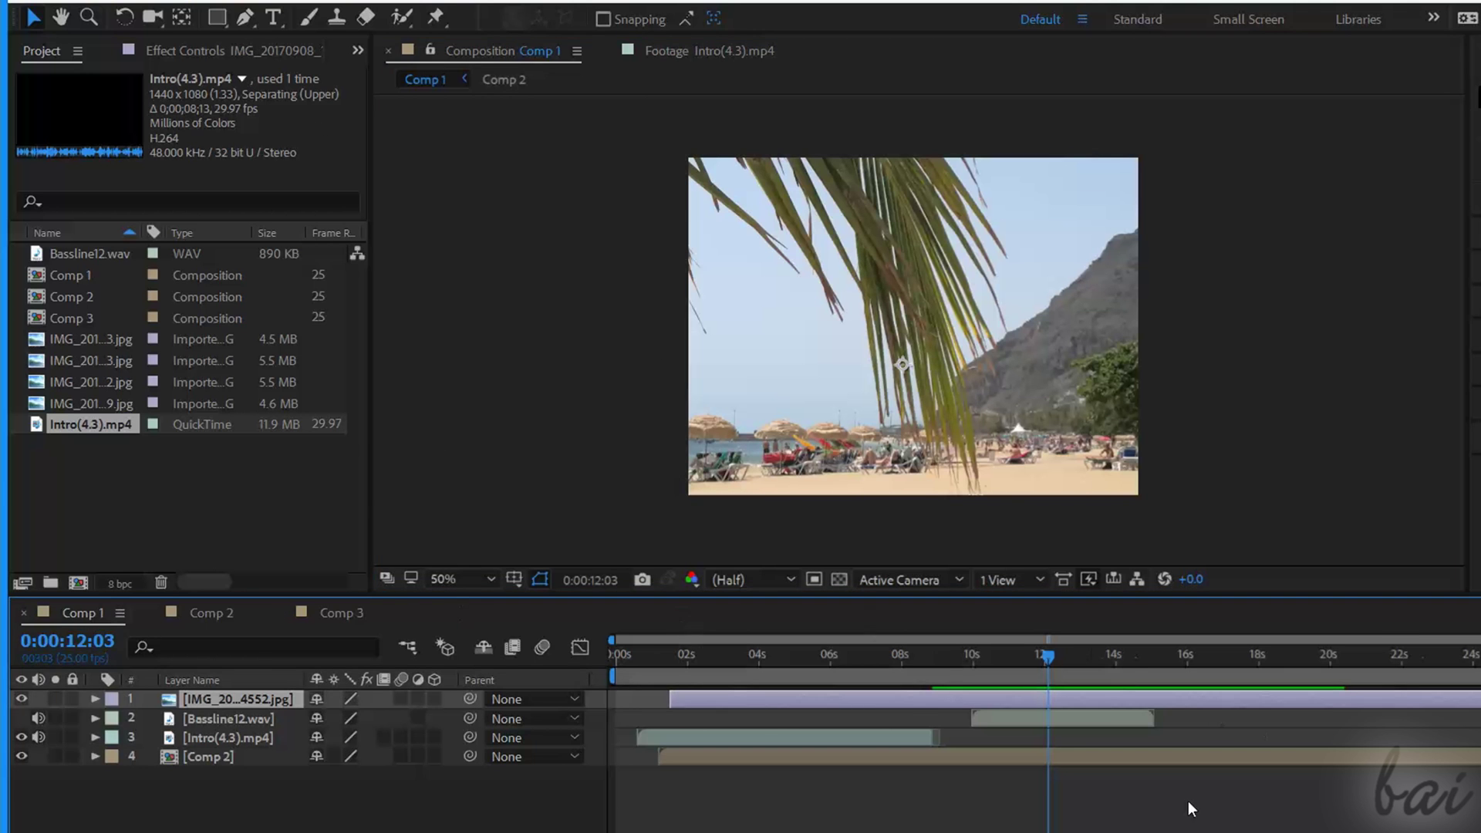
left_click(202, 609)
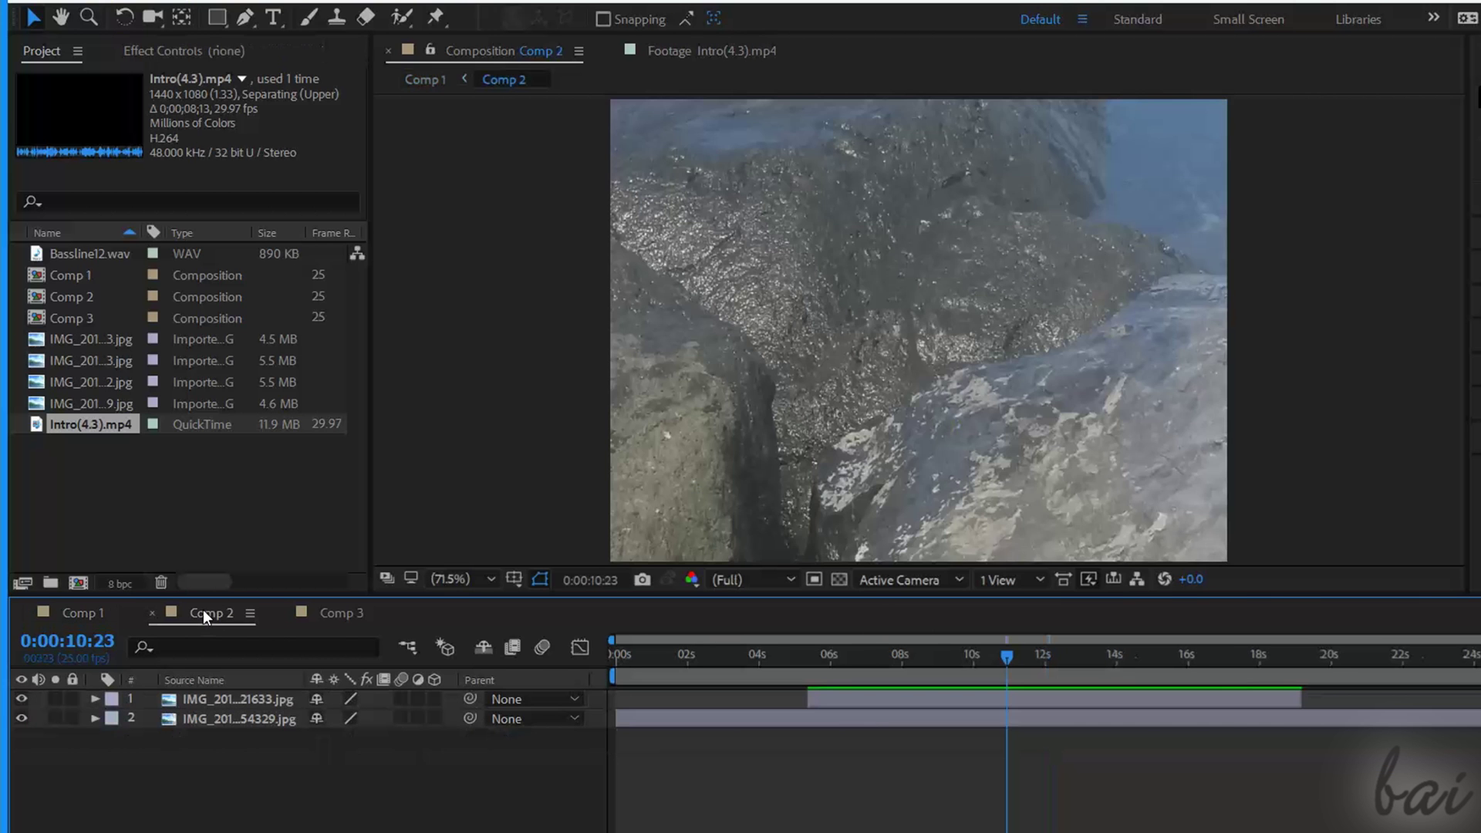
left_click(341, 614)
left_click(210, 615)
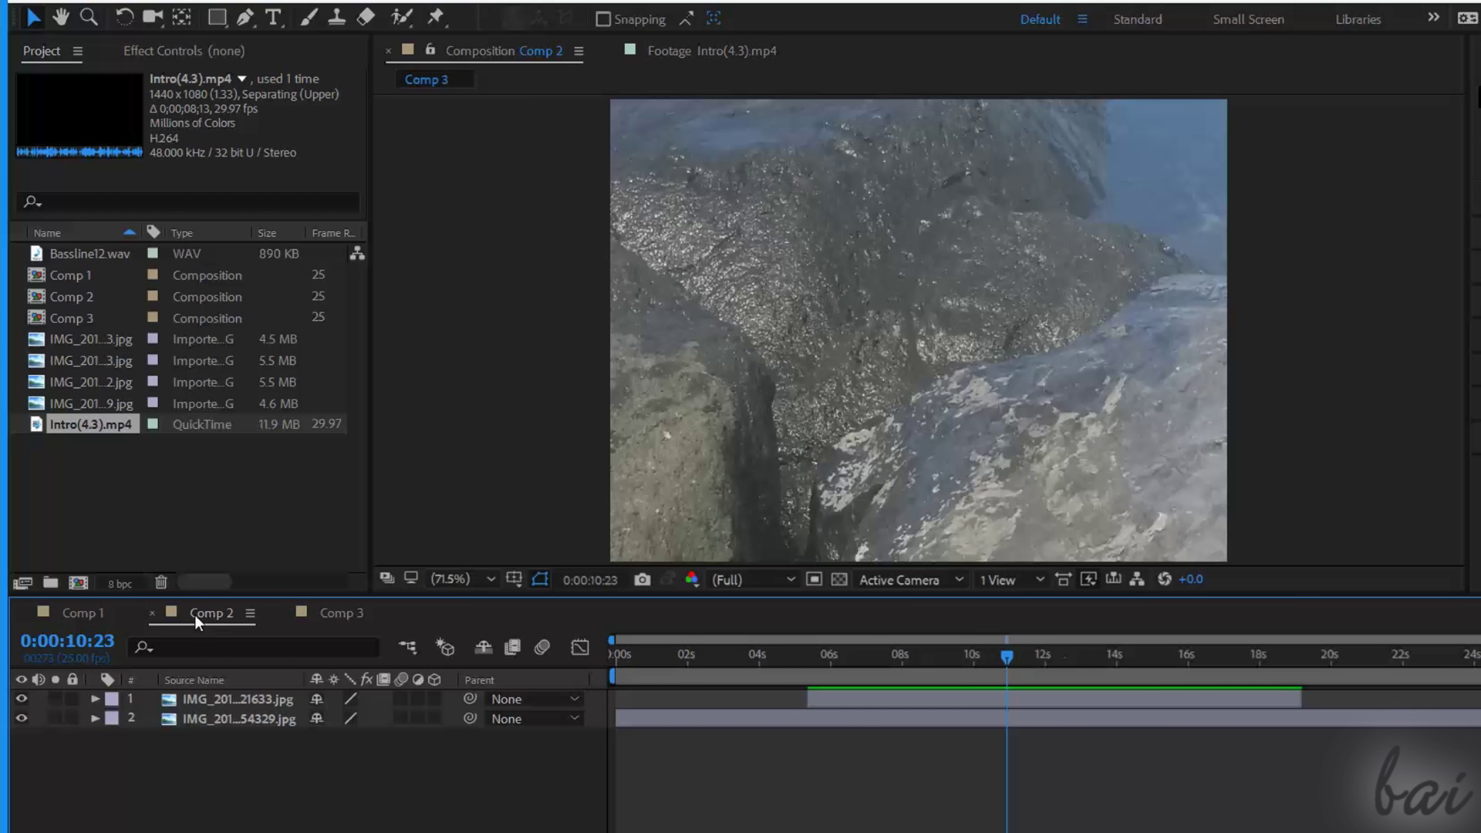
left_click(98, 614)
left_click(212, 609)
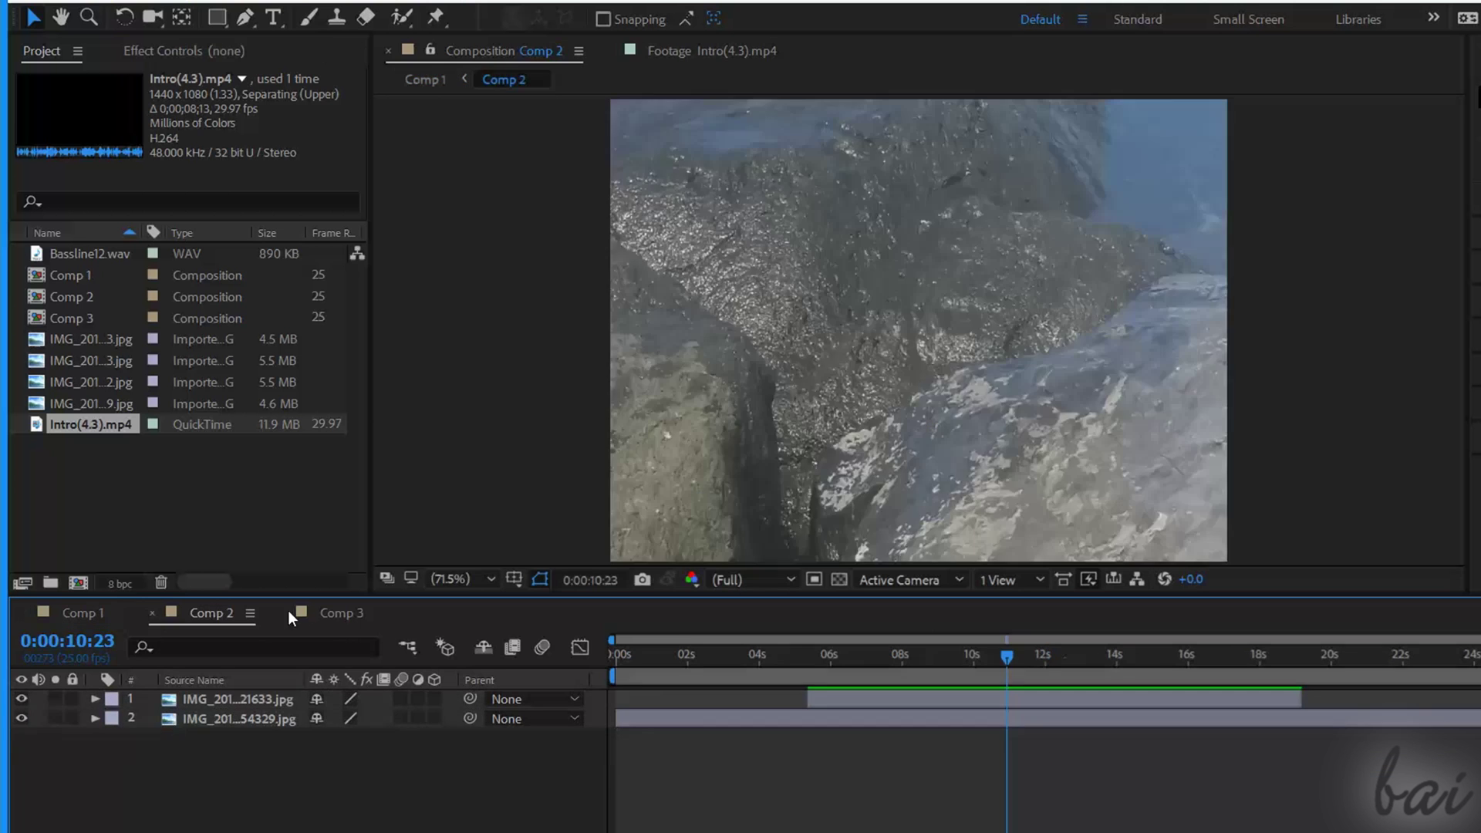
left_click(339, 617)
left_click(206, 617)
left_click(82, 617)
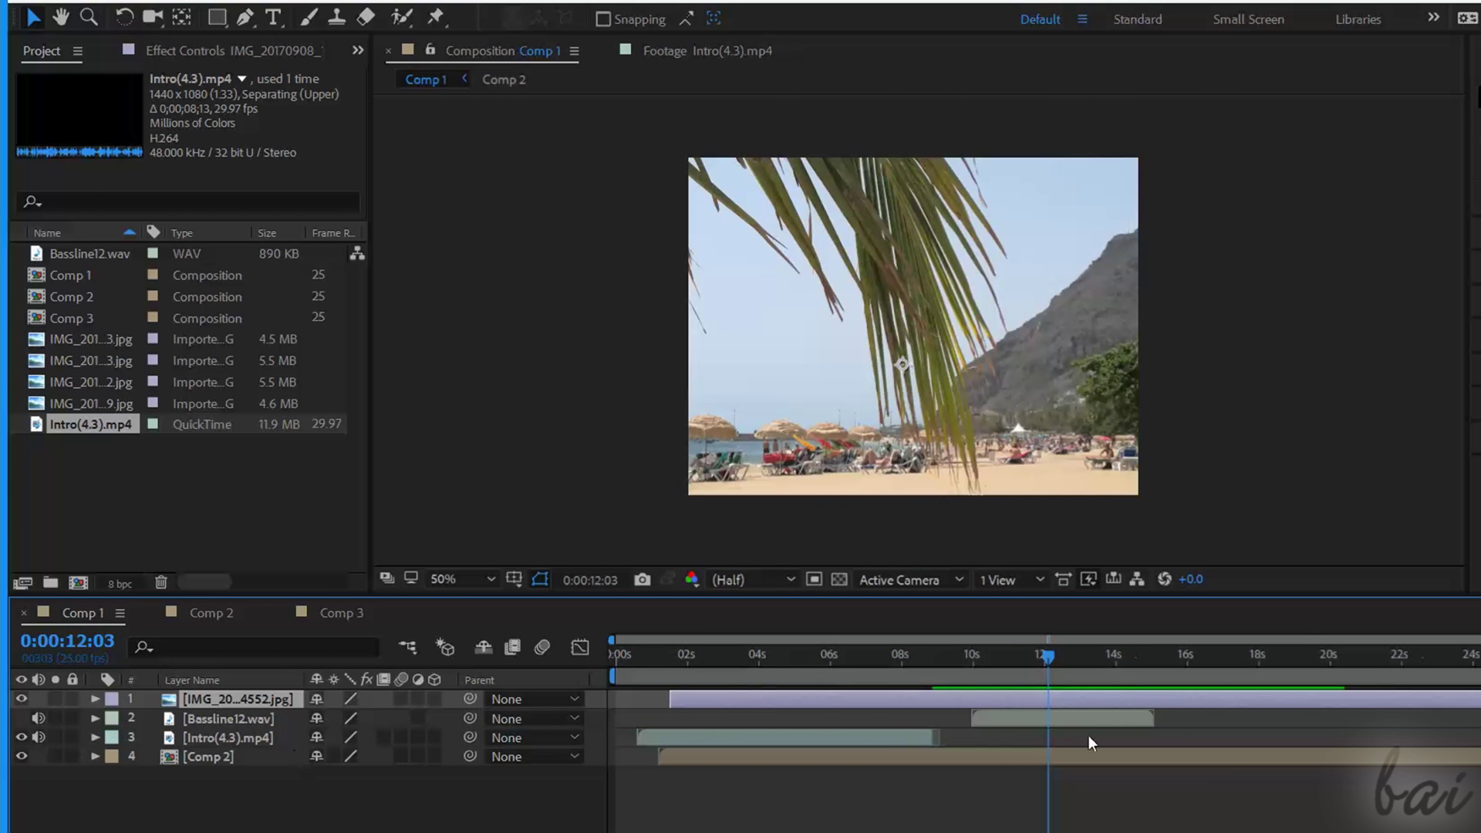
Select each Comp 1 layer in turn and move the current time to 0:00:11:15.
left_click(256, 717)
left_click(258, 739)
left_click(233, 758)
left_click(251, 734)
left_click(251, 722)
left_click(262, 698)
mouse_move(1043, 654)
left_mouse_down()
mouse_move(991, 663)
mouse_move(1030, 655)
left_mouse_up()
left_click(1030, 724)
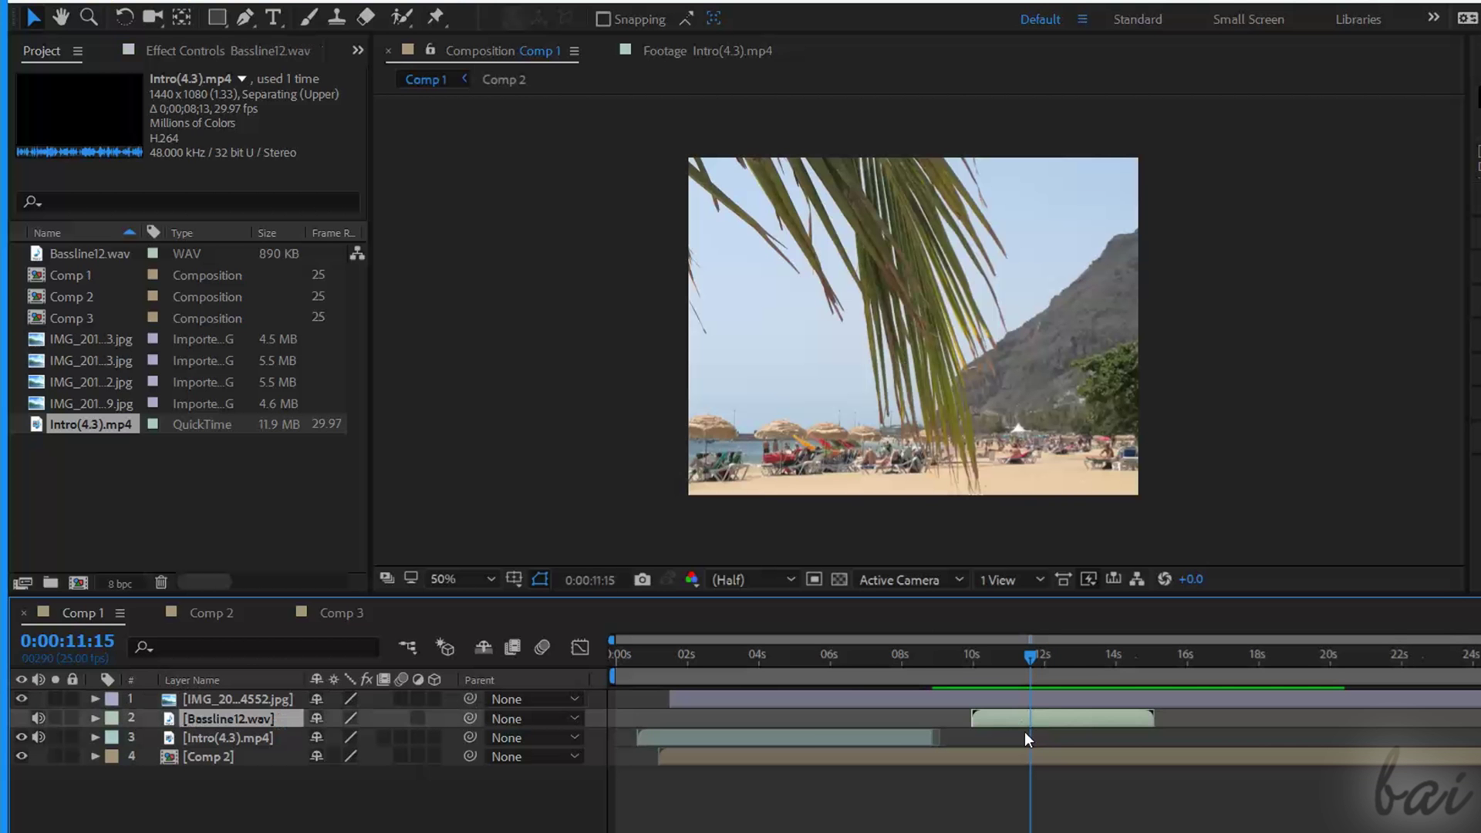
left_click(812, 736)
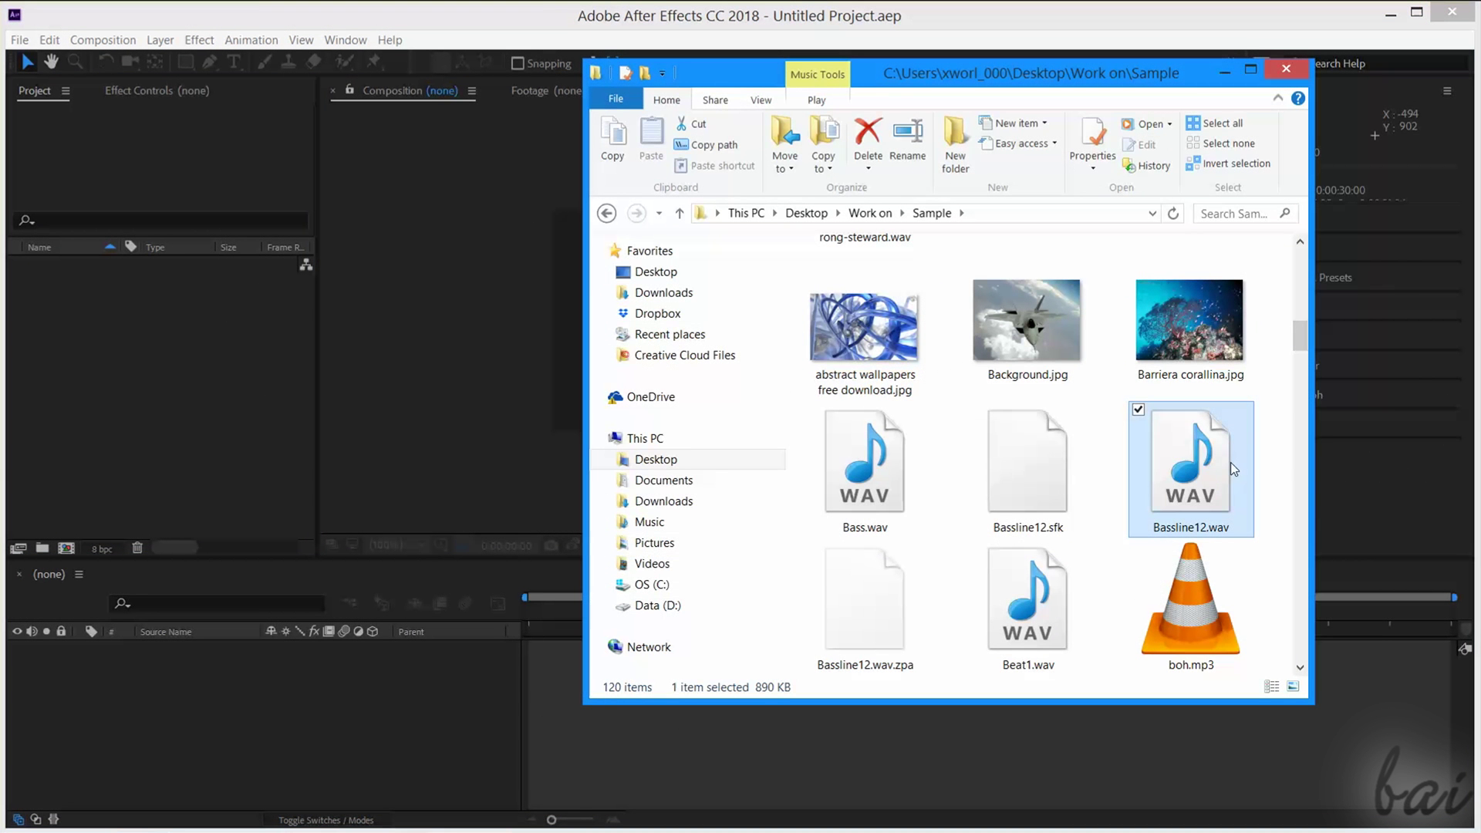
Drag Bassline12.wav and three IMG JPG beach photos from Explorer into the Project panel.
left_click_drag(1229, 461, 534, 701)
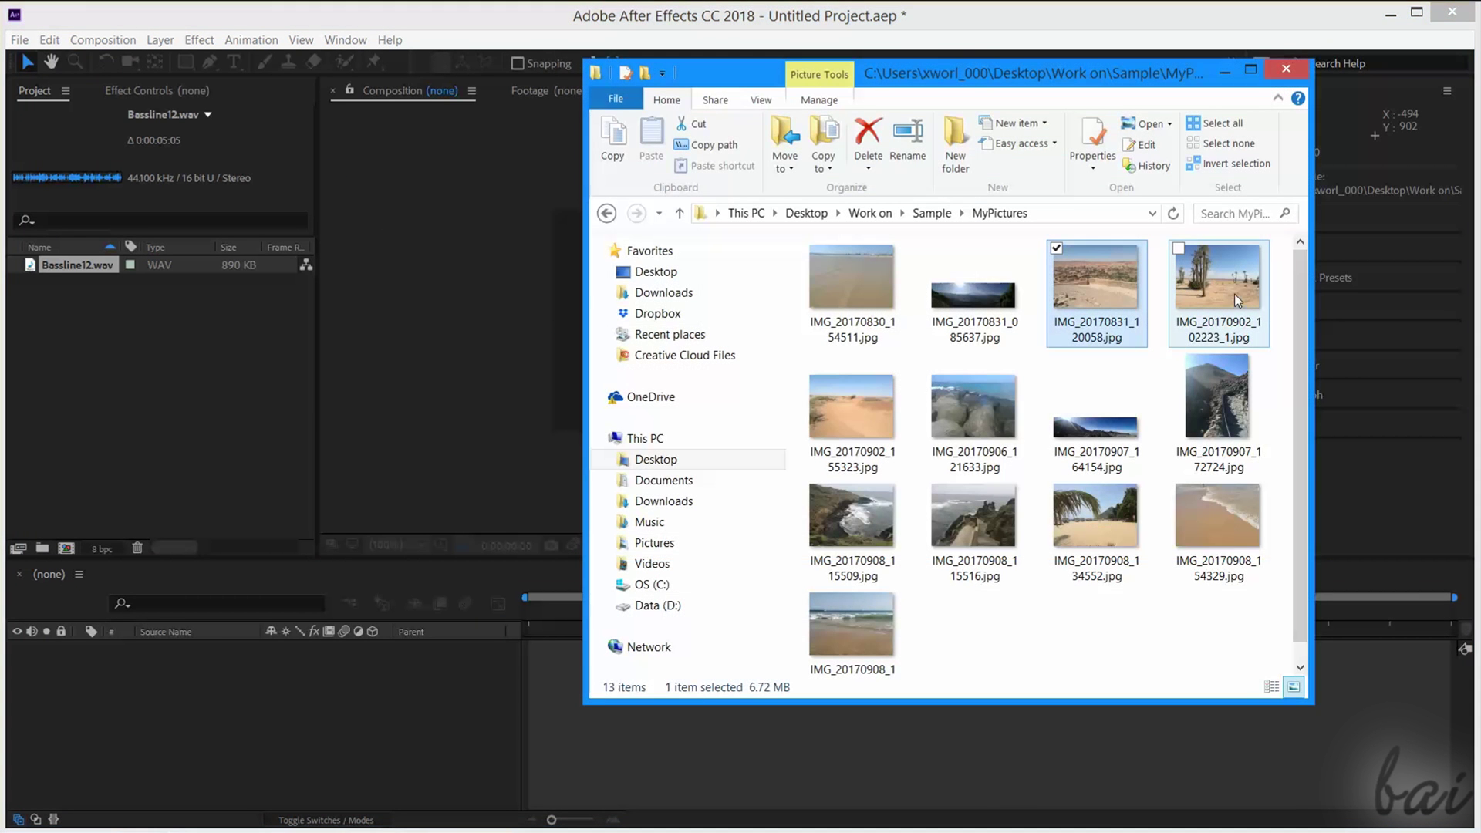
left_click(851, 277)
left_click(1206, 529, "ctrl")
left_click(1095, 524, "ctrl")
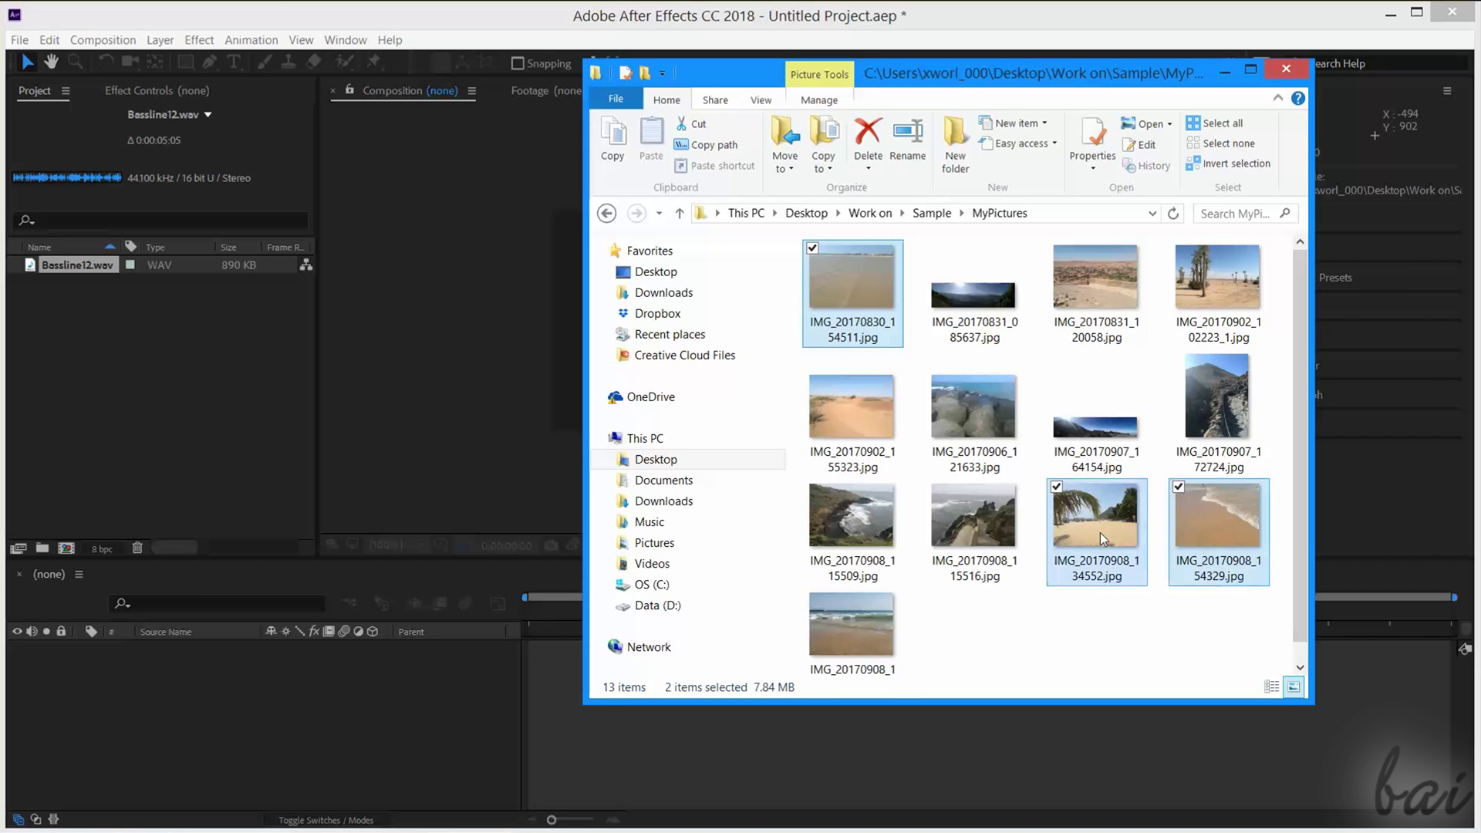
left_click_drag(1095, 524, 148, 278)
Inspect the details of Bassline12.wav, each beach photo and Intro(16.9).mp4 in the Project panel.
left_click(233, 375)
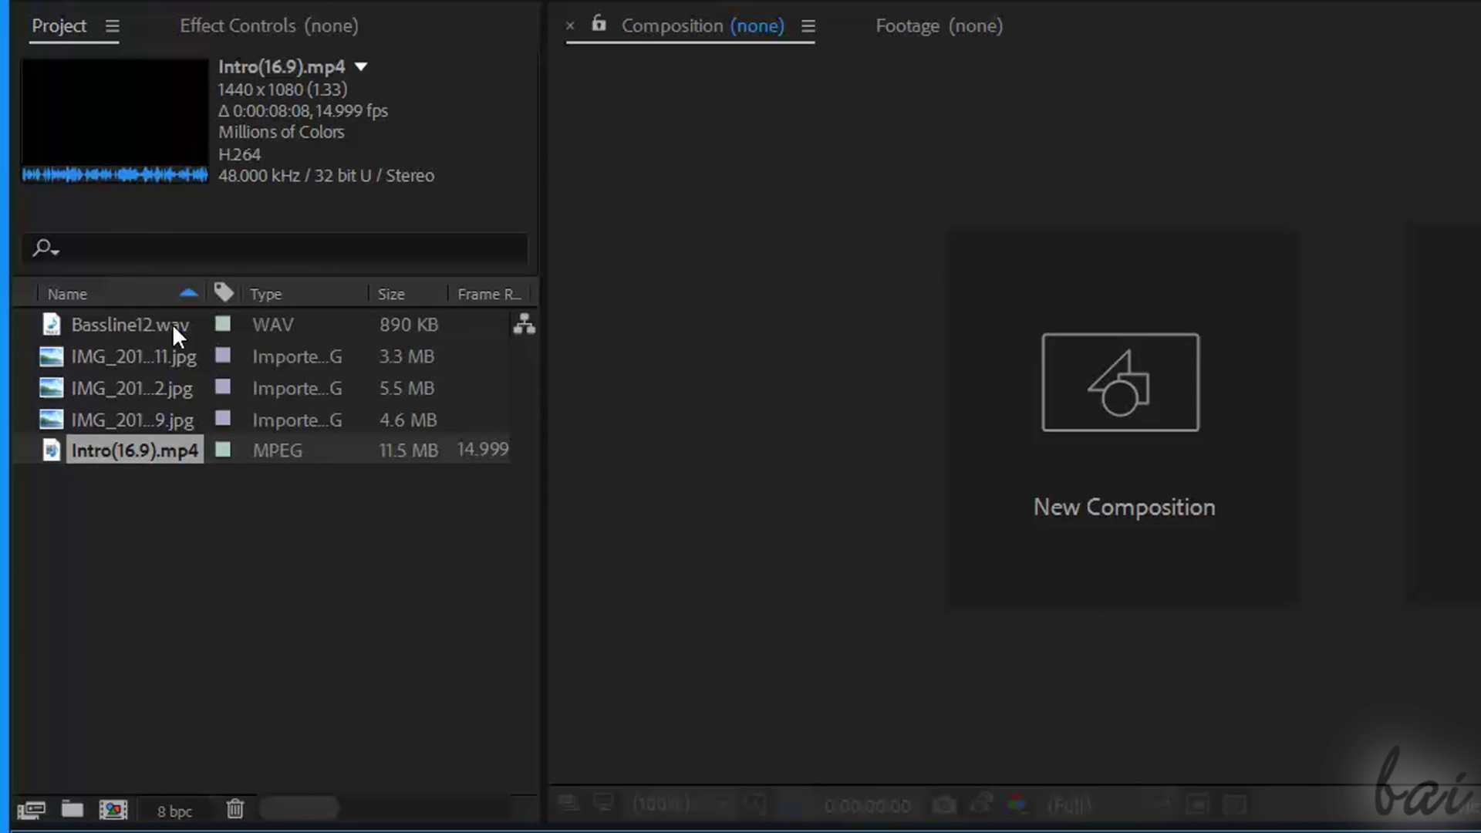
left_click(171, 325)
left_click(155, 361)
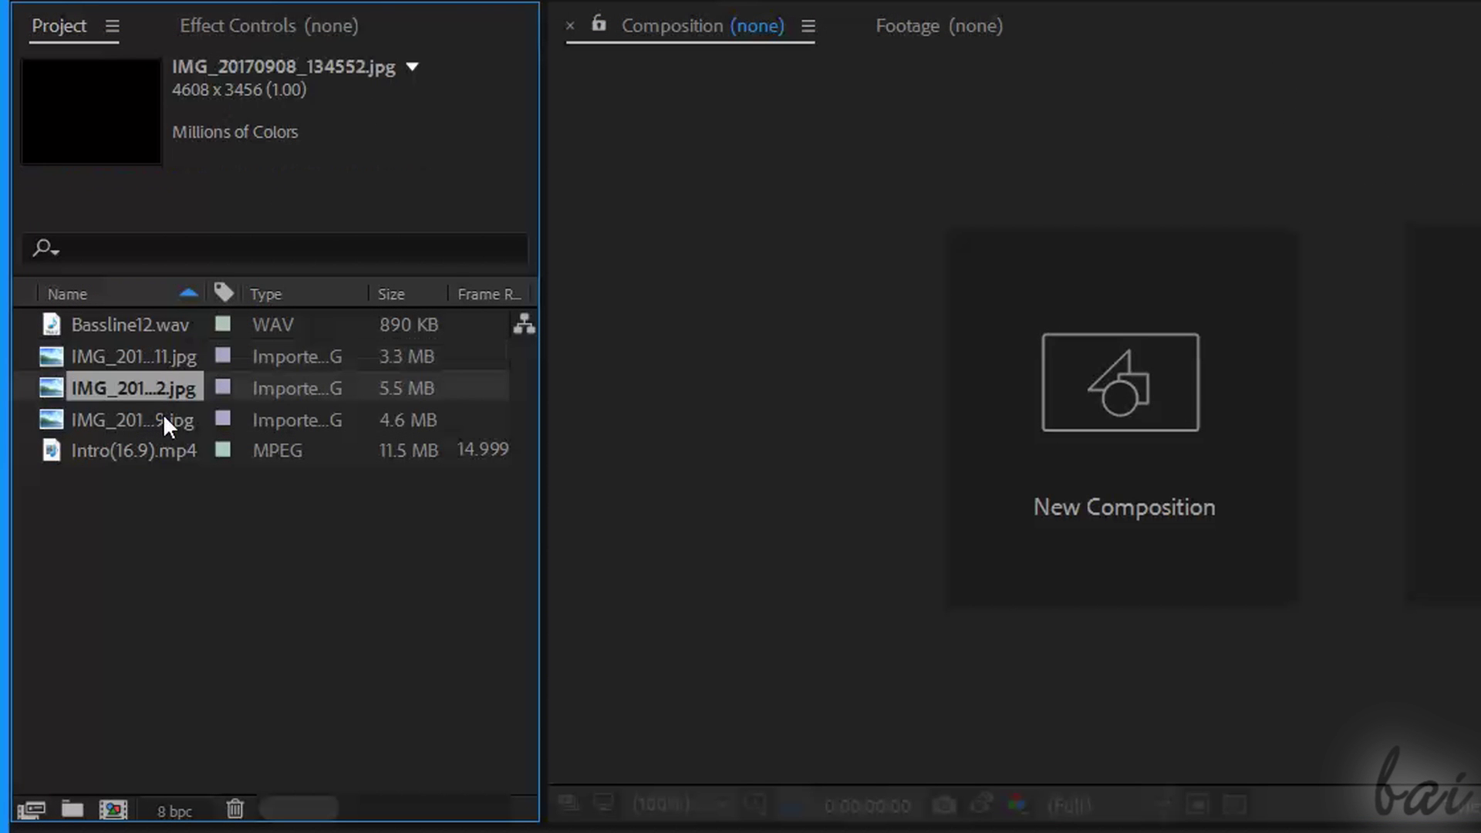
left_click(164, 419)
left_click(157, 385)
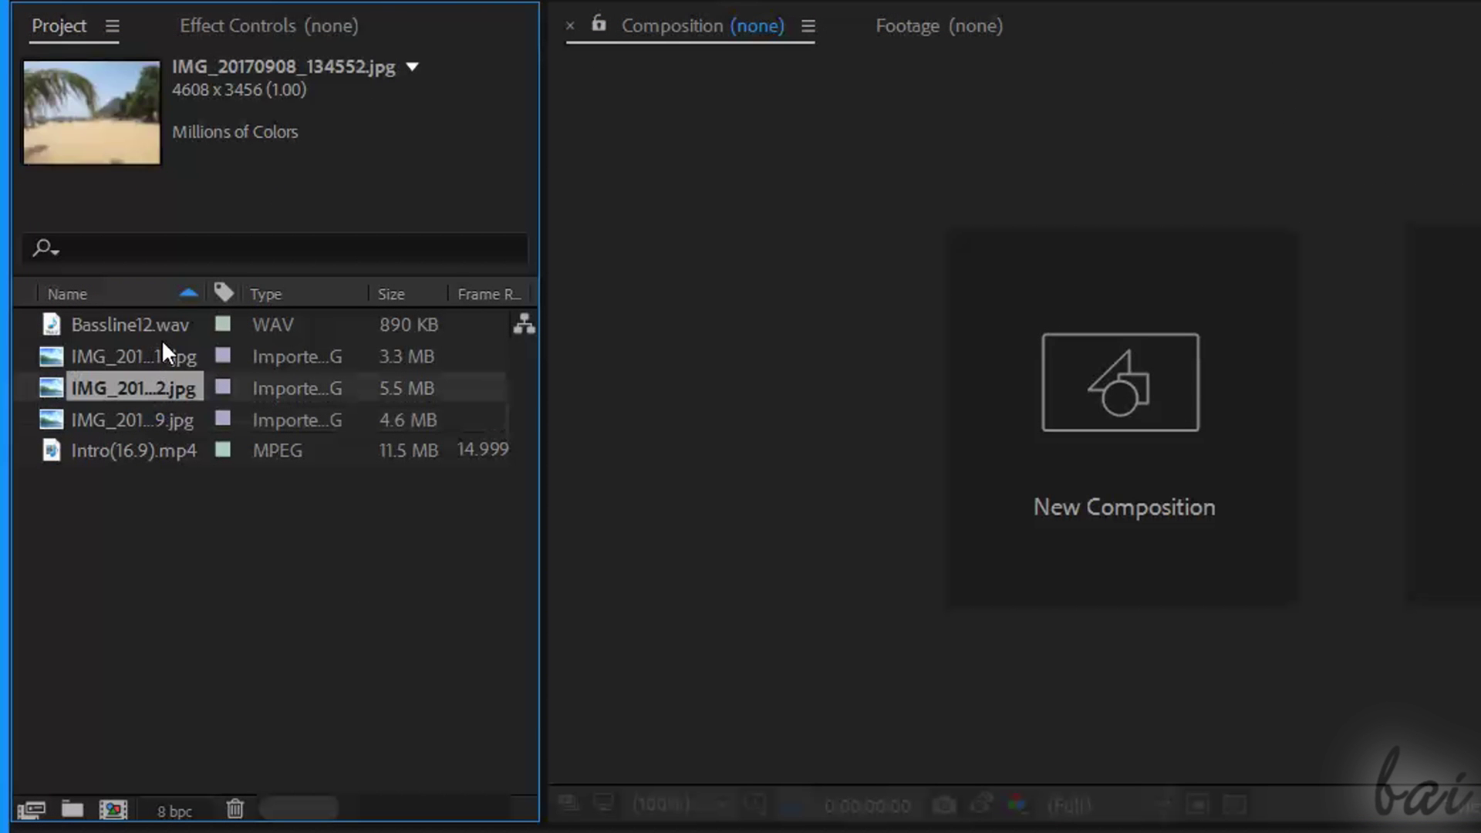
left_click(161, 346)
left_click(163, 317)
left_click(179, 440)
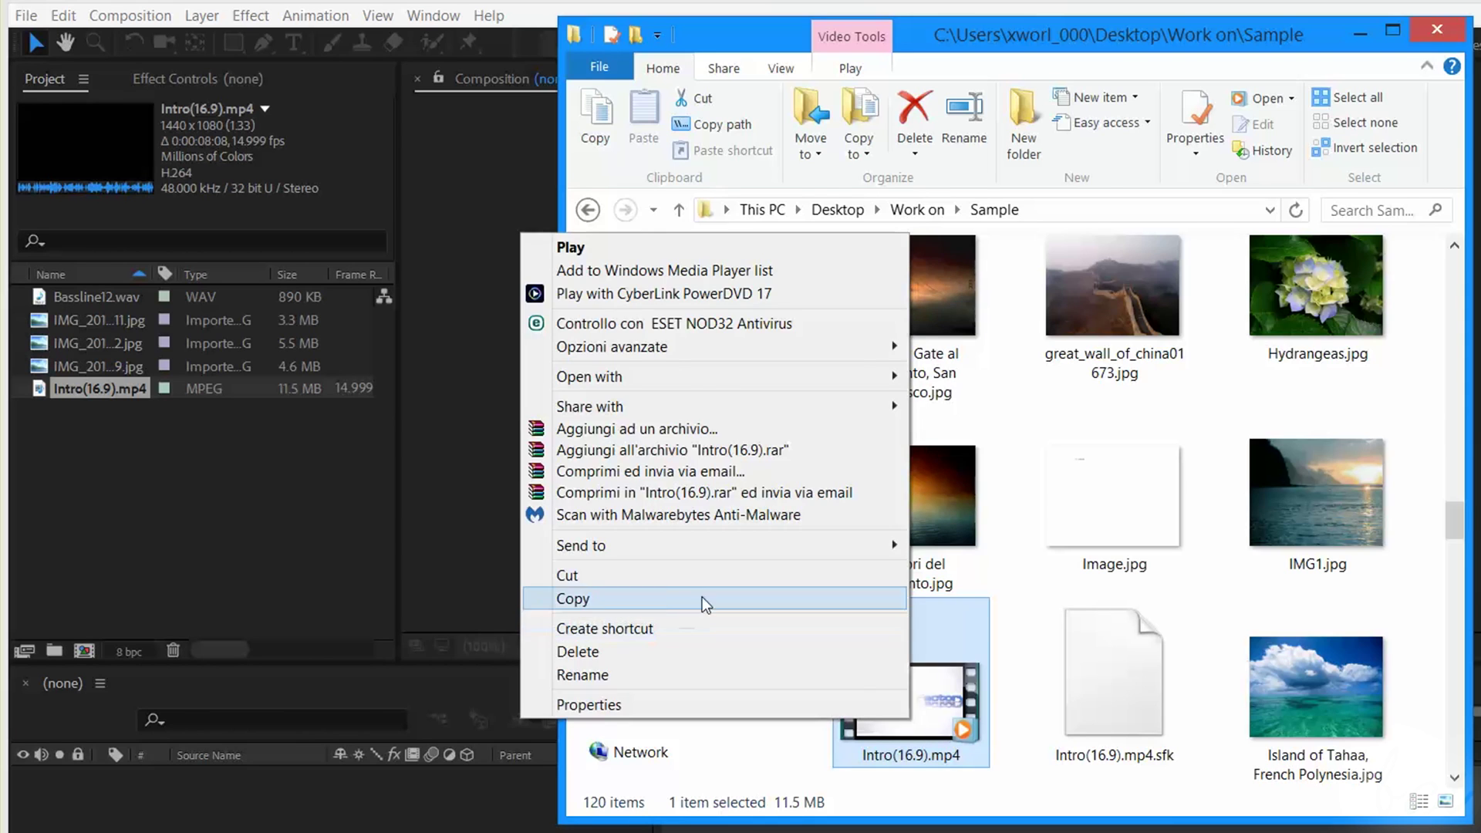
Copy Intro(16.9).mp4 in Explorer and paste it onto the Desktop.
left_click(568, 598)
left_click(693, 285)
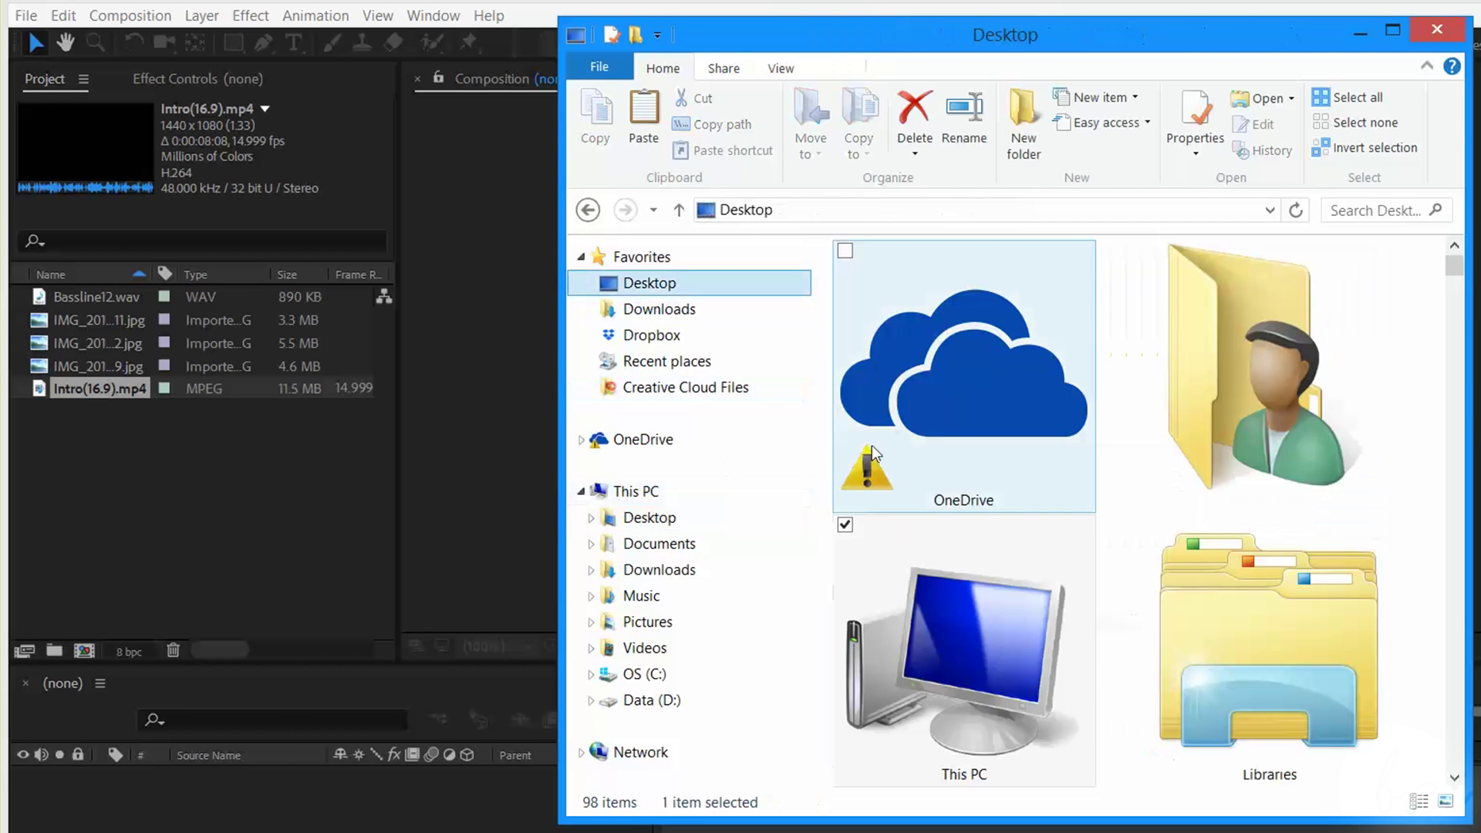
right_click(821, 479)
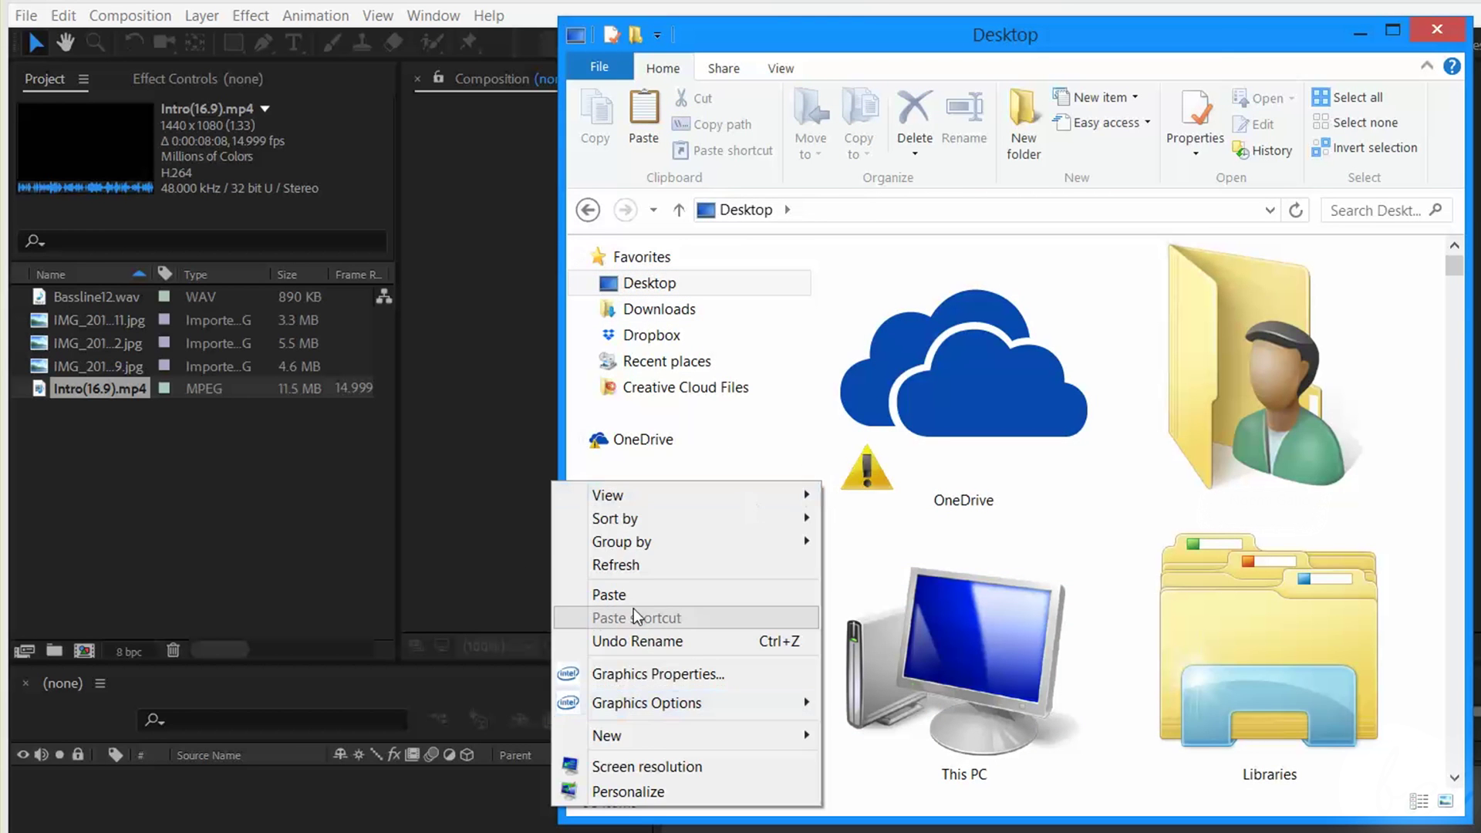
left_click(609, 594)
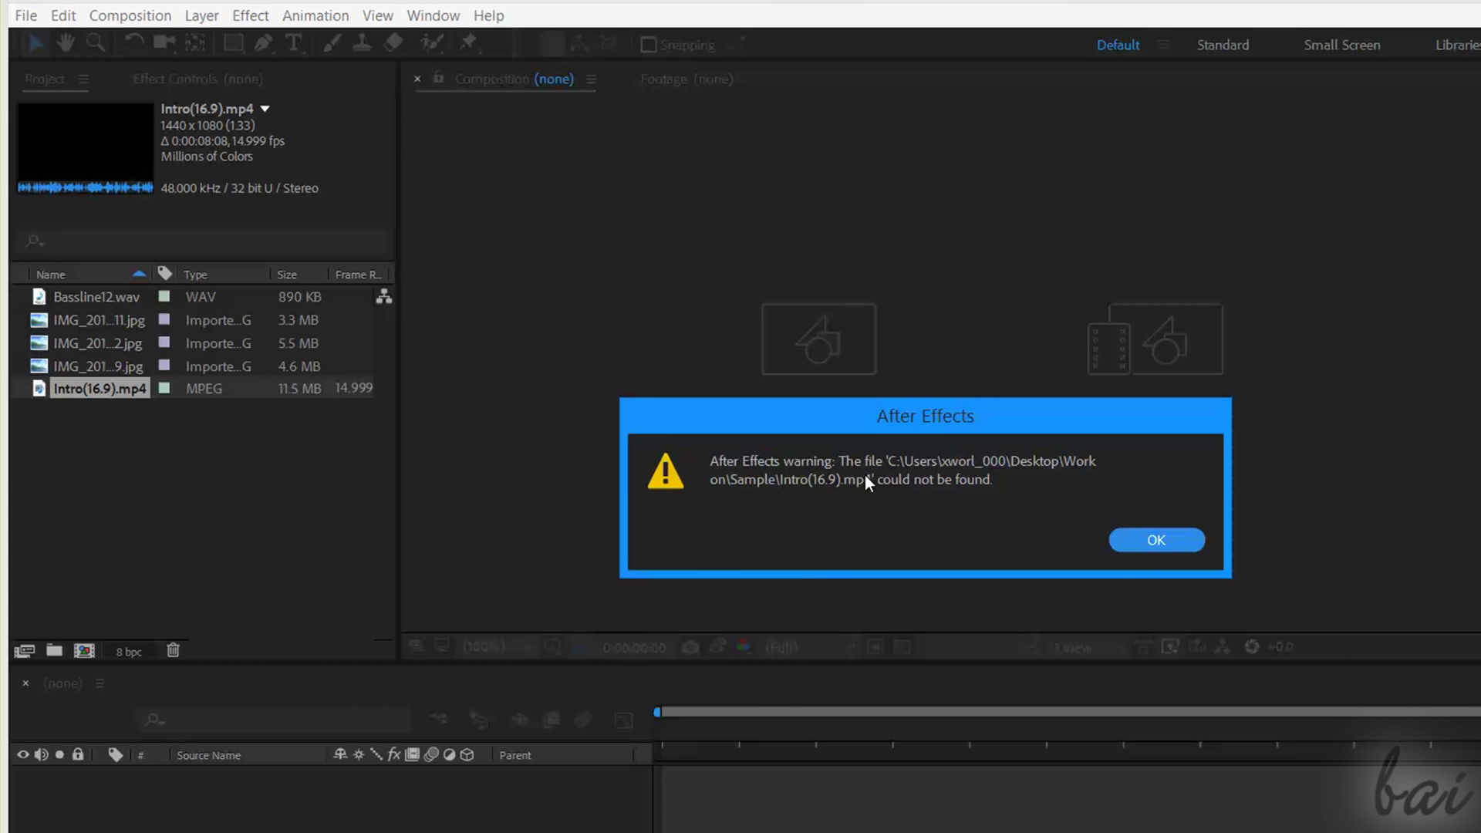
Dismiss the missing-file warning and replace Intro(16.9).mp4 footage with its Desktop copy.
left_click(1155, 539)
left_click(168, 464)
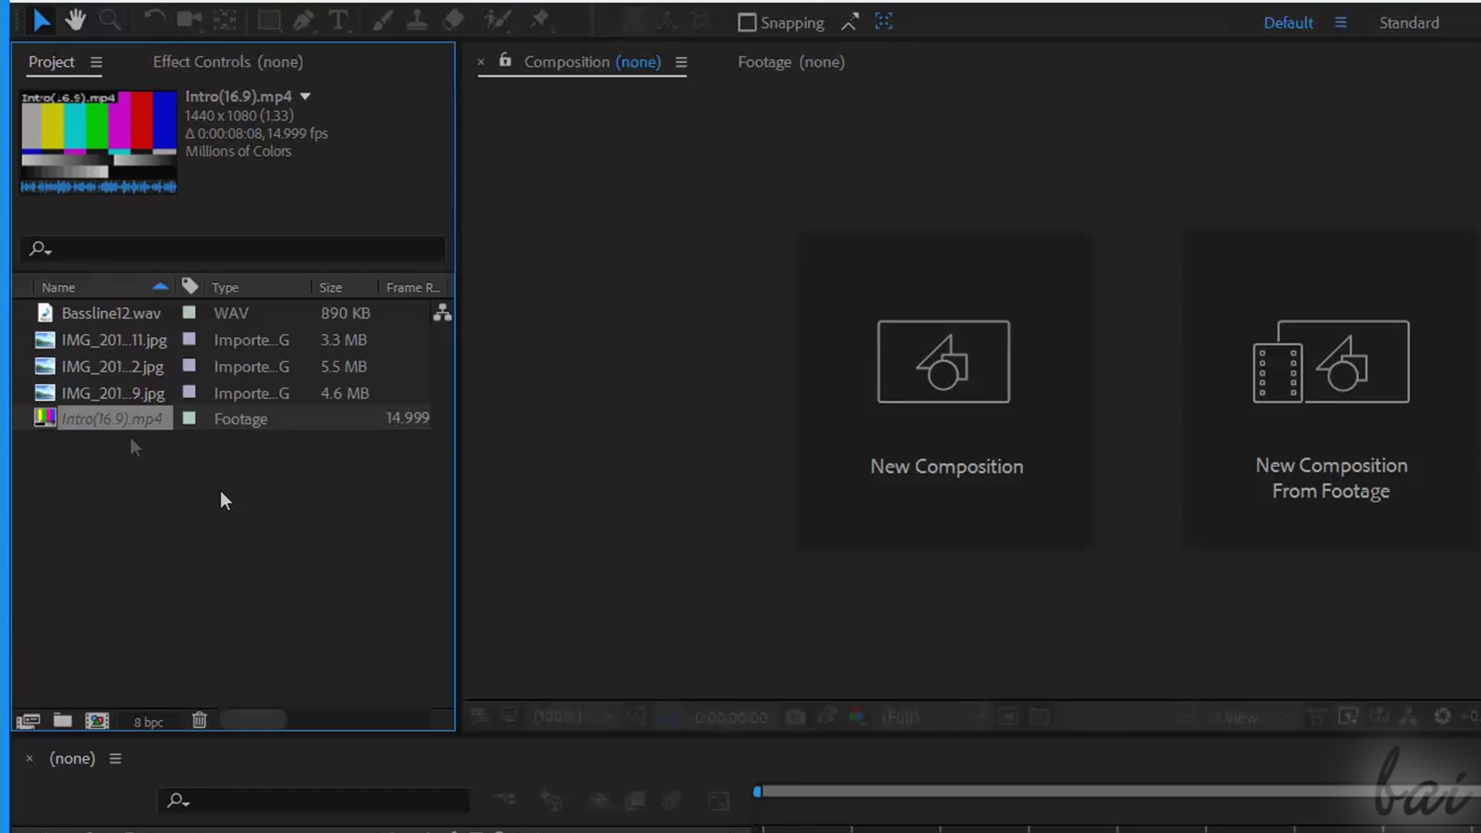
left_click(109, 420)
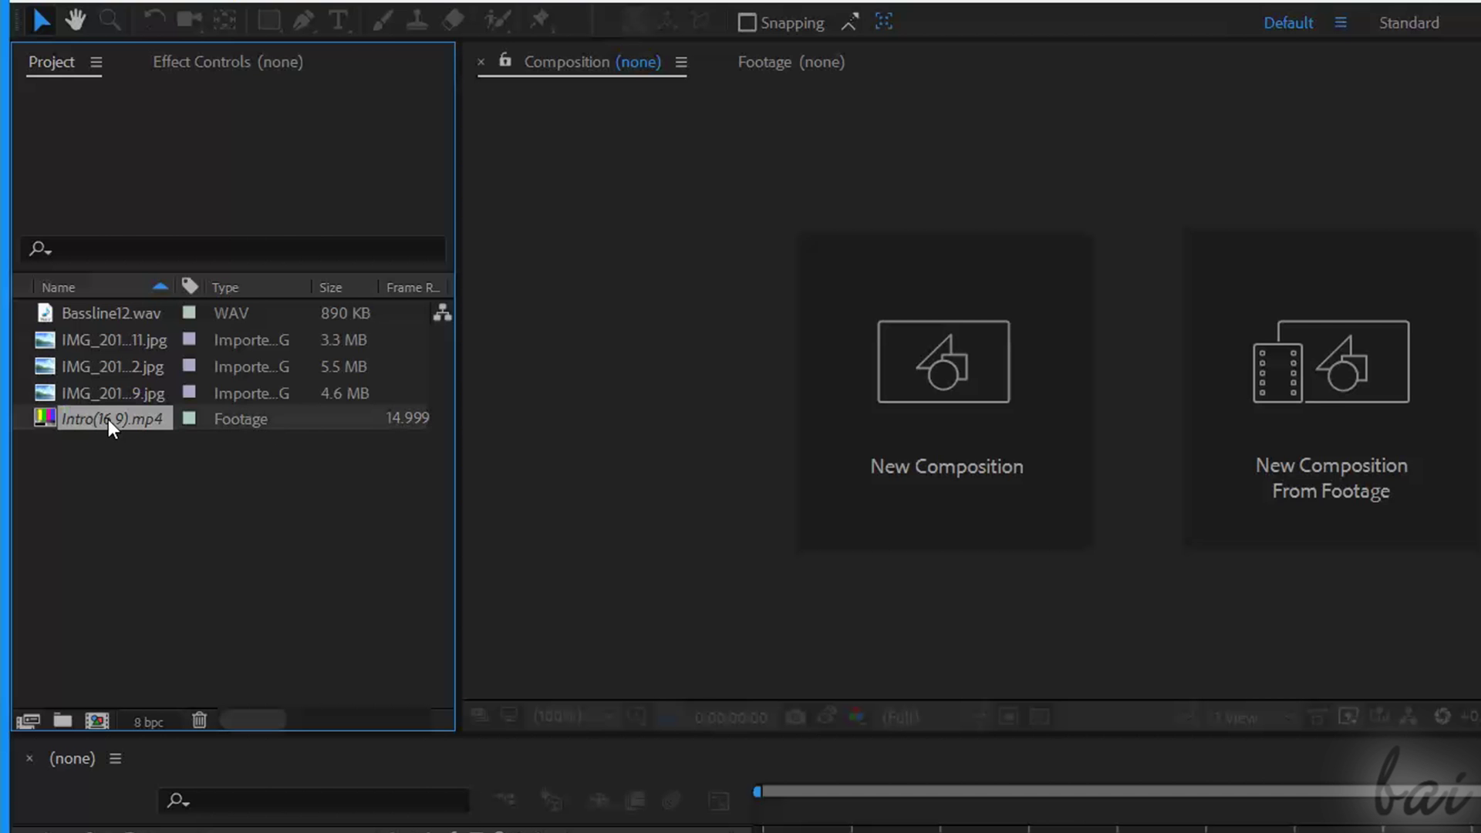
right_click(123, 420)
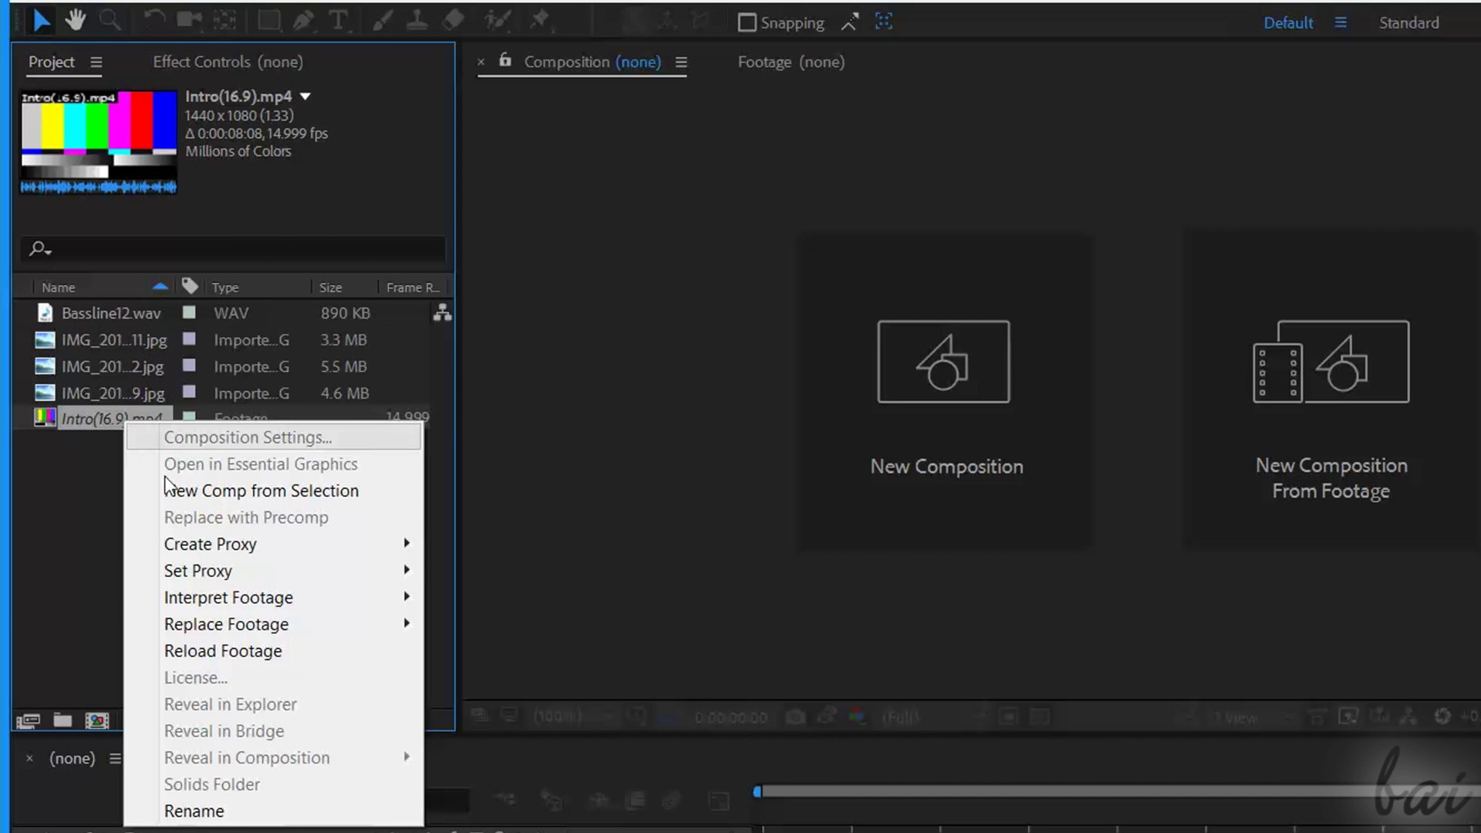
mouse_move(274, 630)
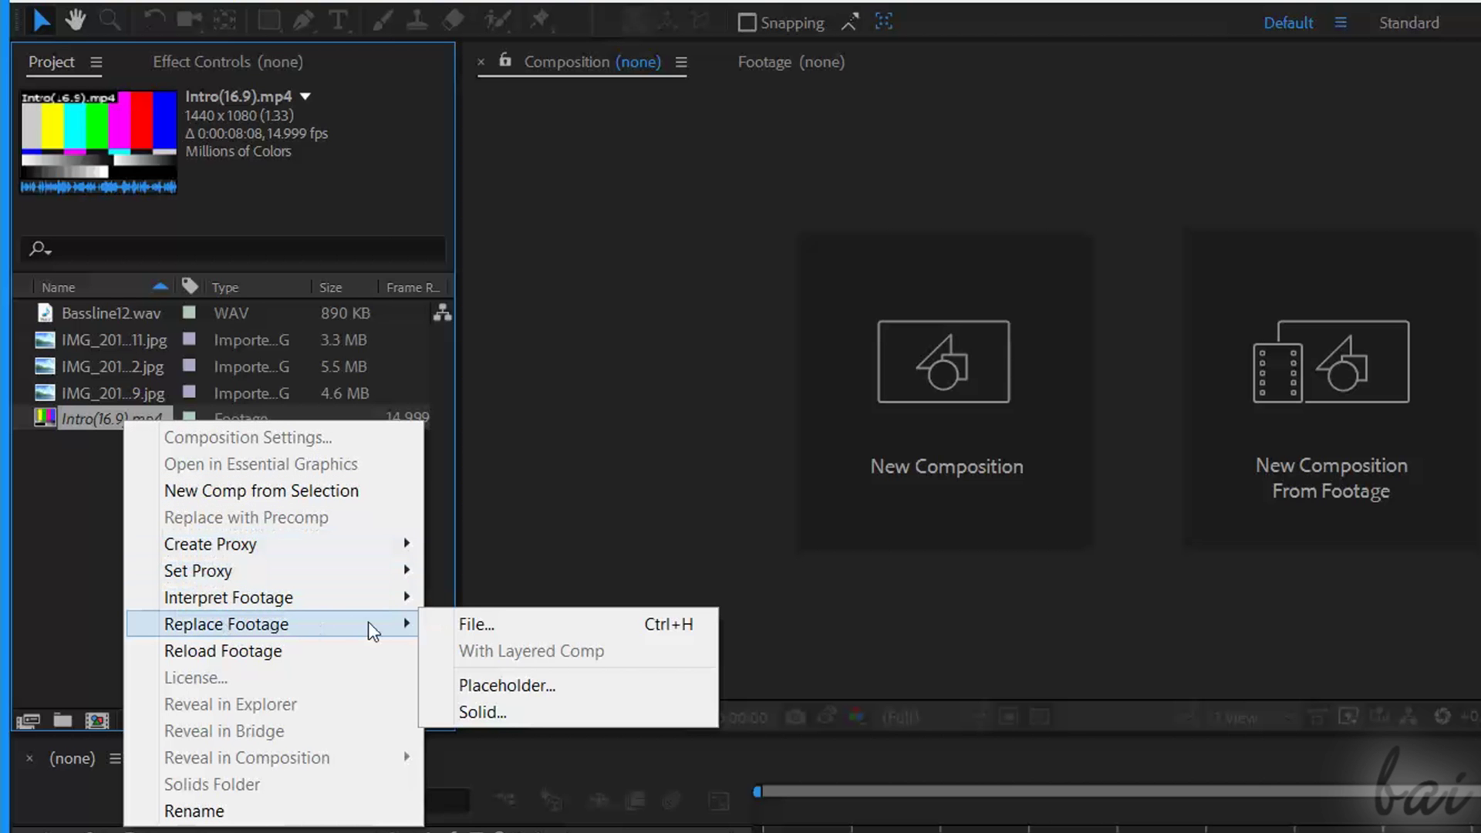
left_click(479, 622)
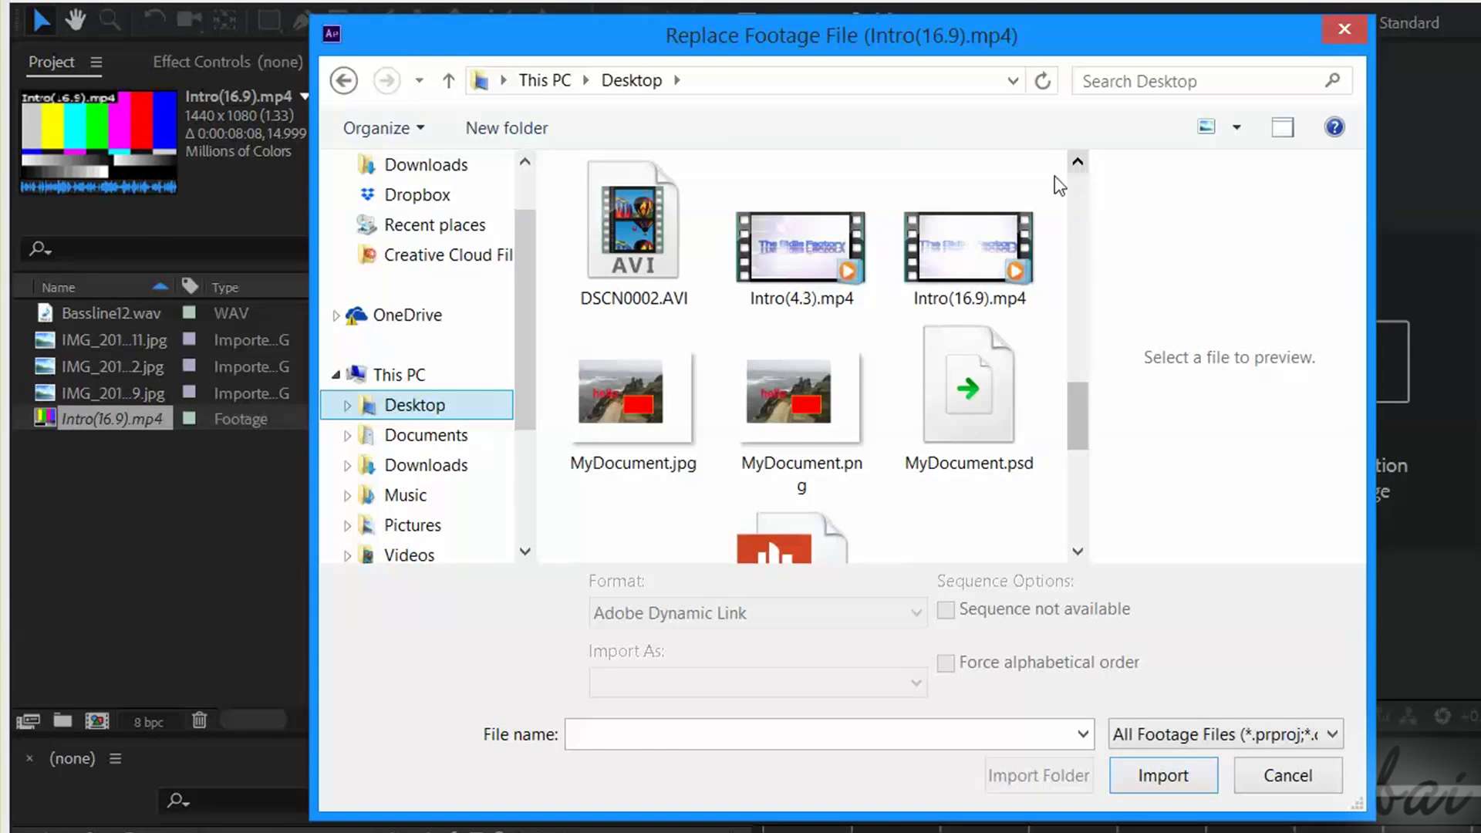
left_click(1024, 197)
left_click(1161, 774)
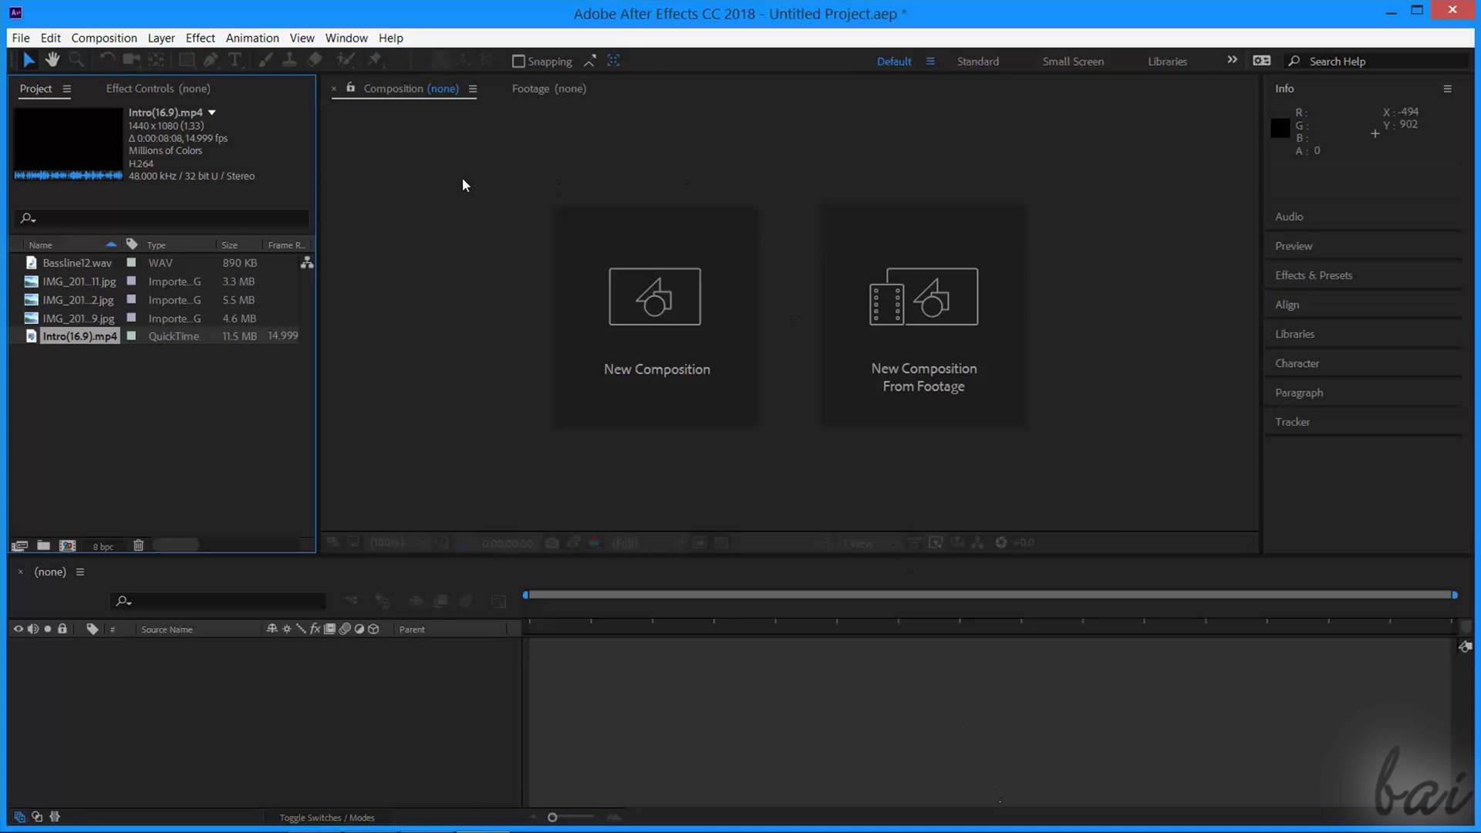
Start a new composition named MyComposition with the preset set to Custom.
left_click(462, 179)
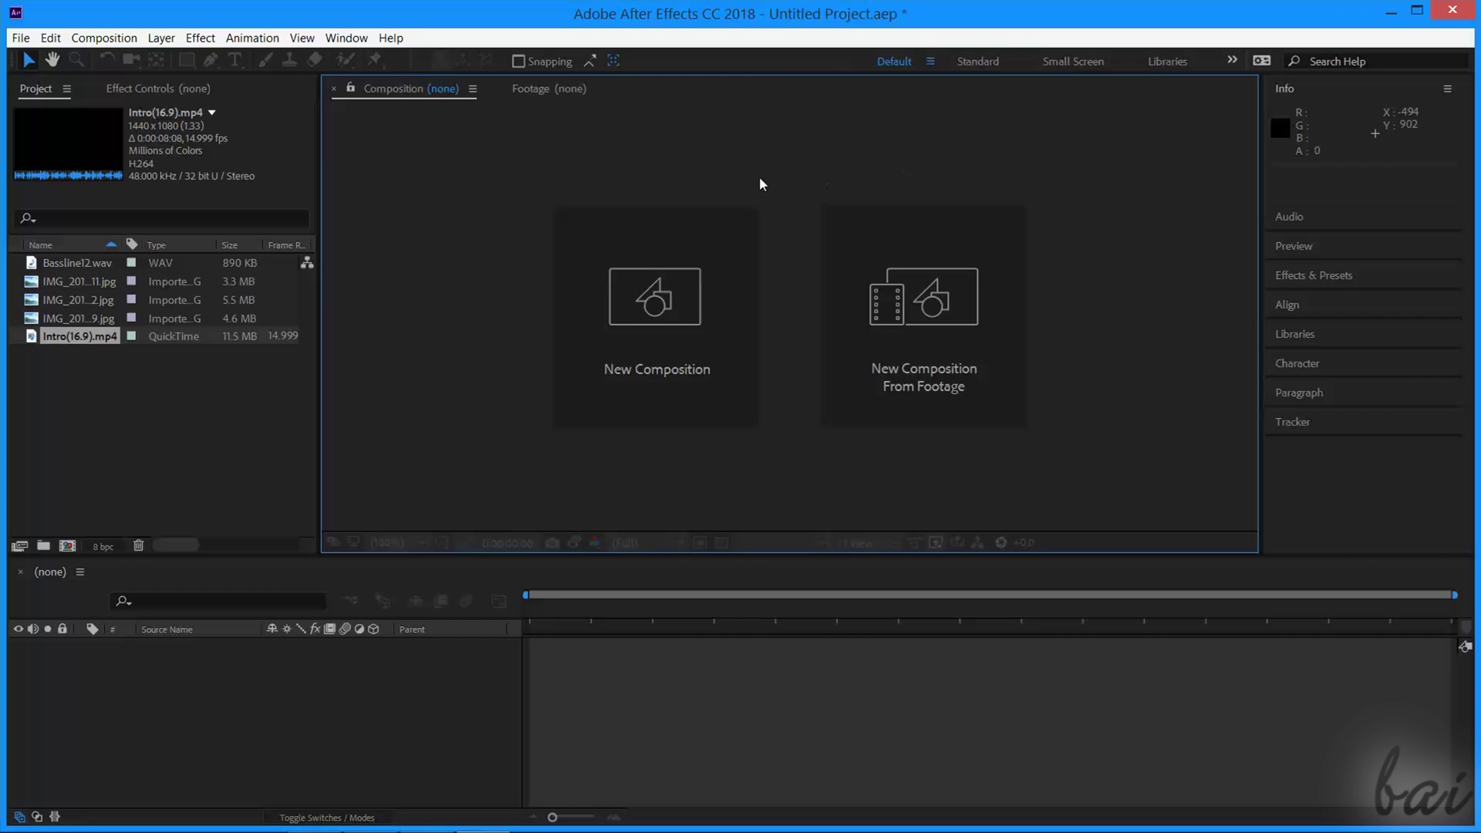
left_click(665, 317)
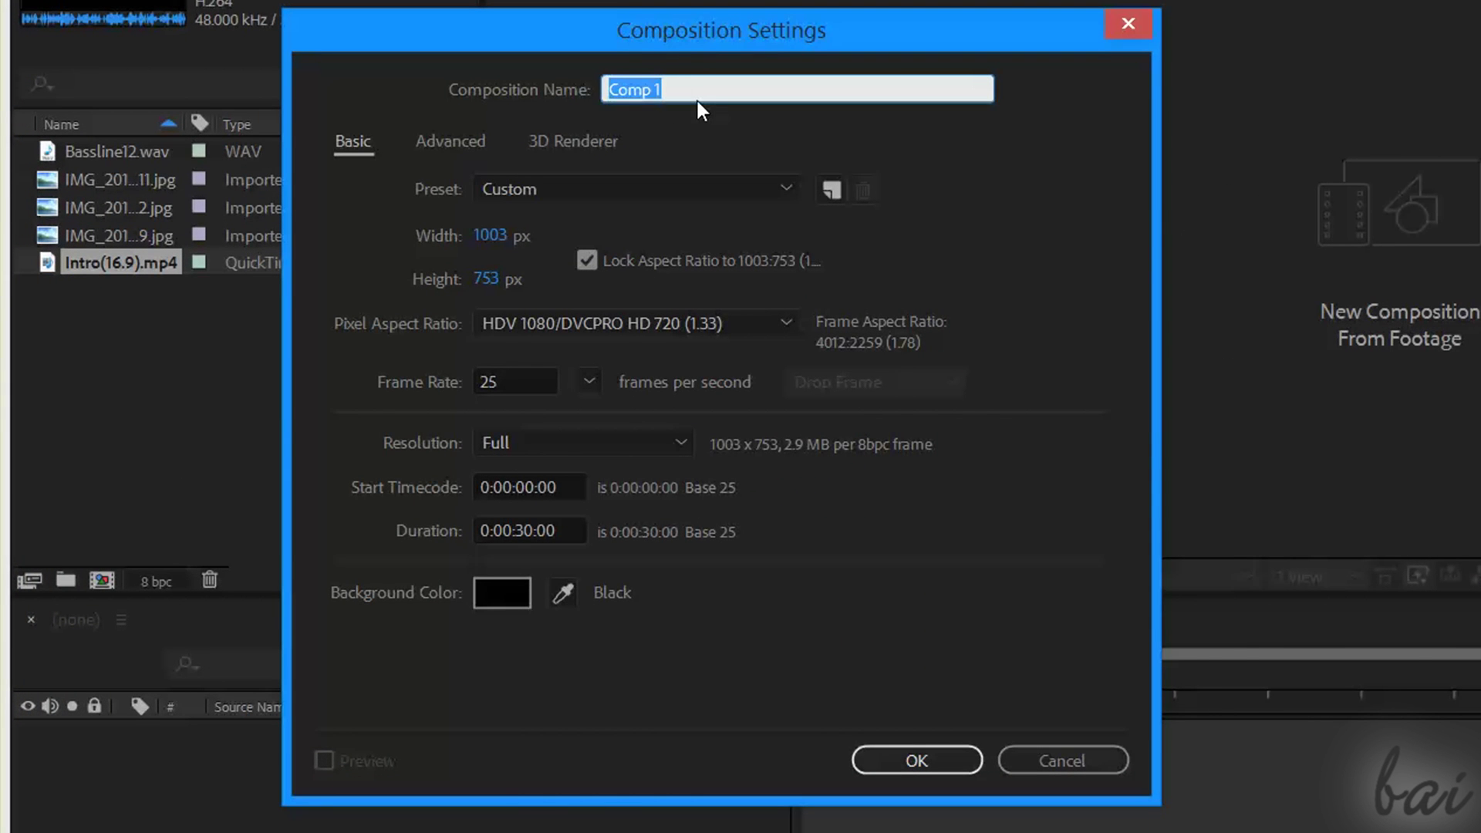
type("MyCo")
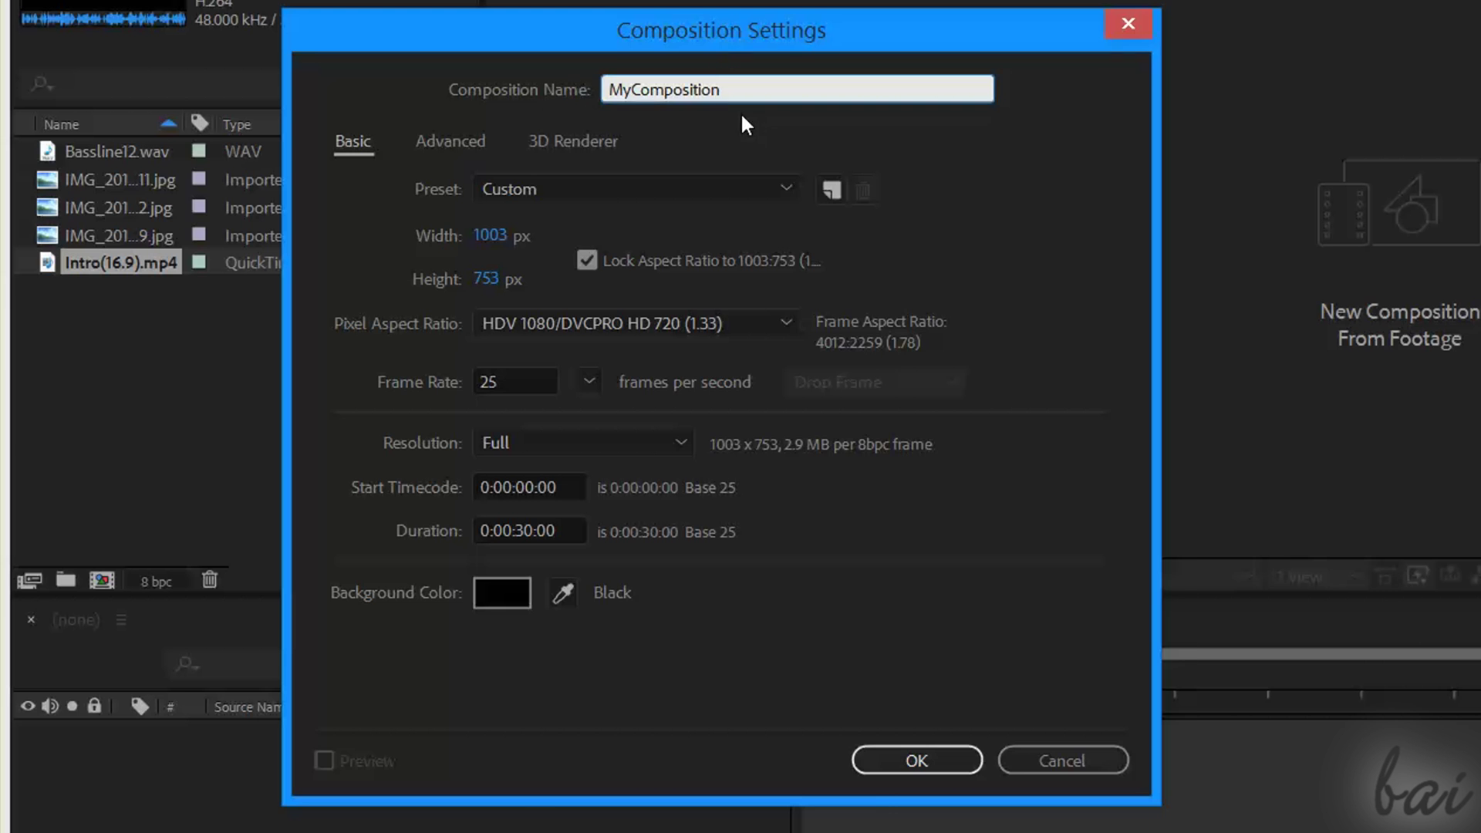
left_click(513, 192)
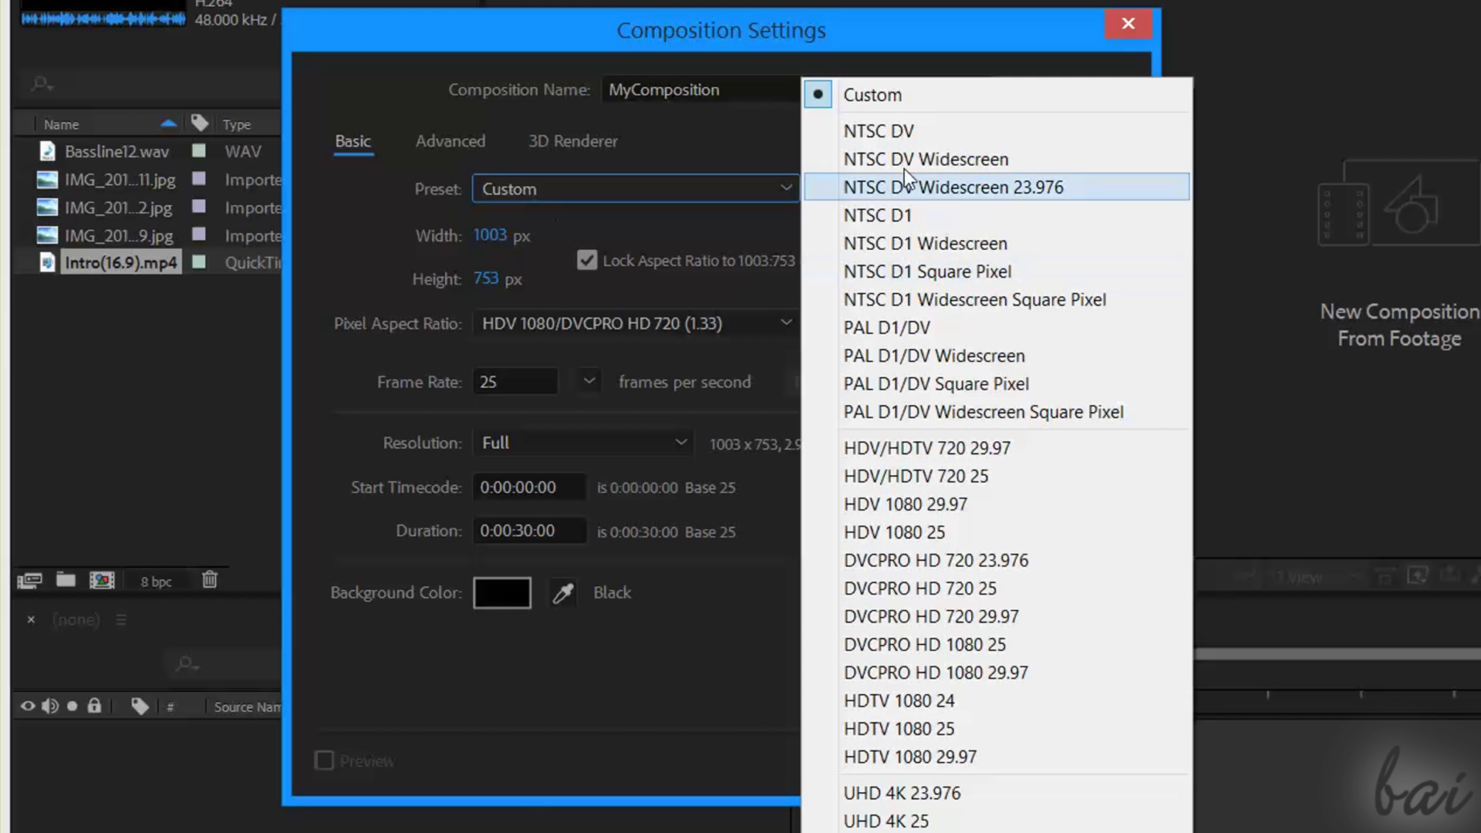
left_click(982, 758)
left_click(719, 186)
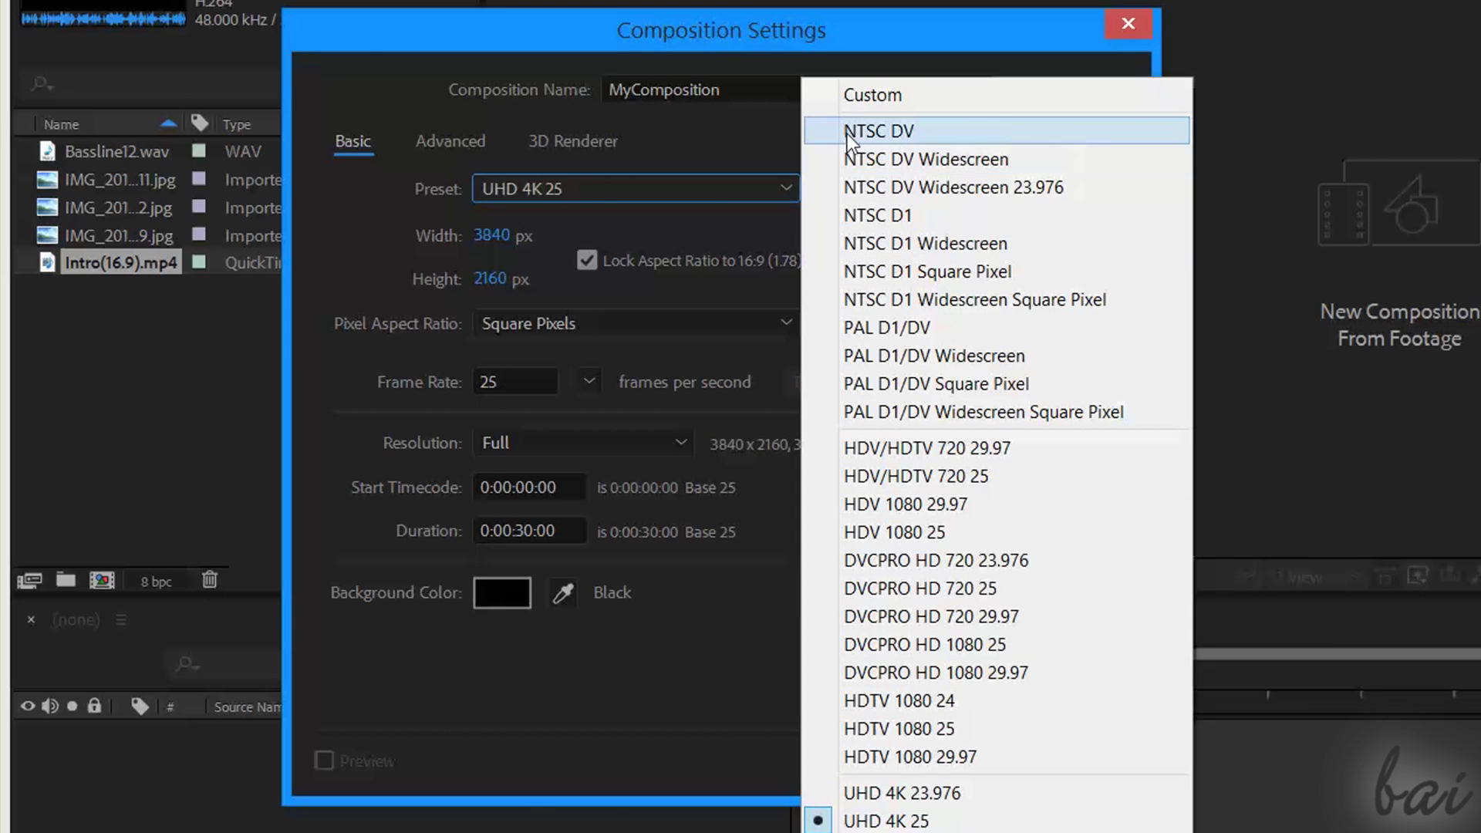
left_click(858, 102)
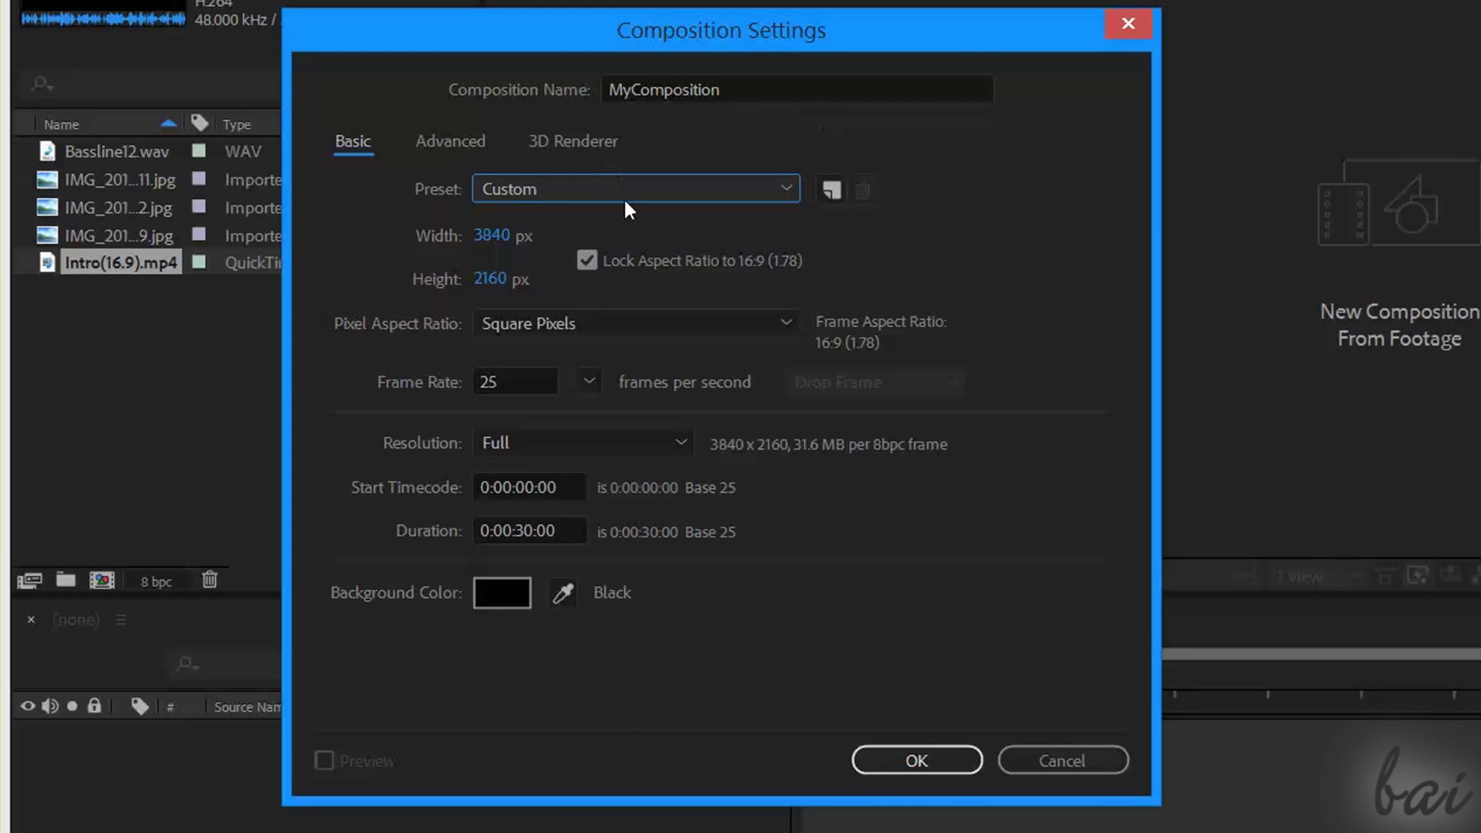
Set 1440×1080, 25 fps and a 0:01:00:00 duration, then create the composition.
left_click_drag(493, 236, 306, 293)
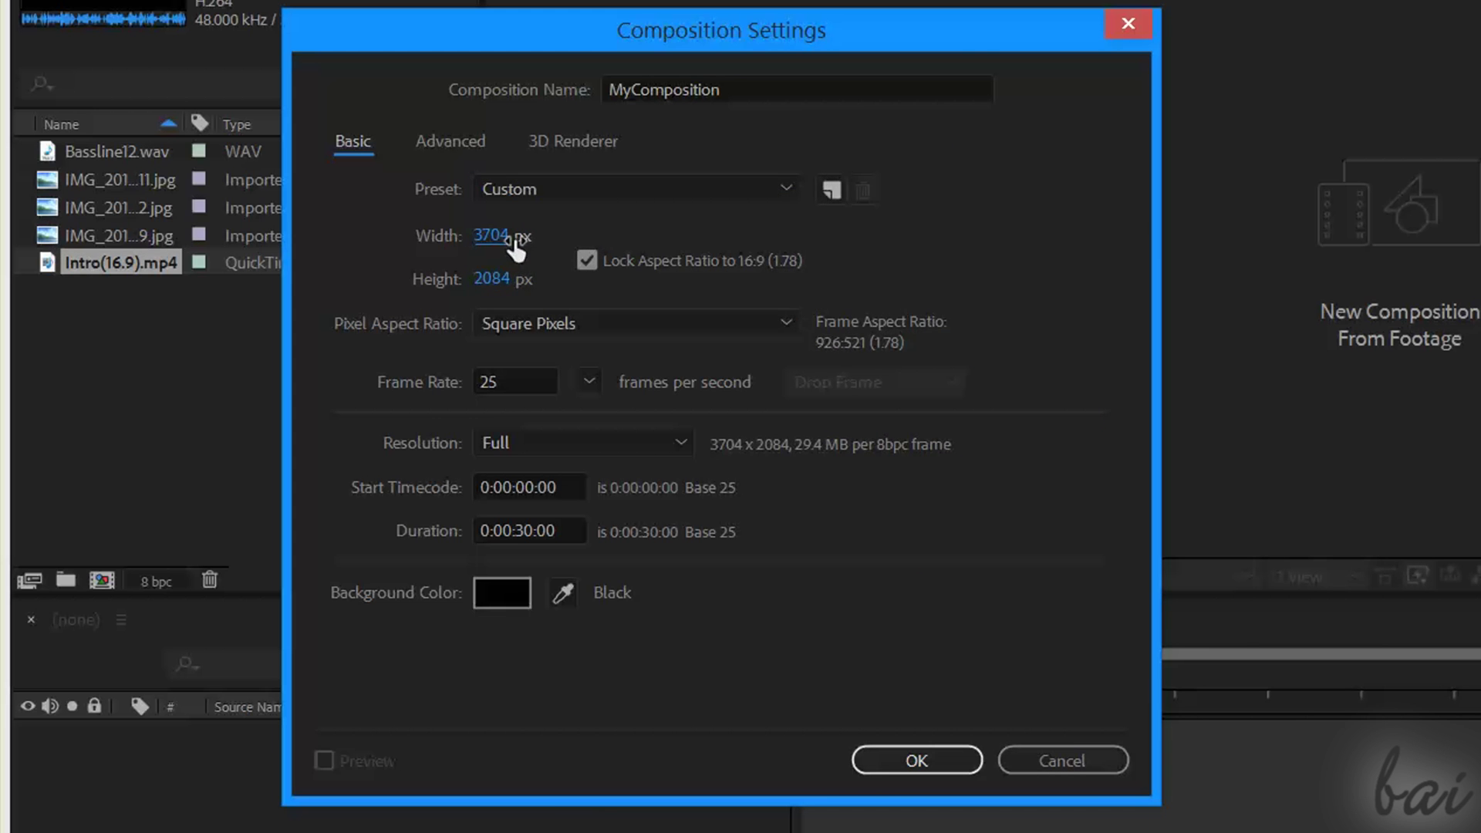
left_click(590, 383)
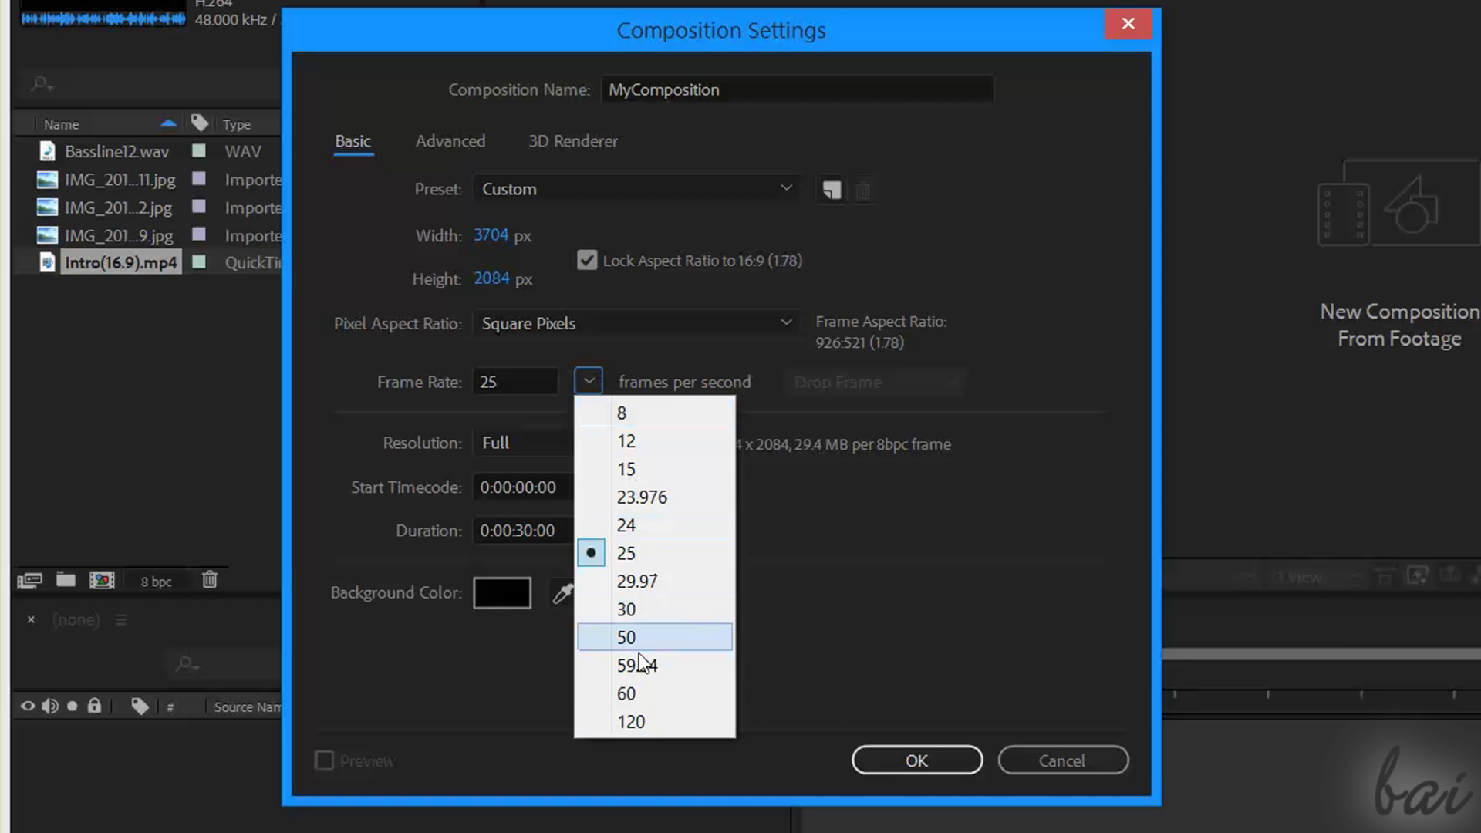
left_click(563, 374)
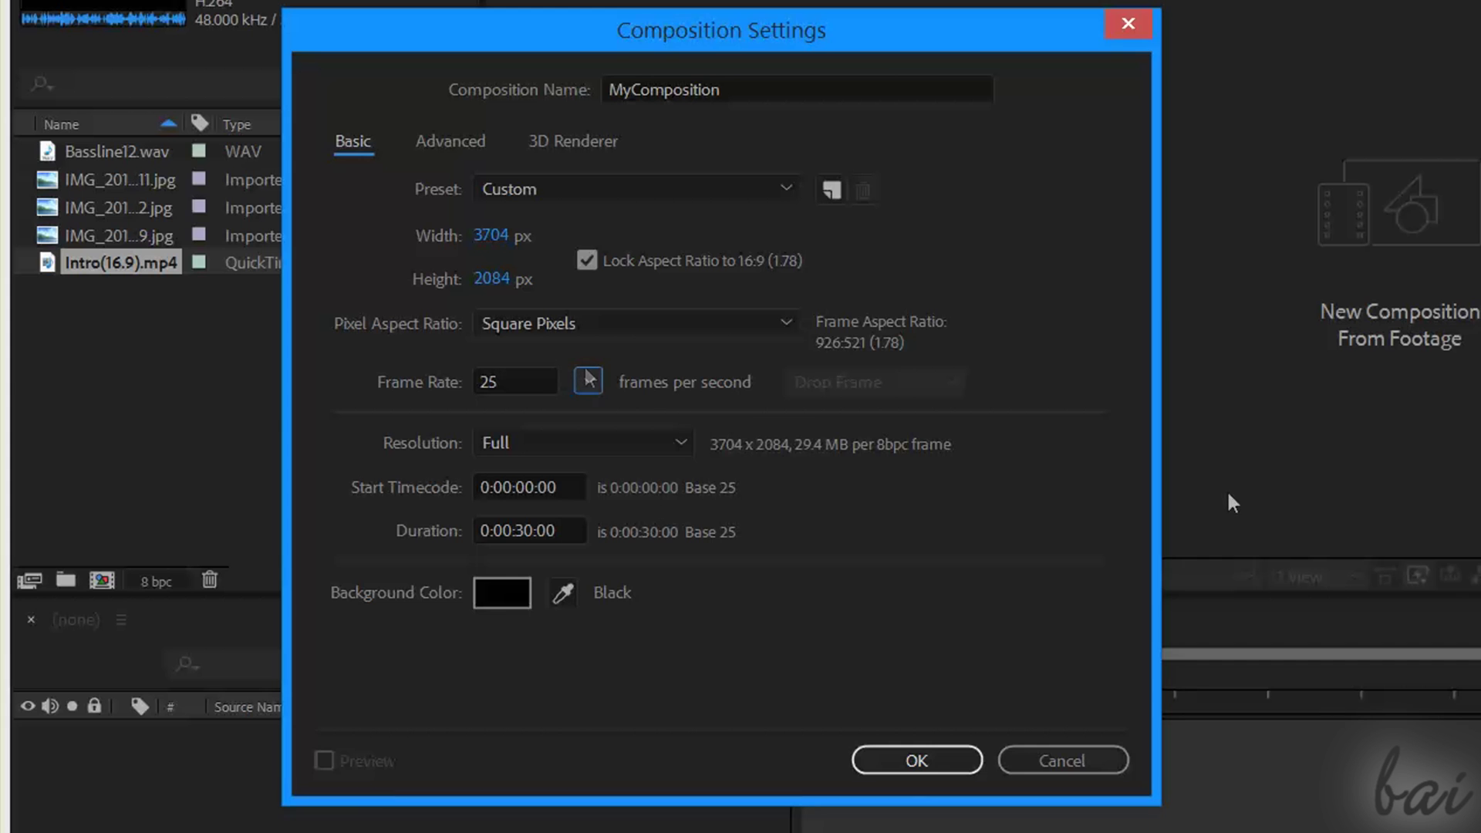
left_click(530, 529)
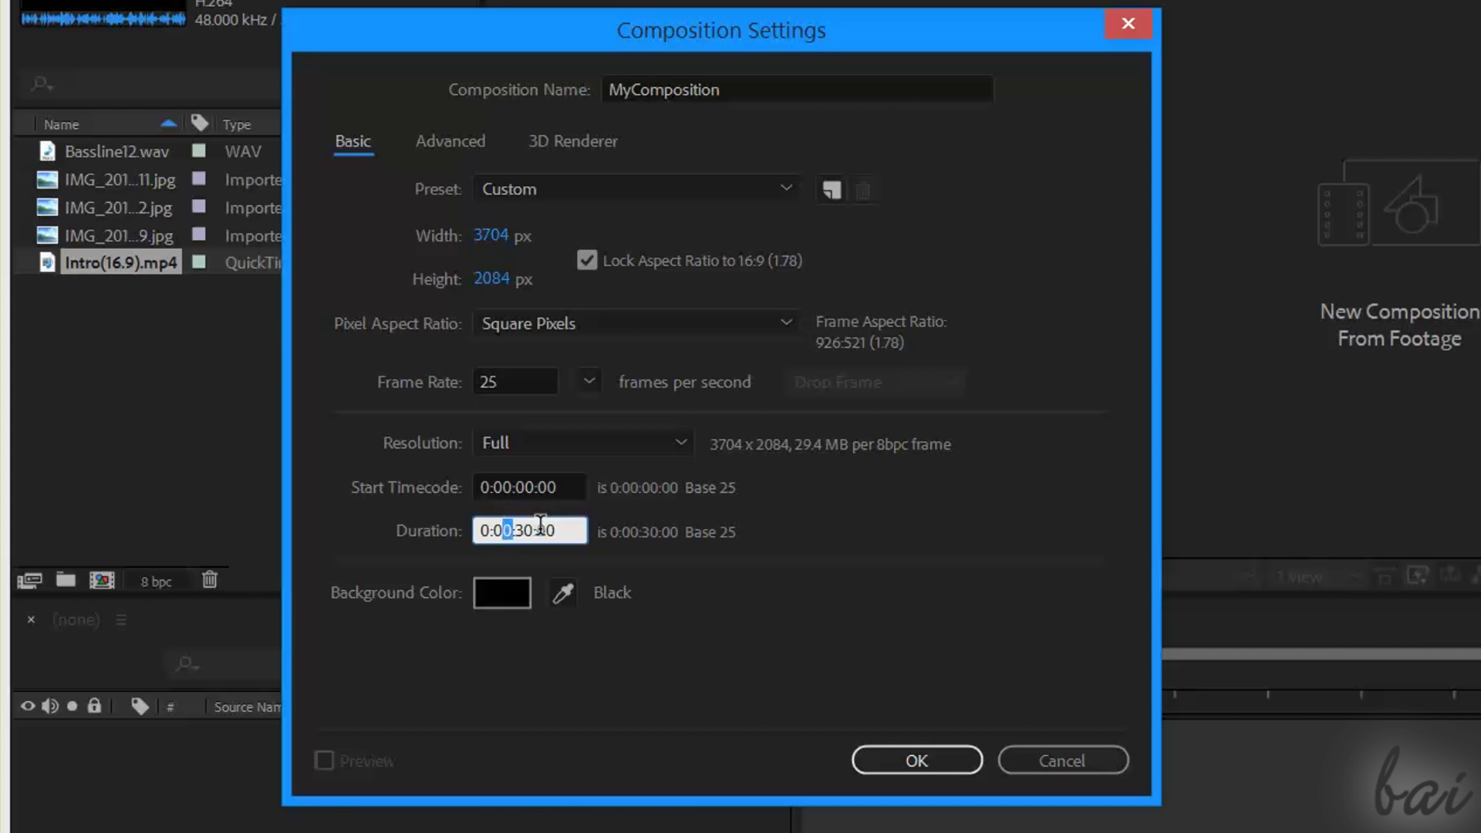
type("1:00")
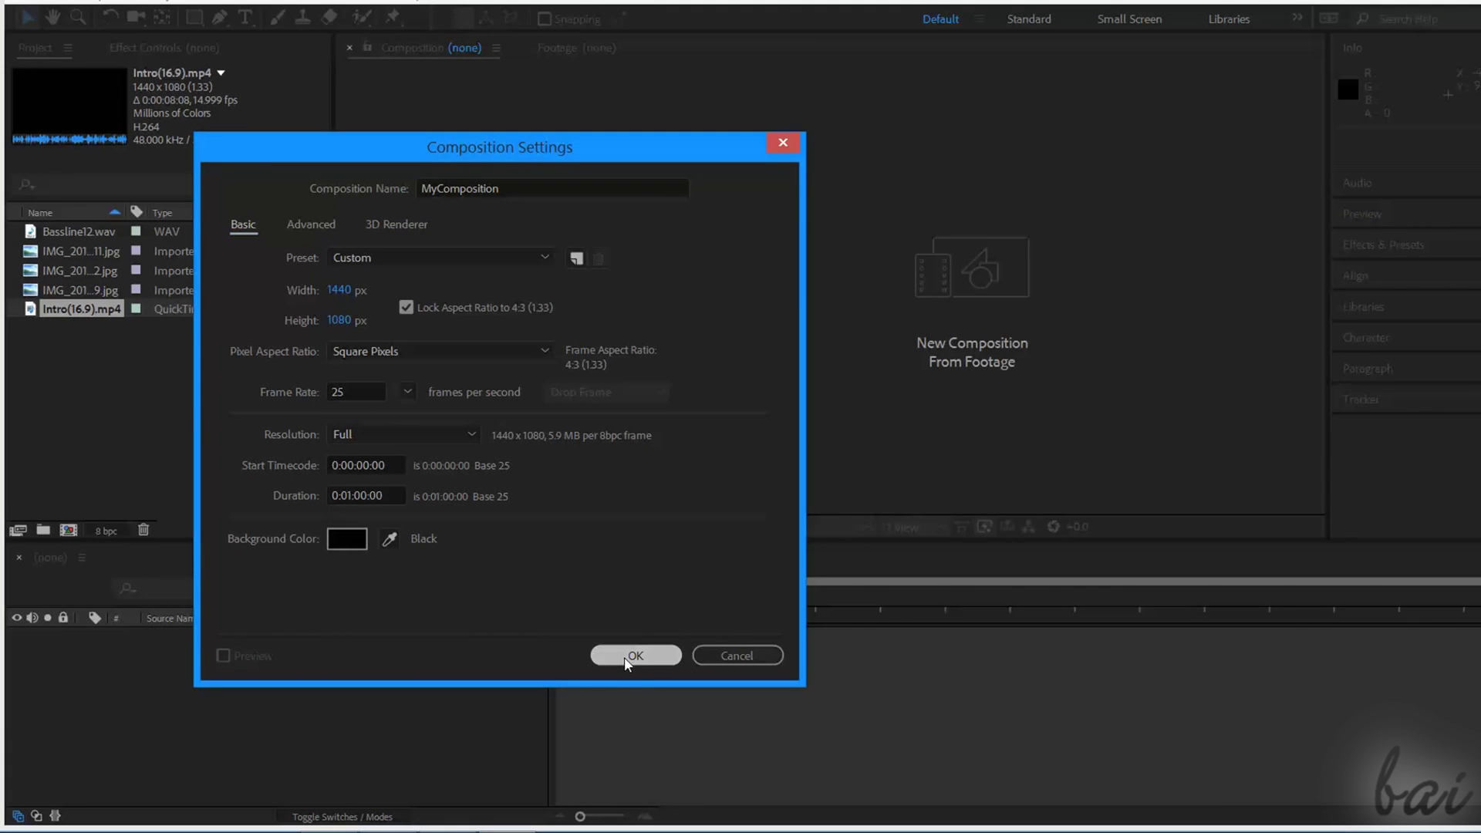
left_click(626, 659)
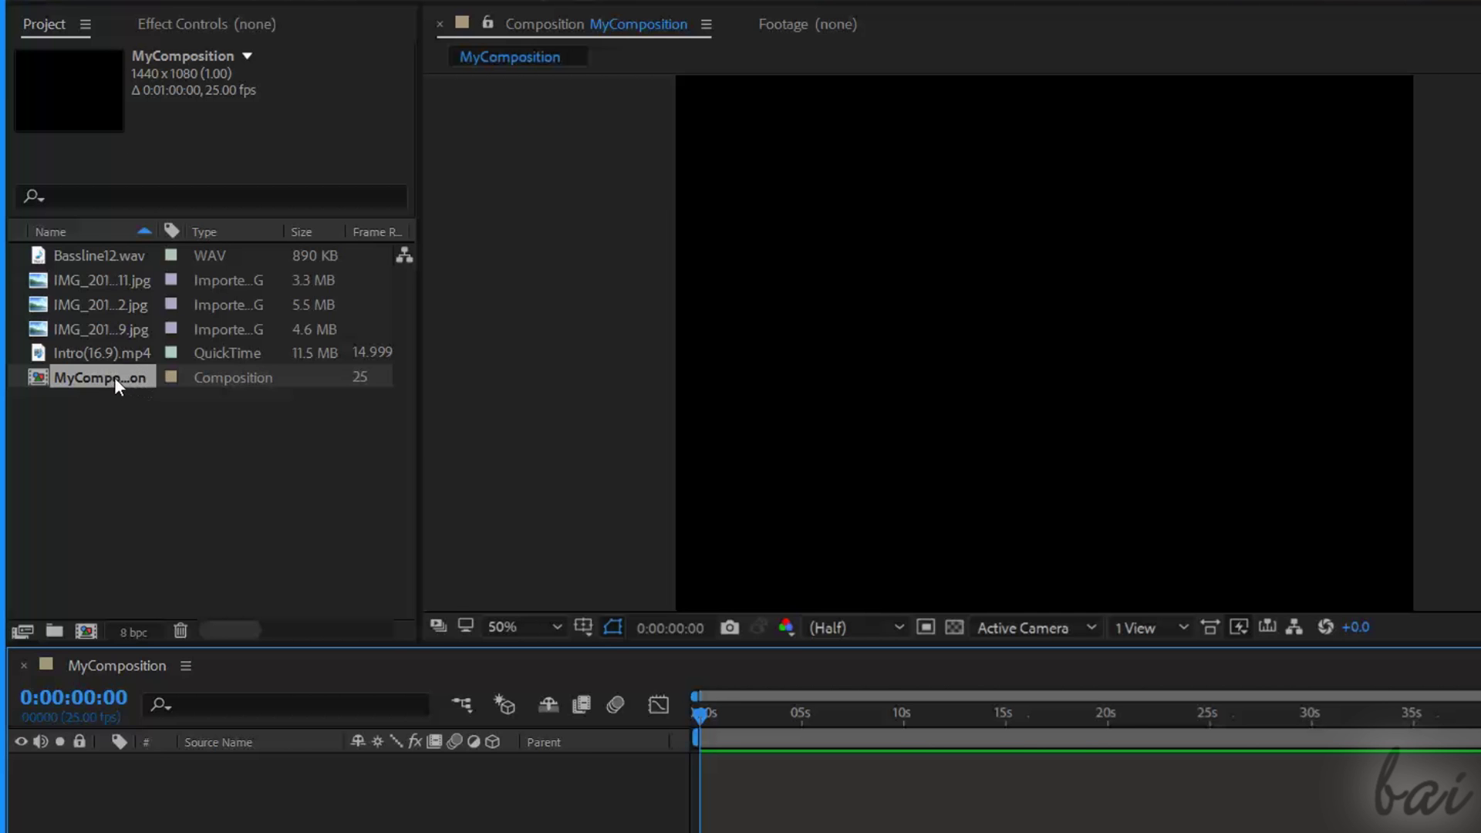
right_click(110, 375)
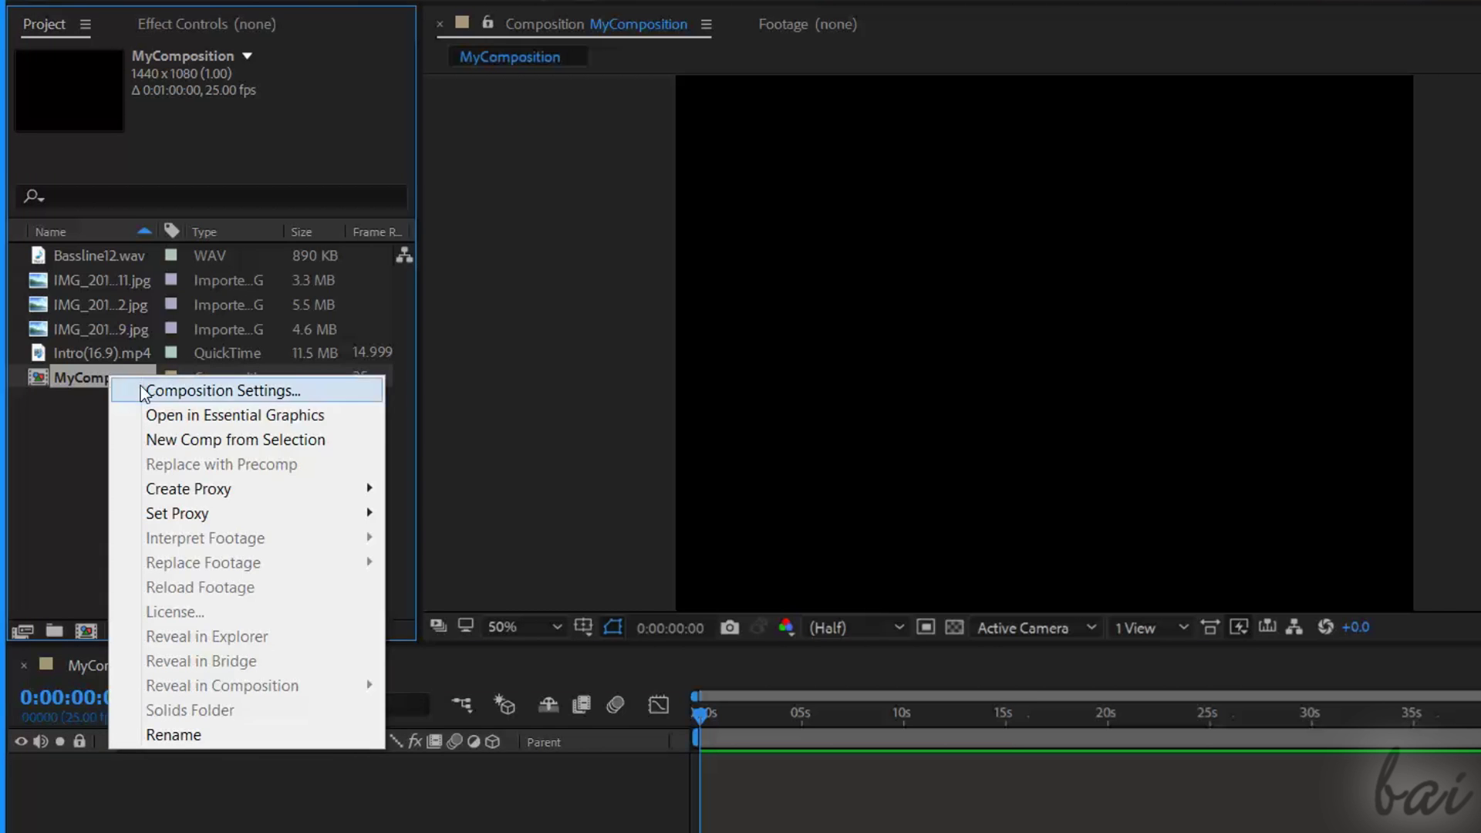
left_click(140, 385)
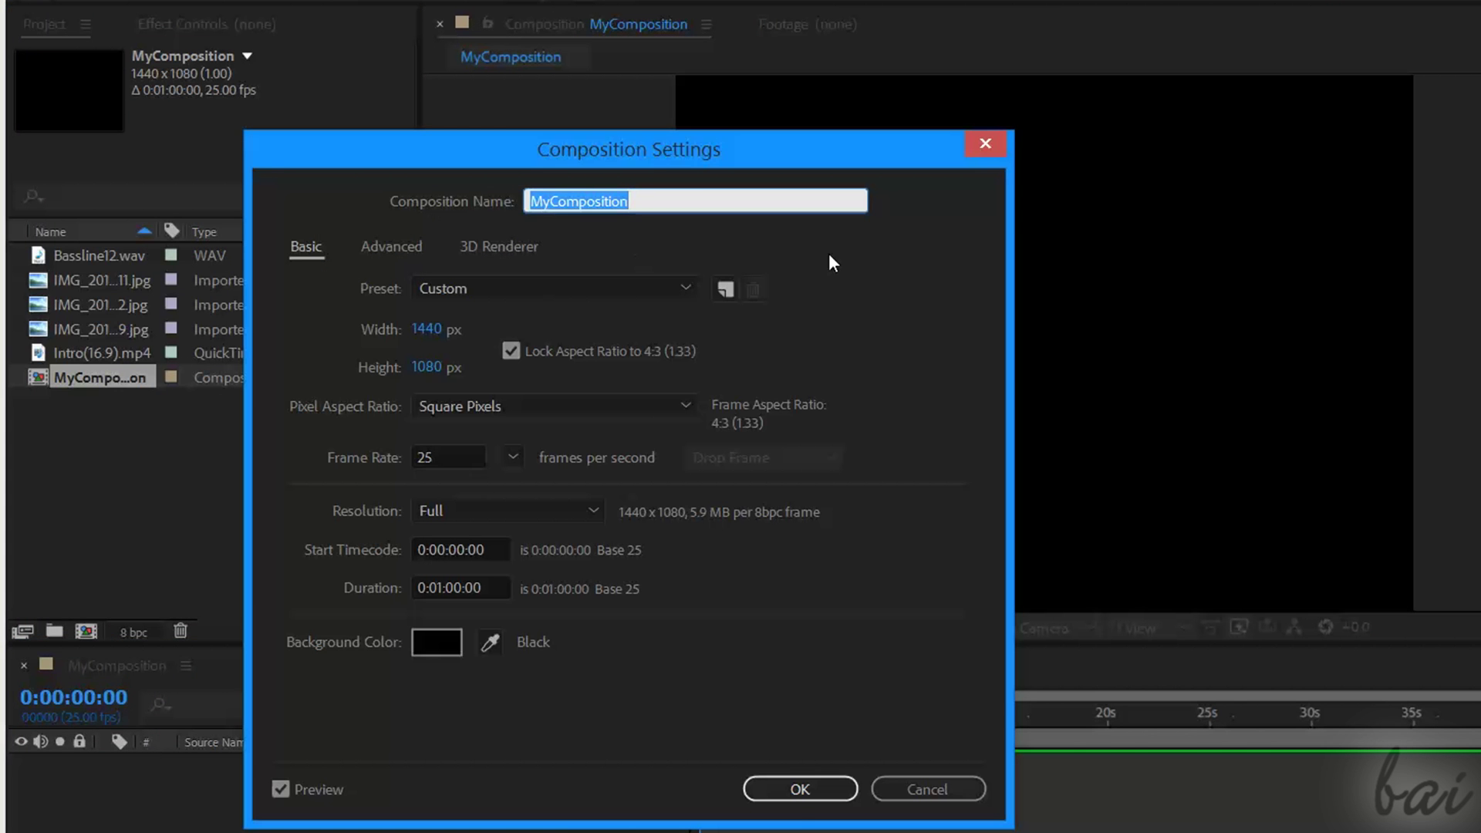
left_click(794, 790)
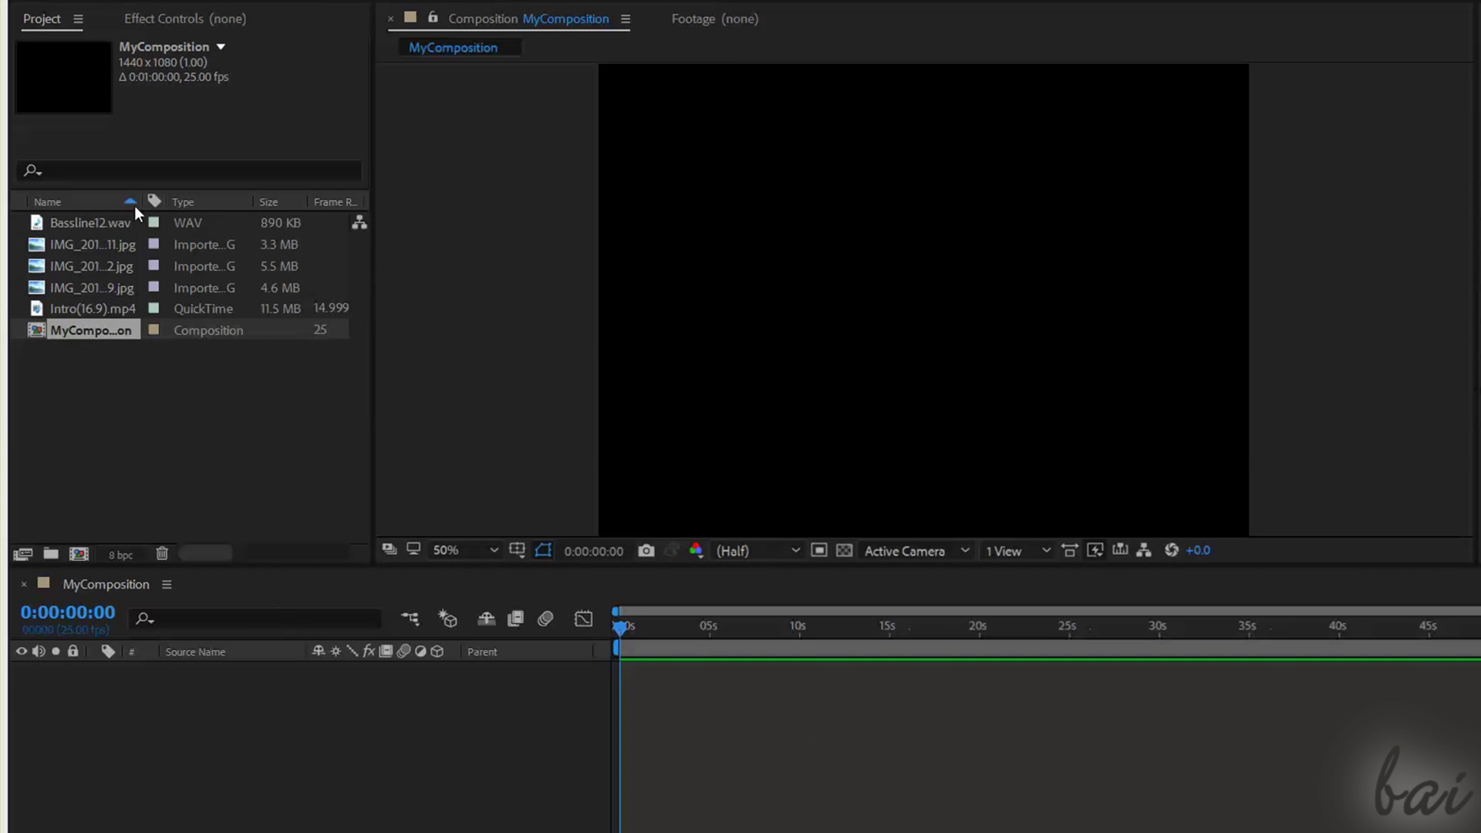
Add the beach photo, Bassline12.wav near 5s and Intro(16.9).mp4 near 15s as layers.
left_click(118, 263)
left_click(115, 273)
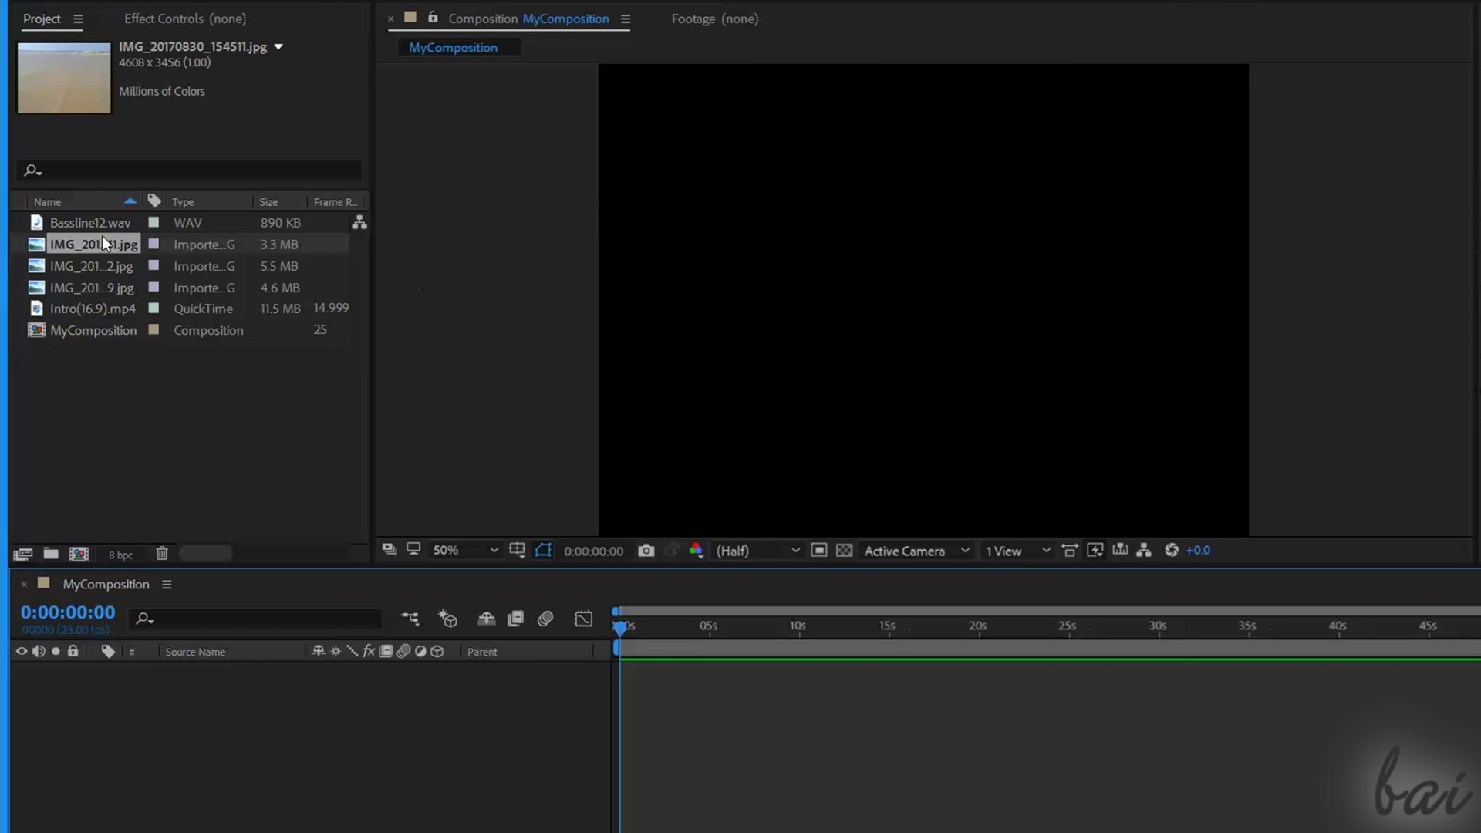
mouse_move(102, 234)
left_mouse_down()
mouse_move(357, 320)
mouse_move(715, 716)
mouse_move(813, 717)
left_mouse_up()
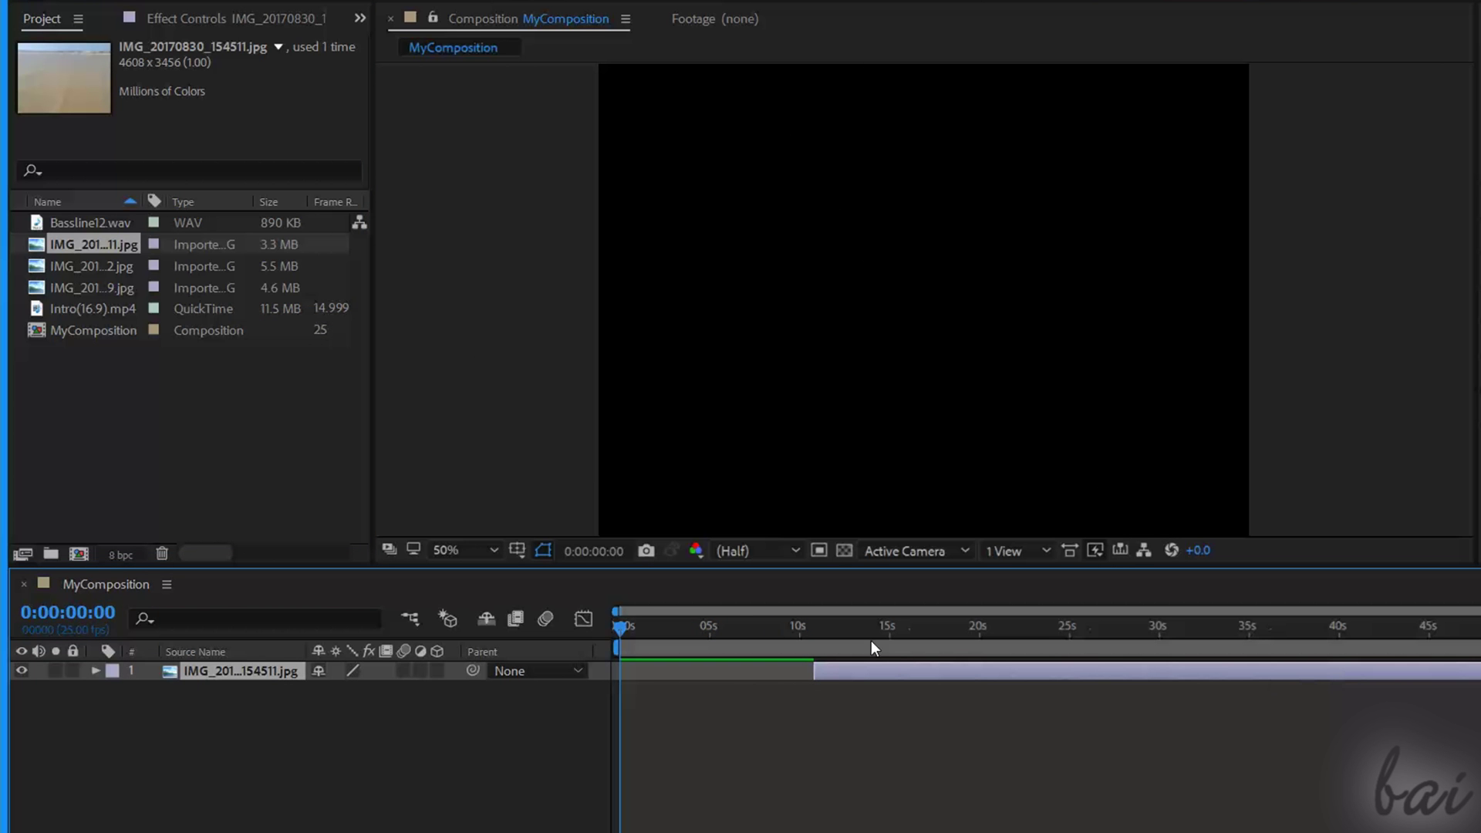
left_click(90, 222)
left_click_drag(90, 222, 727, 737)
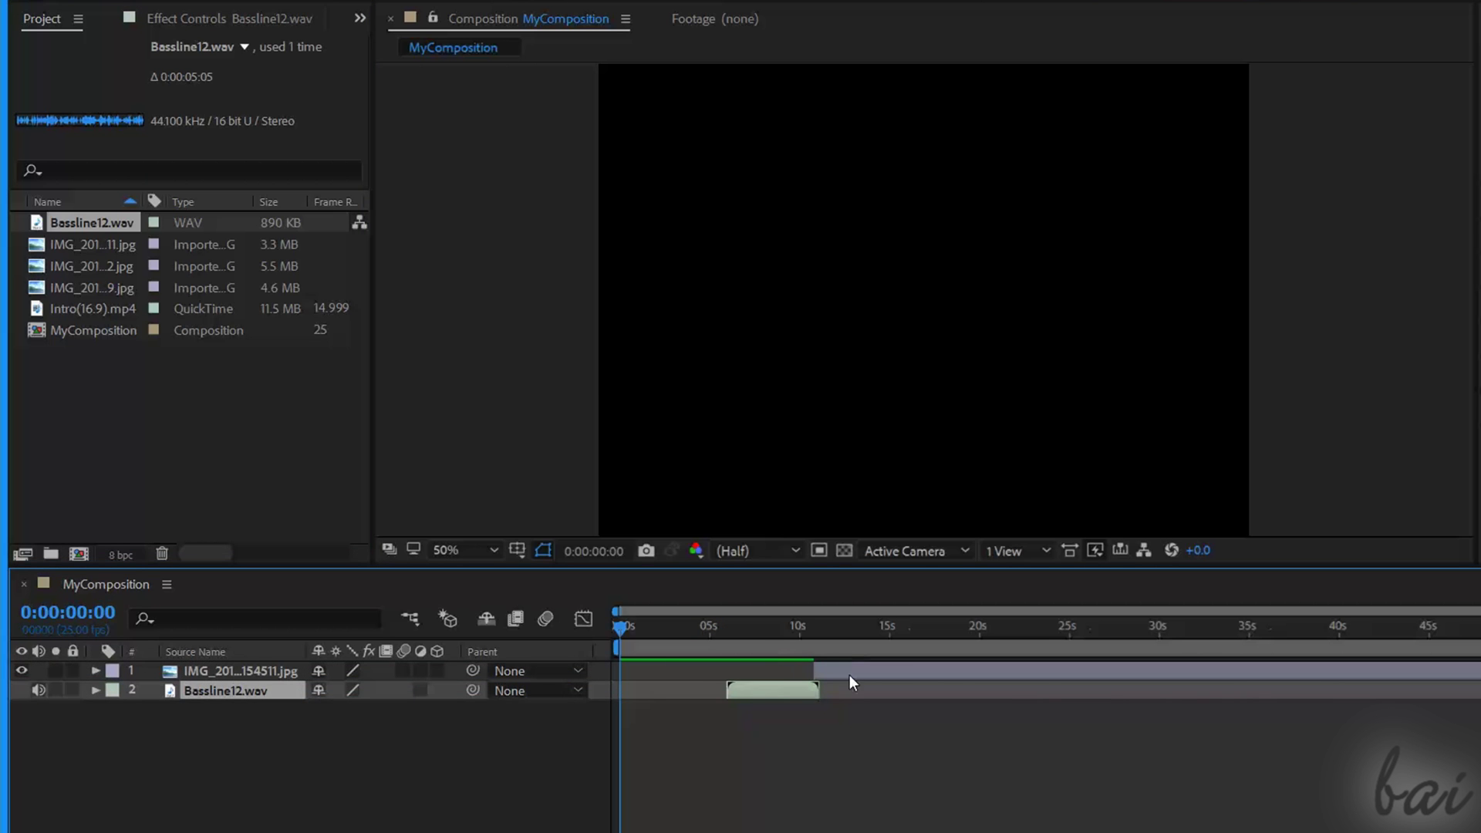
left_click_drag(108, 309, 990, 714)
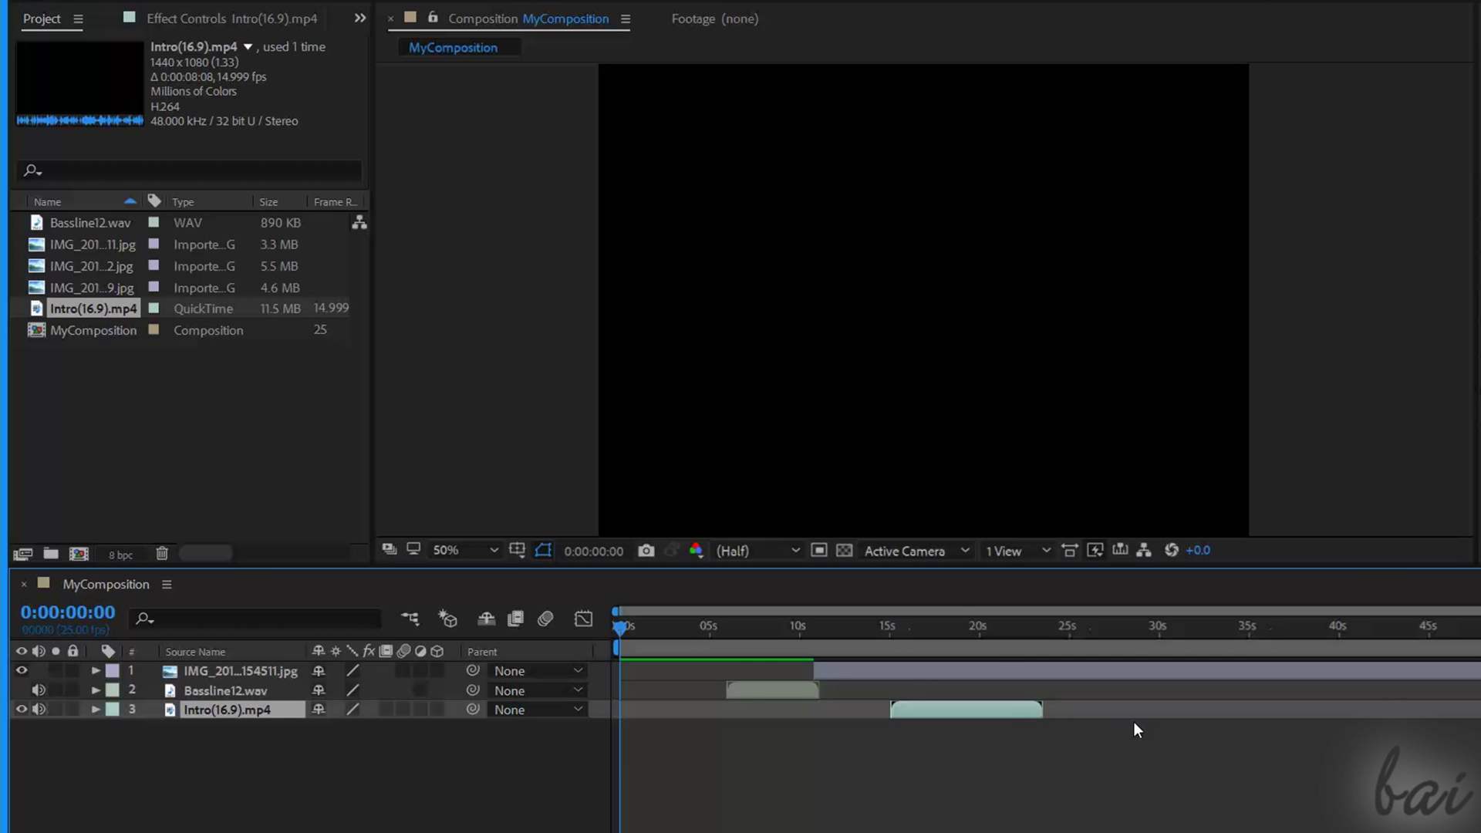
left_click(833, 670)
left_click(789, 691)
key("ctrl+Down")
left_click(252, 670)
Add Minor Composition as a layer and shift it to start around 11s.
left_click(162, 265)
left_click(109, 308)
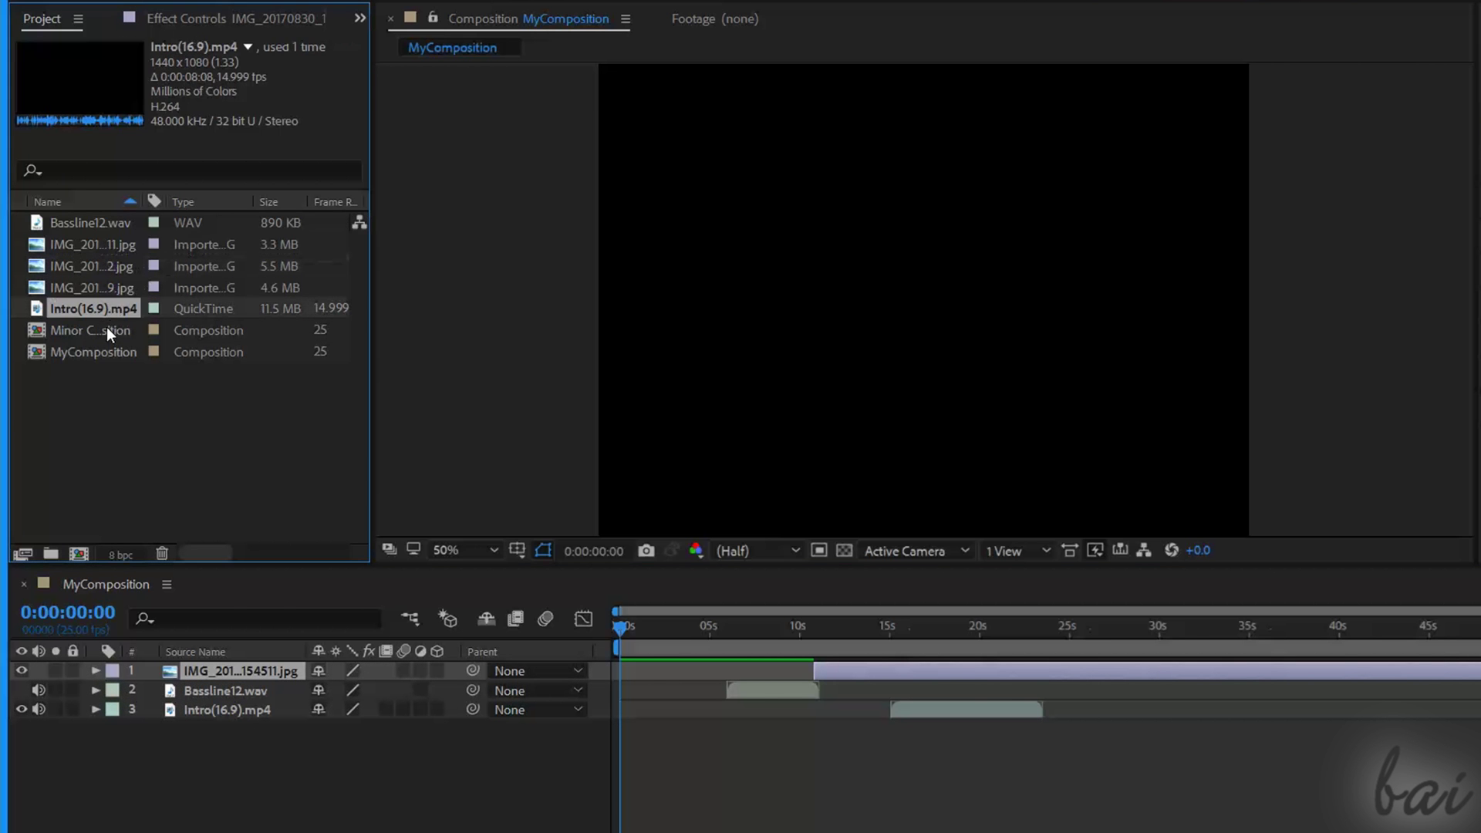
left_click(107, 327)
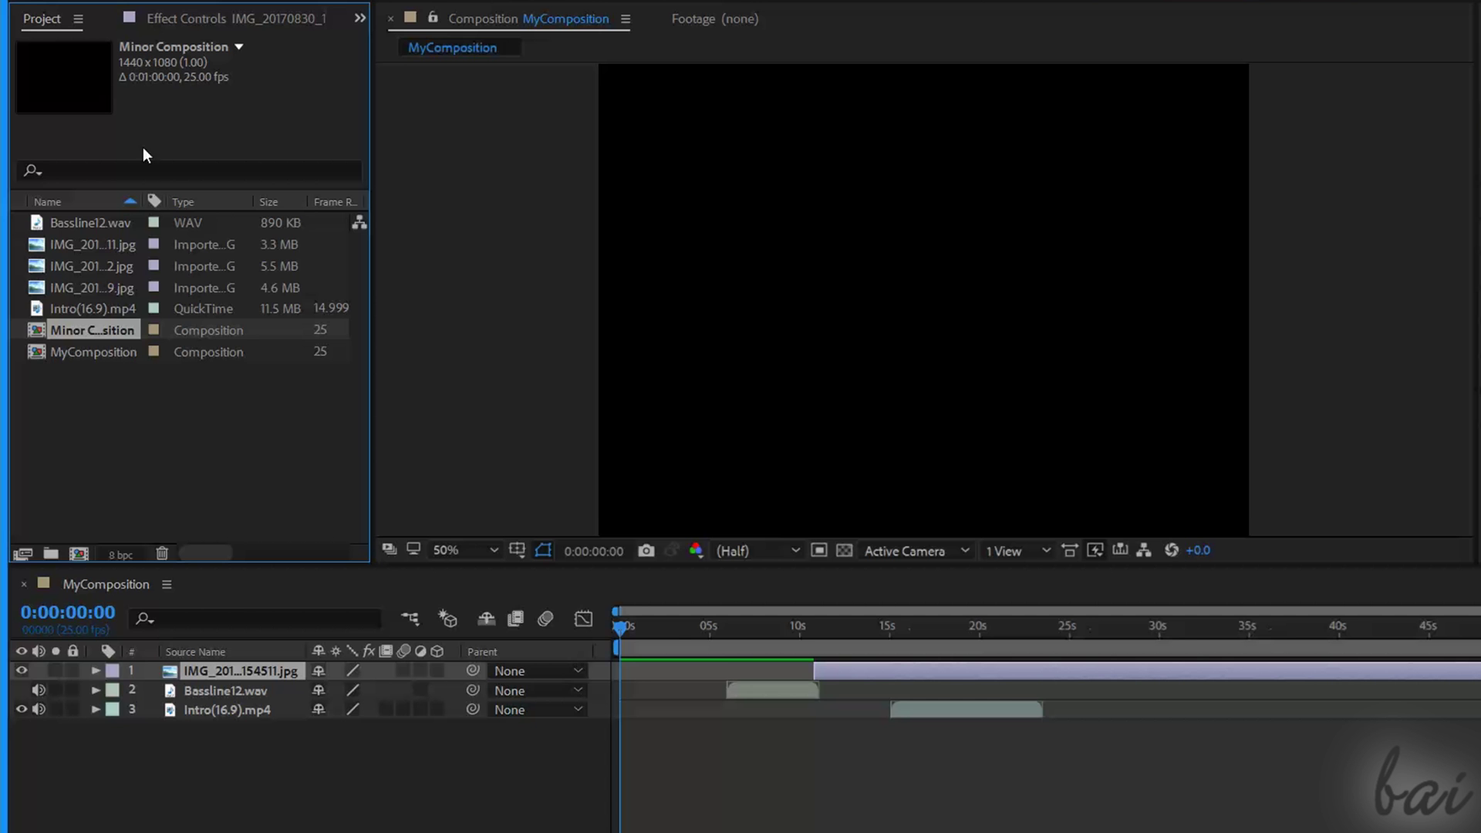
left_click_drag(105, 333, 837, 779)
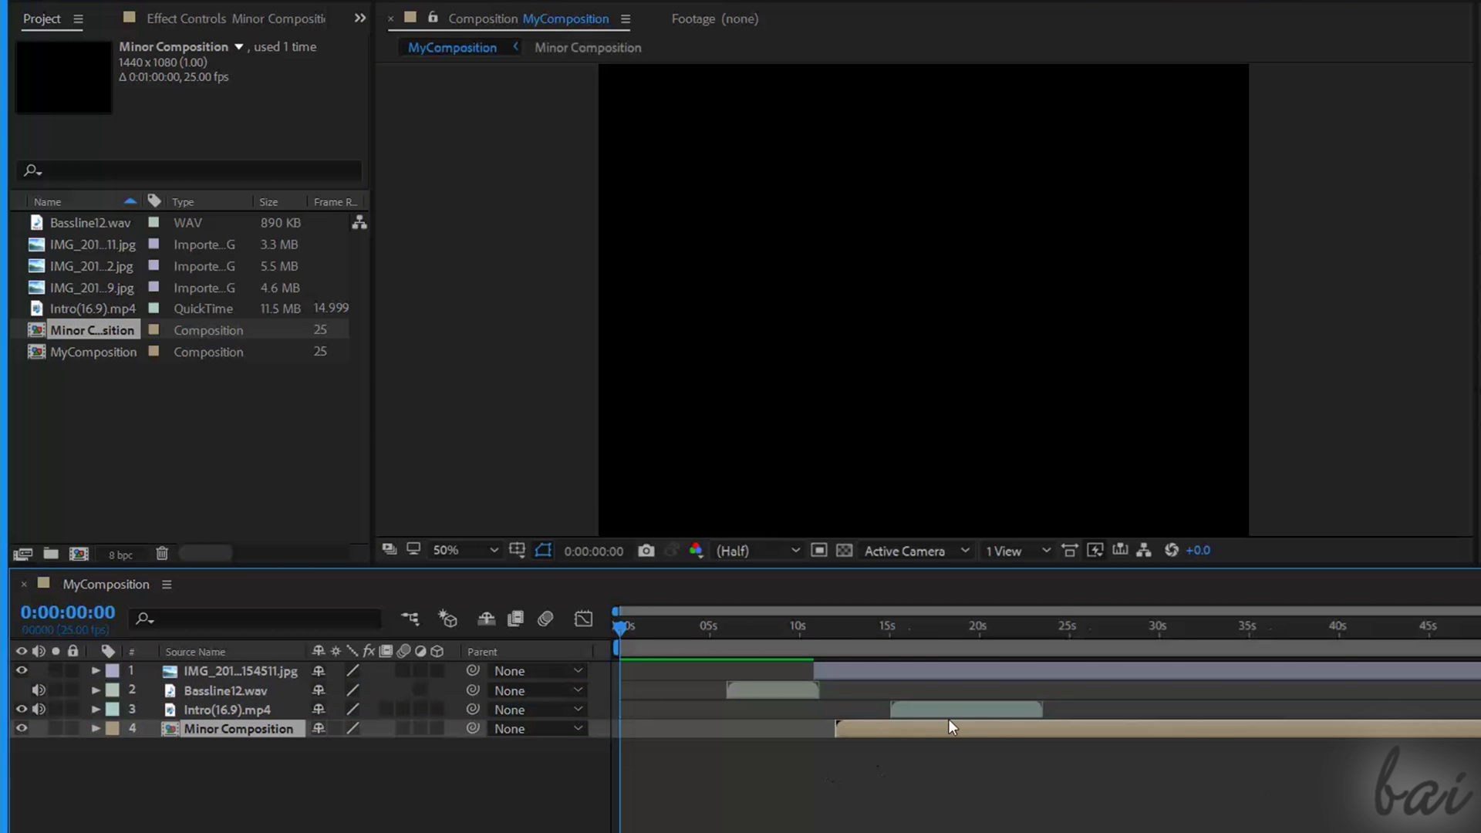
left_click_drag(980, 725, 899, 731)
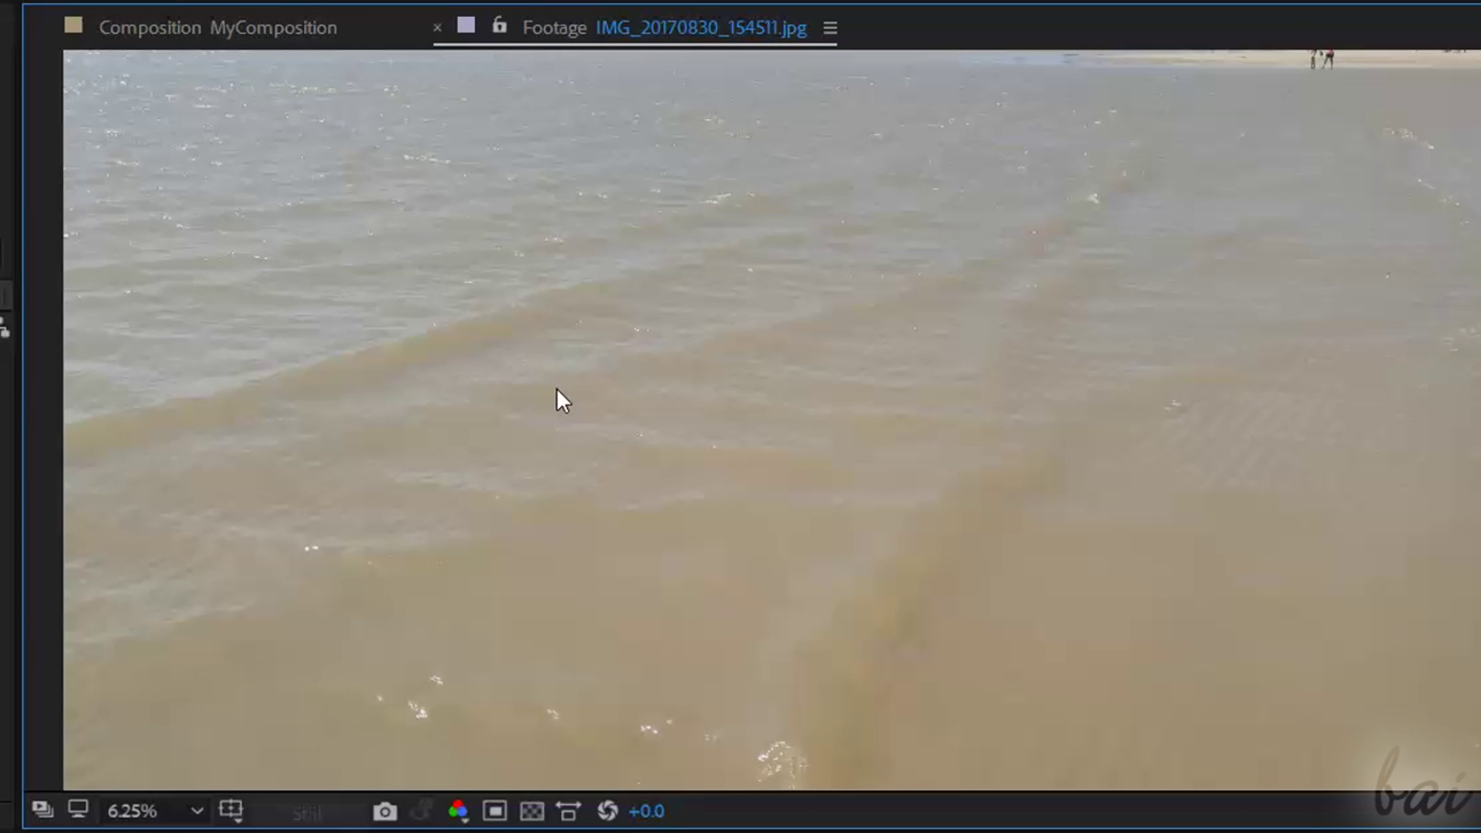
Preview each beach photo in the Footage viewer, then open and play Intro(16.9).mp4.
scroll(557, 387, "down", 5)
scroll(780, 371, "up", 3)
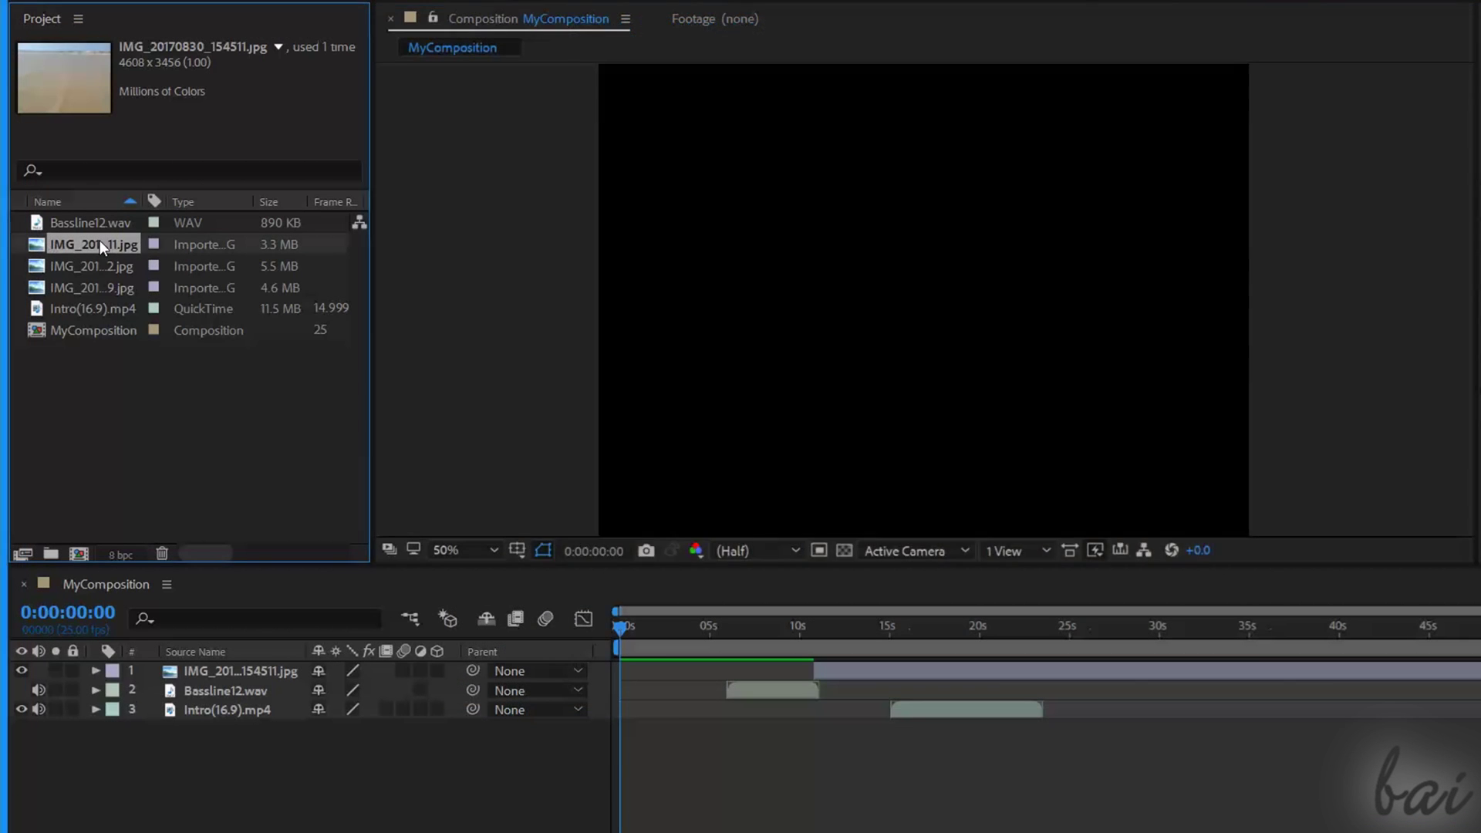
double_click(99, 244)
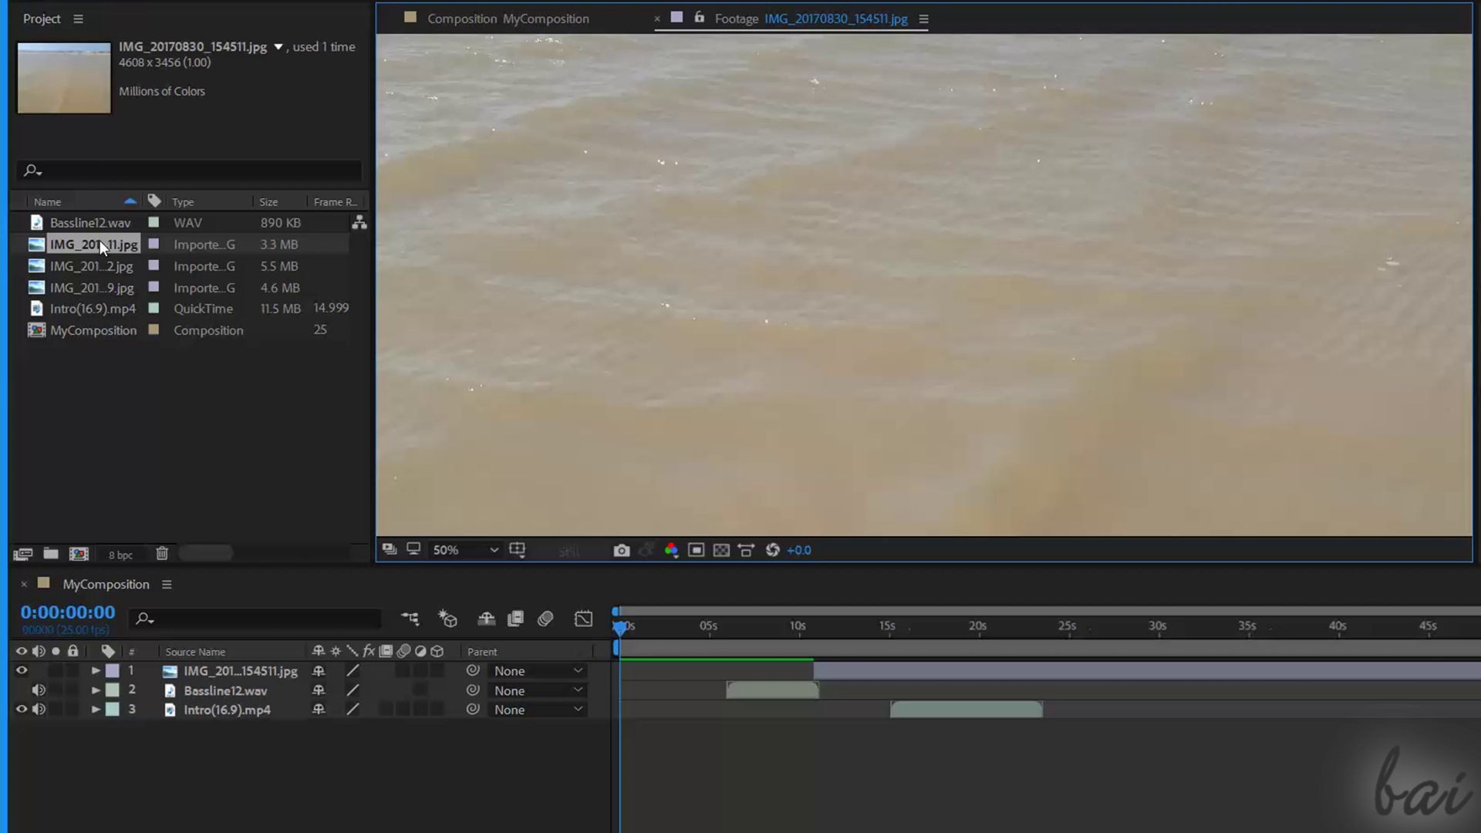
double_click(97, 267)
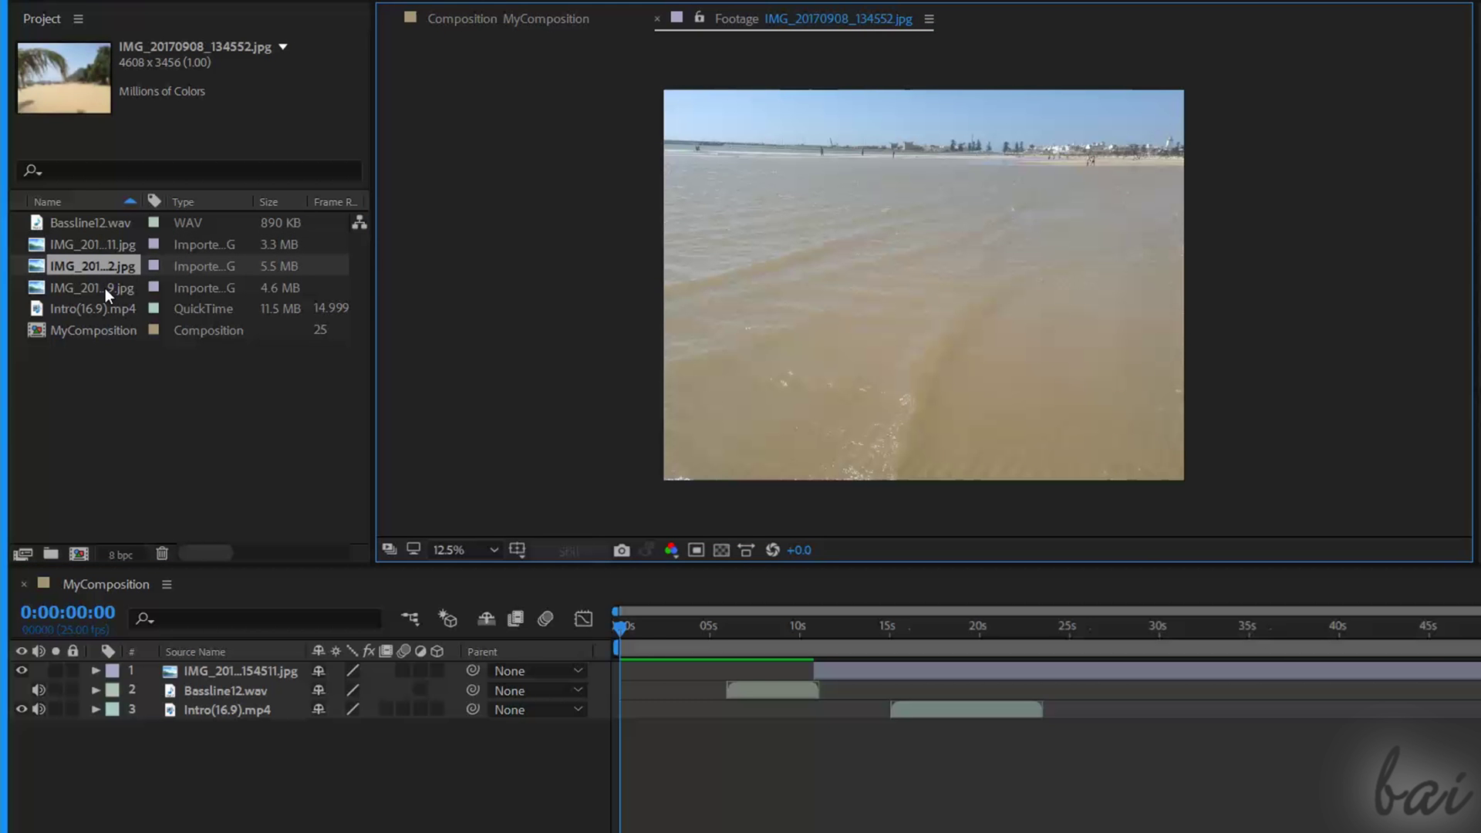
left_click(105, 289)
double_click(99, 265)
double_click(100, 244)
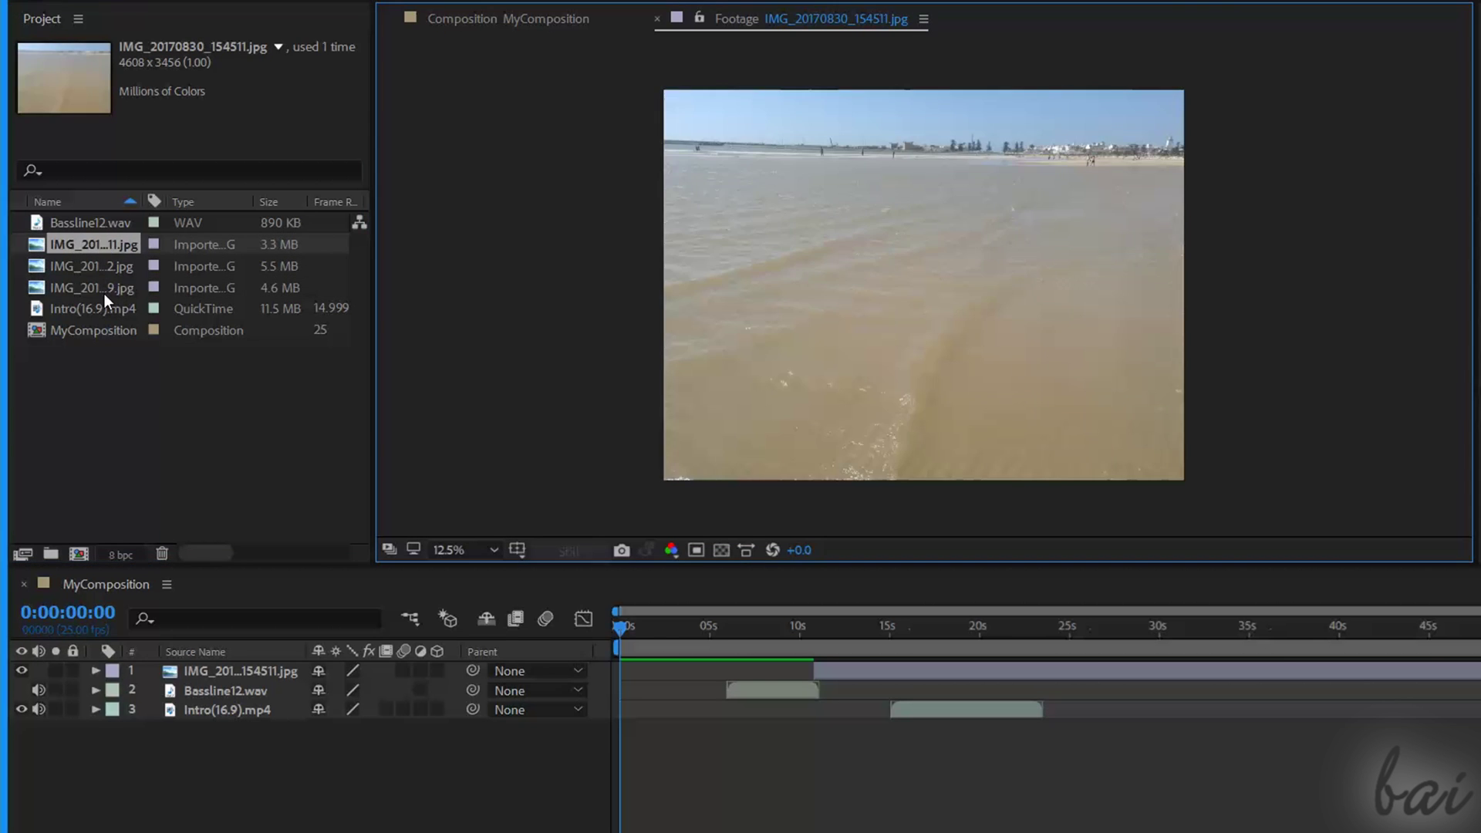
double_click(103, 289)
double_click(94, 308)
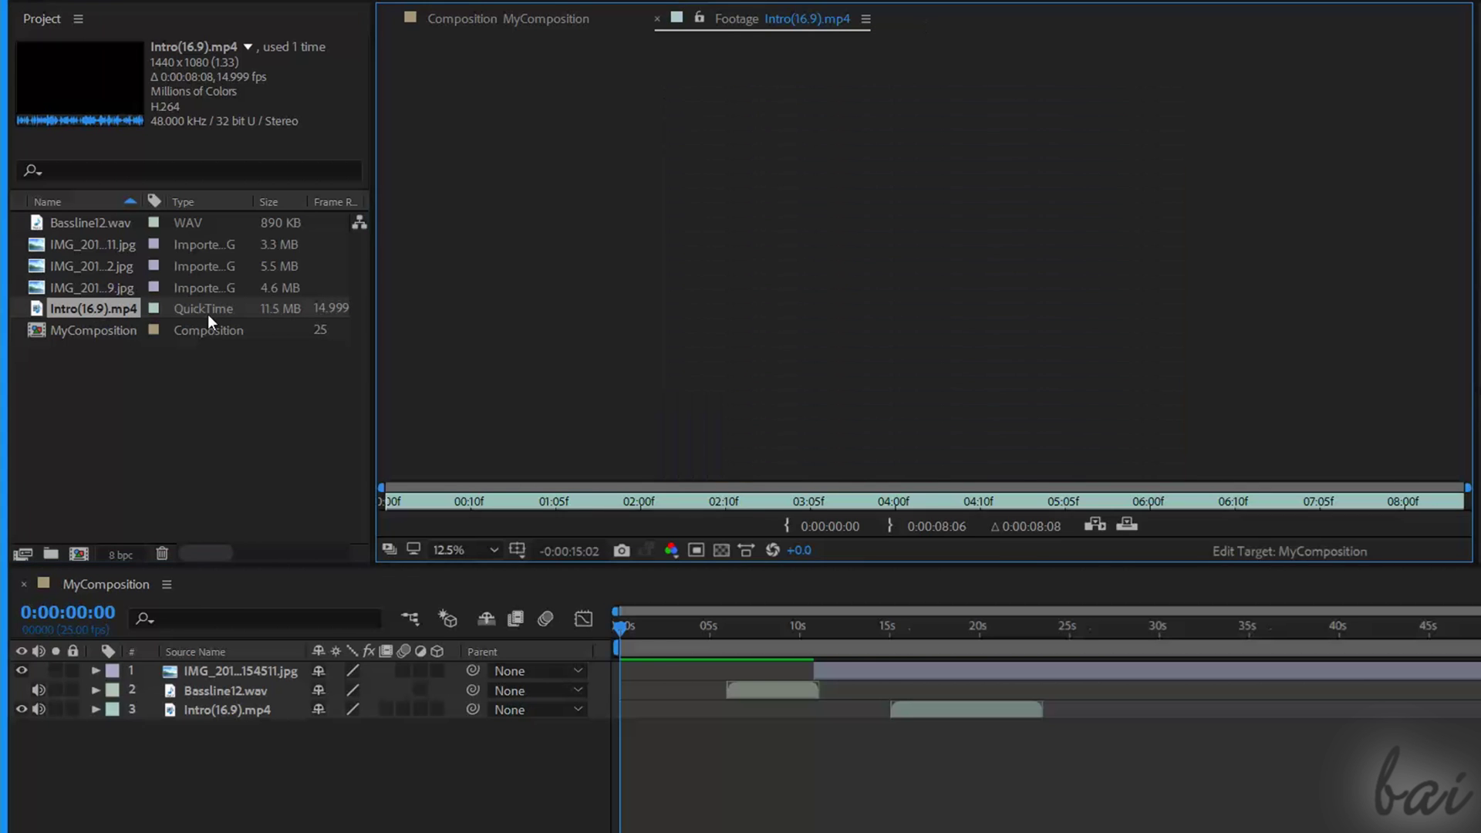
key("space")
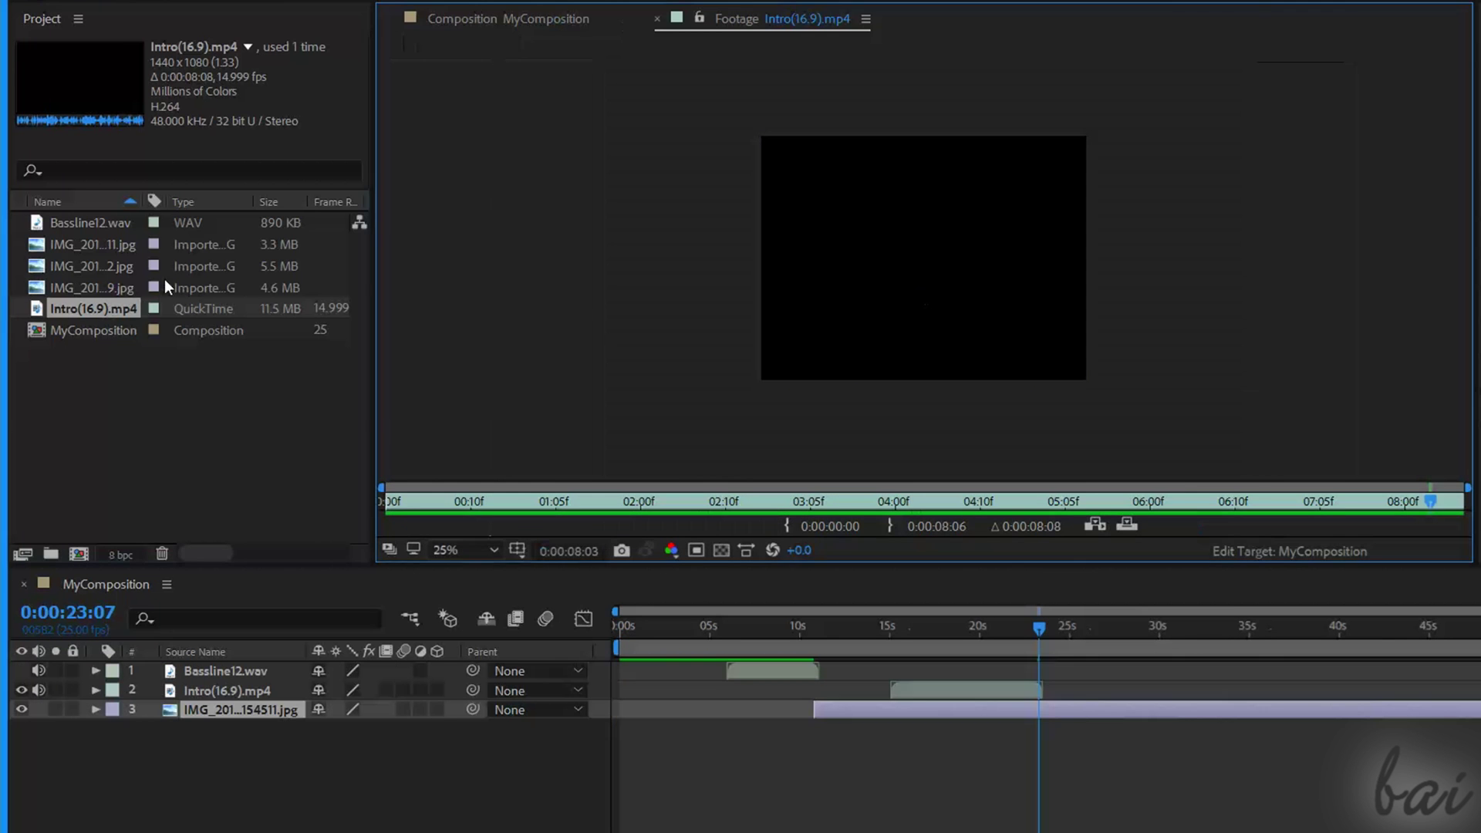
Show MyComposition in the viewer, scrub to about 16 seconds and play a preview.
double_click(100, 330)
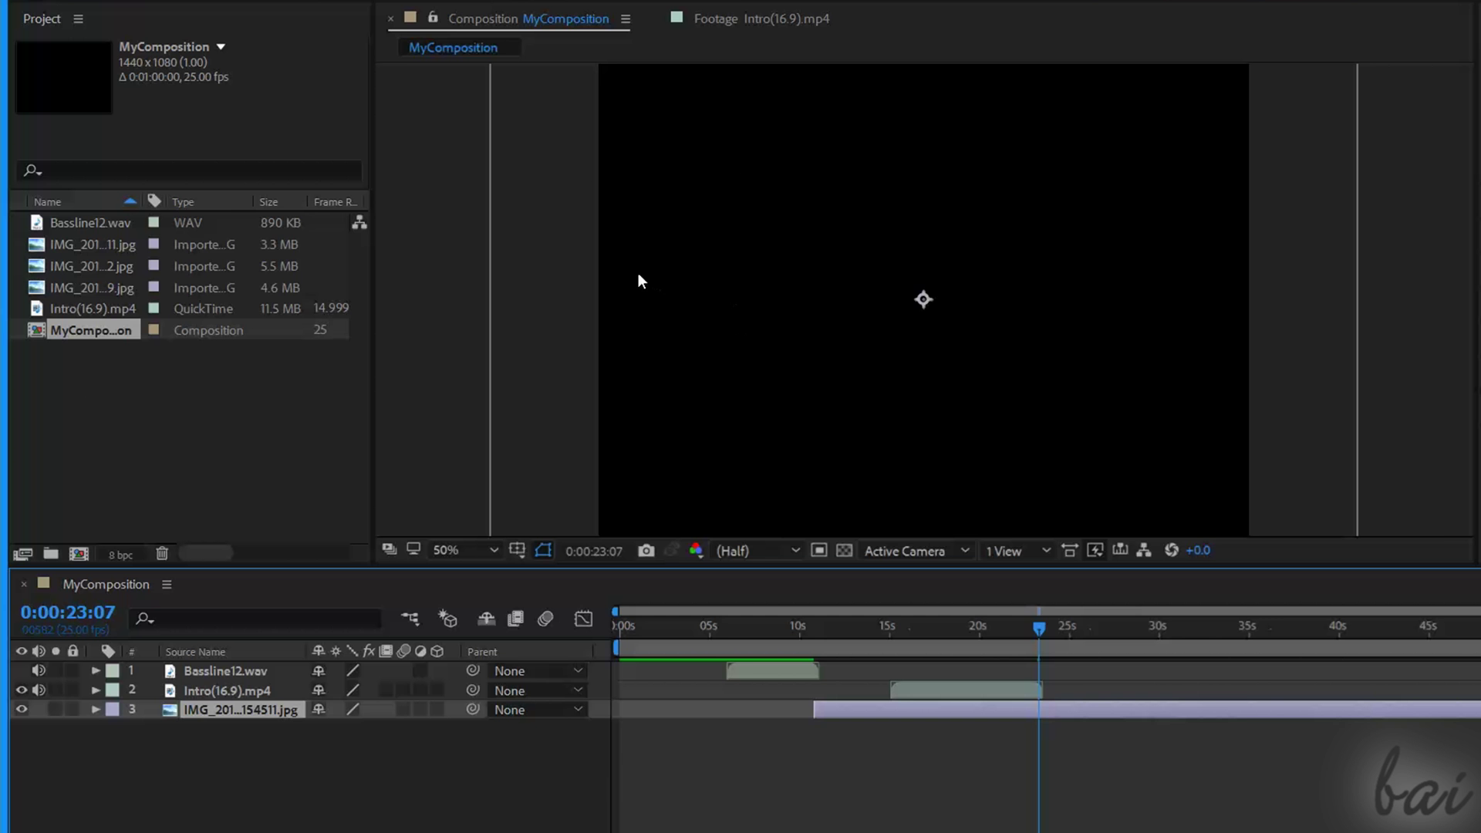
left_click_drag(1245, 629, 1334, 636)
left_click_drag(1100, 640, 882, 620)
left_click(1011, 623)
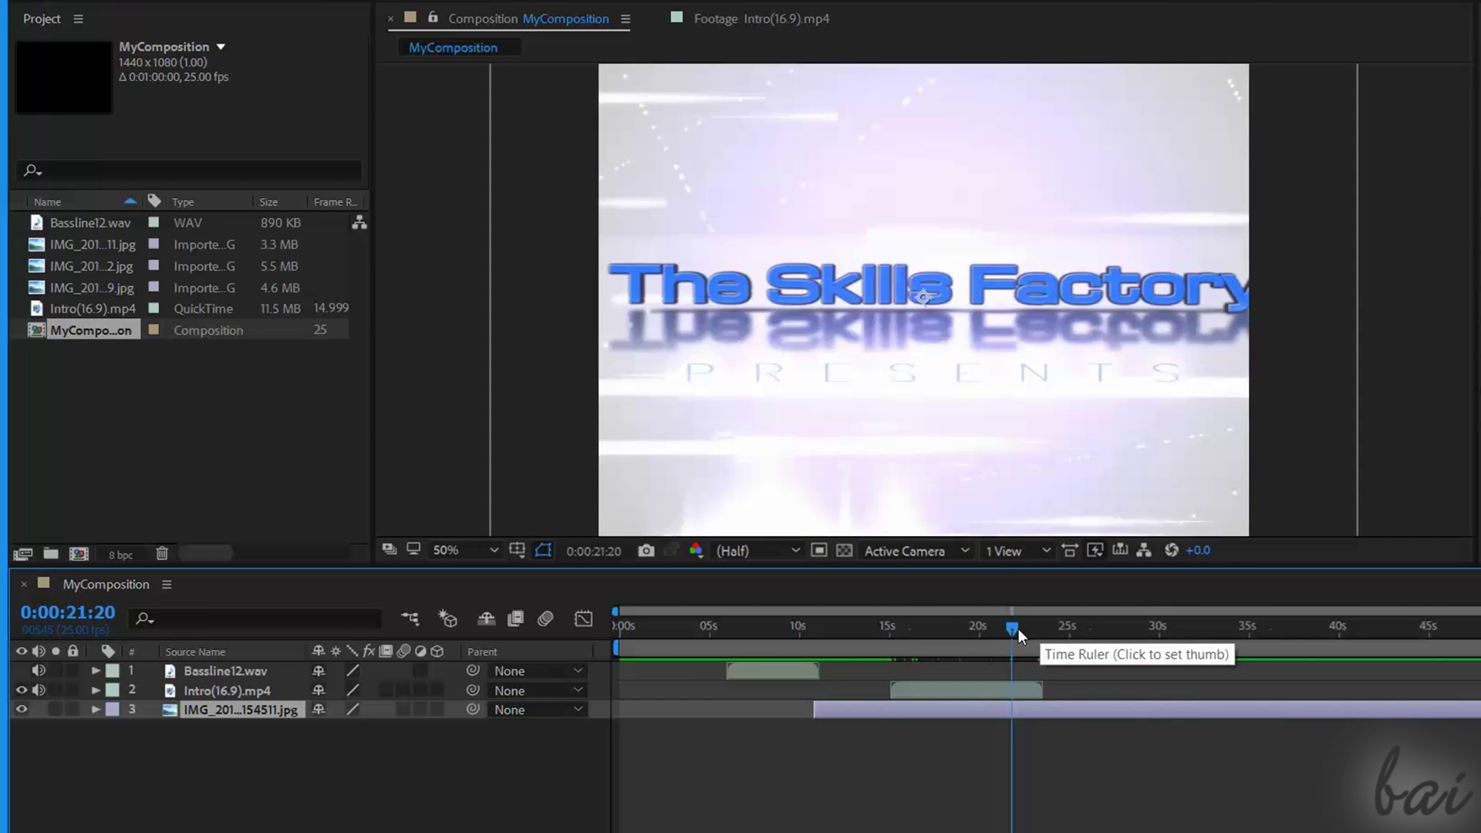
mouse_move(1011, 624)
left_mouse_down()
mouse_move(905, 630)
mouse_move(1025, 624)
left_mouse_up()
key("space")
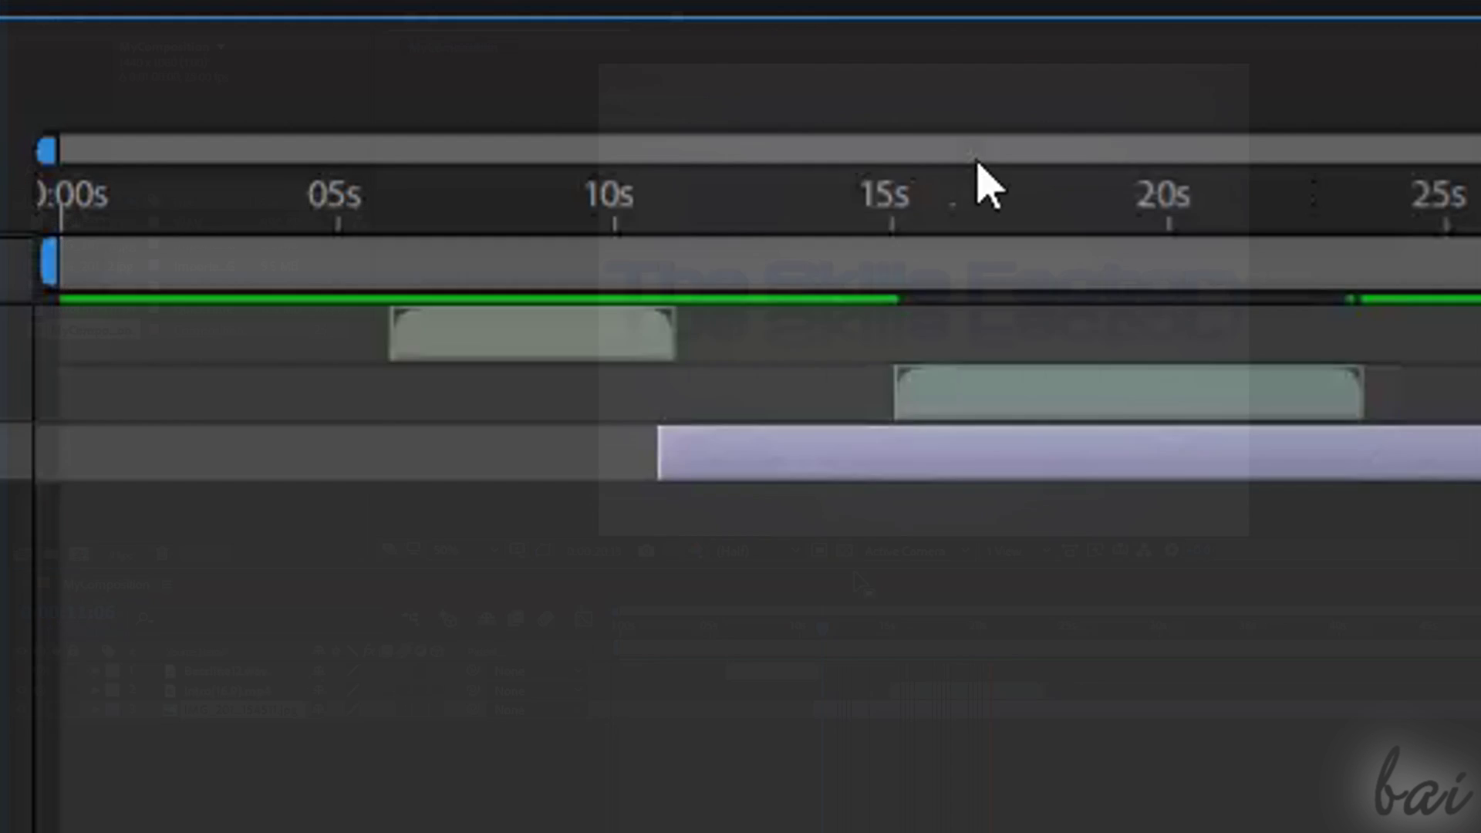
Scrub through the intro title and park the time indicator near 13 seconds.
left_click(778, 628)
mouse_move(549, 181)
left_mouse_down()
mouse_move(1266, 192)
mouse_move(988, 208)
mouse_move(1180, 188)
mouse_move(1236, 139)
mouse_move(1236, 193)
mouse_move(687, 196)
left_mouse_up()
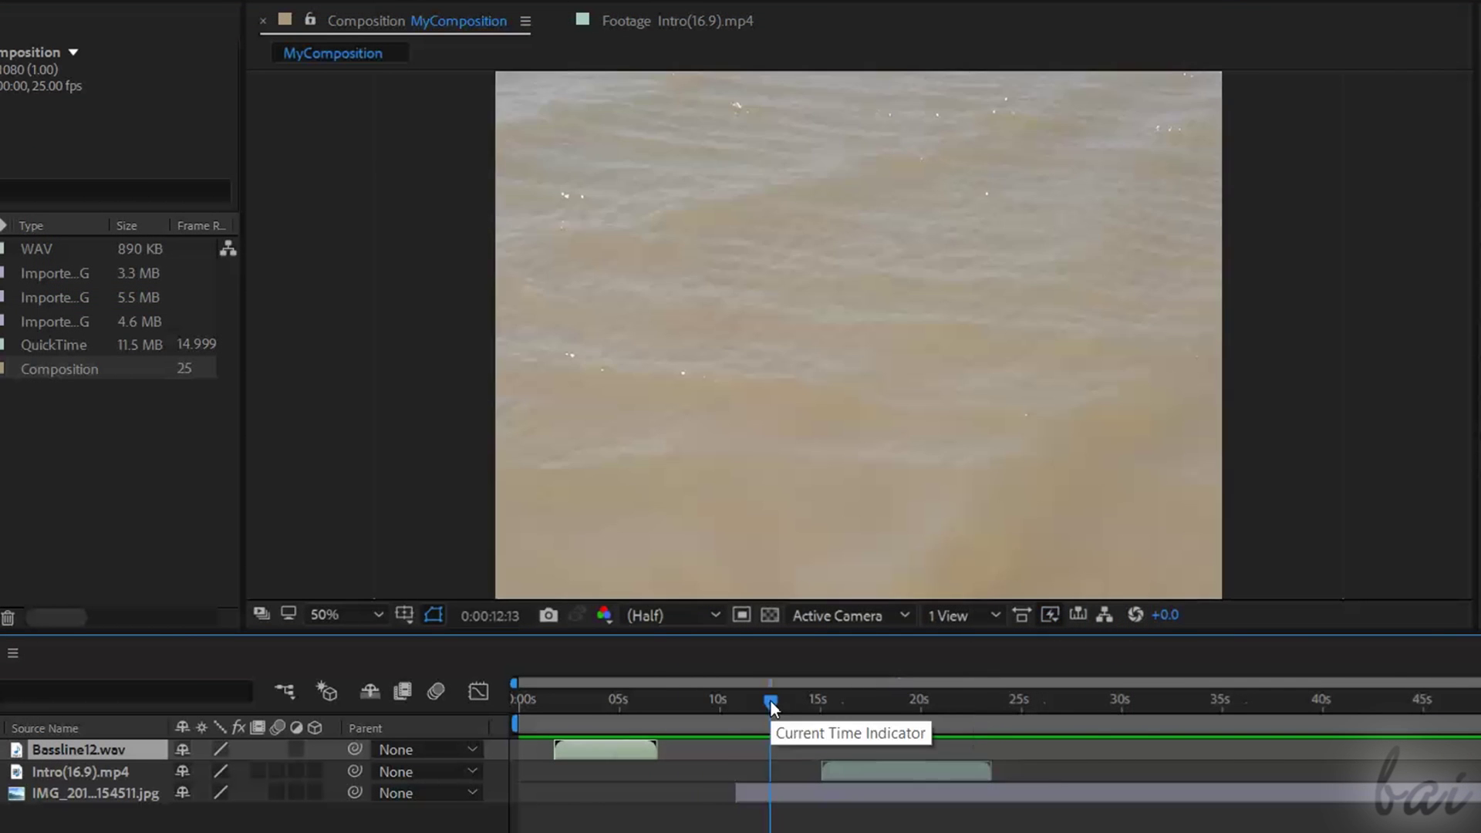
left_click_drag(770, 701, 891, 700)
left_click(794, 697)
mouse_move(796, 698)
left_mouse_down()
mouse_move(932, 719)
mouse_move(802, 715)
mouse_move(798, 698)
mouse_move(769, 699)
left_mouse_up()
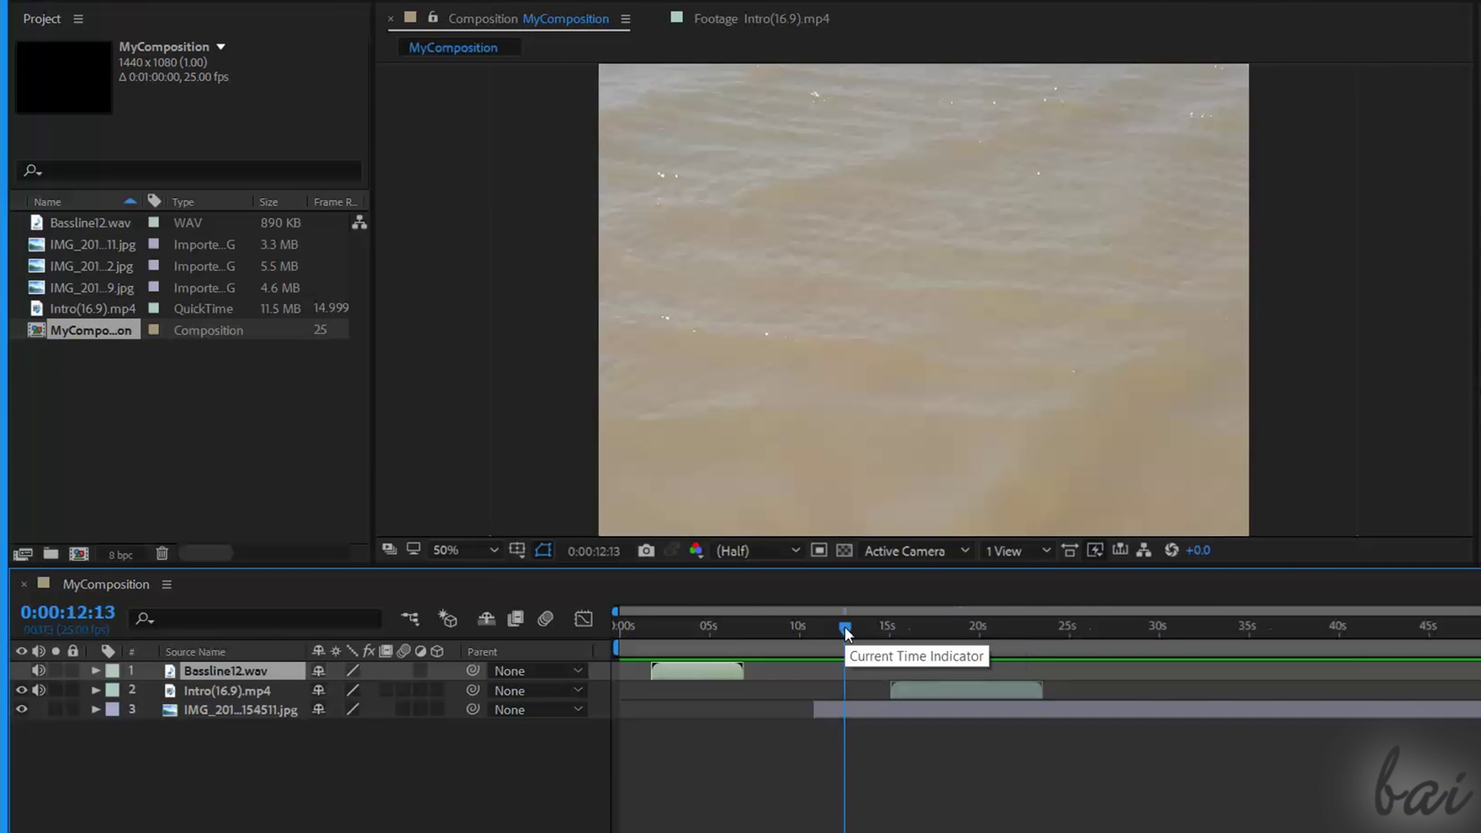
mouse_move(844, 626)
left_mouse_down()
mouse_move(951, 622)
mouse_move(862, 626)
mouse_move(977, 645)
mouse_move(865, 640)
left_mouse_up()
left_click(232, 690)
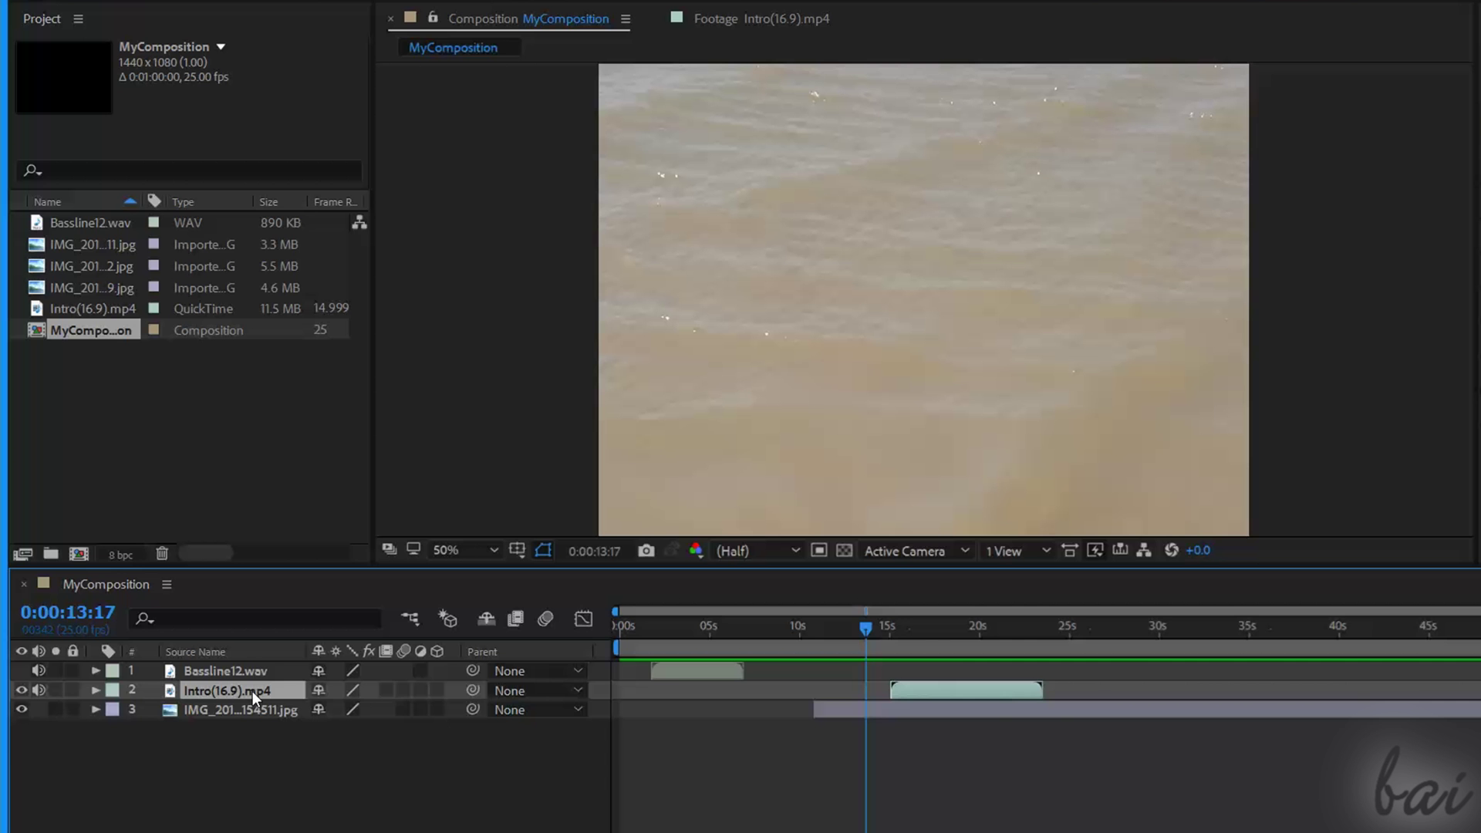
left_click_drag(252, 690, 250, 738)
left_click_drag(865, 631, 955, 630)
mouse_move(276, 718)
left_mouse_down()
mouse_move(273, 678)
mouse_move(262, 730)
left_mouse_up()
left_click_drag(262, 711, 275, 683)
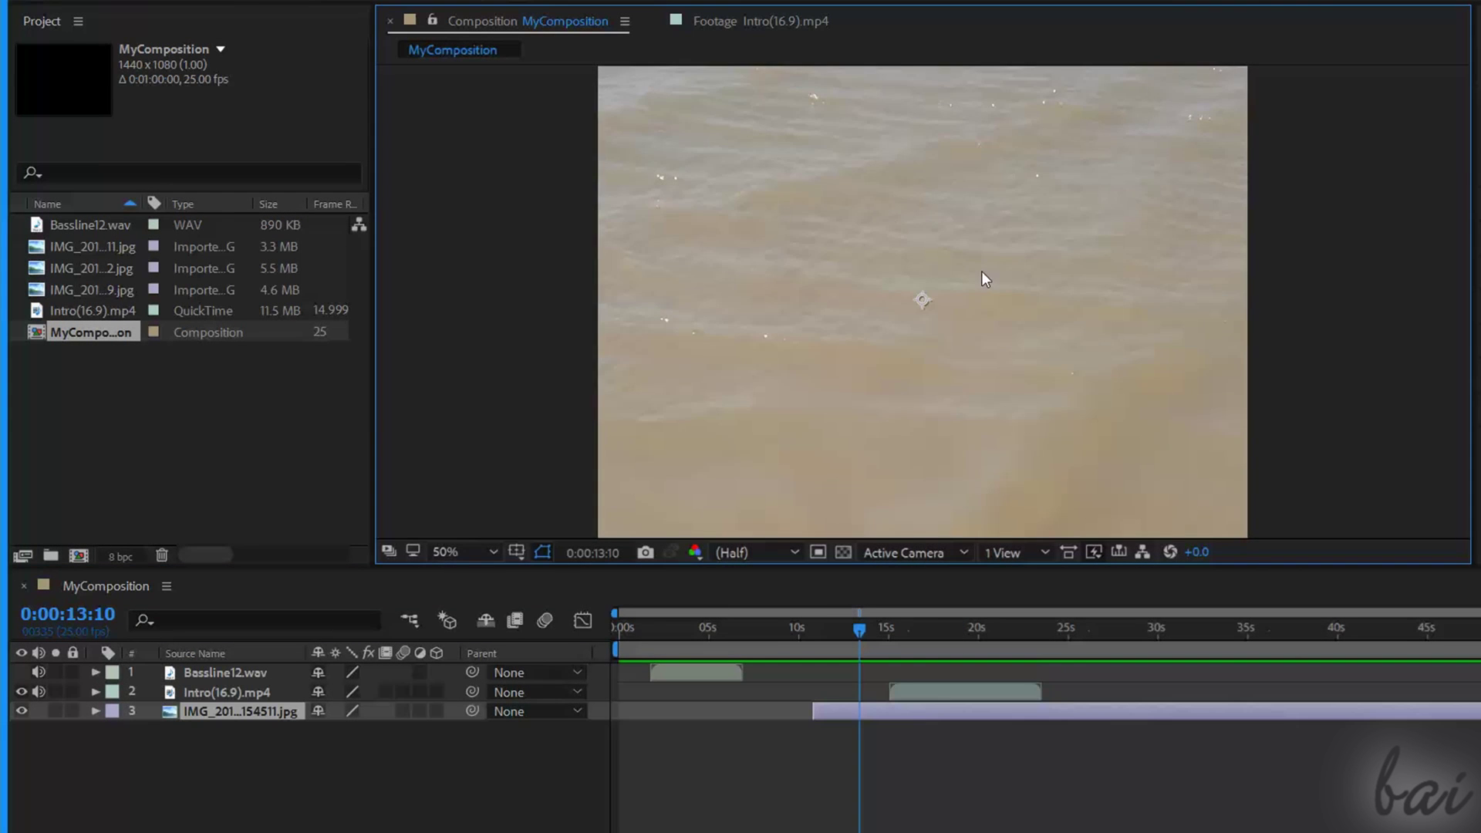
scroll(956, 263, "up", 2)
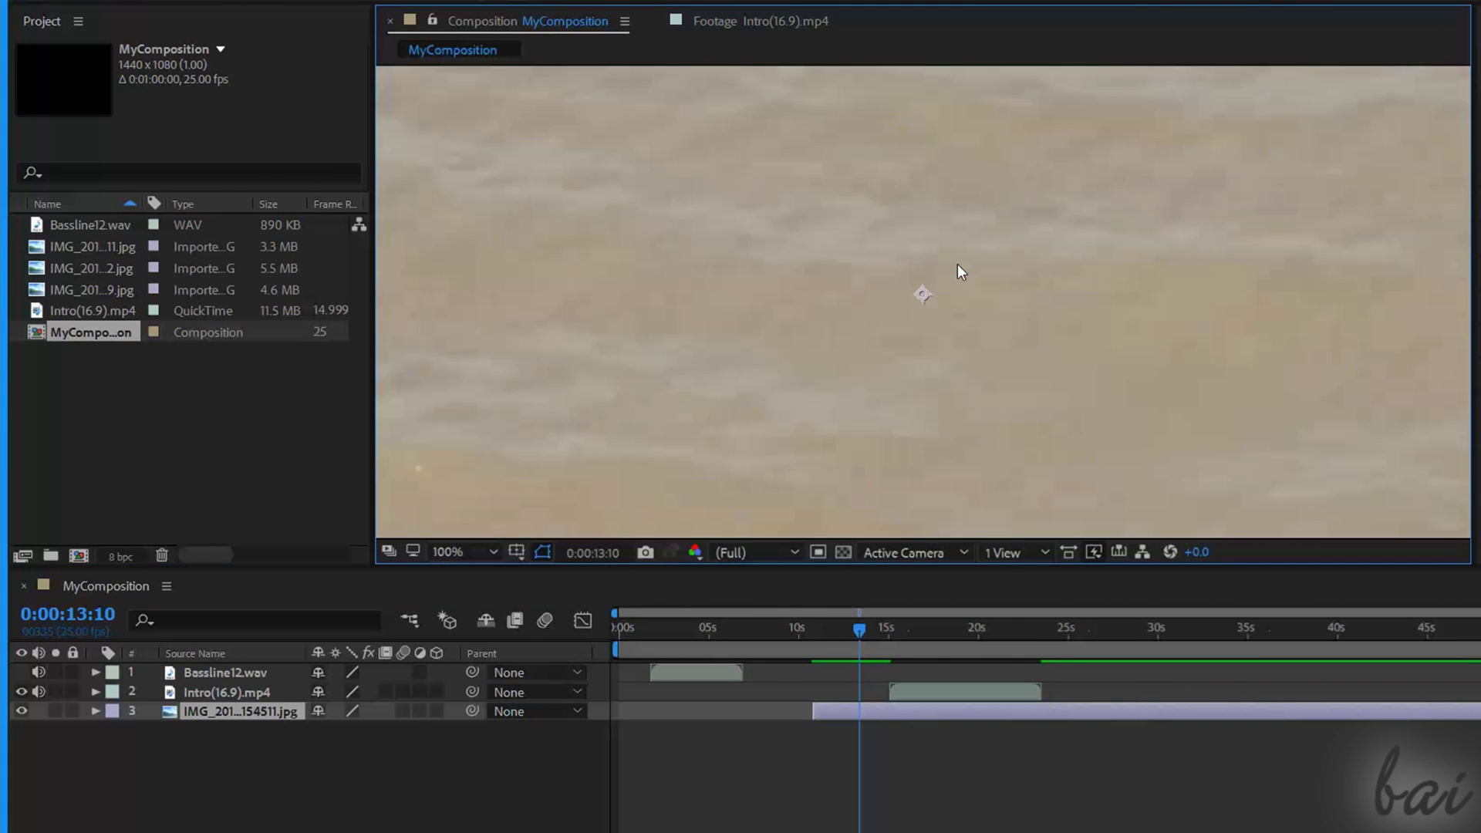
scroll(957, 265, "down", 5)
scroll(958, 270, "up", 5)
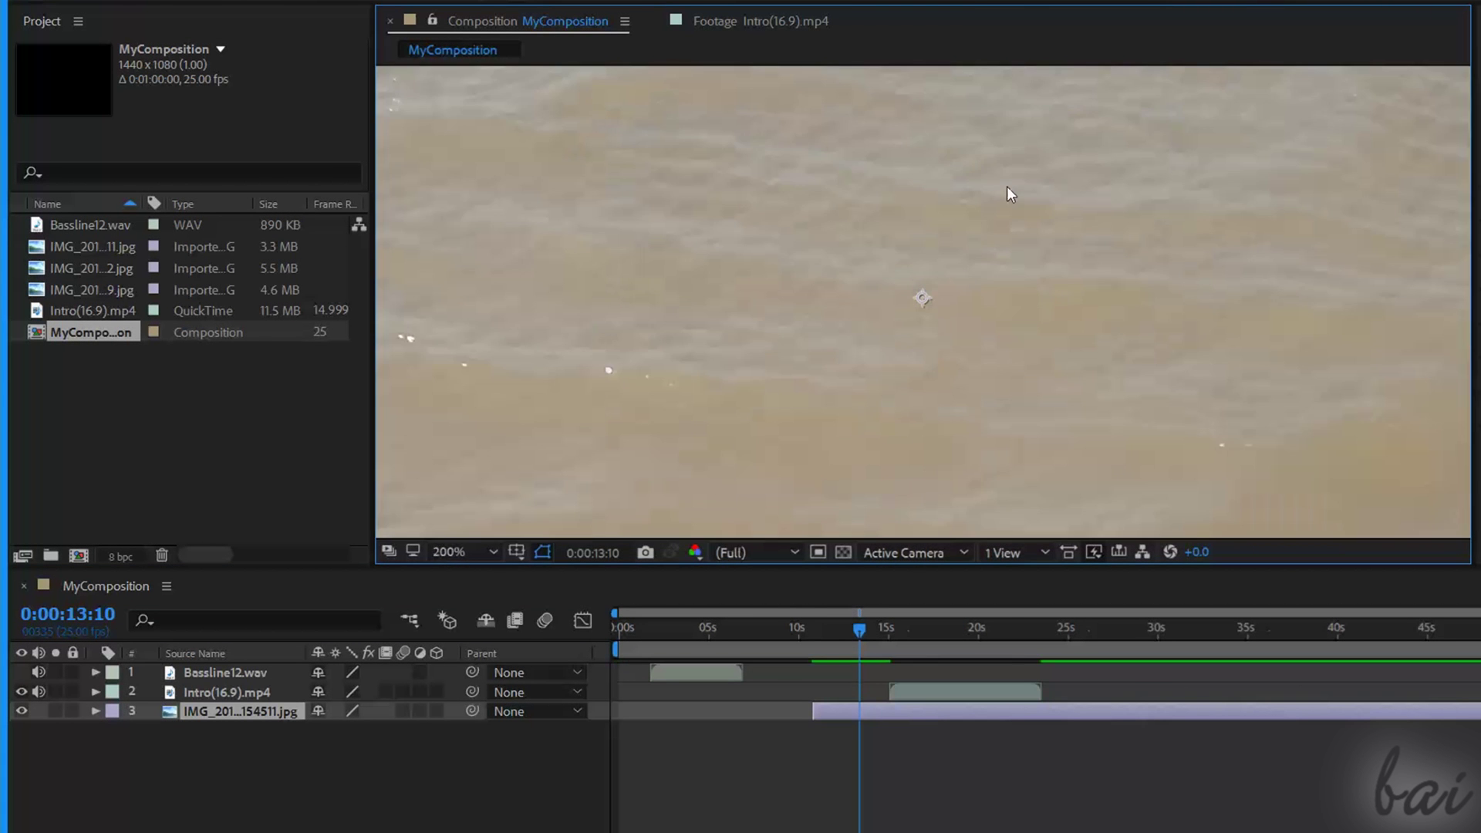
left_click_drag(1010, 193, 1027, 457)
left_click_drag(807, 261, 876, 280)
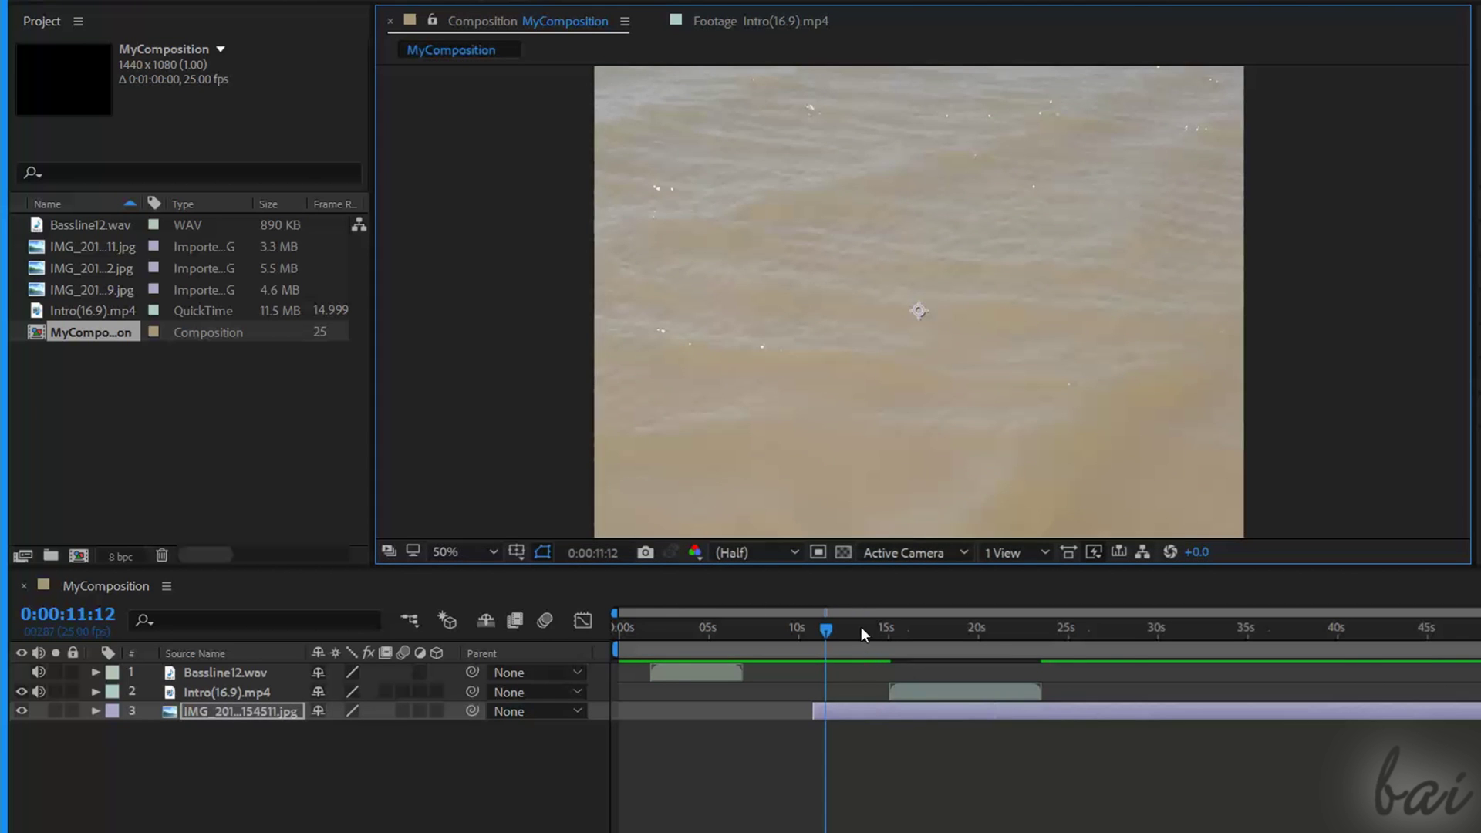
left_click_drag(861, 625, 835, 627)
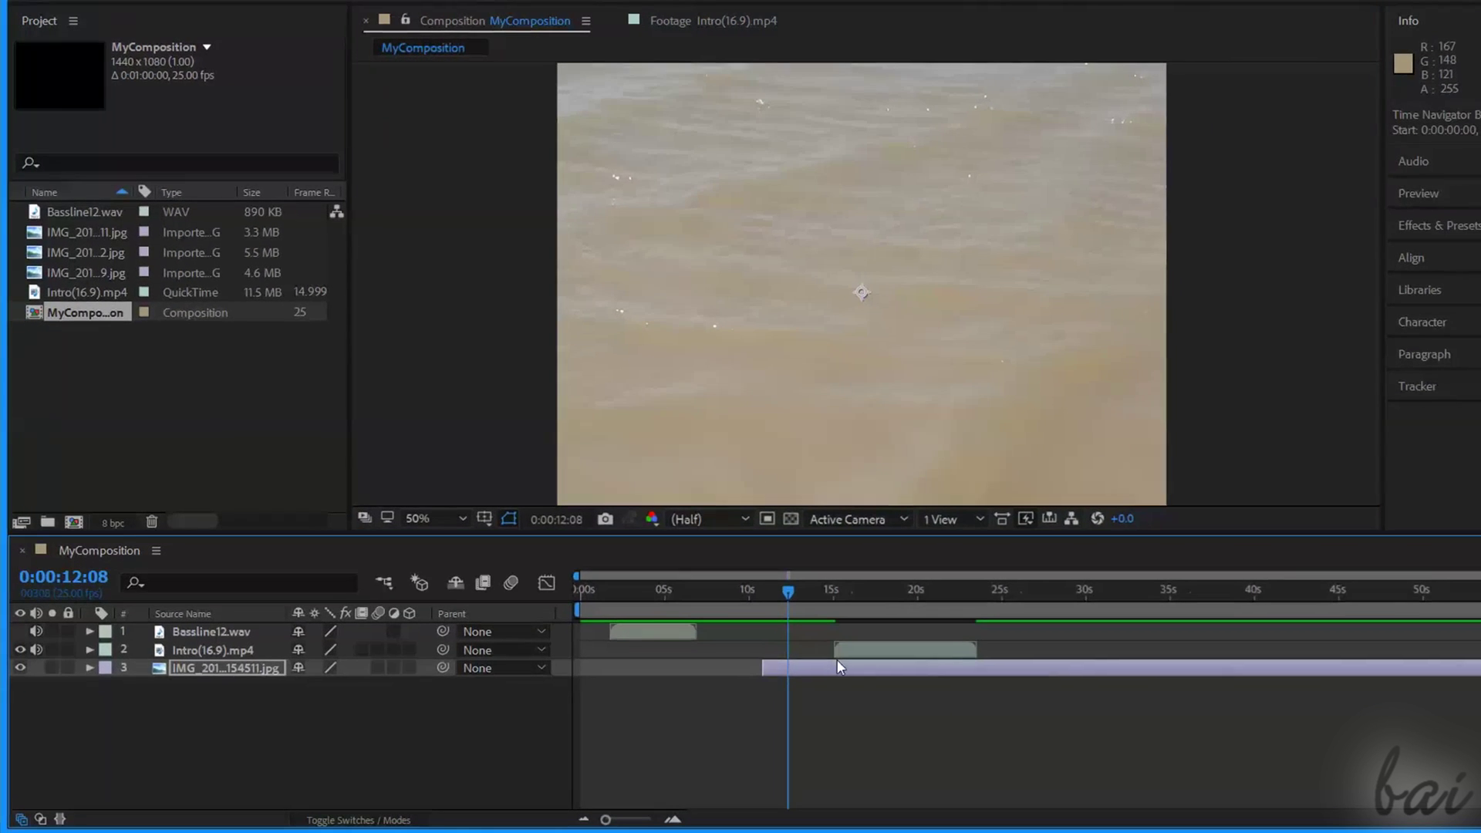
key("equal")
key("equal")
key("equal")
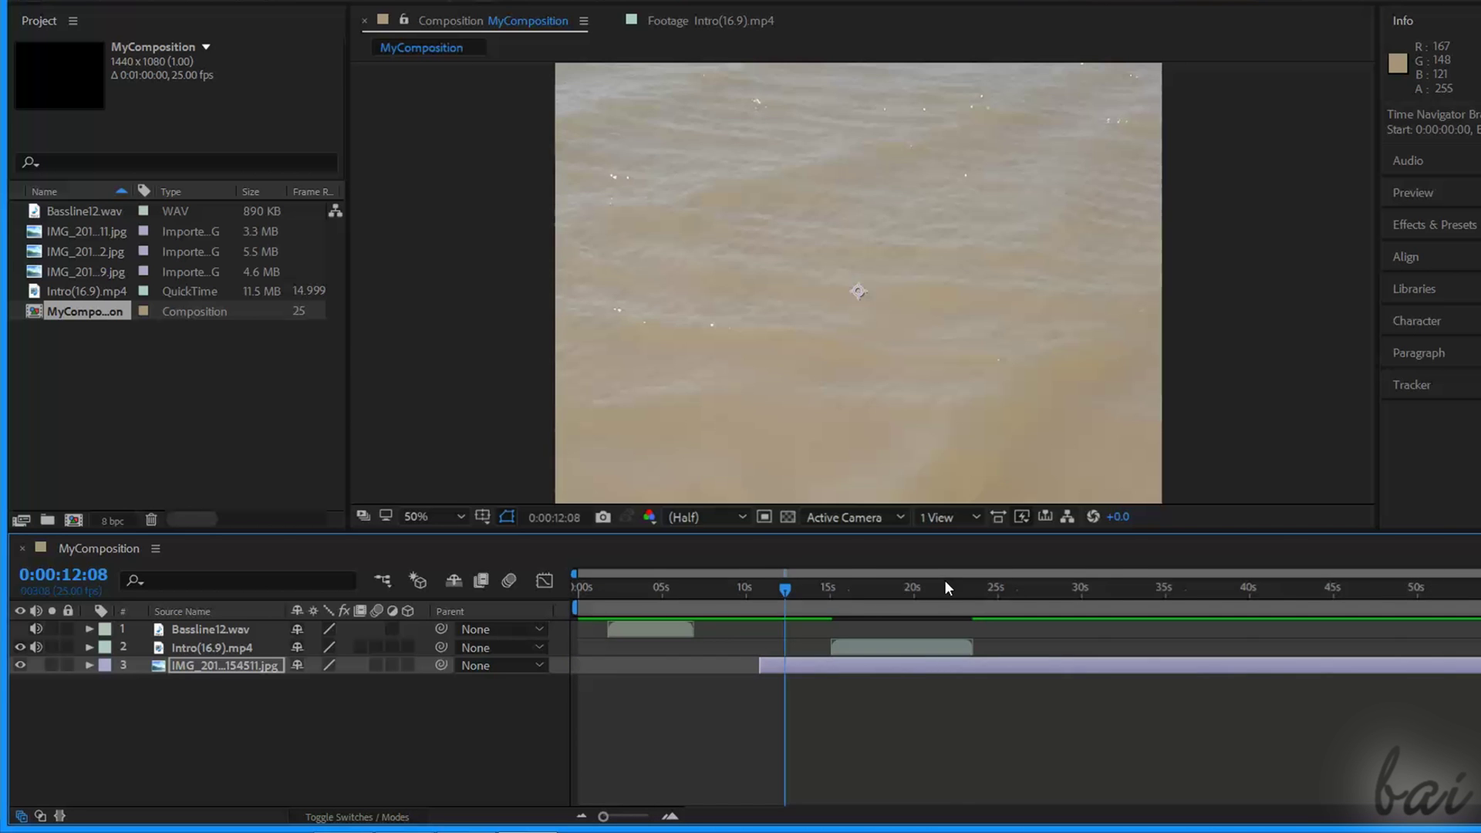
Move the Intro(16.9).mp4 clip later in the timeline.
left_click(942, 593)
key("equal")
key("equal")
key("equal")
scroll(805, 643, "left", 20)
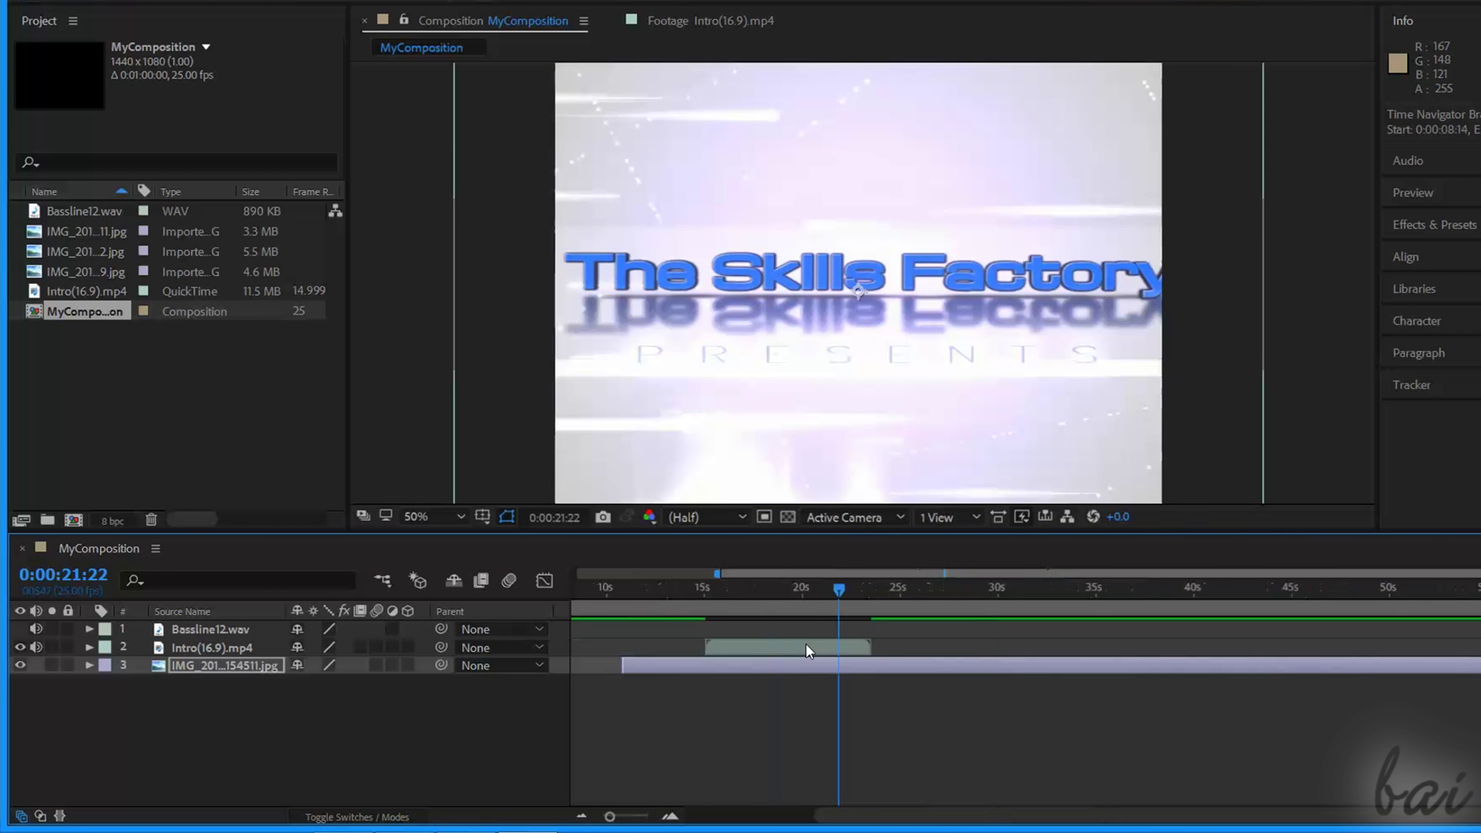
scroll(639, 646, "right", 20)
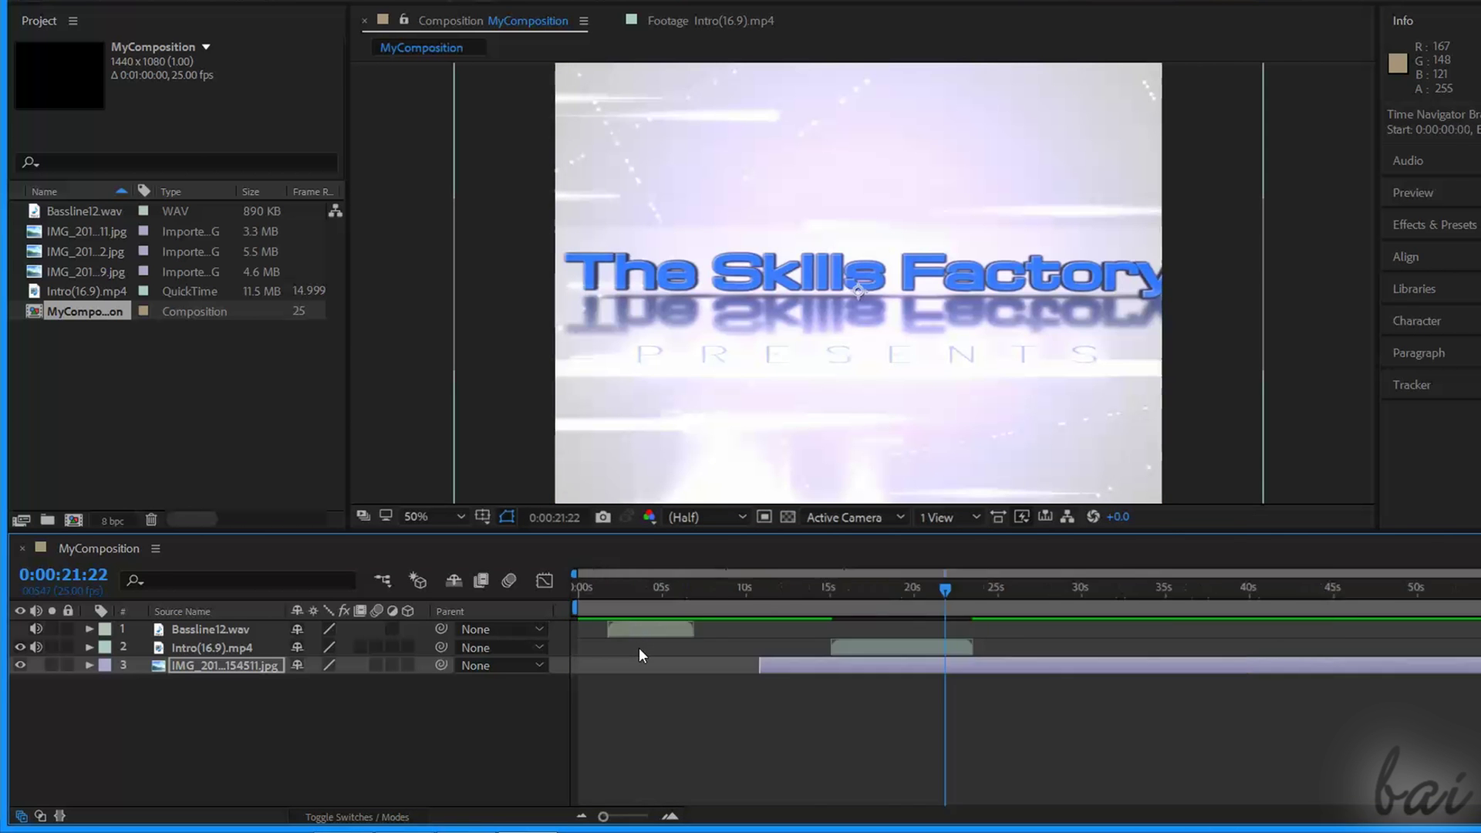
key("minus")
key("minus")
key("minus")
key("minus")
left_click(900, 650)
left_click_drag(901, 650, 965, 637)
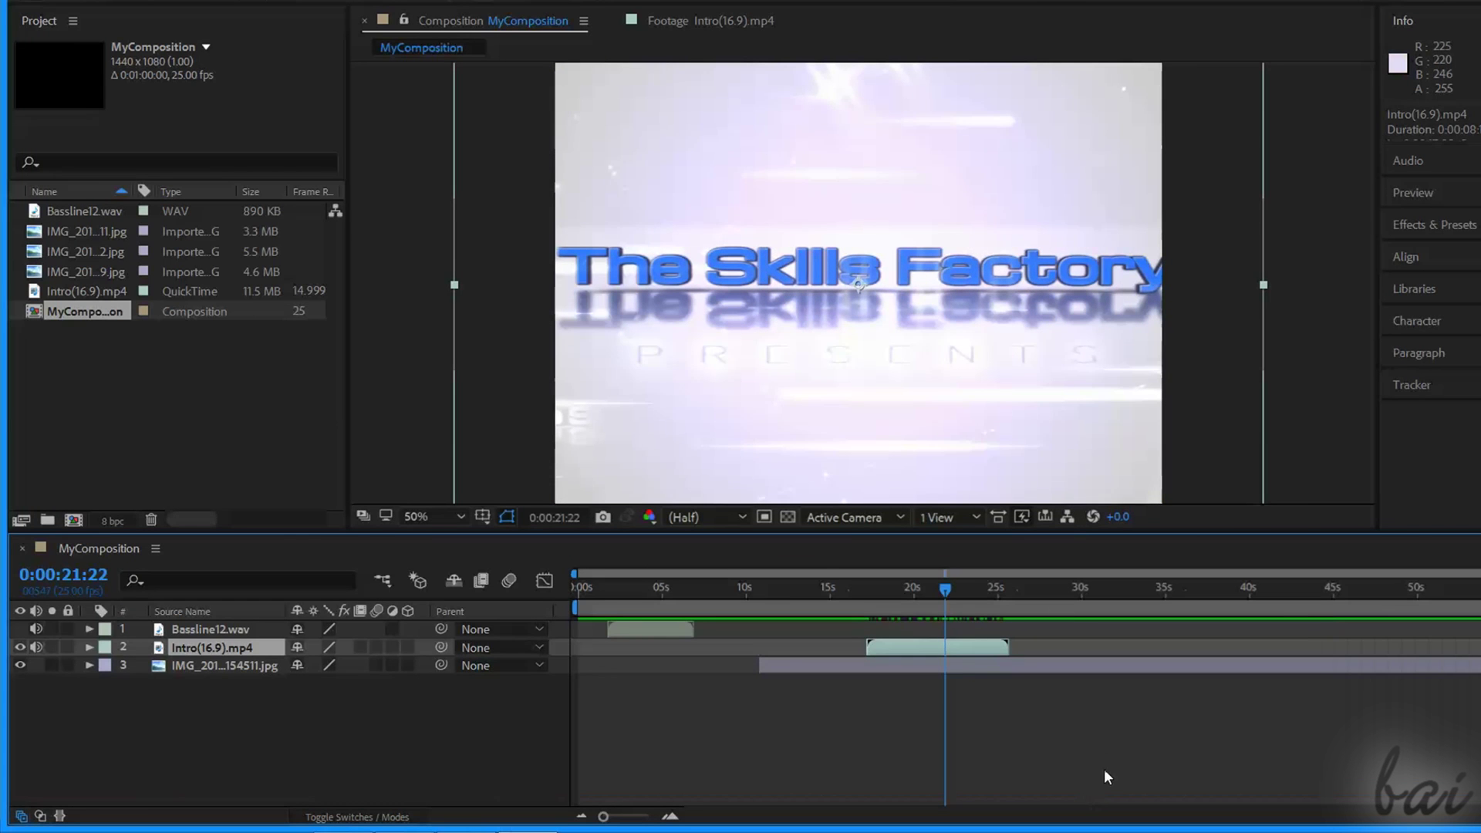
Start the beach image layer earlier, extend its end to about 43 seconds, and preview.
left_click(887, 665)
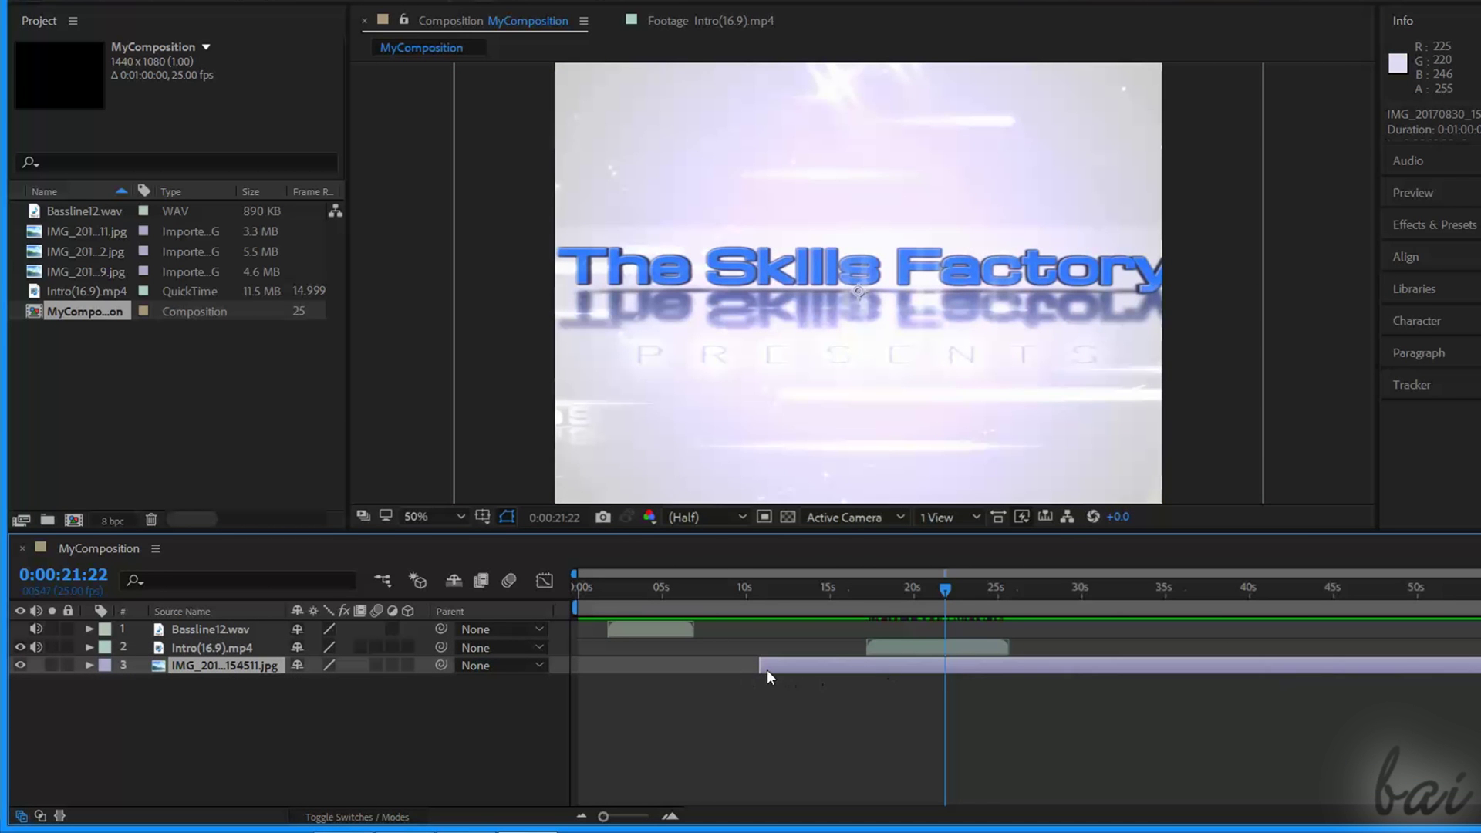
left_click_drag(767, 671, 723, 687)
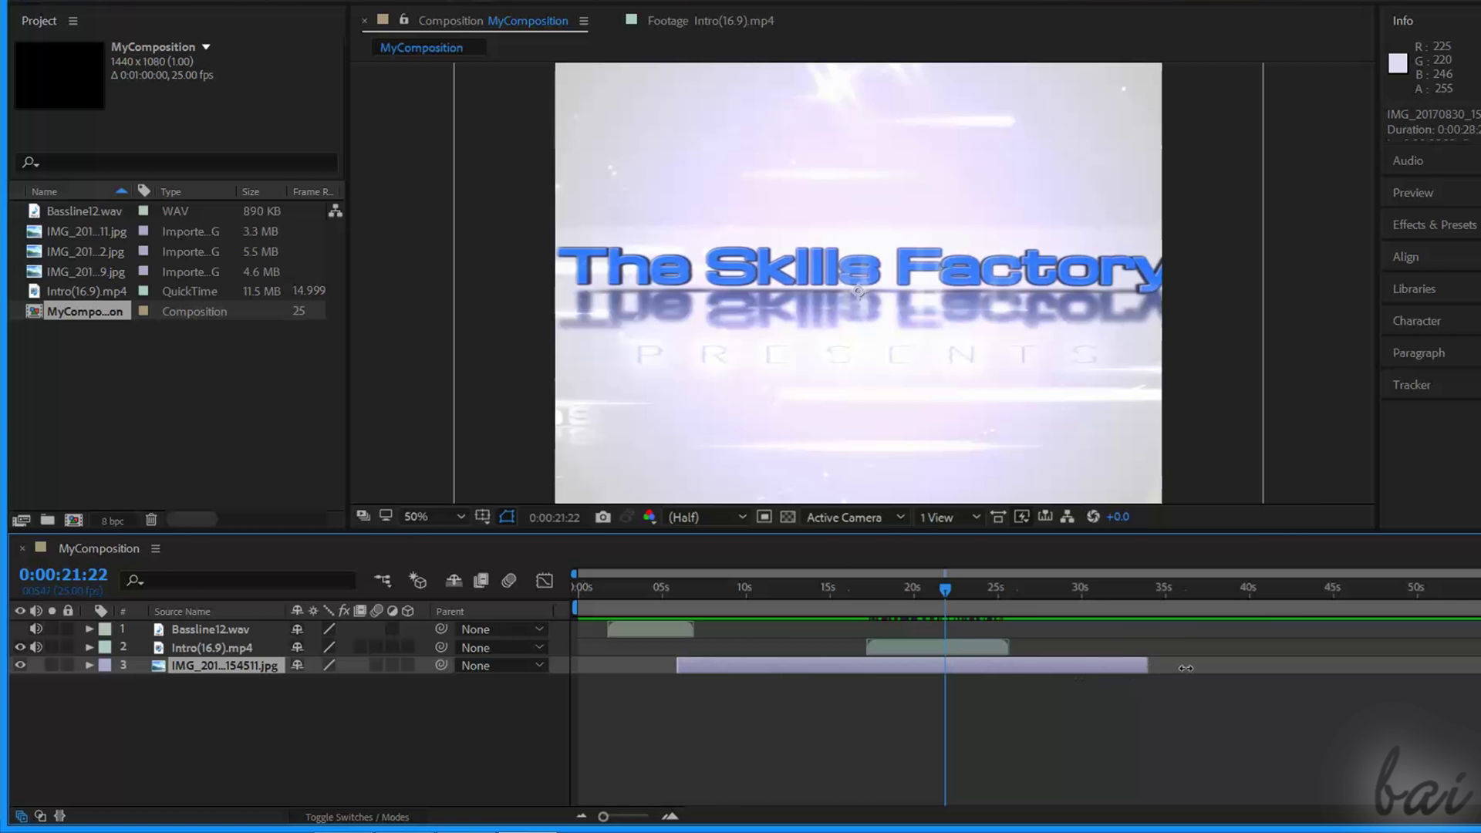
left_click_drag(1185, 667, 1300, 670)
left_click(904, 585)
key("space")
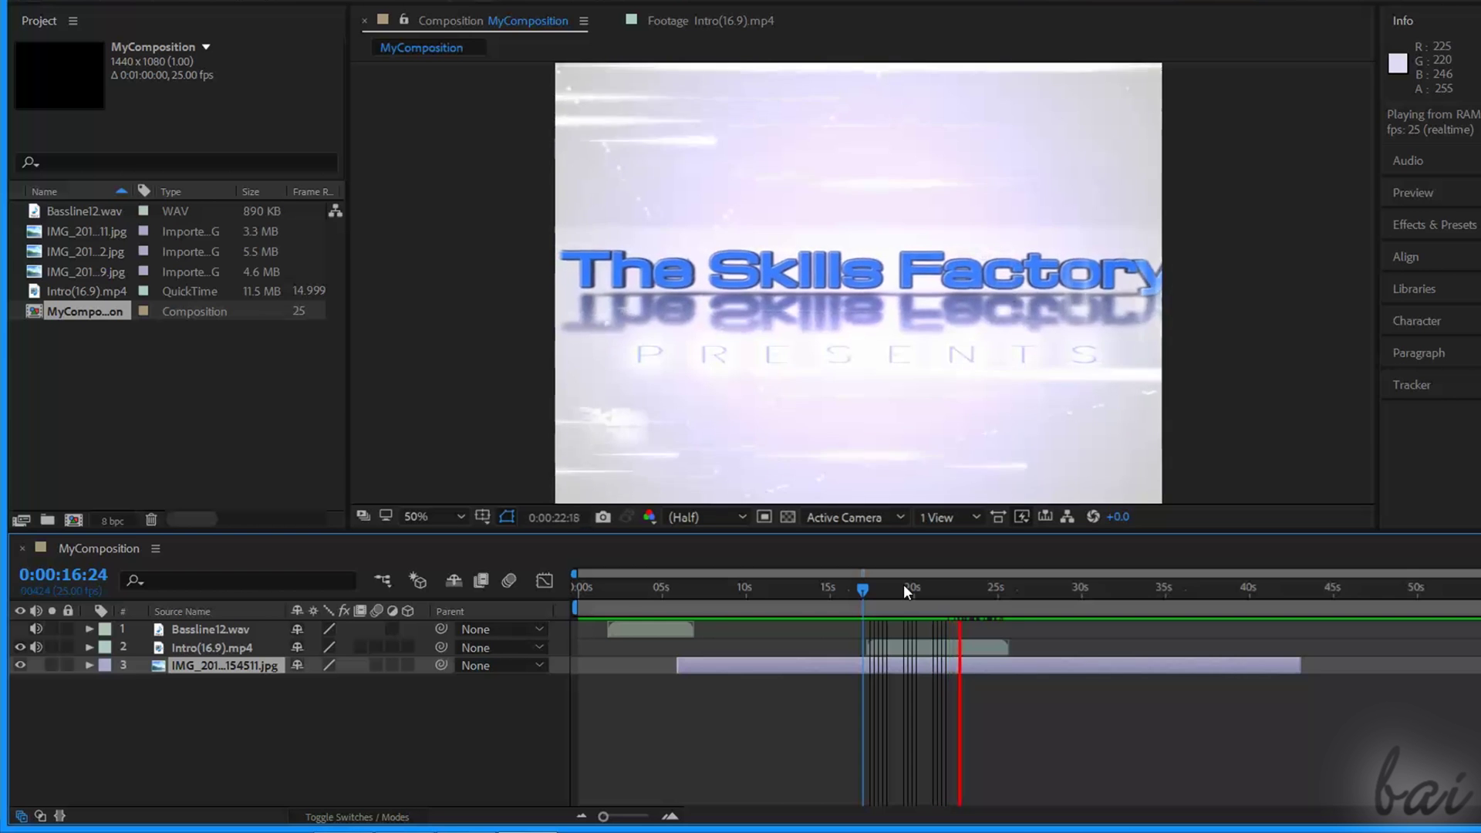
Trim the end of the intro clip and preview the edit.
left_click(1011, 646)
left_click_drag(1010, 644, 925, 663)
key("space")
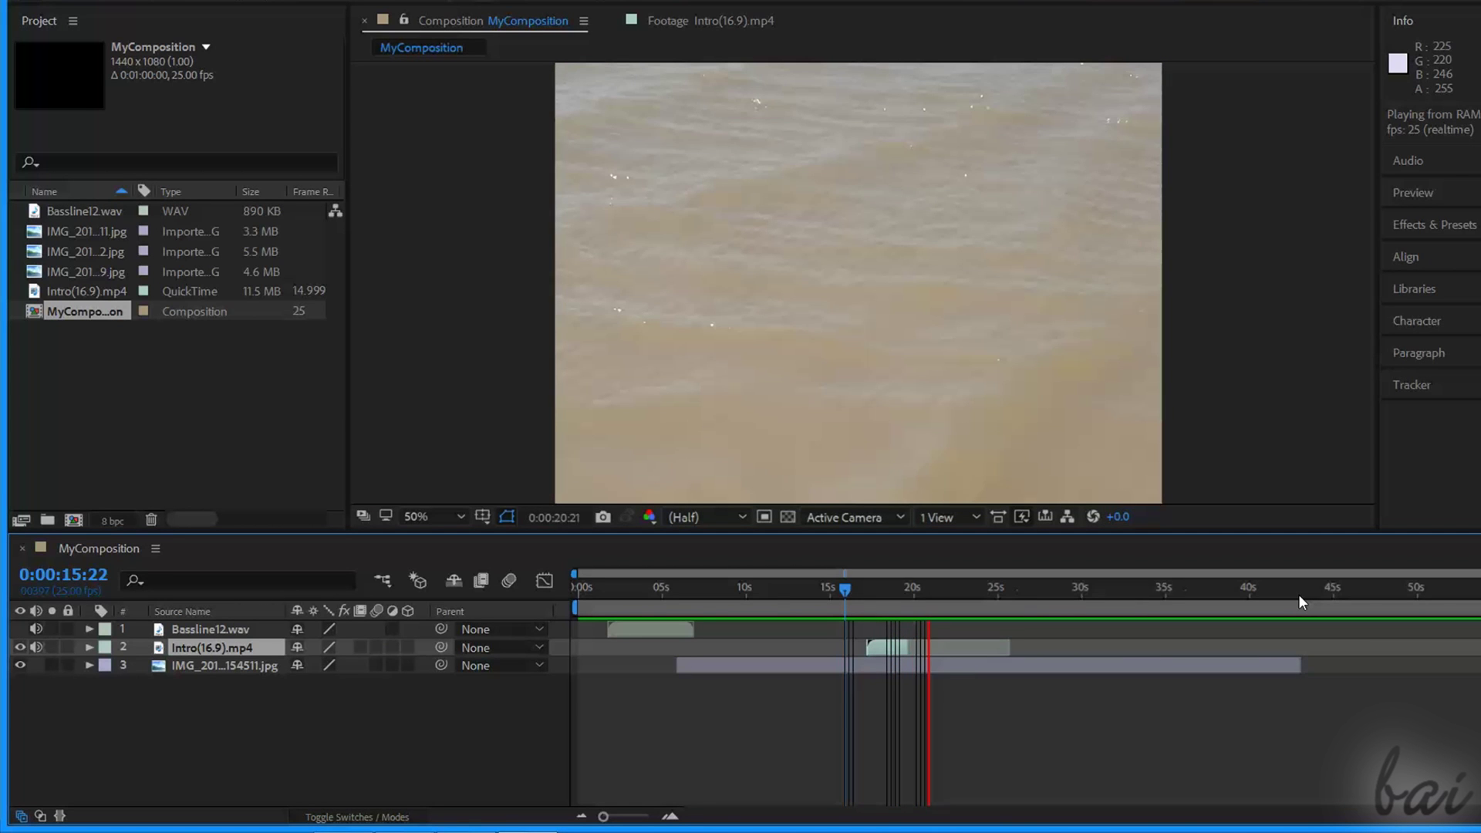
key("space")
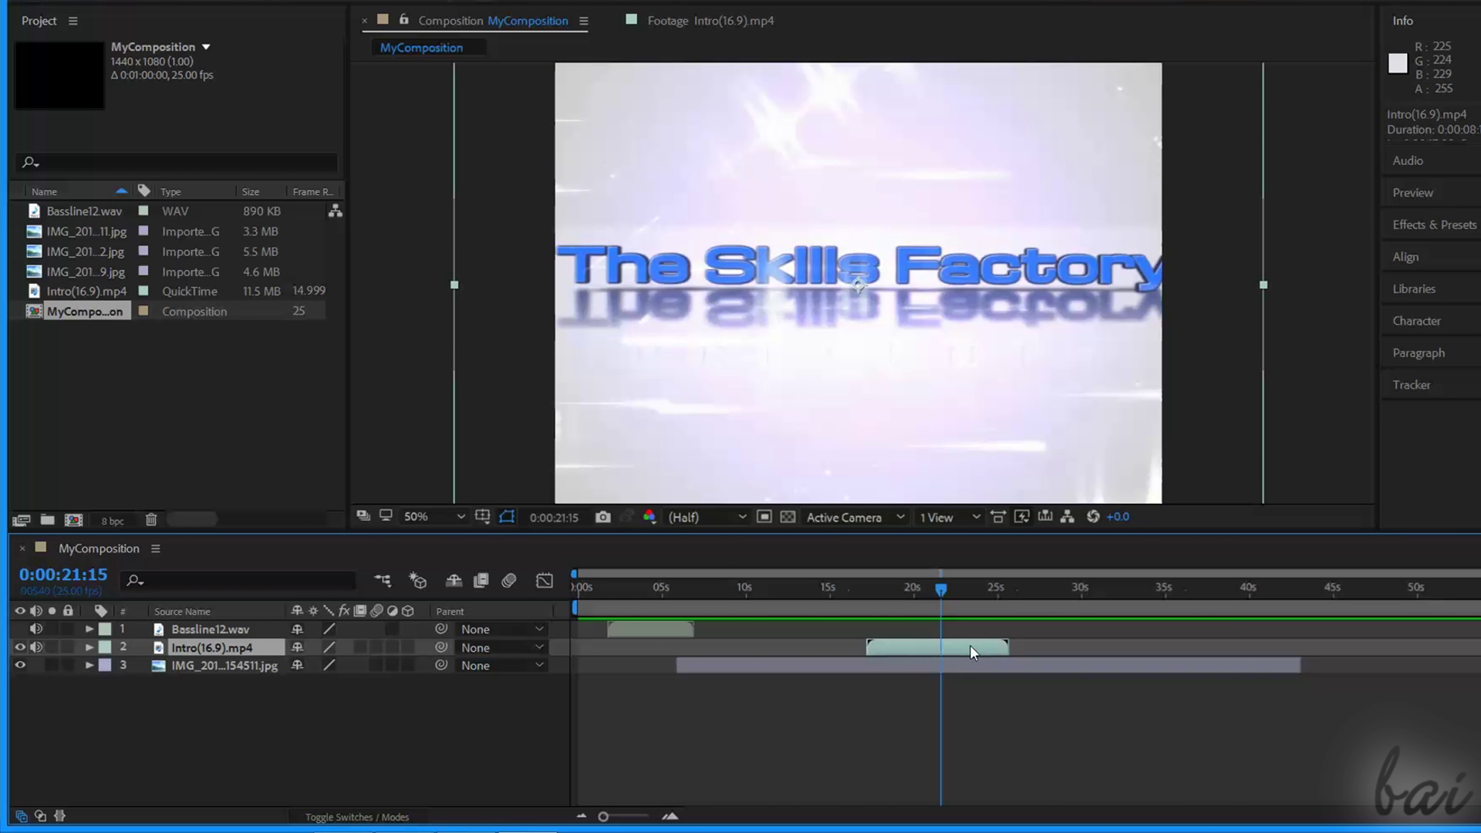
Time-stretch the Intro layer with a 50 percent factor and preview the shortened clip.
right_click(969, 652)
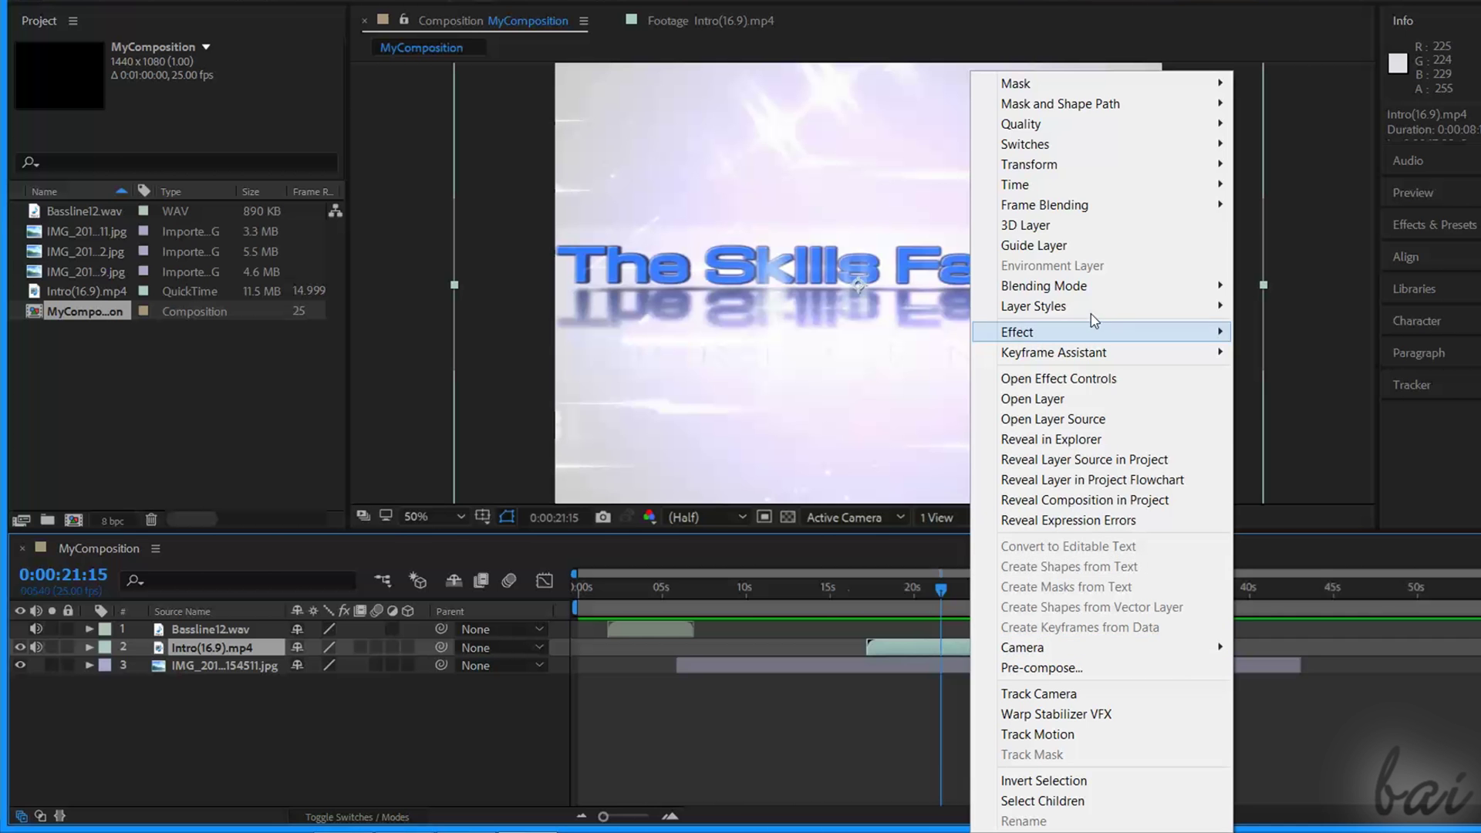
mouse_move(1058, 192)
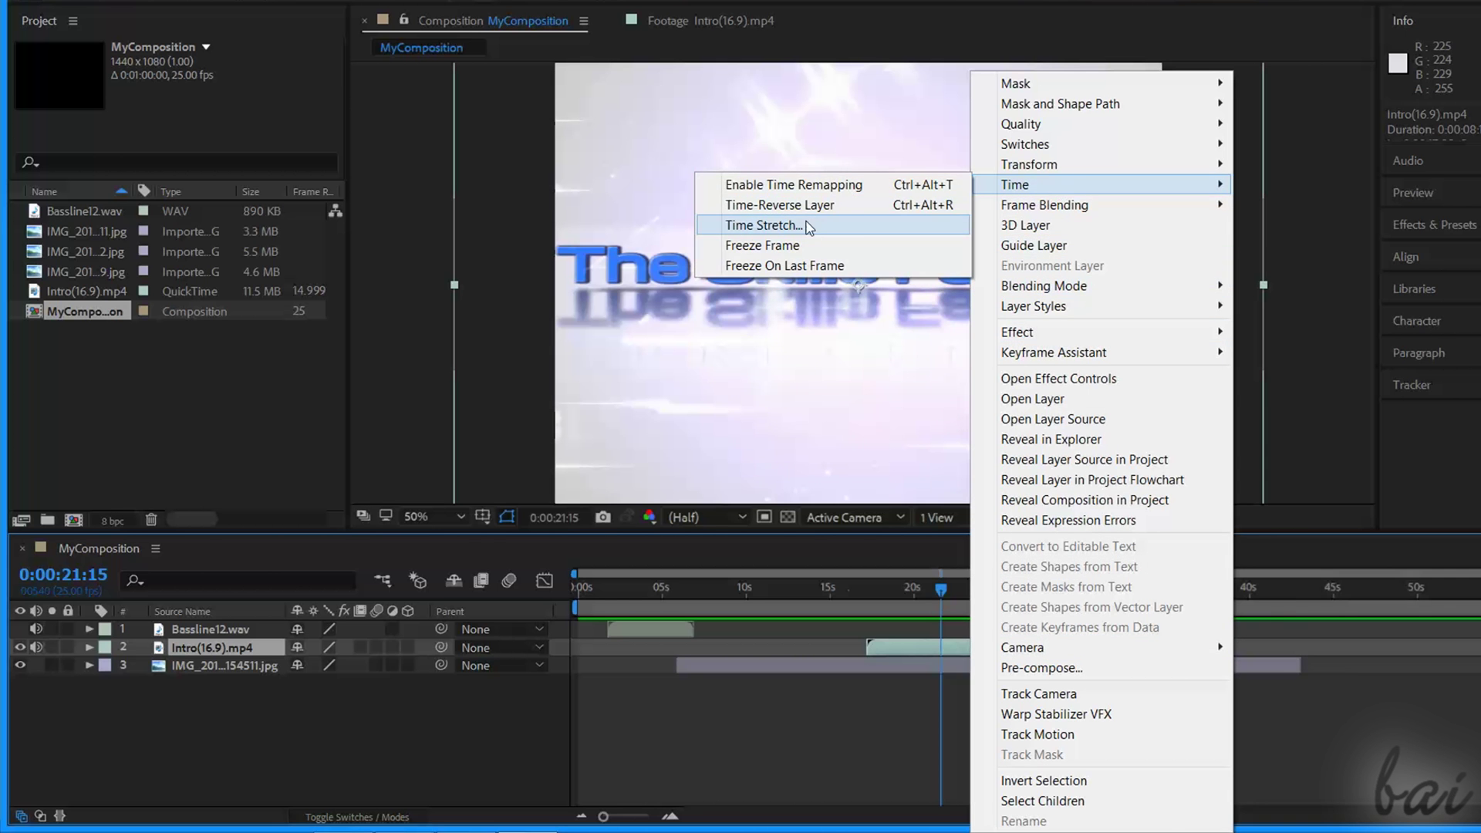
left_click(763, 224)
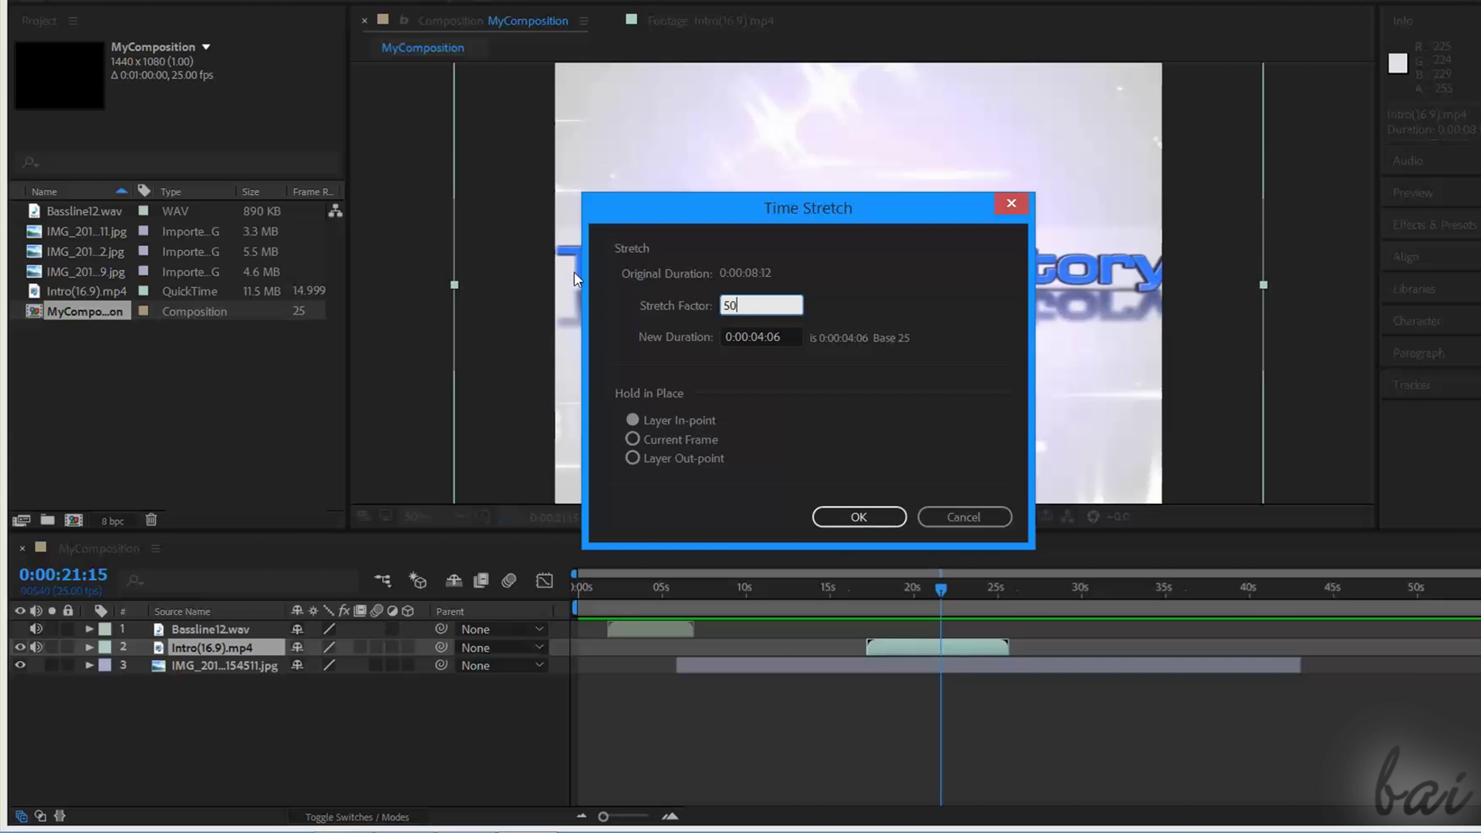
left_click(858, 517)
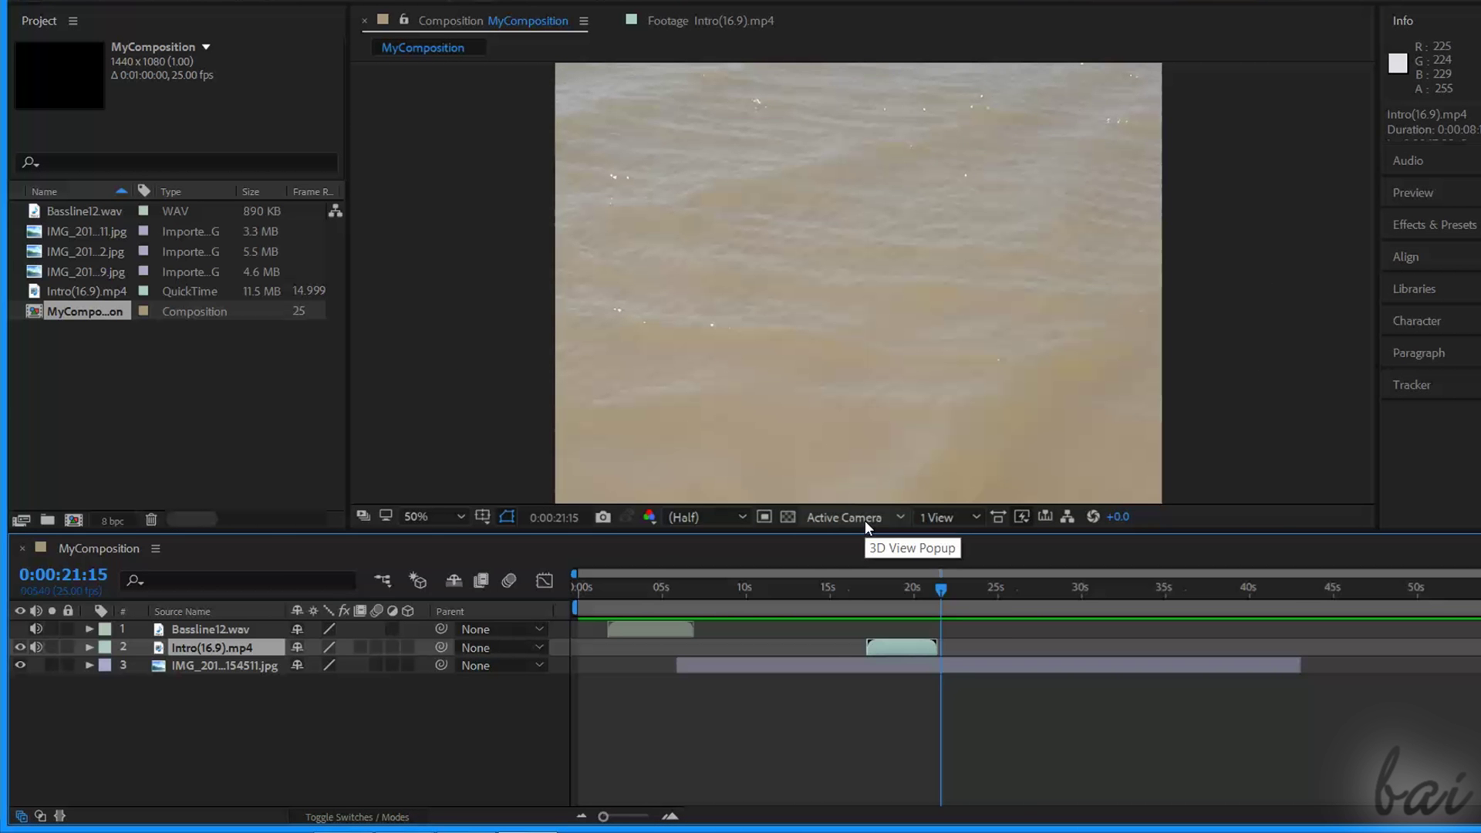
key("space")
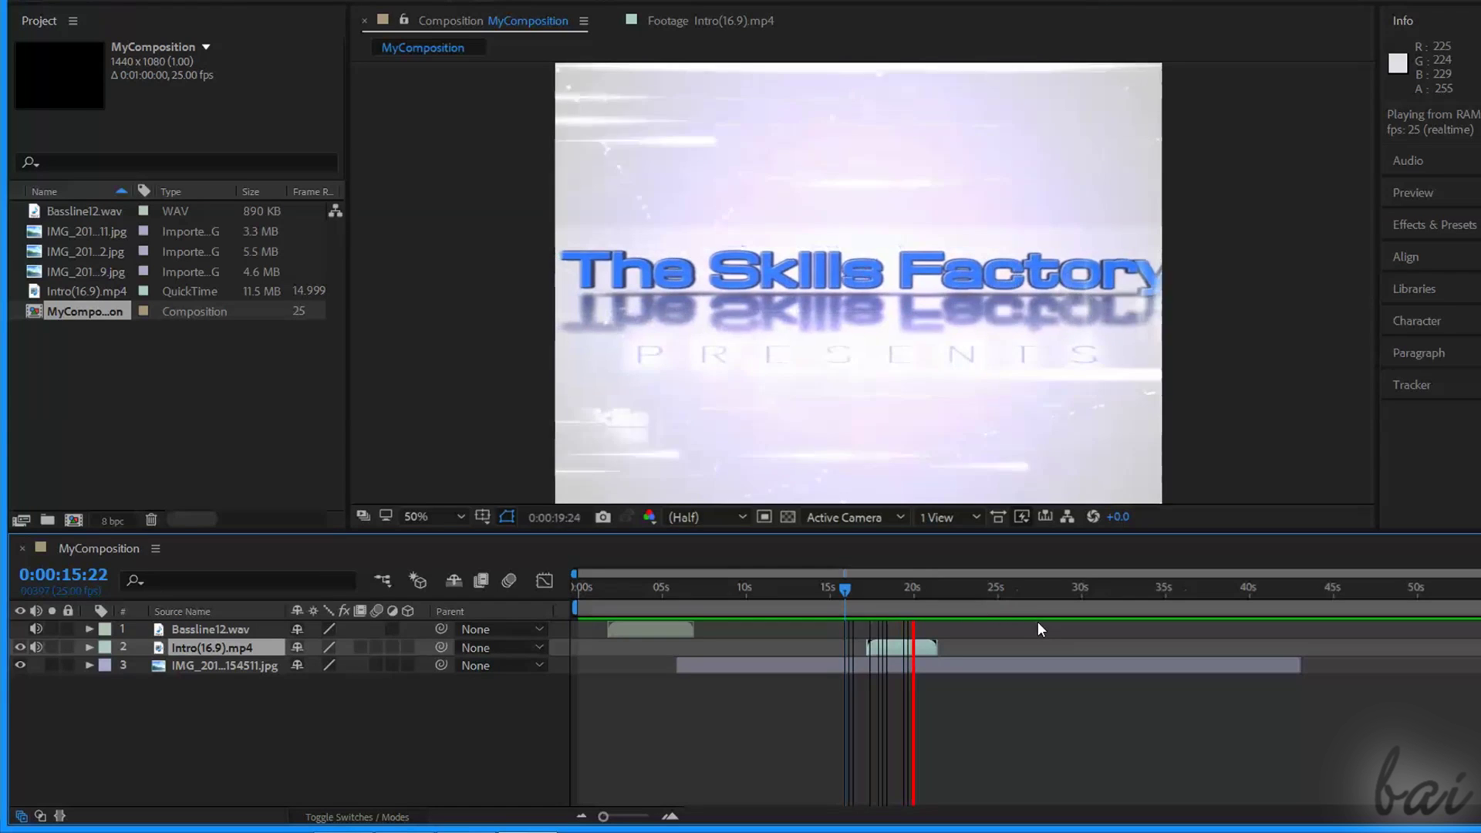
Reopen Time Stretch with Ctrl+Alt+R and enter a new stretch factor of 20.
key("ctrl+alt+r")
type("20")
key("Return")
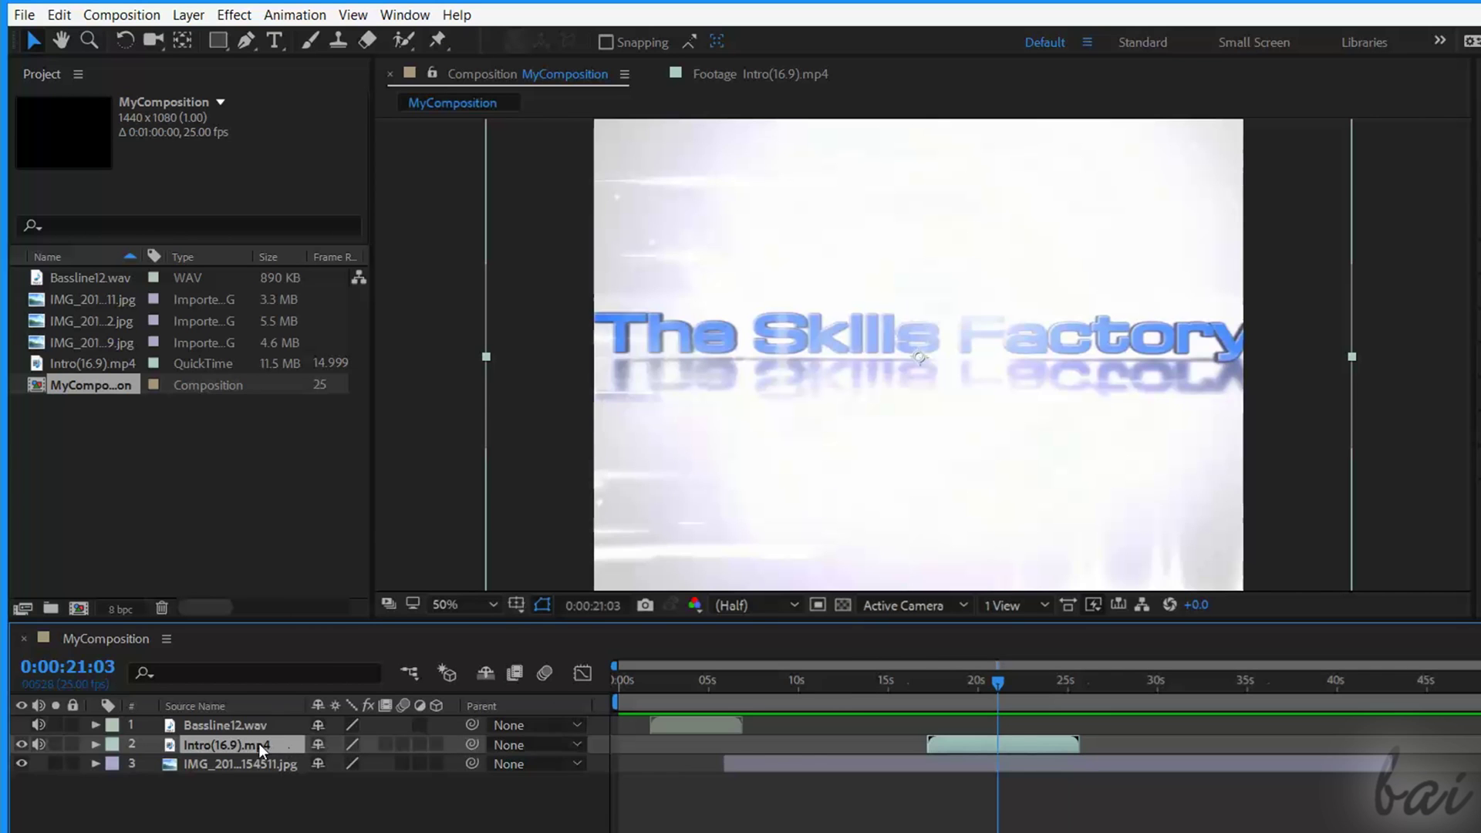
mouse_move(258, 743)
left_mouse_down()
mouse_move(261, 726)
mouse_move(261, 753)
mouse_move(284, 752)
left_mouse_up()
left_click(72, 18)
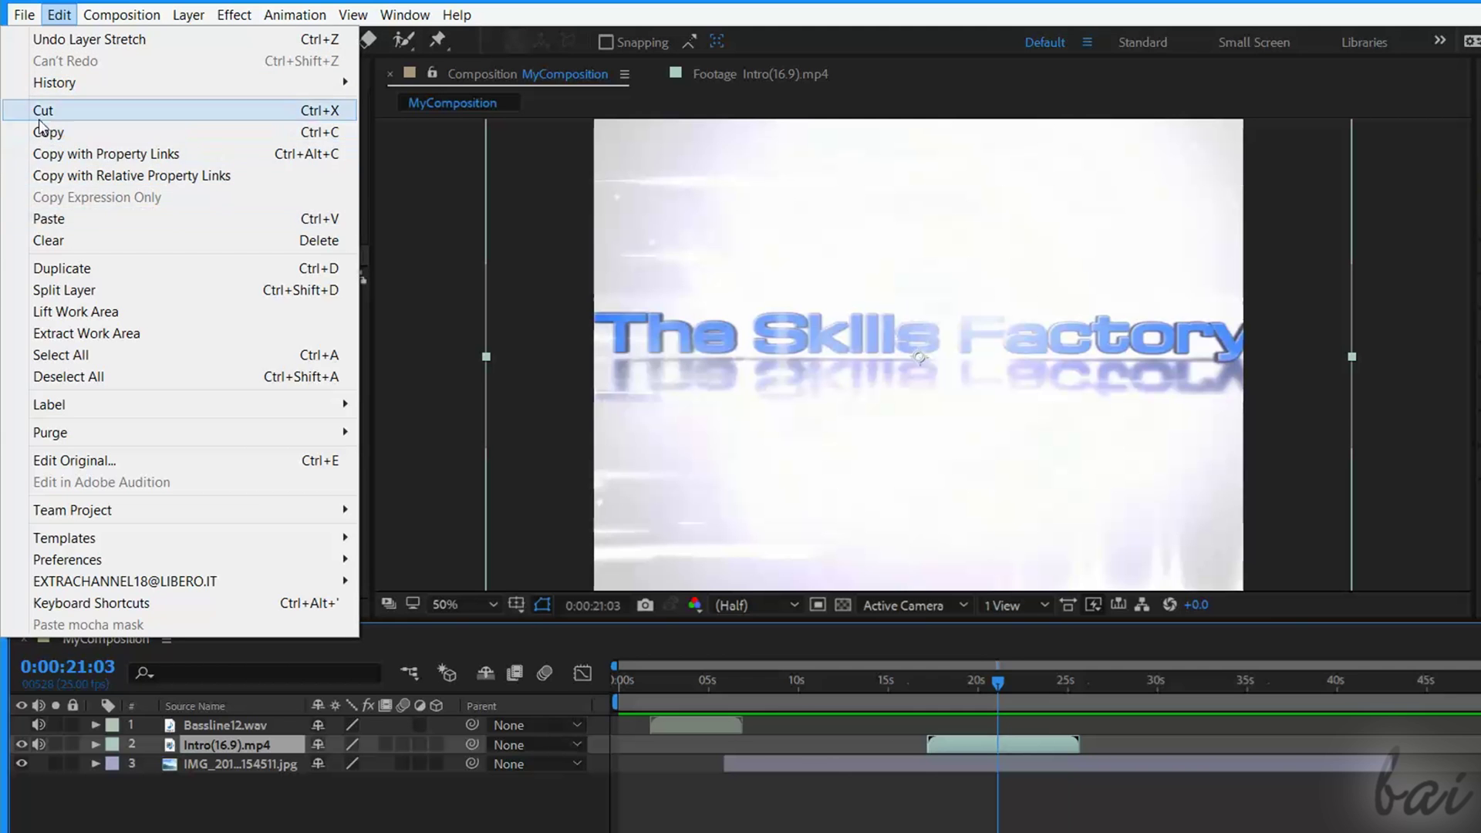
left_click(76, 111)
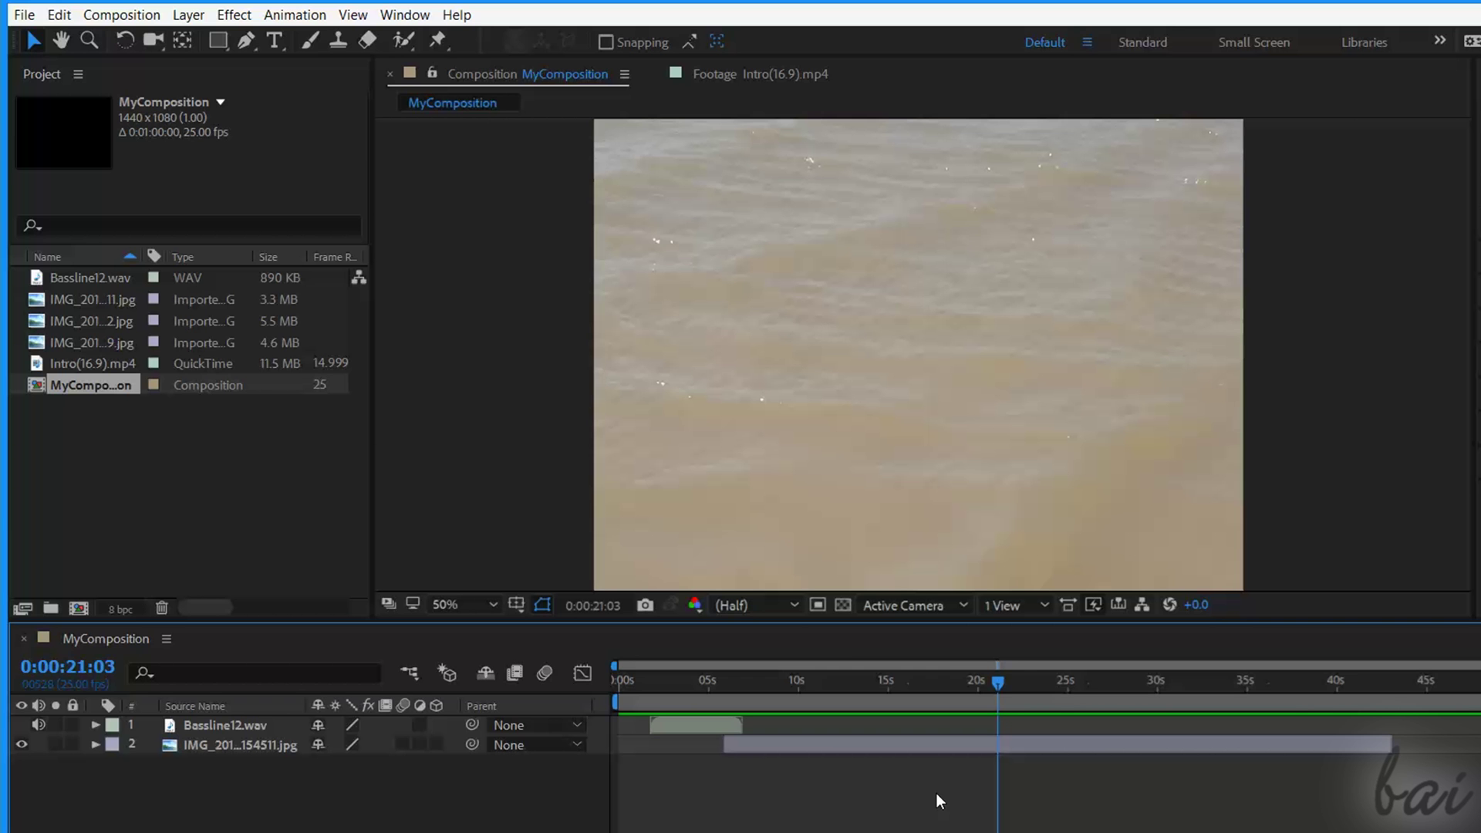
key("ctrl+v")
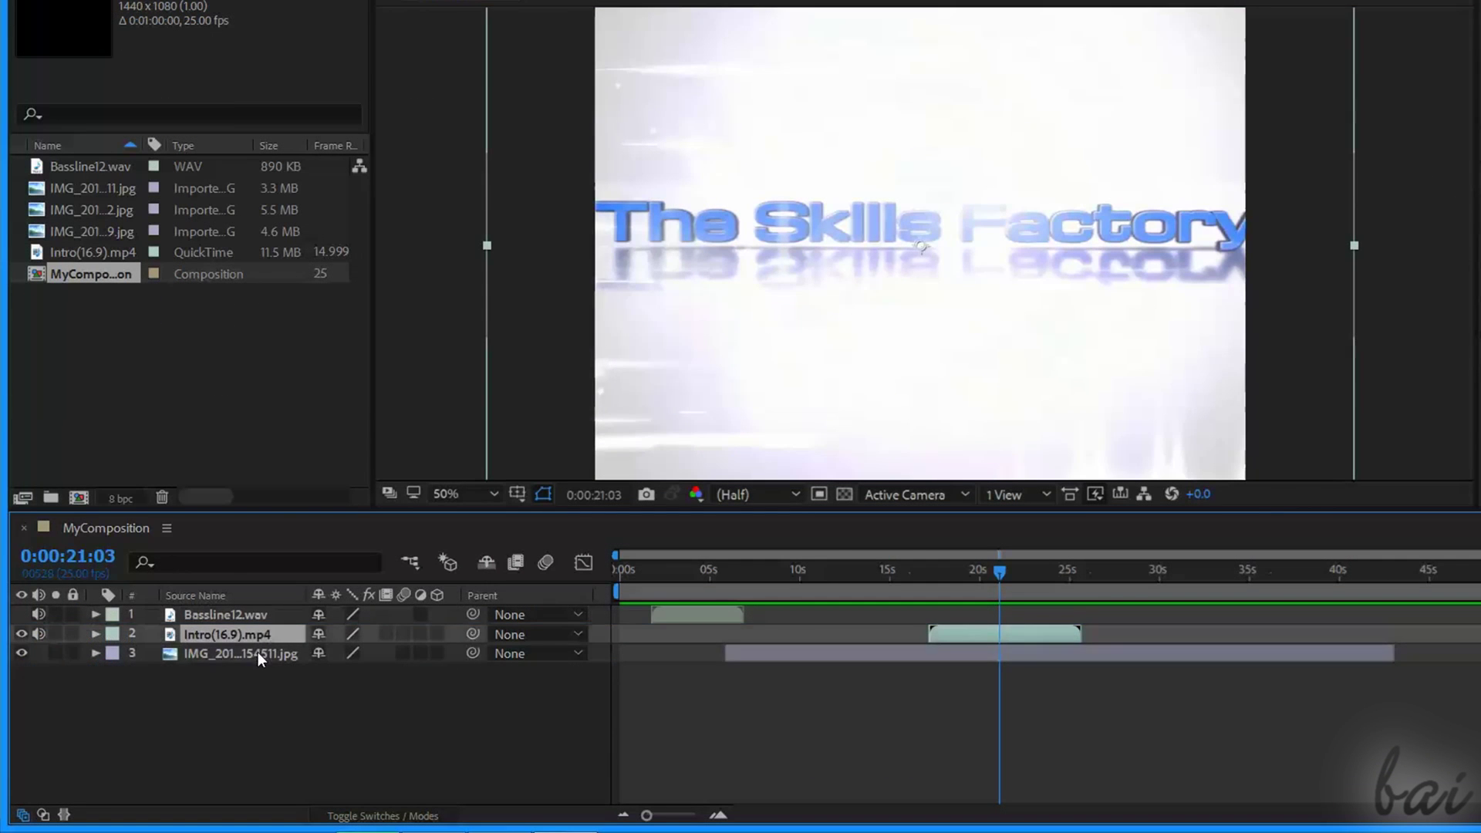
left_click(252, 728)
left_click(247, 631)
left_click(259, 617)
left_click(254, 634)
left_click(258, 650)
left_click(249, 618)
left_click(248, 628)
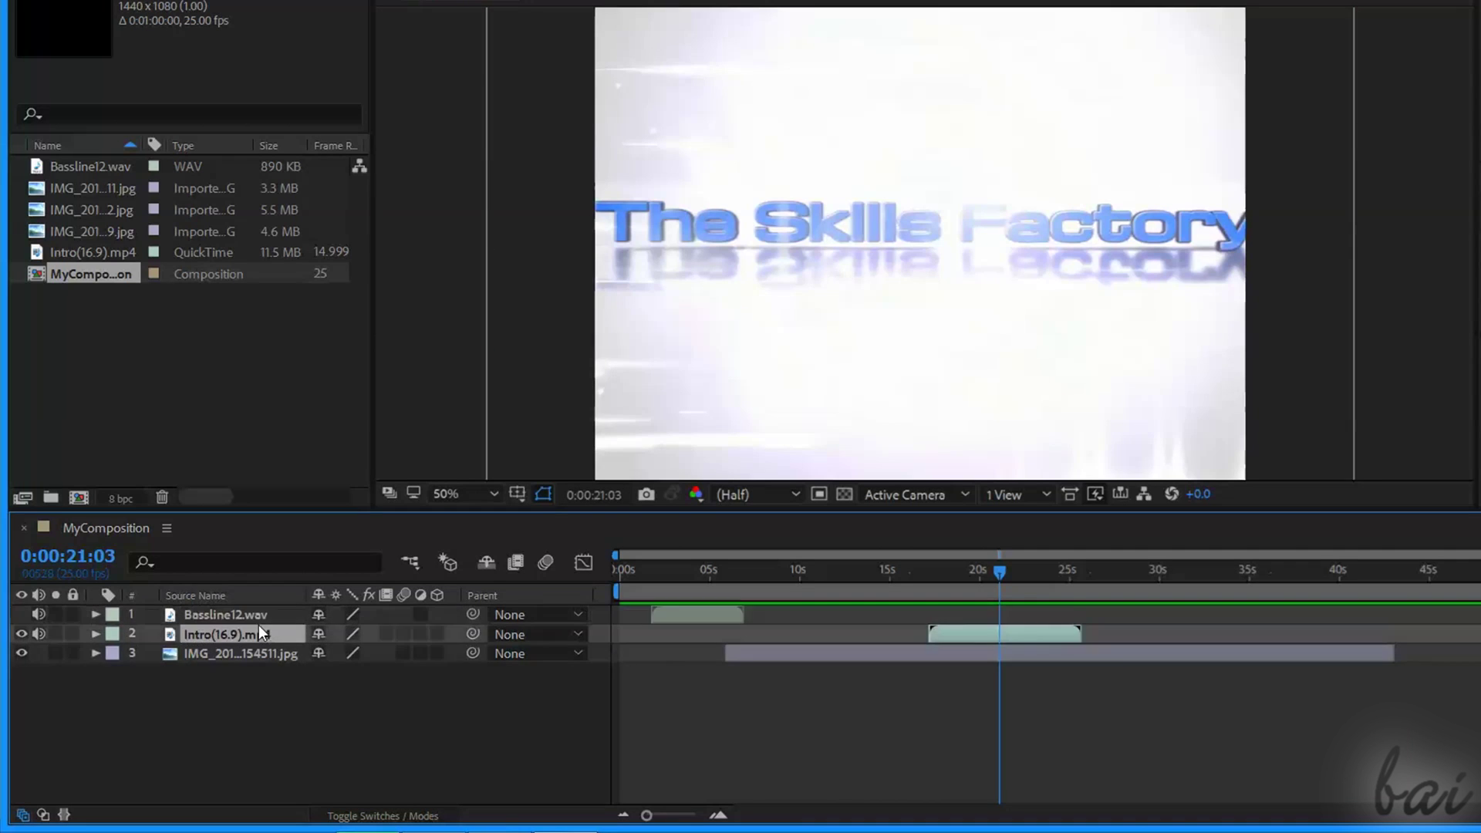
left_click(258, 651)
left_click(250, 617)
left_click(246, 631)
left_click(255, 618)
left_click(254, 634)
left_click(256, 649)
left_click(252, 619)
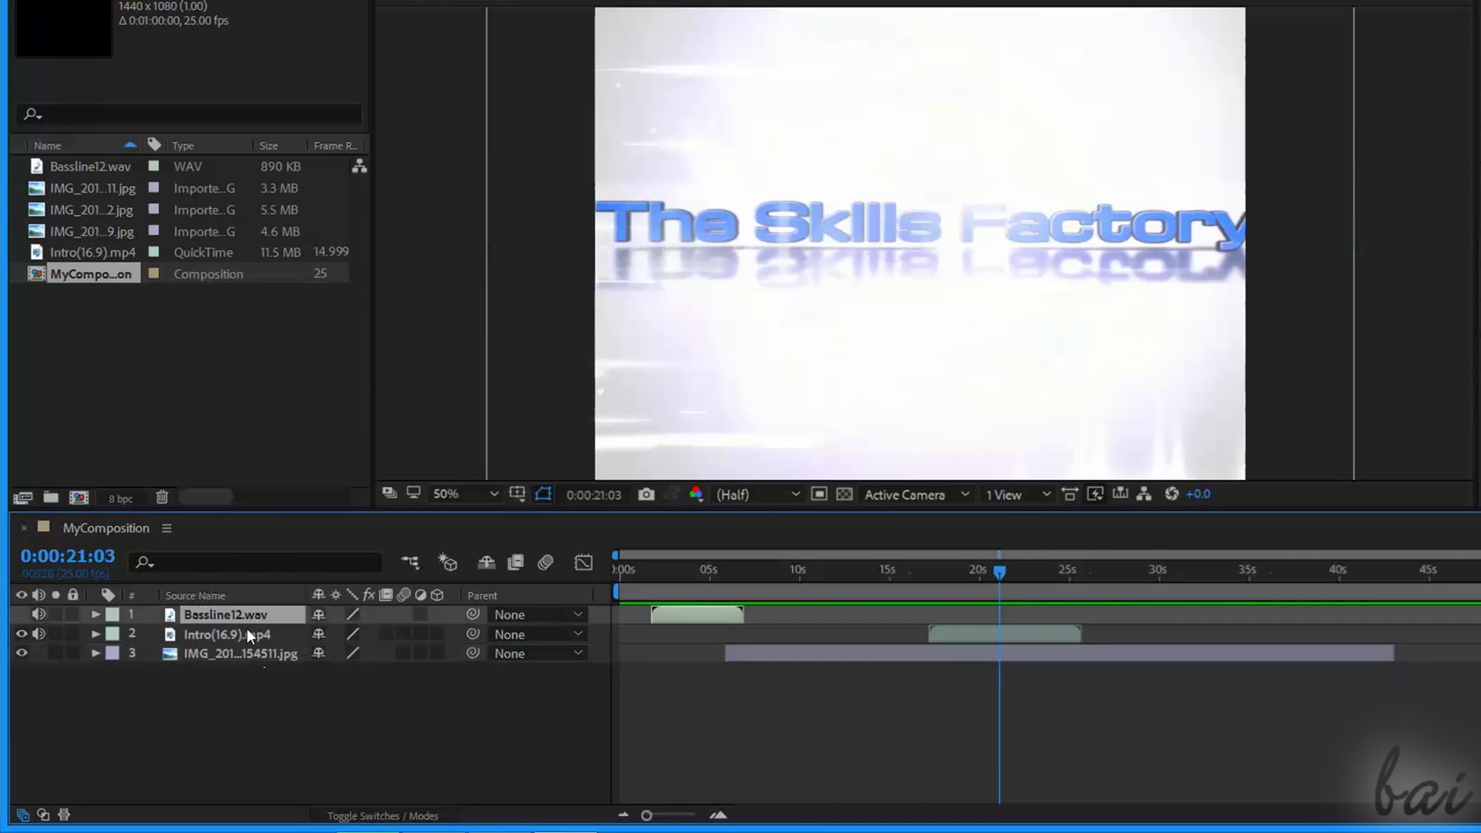
left_click(246, 631)
right_click(252, 632)
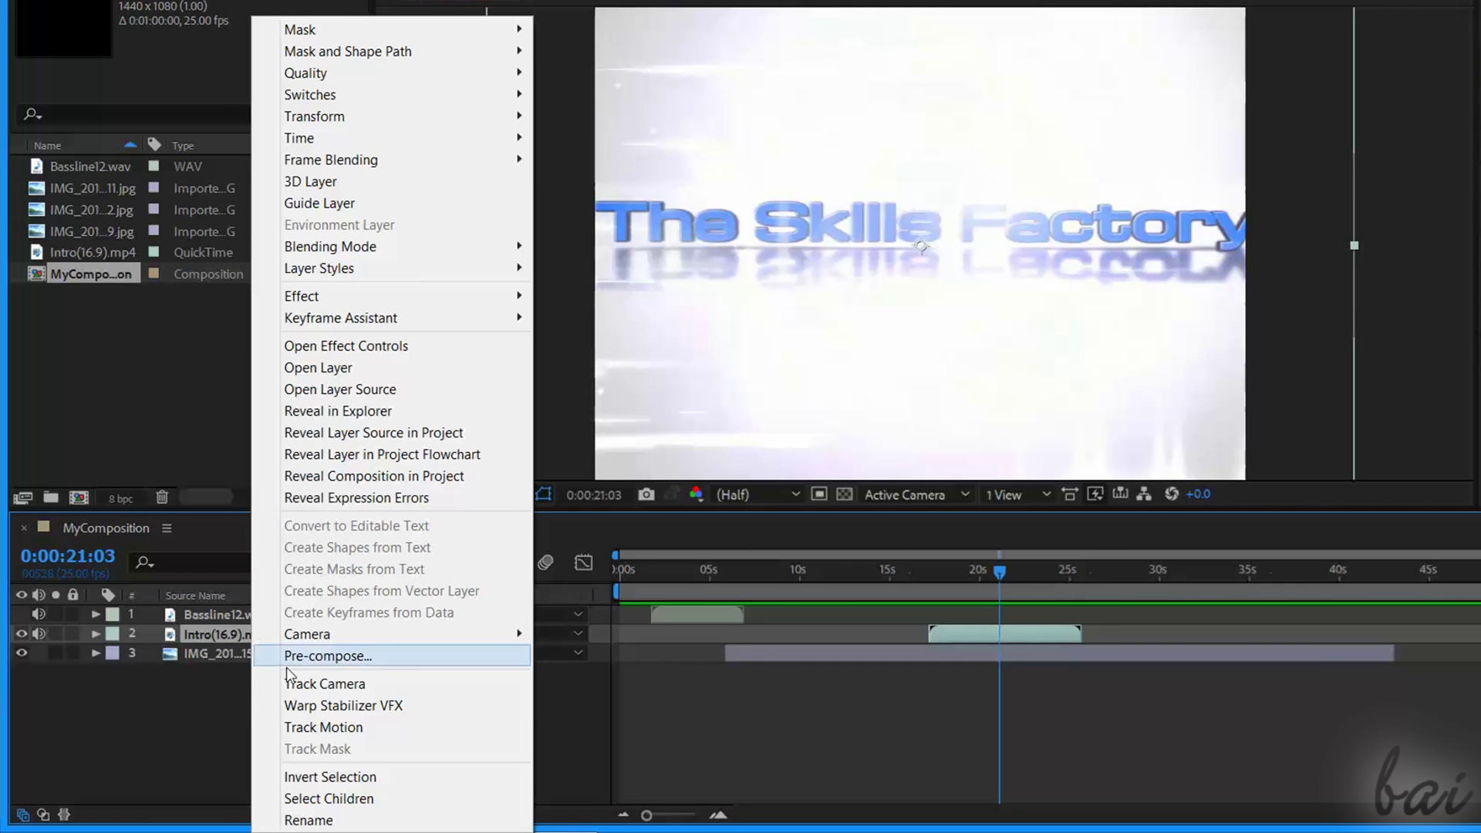
left_click(339, 820)
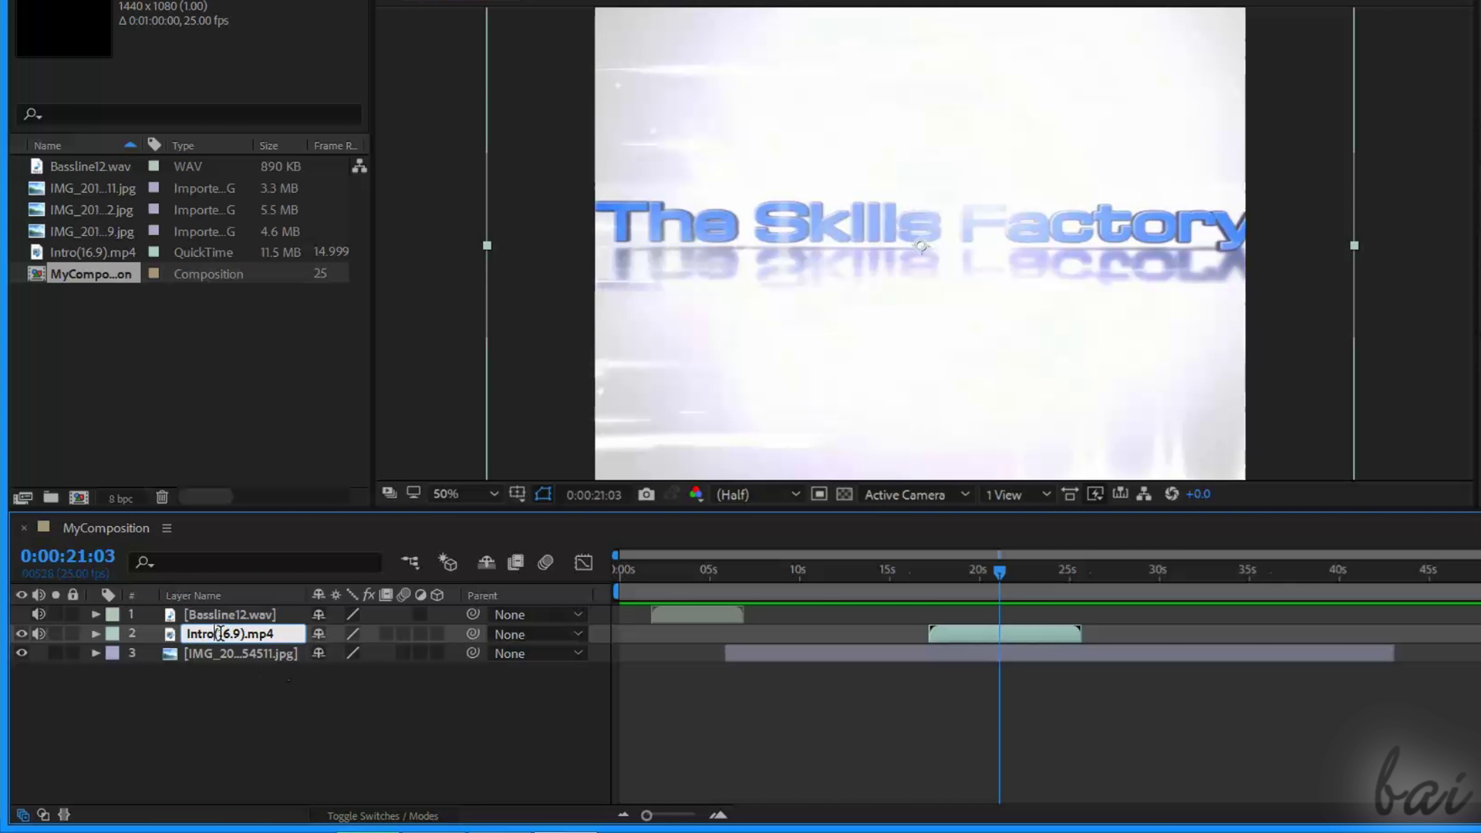
key("Return")
left_click(262, 595)
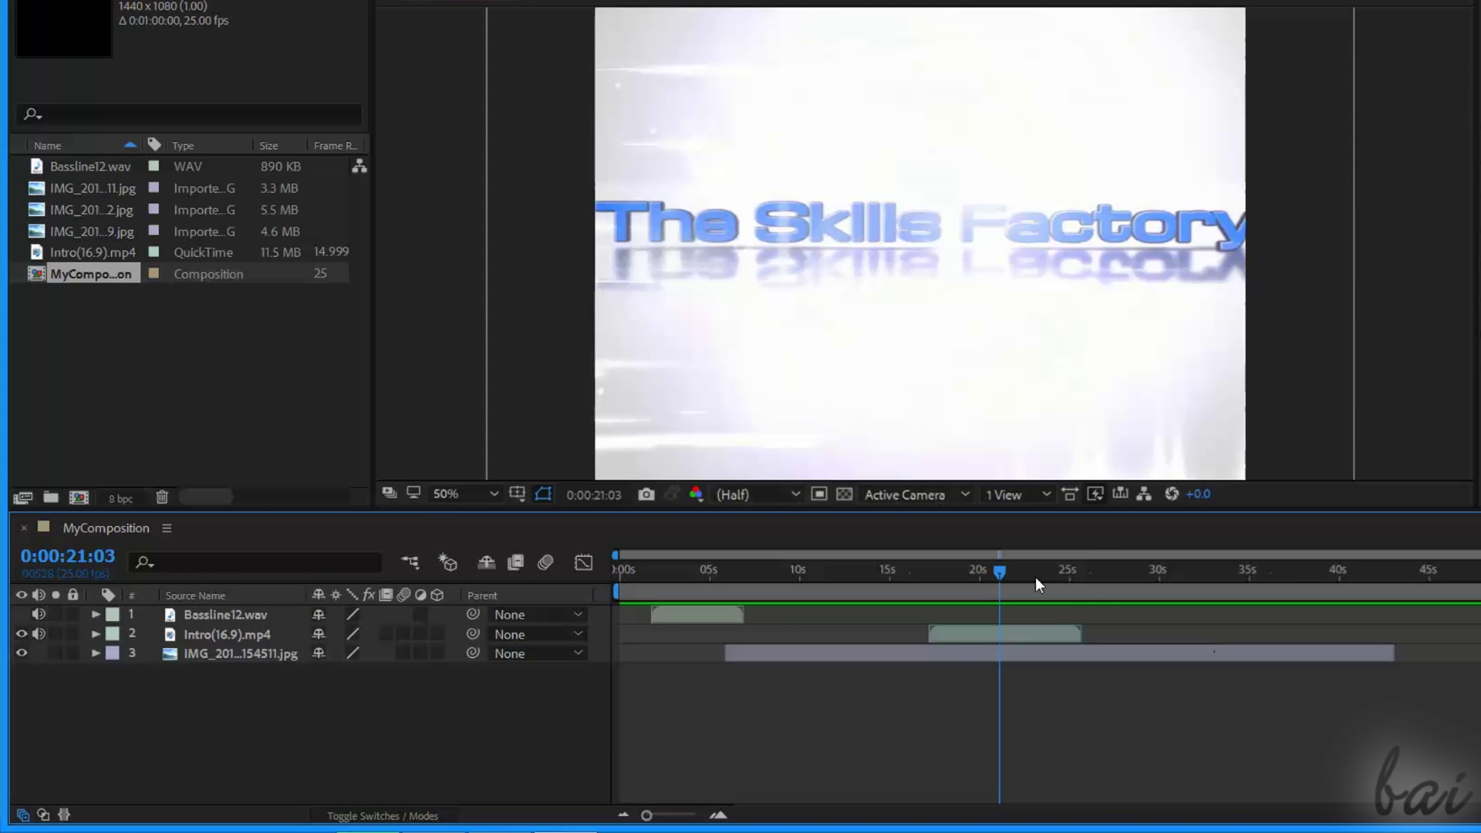
Toggle the intro clip and beach image layers' visibility off and on, then preview.
left_click(21, 634)
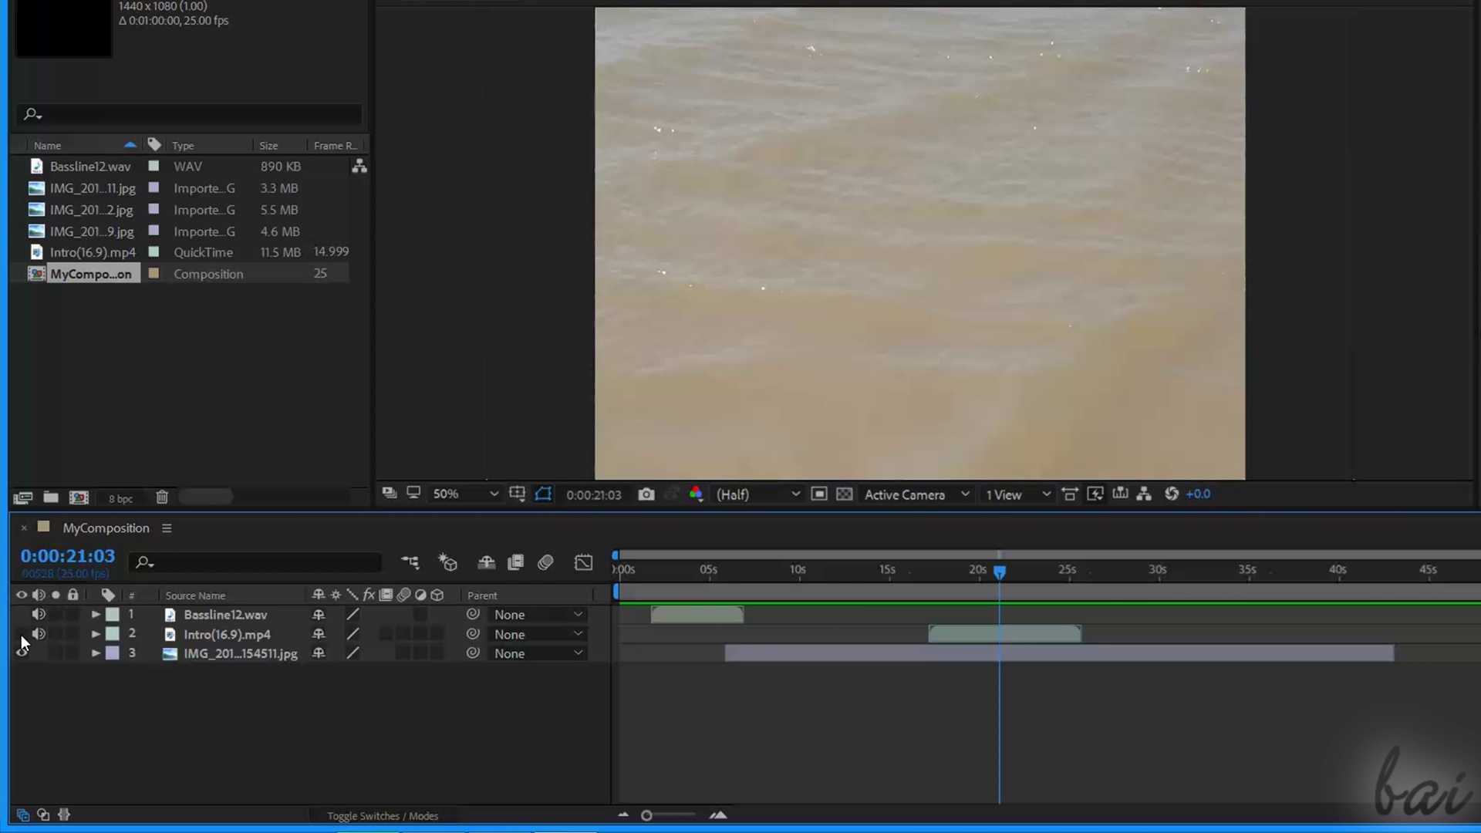
left_click(20, 634)
left_click(882, 571)
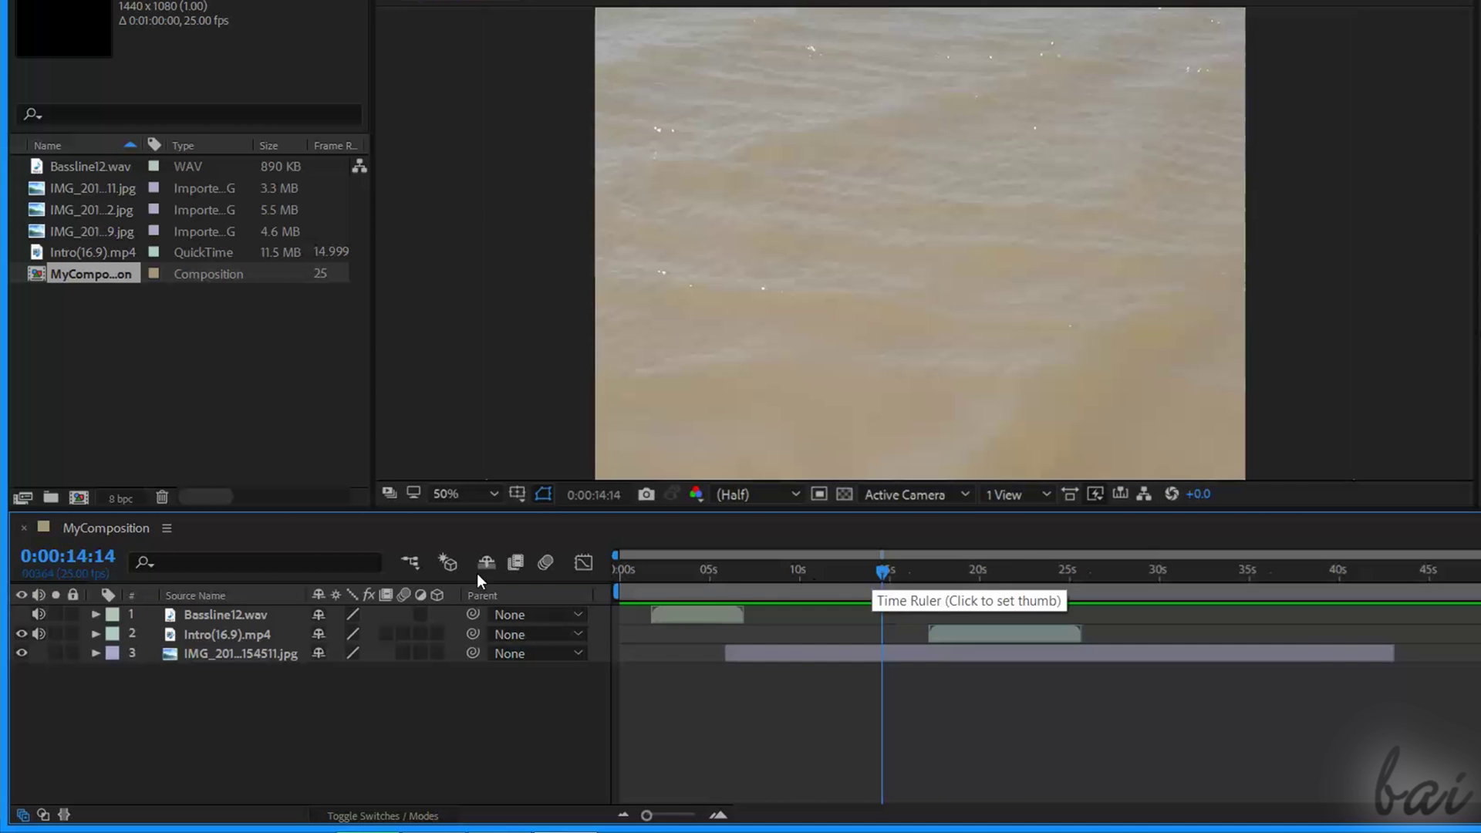
left_click(21, 653)
left_click(21, 653)
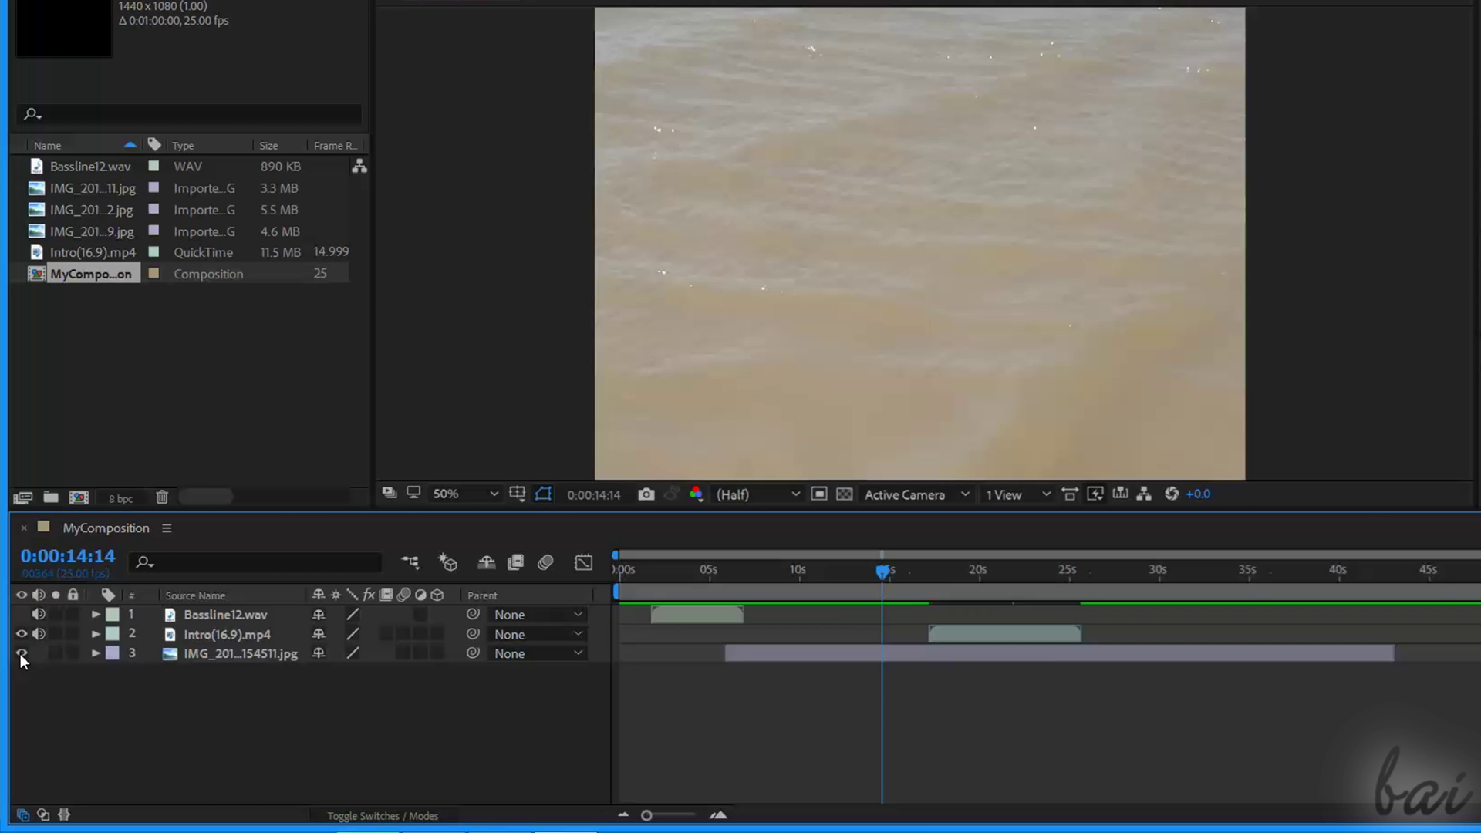
key("space")
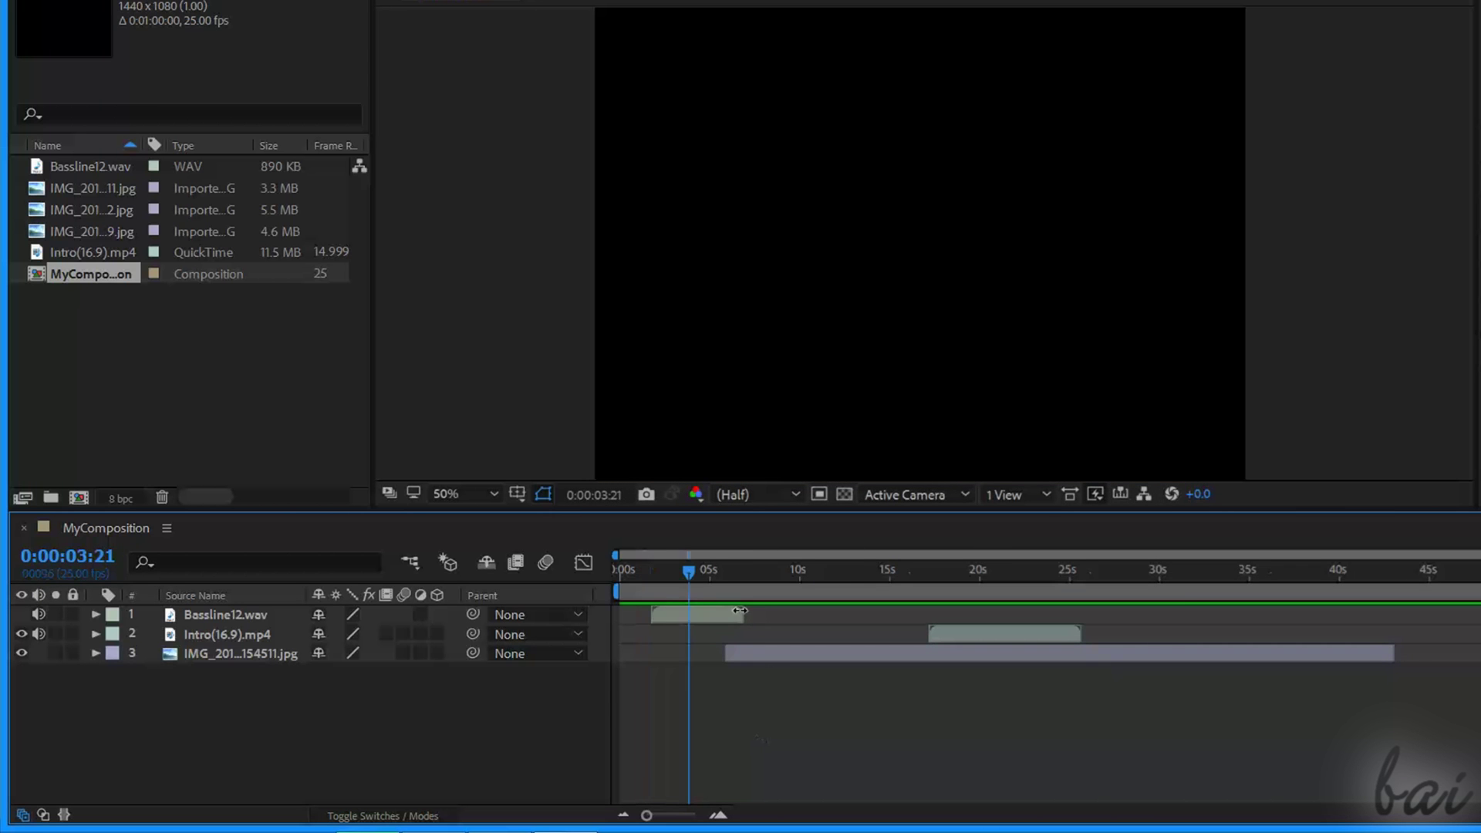
Mute the Bassline12.wav track and preview from about 1 second.
left_click(647, 572)
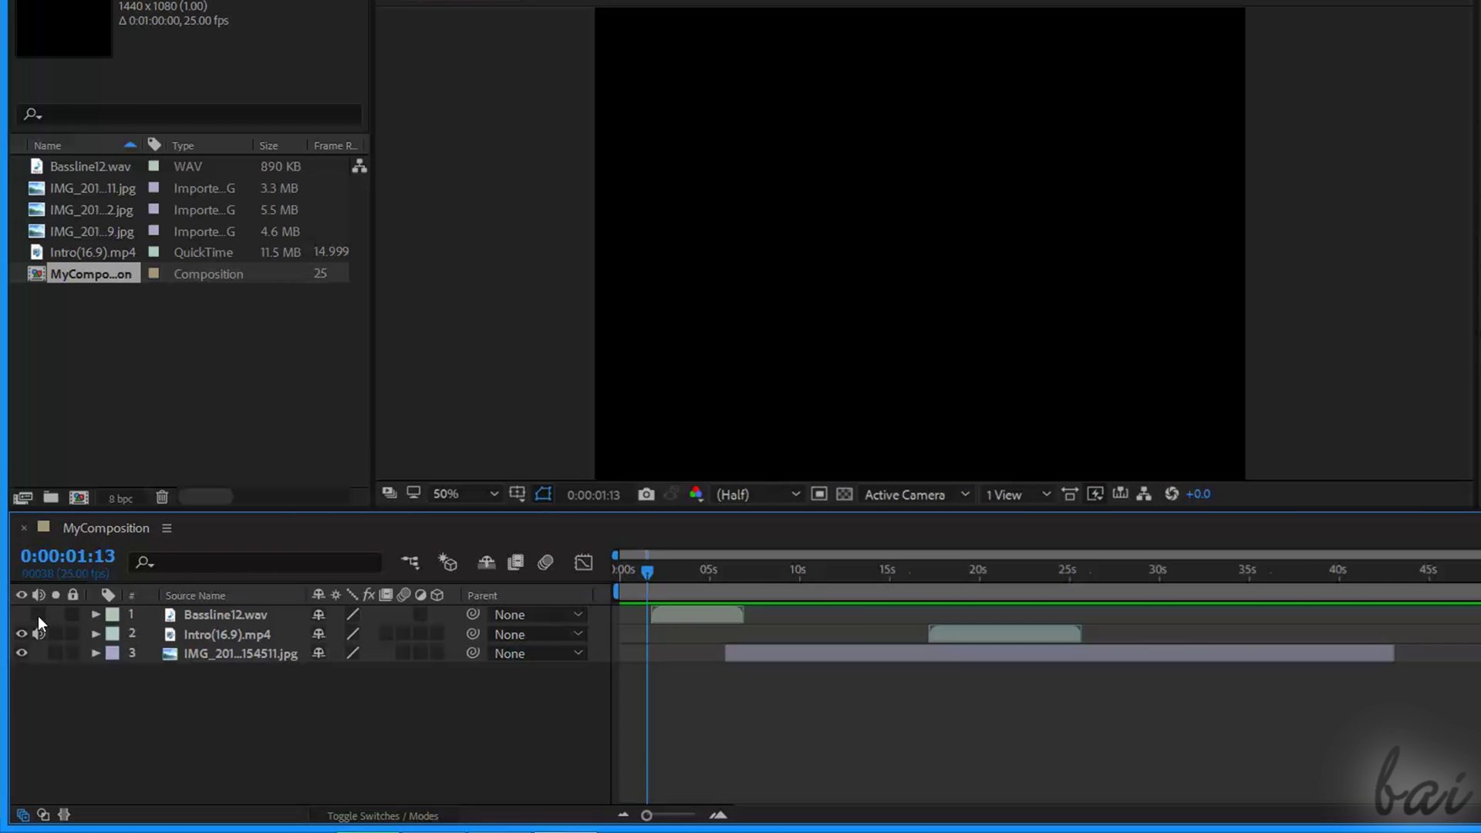
left_click(39, 615)
key("space")
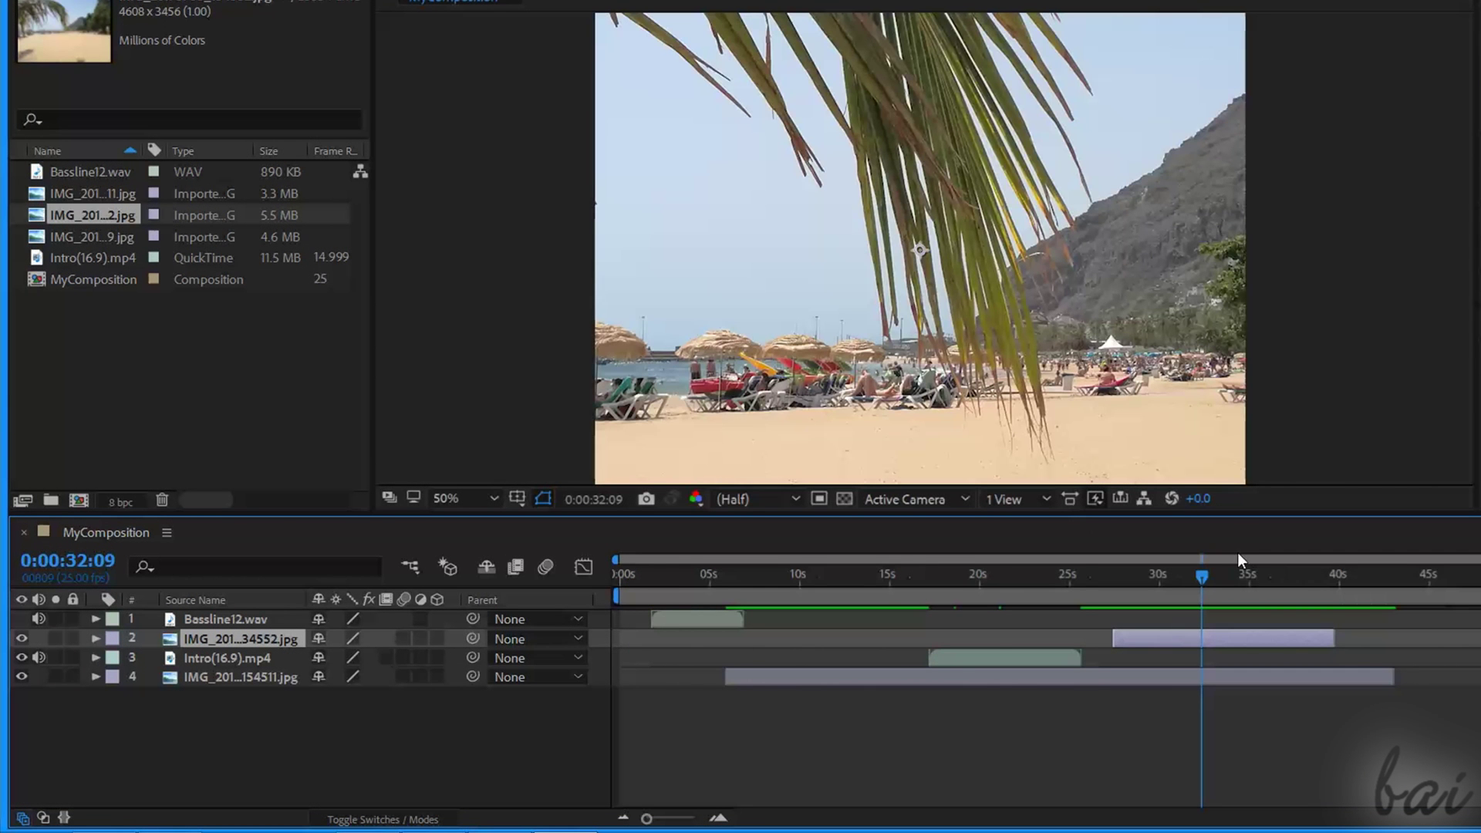
Solo the palm beach image layer and slide its clip slightly later in time.
left_click(55, 638)
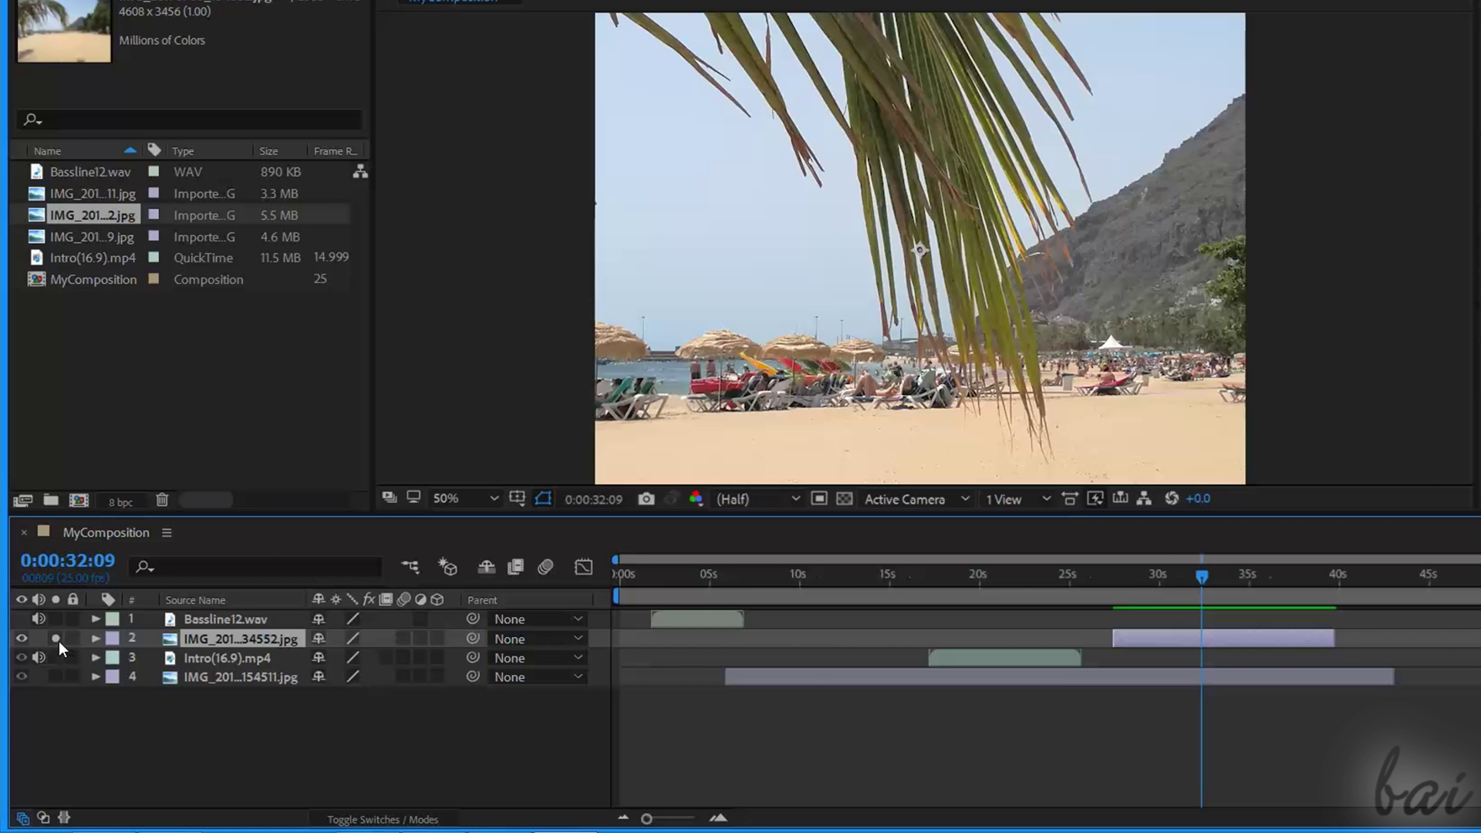
left_click(1099, 573)
left_click(1031, 576)
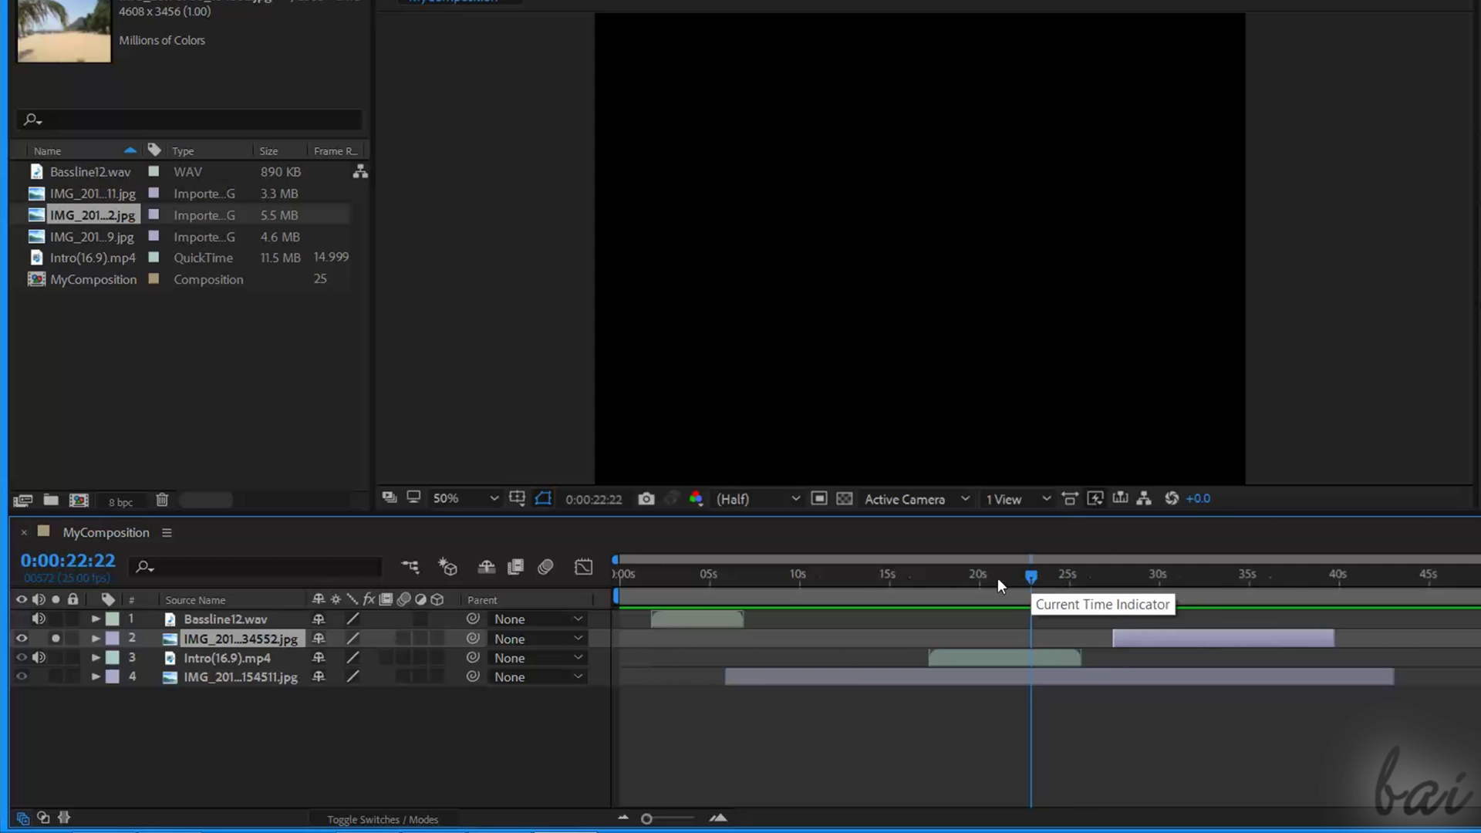
left_click(868, 576)
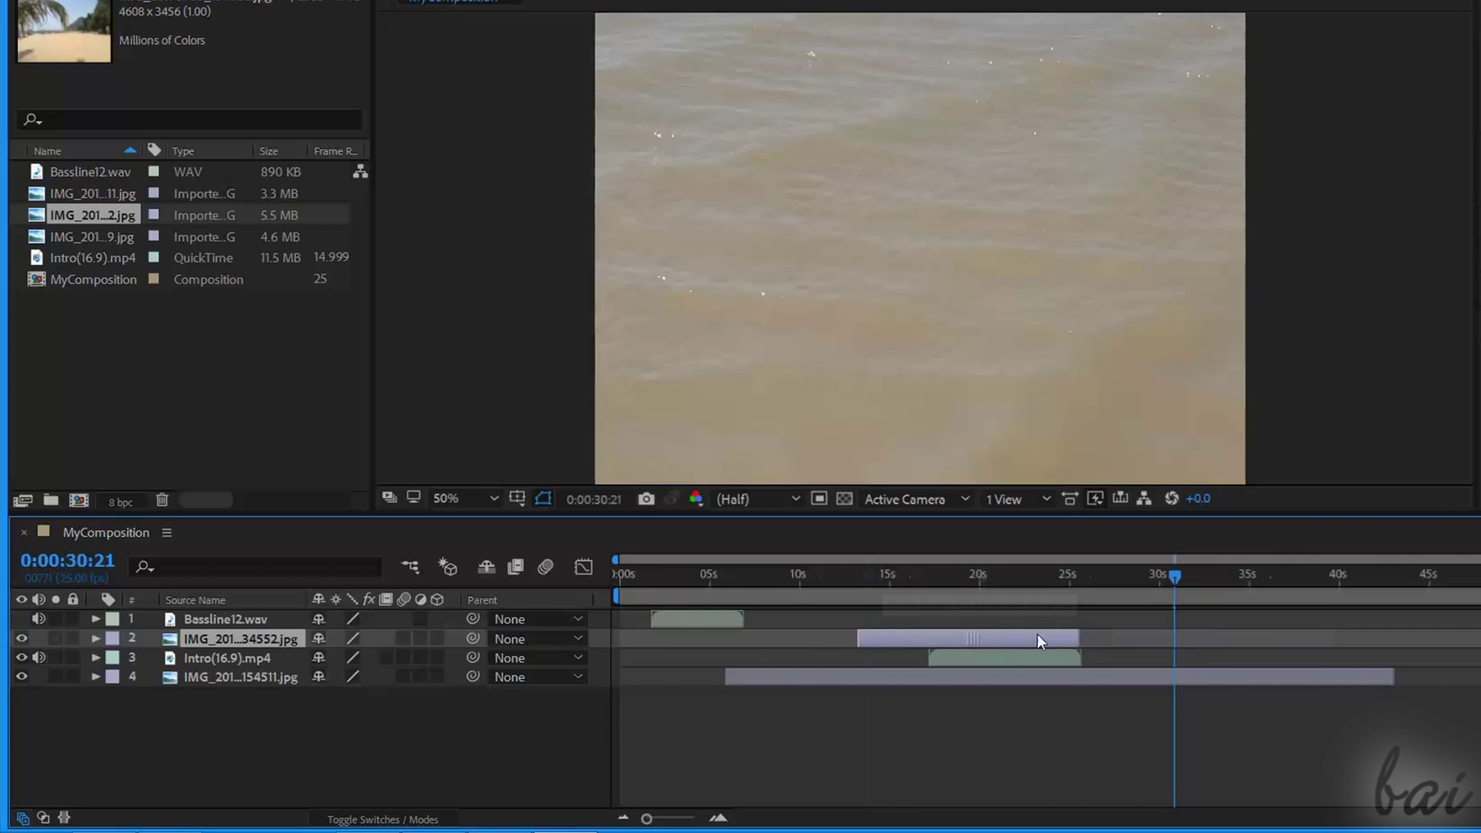
left_click_drag(1036, 632, 1229, 636)
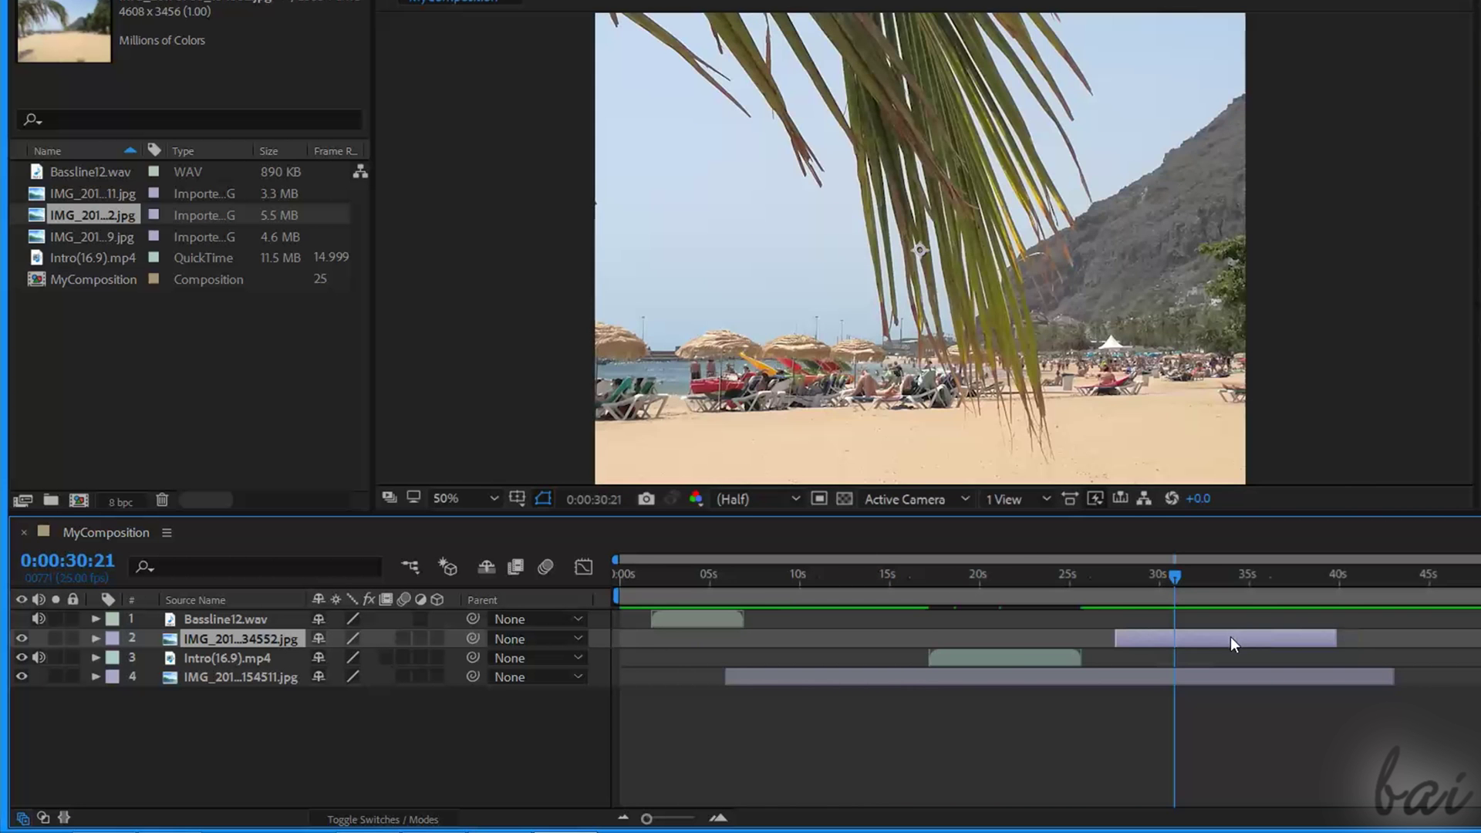
Lock and unlock layer 2, nudge its clip, and expand its properties.
left_click(72, 637)
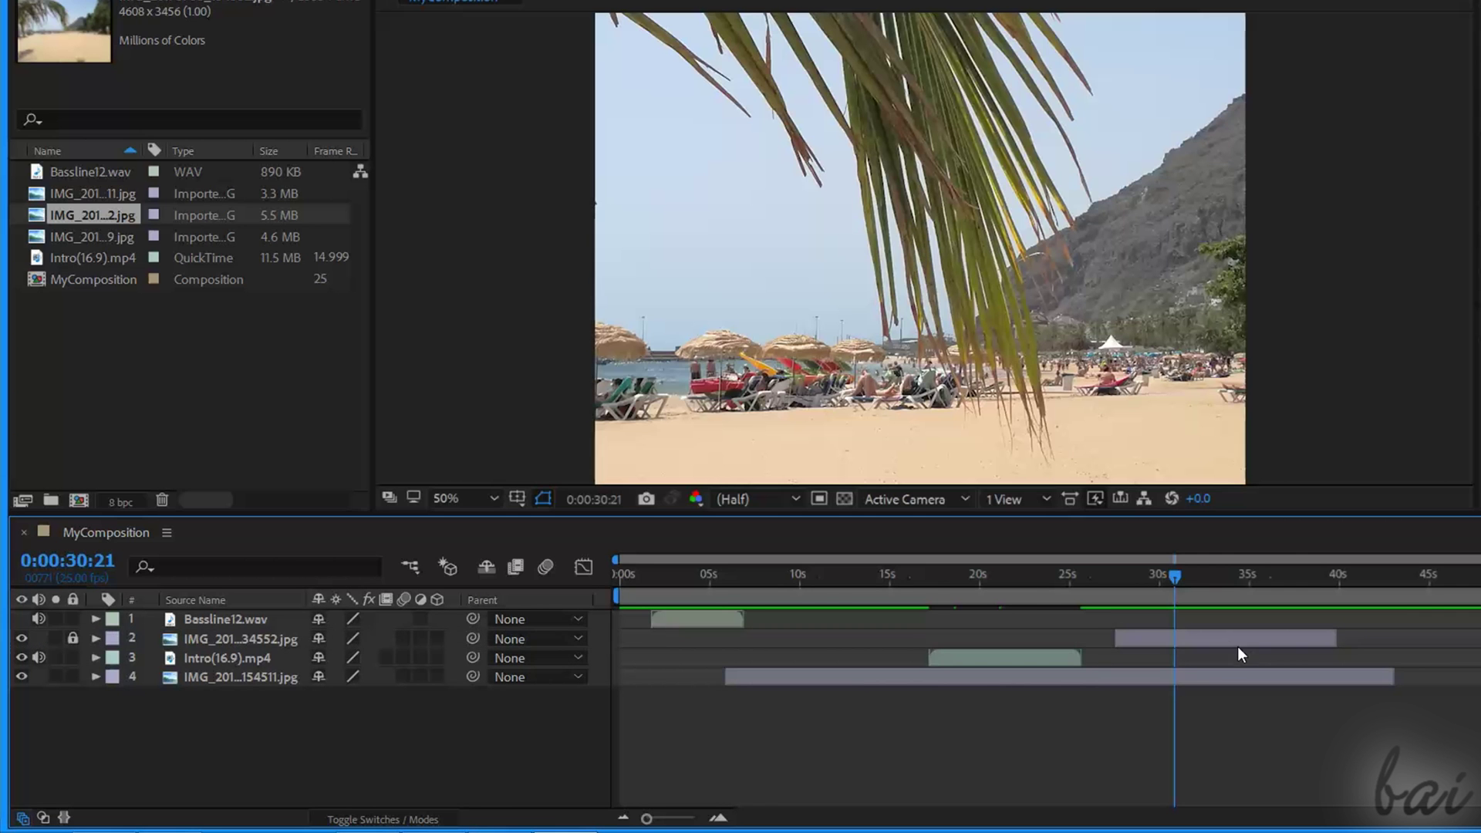
left_click(73, 639)
mouse_move(1229, 648)
left_mouse_down()
mouse_move(1105, 642)
mouse_move(1232, 633)
left_mouse_up()
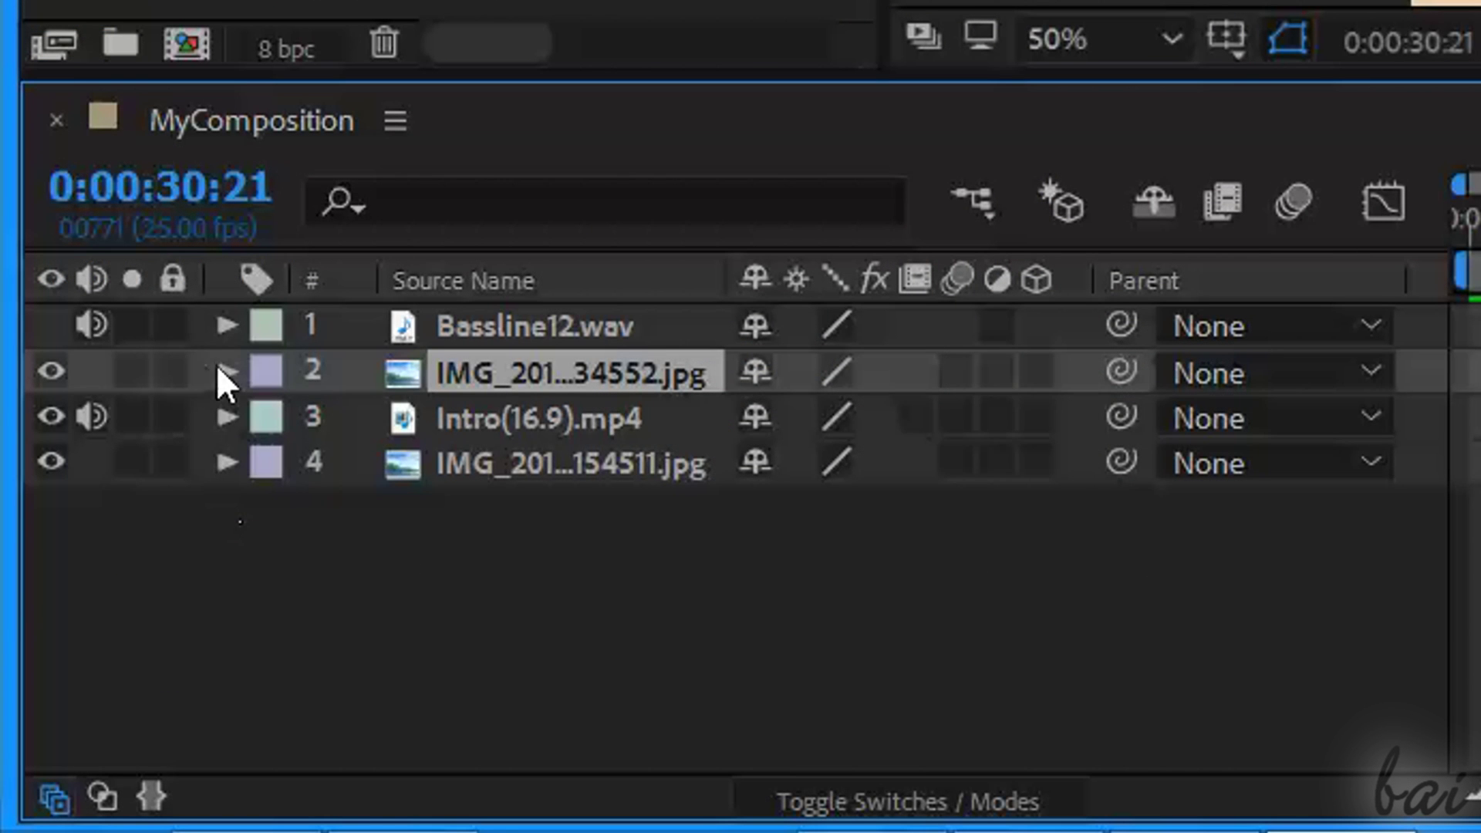
left_click(222, 370)
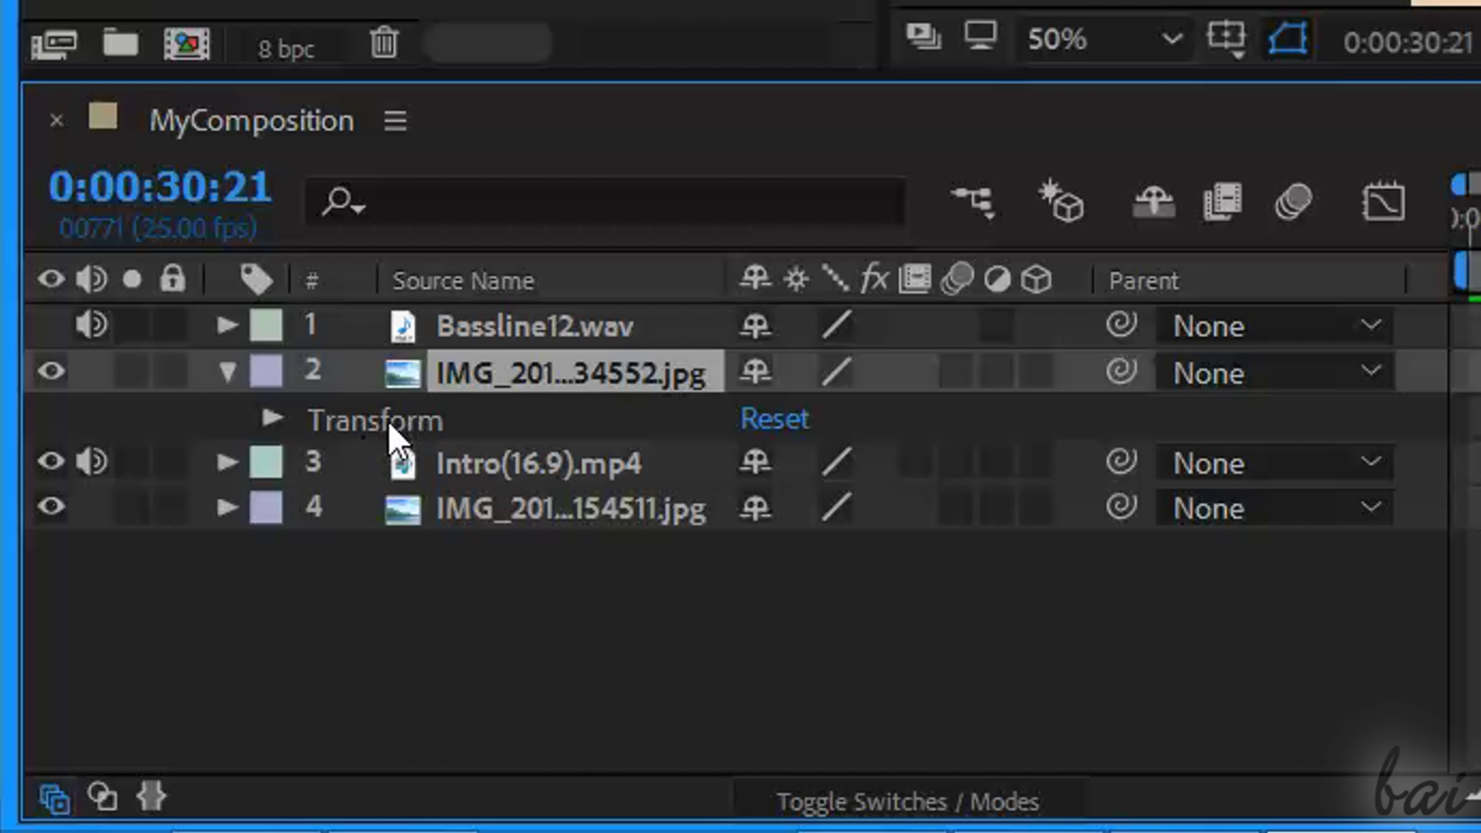
Scrub layer 2's Position, Scale, Rotation and Anchor Point to shrink and shift the photo.
left_click(270, 419)
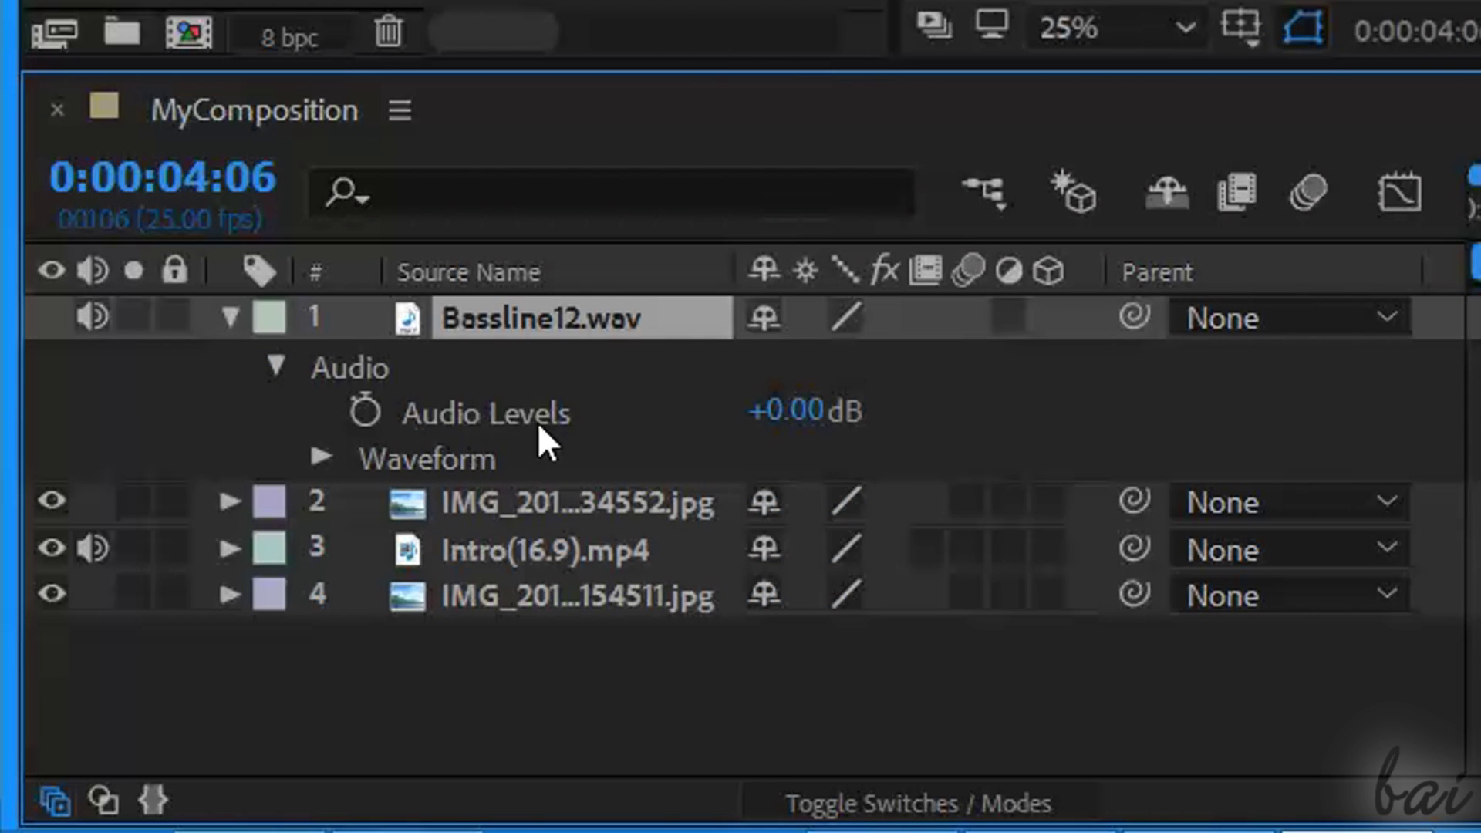
left_click_drag(780, 410, 724, 437)
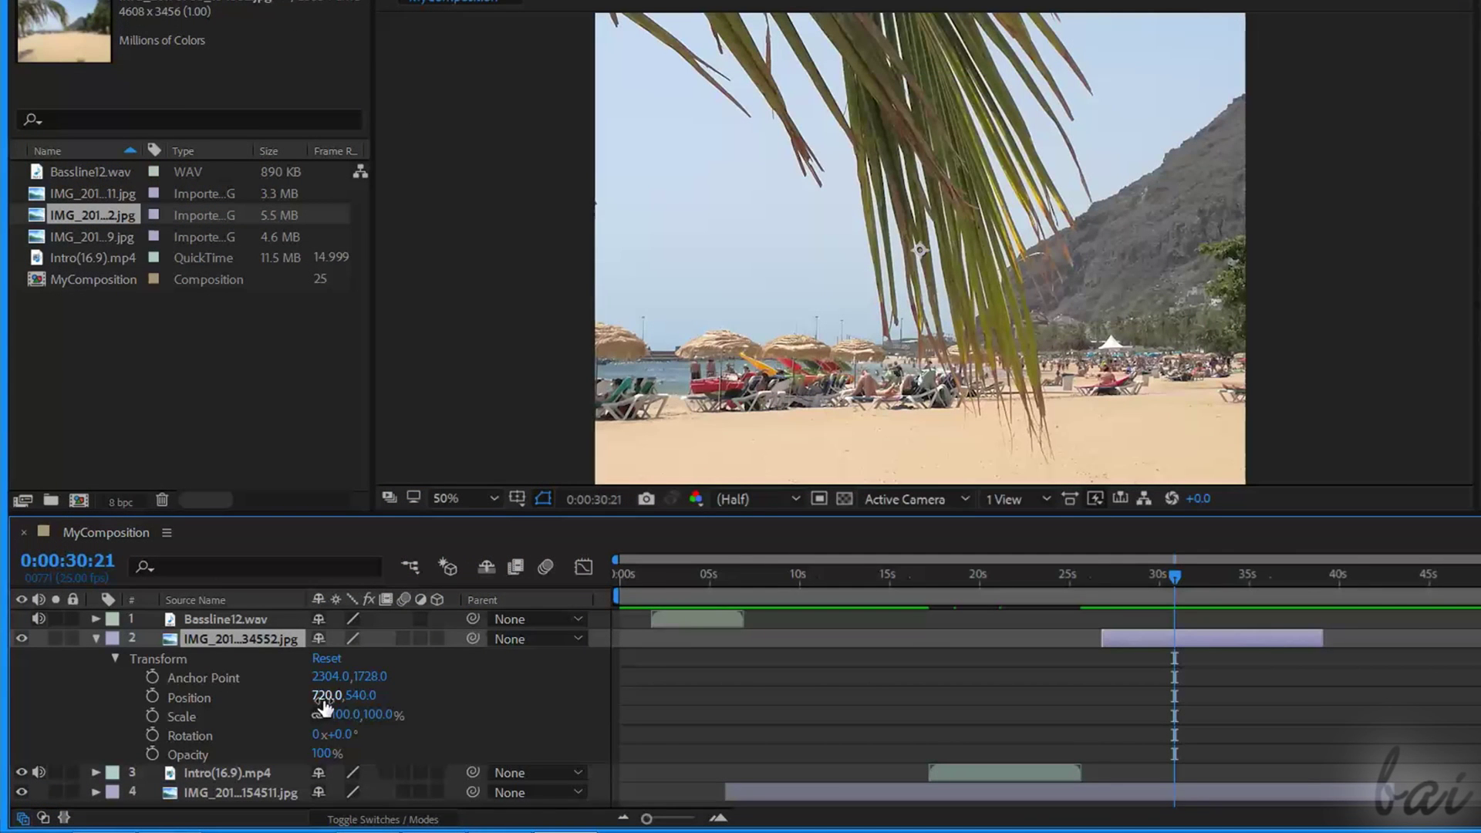
left_click_drag(324, 705, 520, 699)
left_click_drag(344, 714, 261, 706)
mouse_move(340, 740)
left_mouse_down()
mouse_move(366, 740)
mouse_move(297, 738)
mouse_move(347, 742)
left_mouse_up()
left_click_drag(323, 676, 521, 711)
left_click_drag(331, 734, 405, 758)
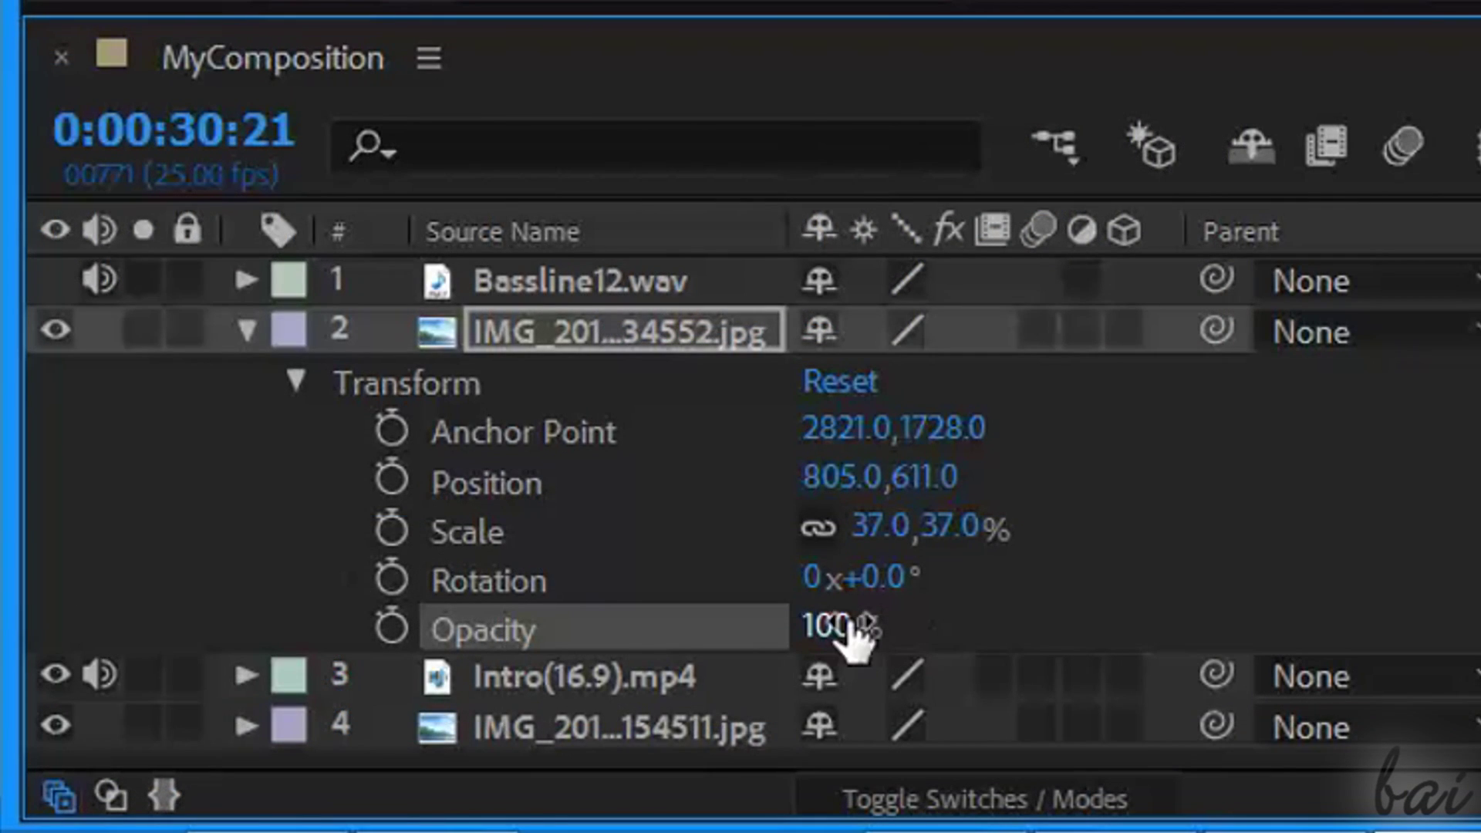
Lower the beach photo's Opacity, typing 90 then settling at 74%.
left_click_drag(845, 620, 625, 614)
left_click(829, 629)
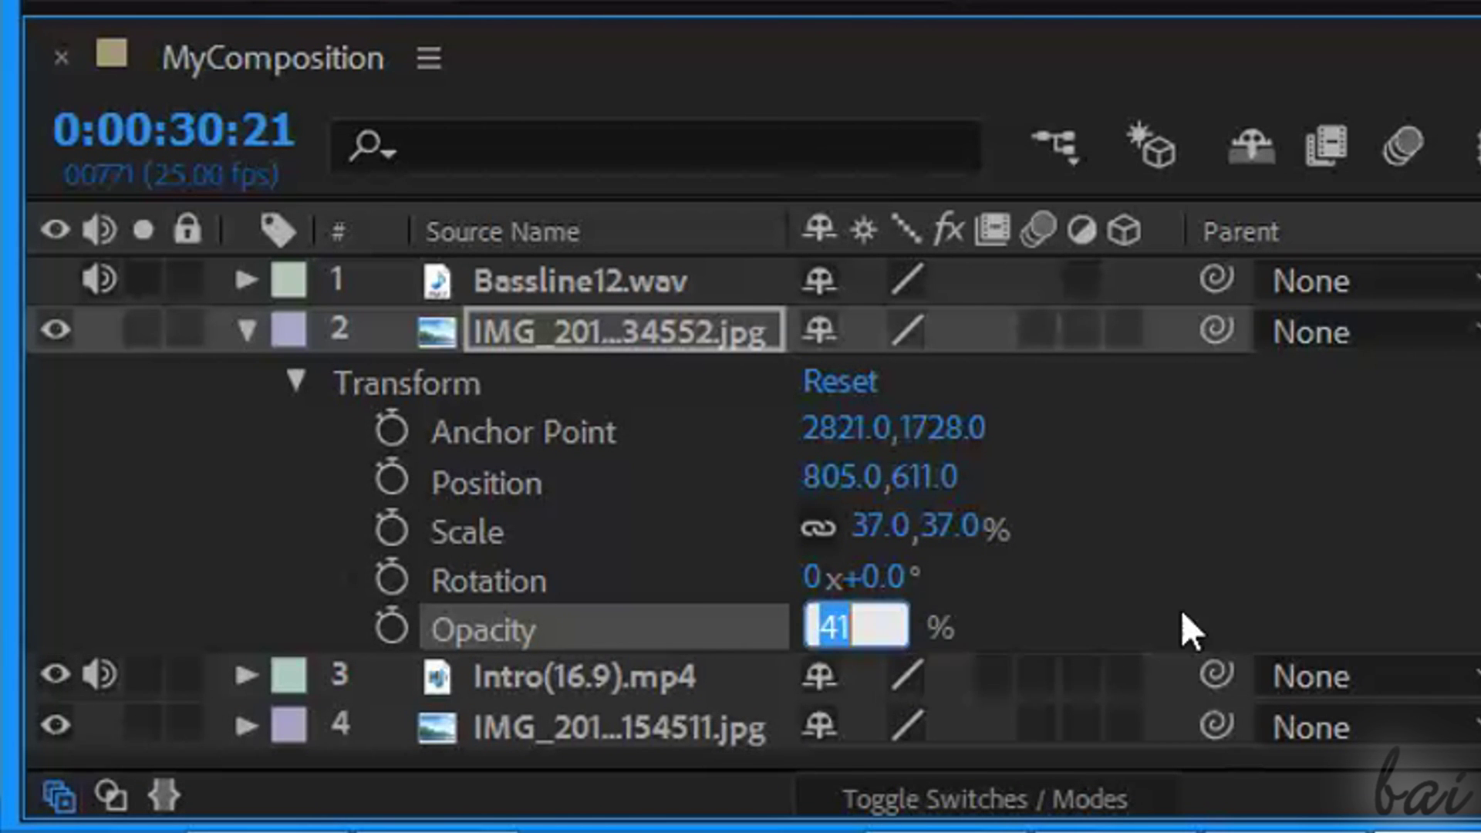
type("90")
key("Return")
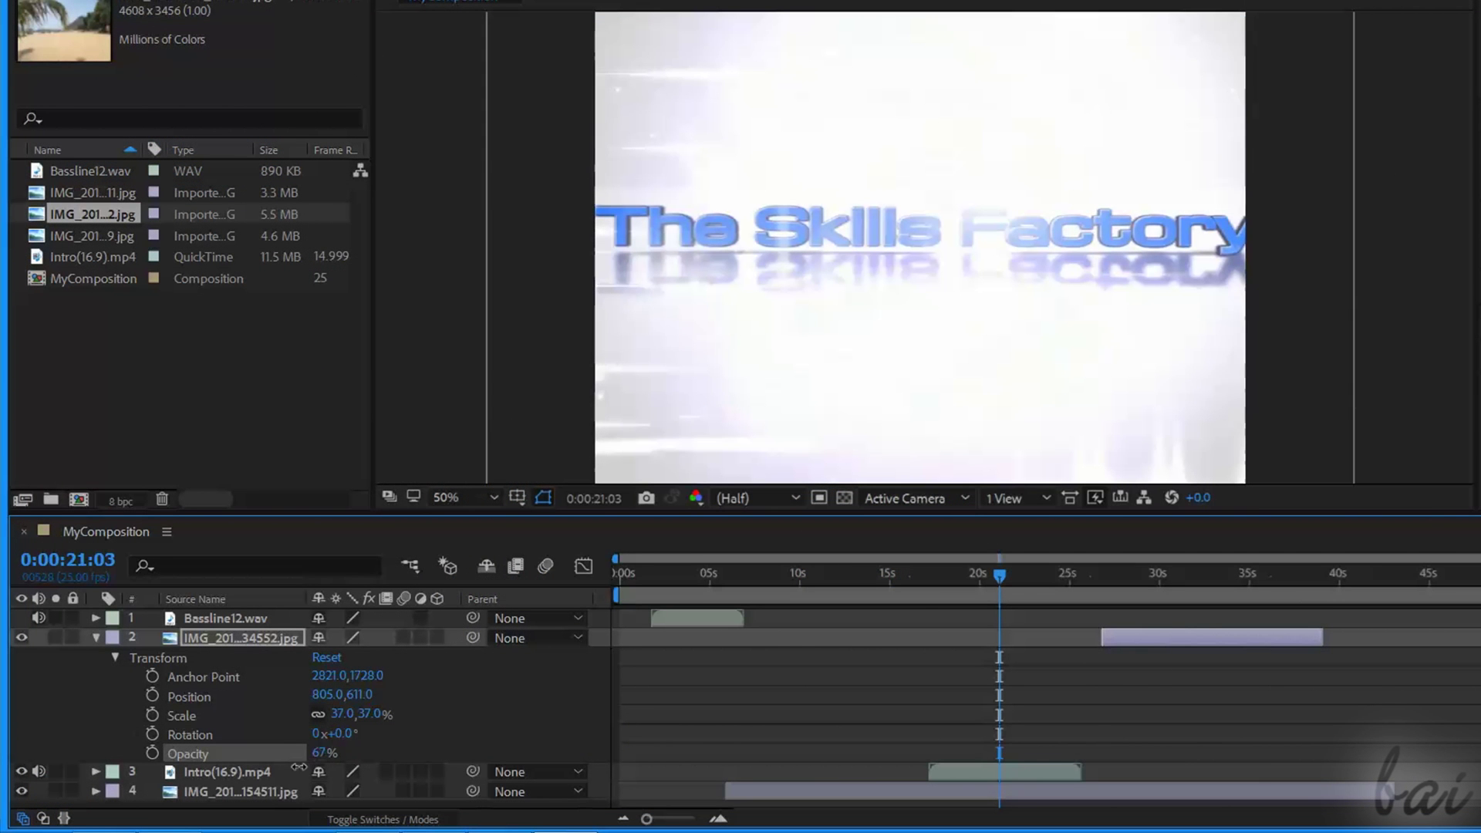
left_click_drag(306, 770, 852, 343)
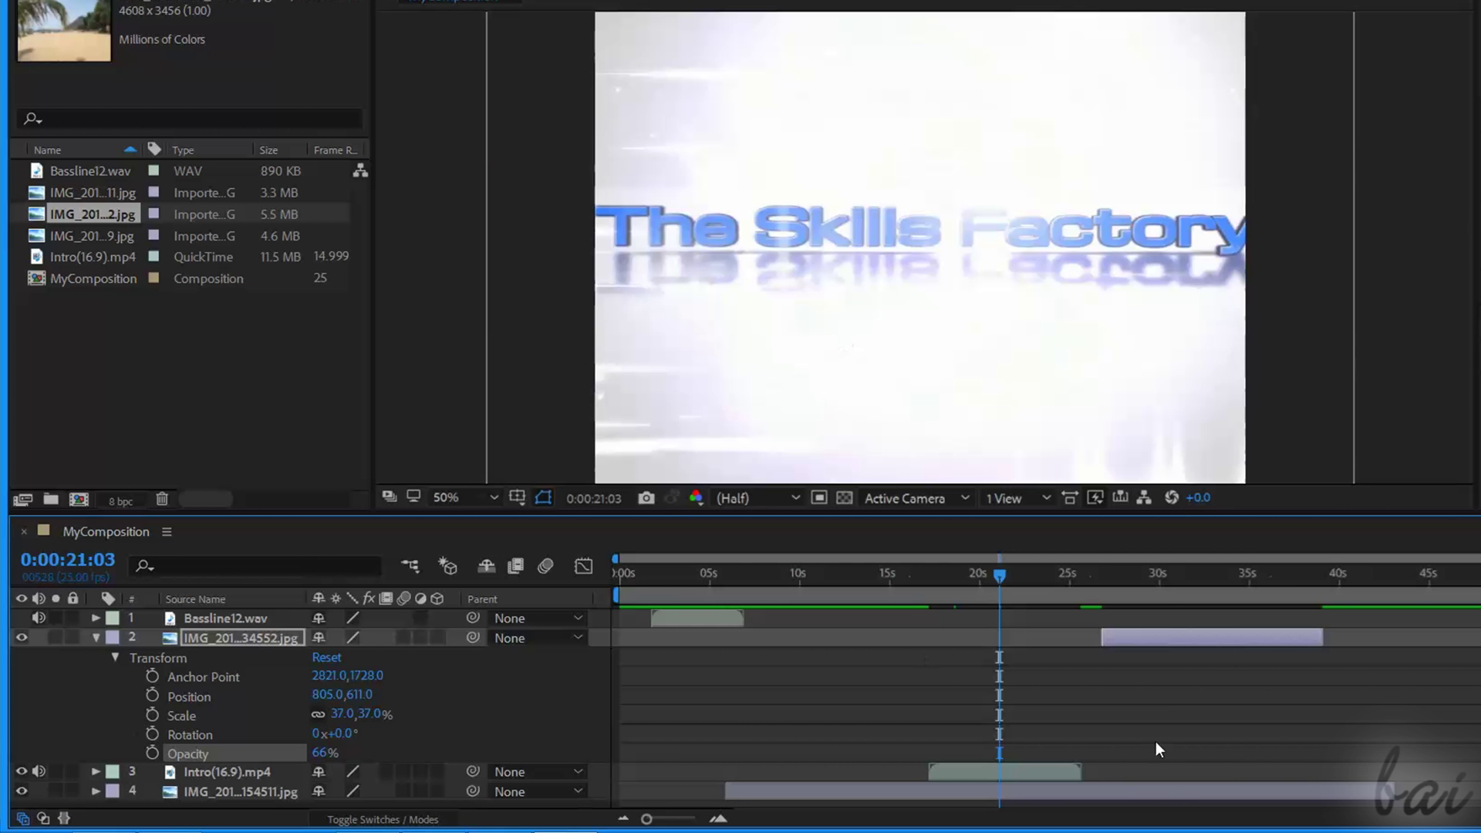
left_click(1172, 573)
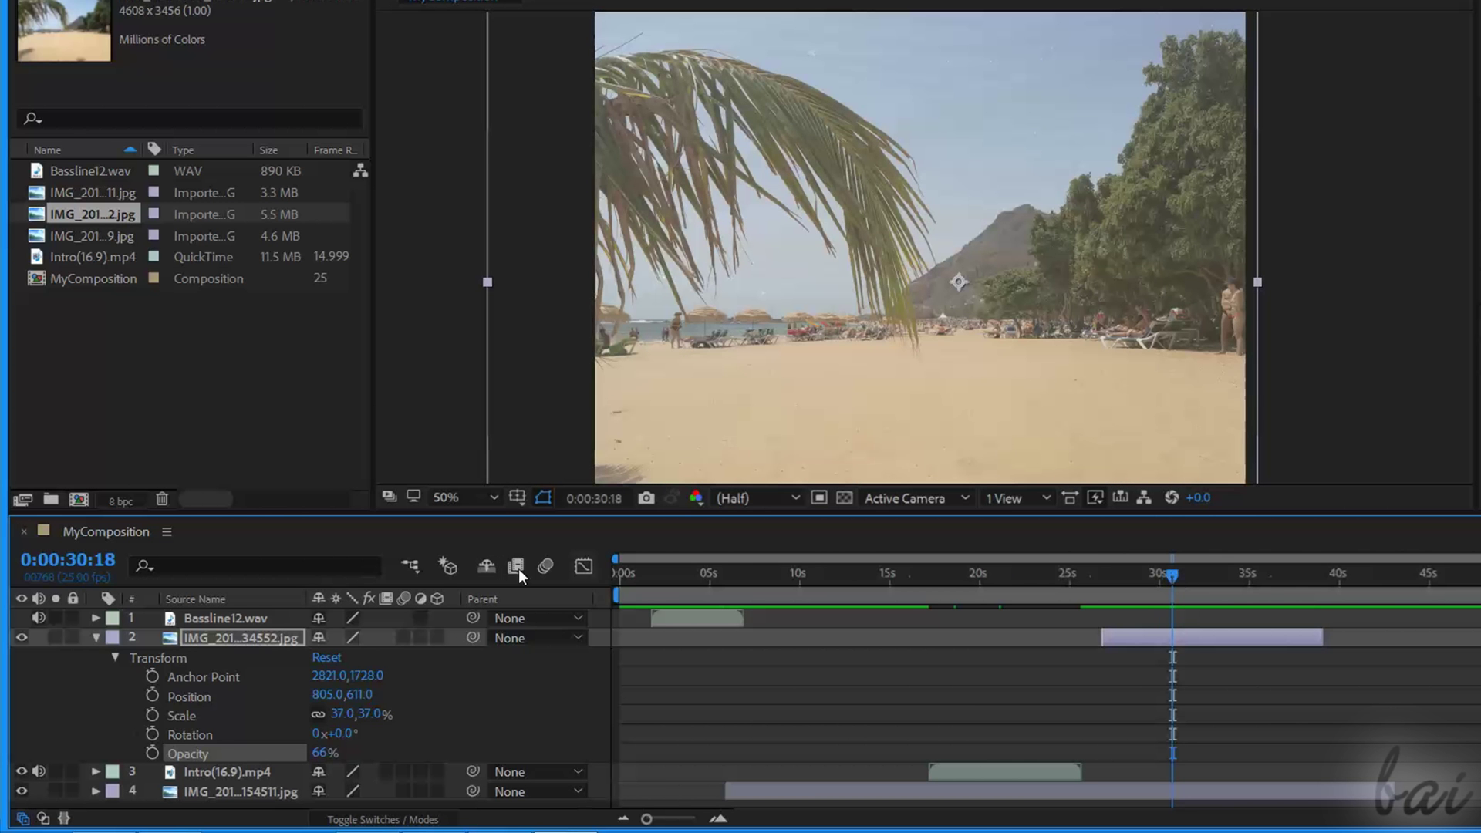
left_click_drag(325, 762, 335, 762)
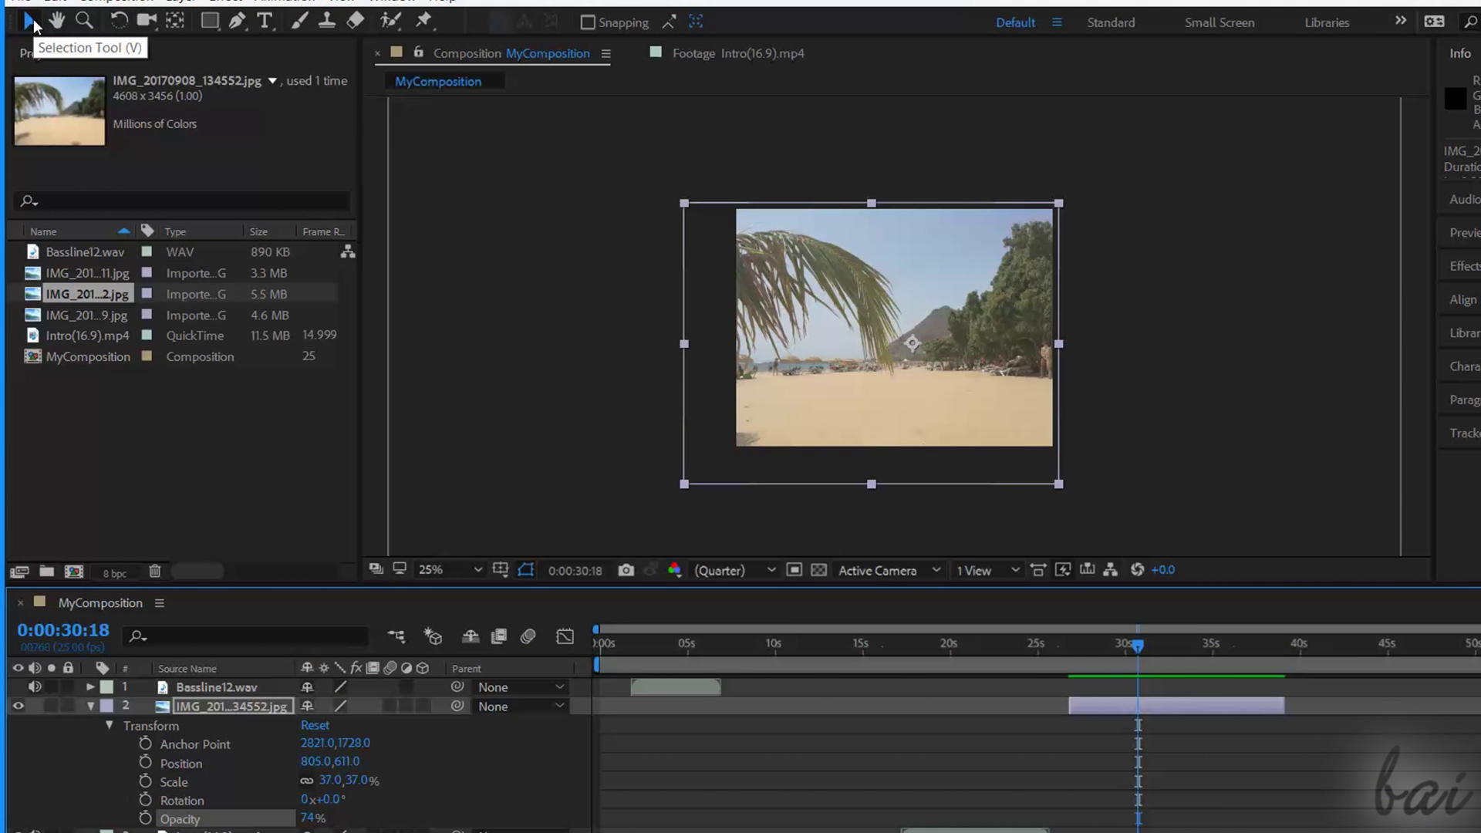
Move, resize and rotate the beach photo on the canvas, then Reset its Transform.
left_click(221, 687)
left_click(217, 706)
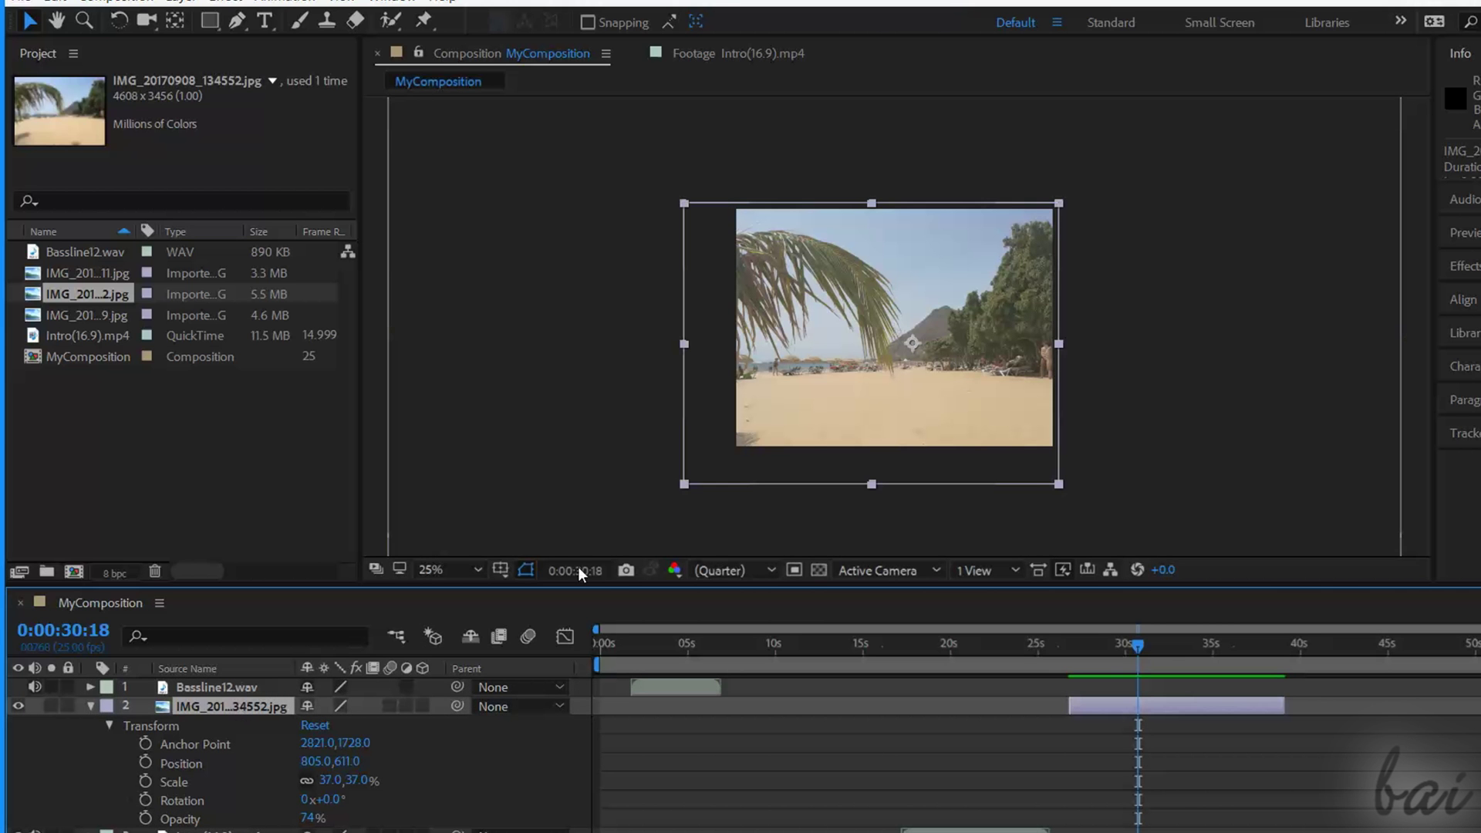
left_click_drag(826, 307, 896, 276)
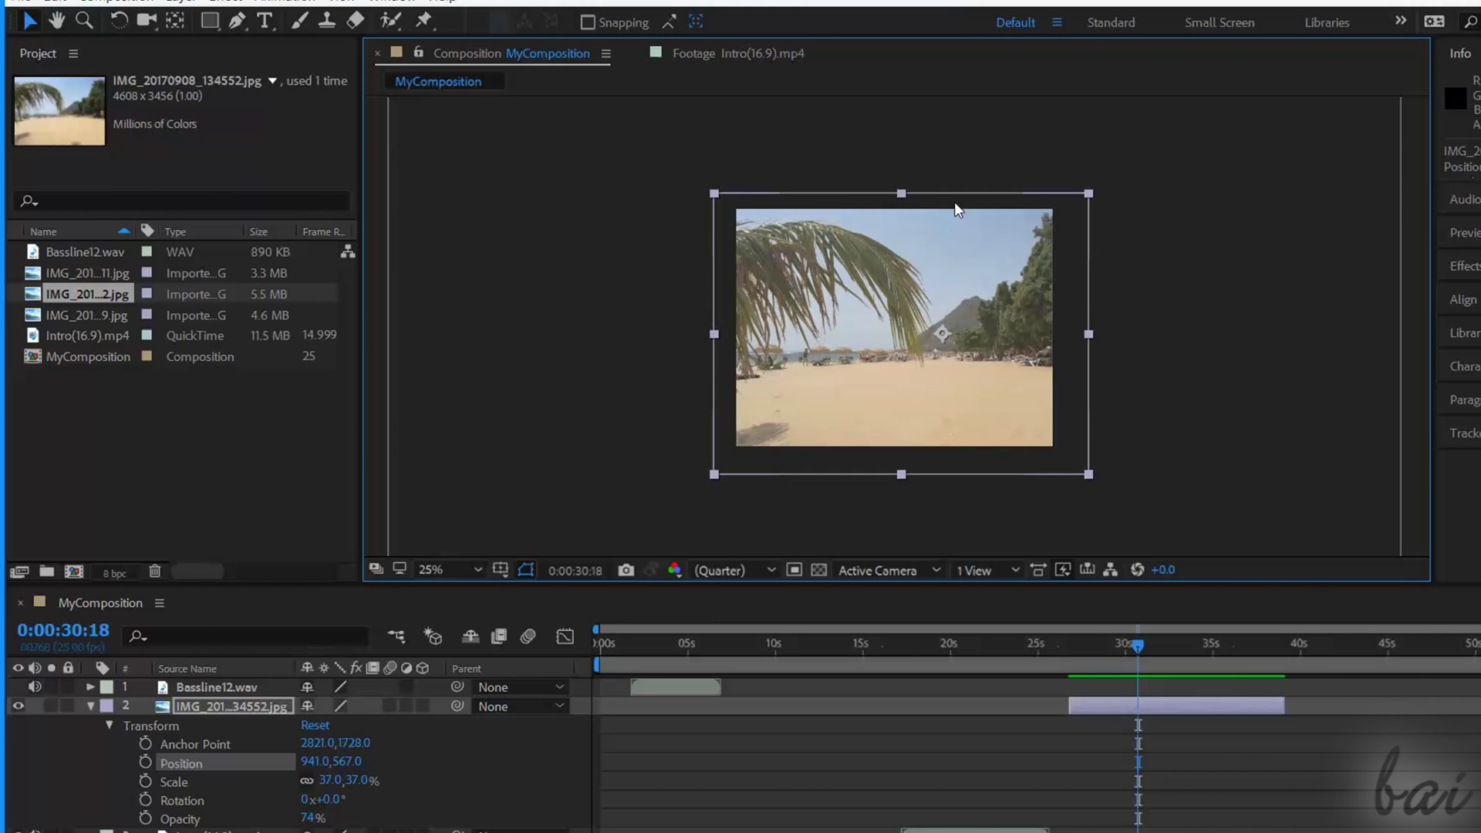
mouse_move(714, 193)
left_mouse_down()
mouse_move(737, 216)
mouse_move(783, 172)
mouse_move(703, 198)
mouse_move(725, 202)
left_mouse_up()
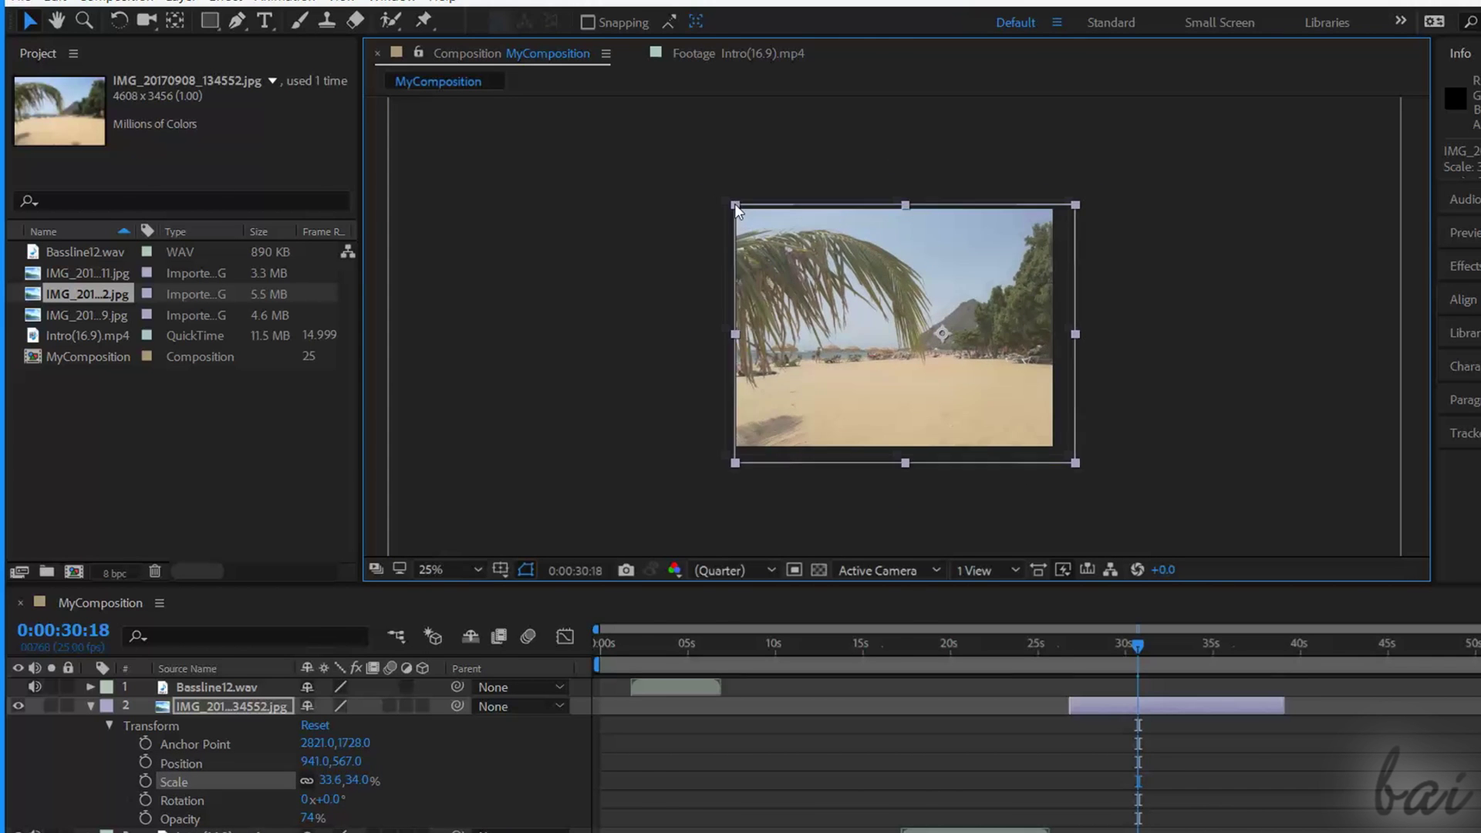
left_click(120, 21)
left_click_drag(610, 261, 646, 164)
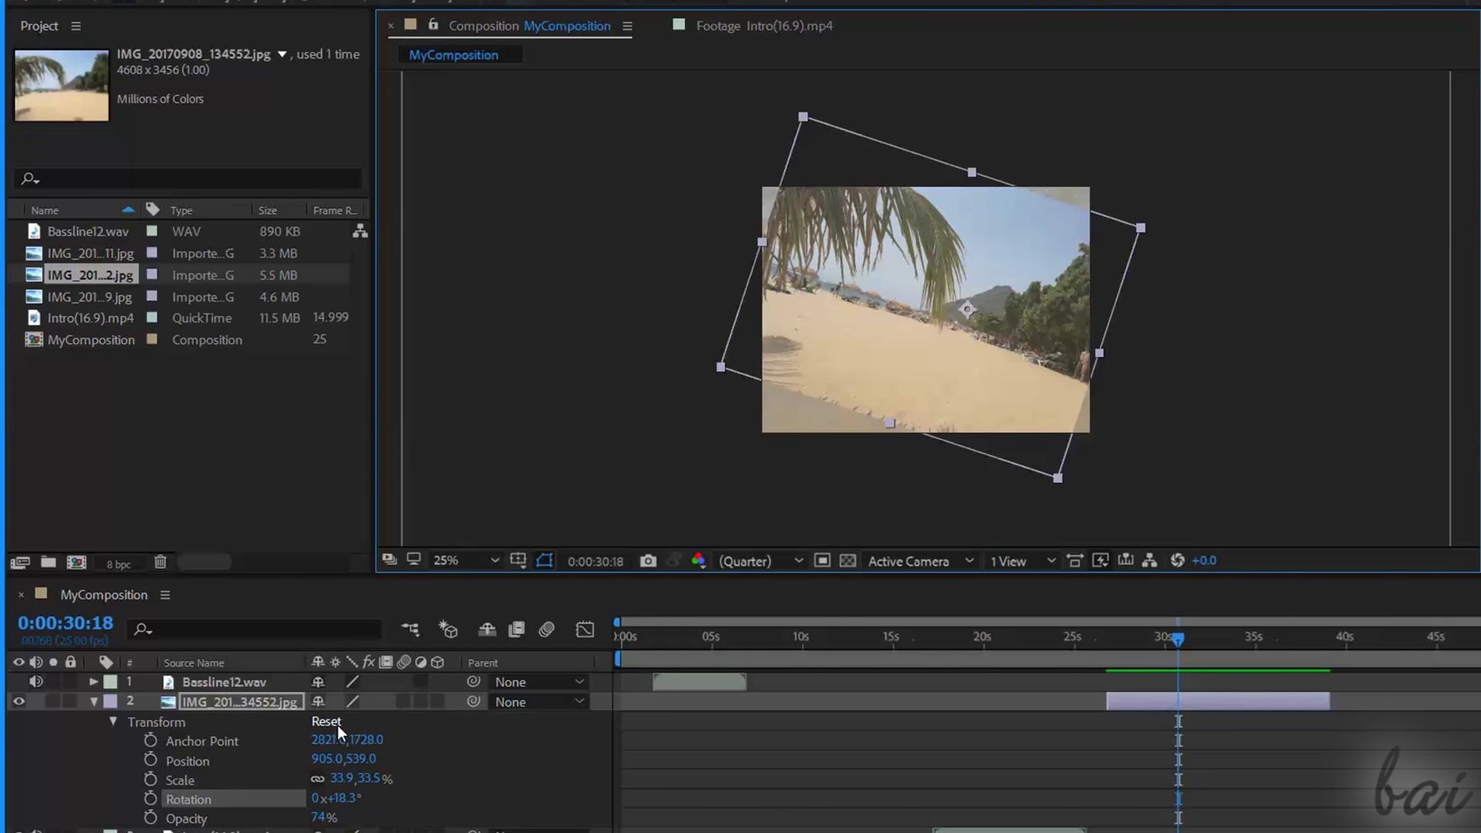
left_click(333, 723)
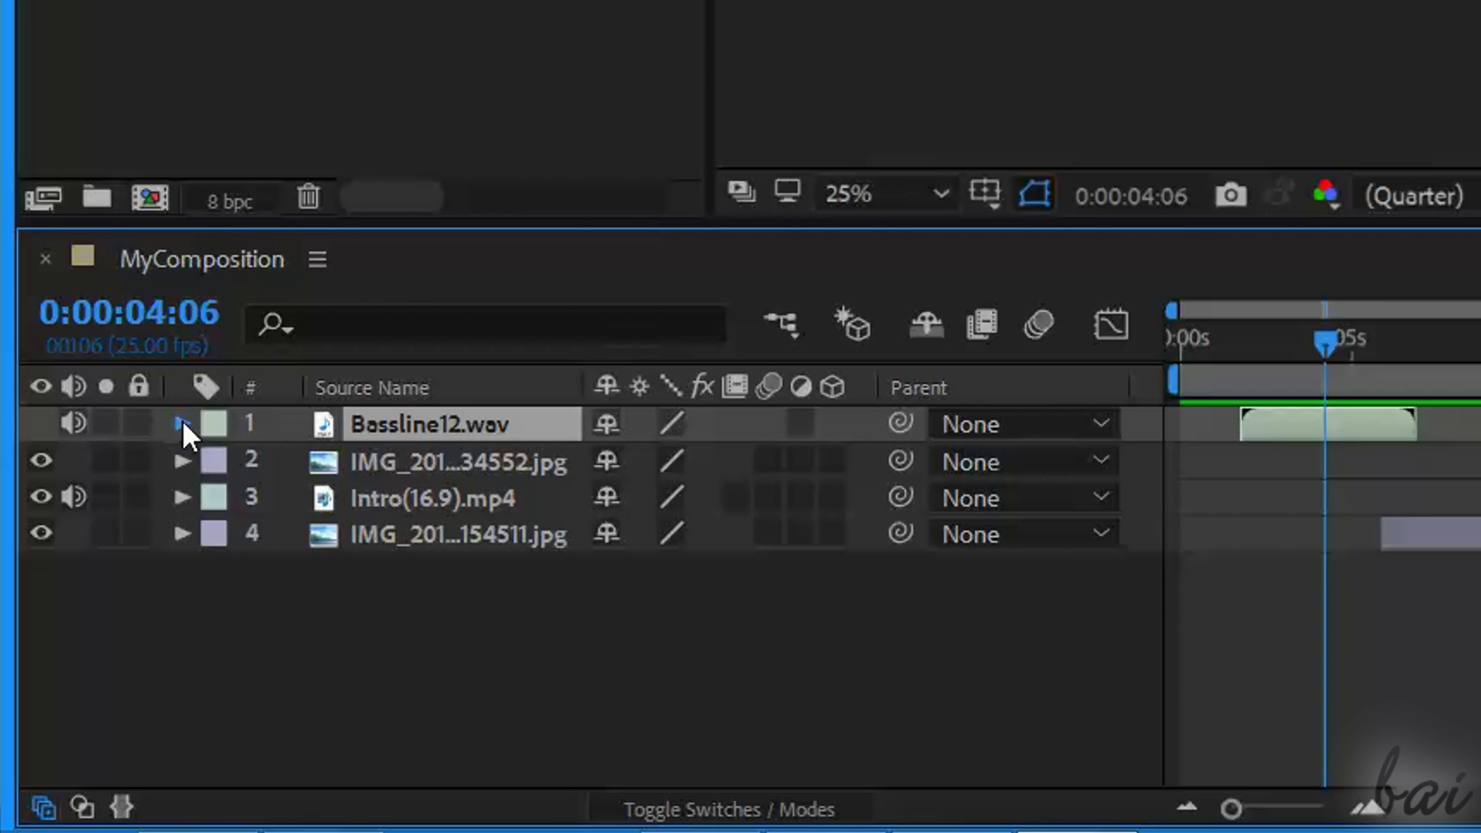
Lower Bassline12.wav's Audio Levels to -32 dB and preview the audio with its waveform.
left_click(182, 423)
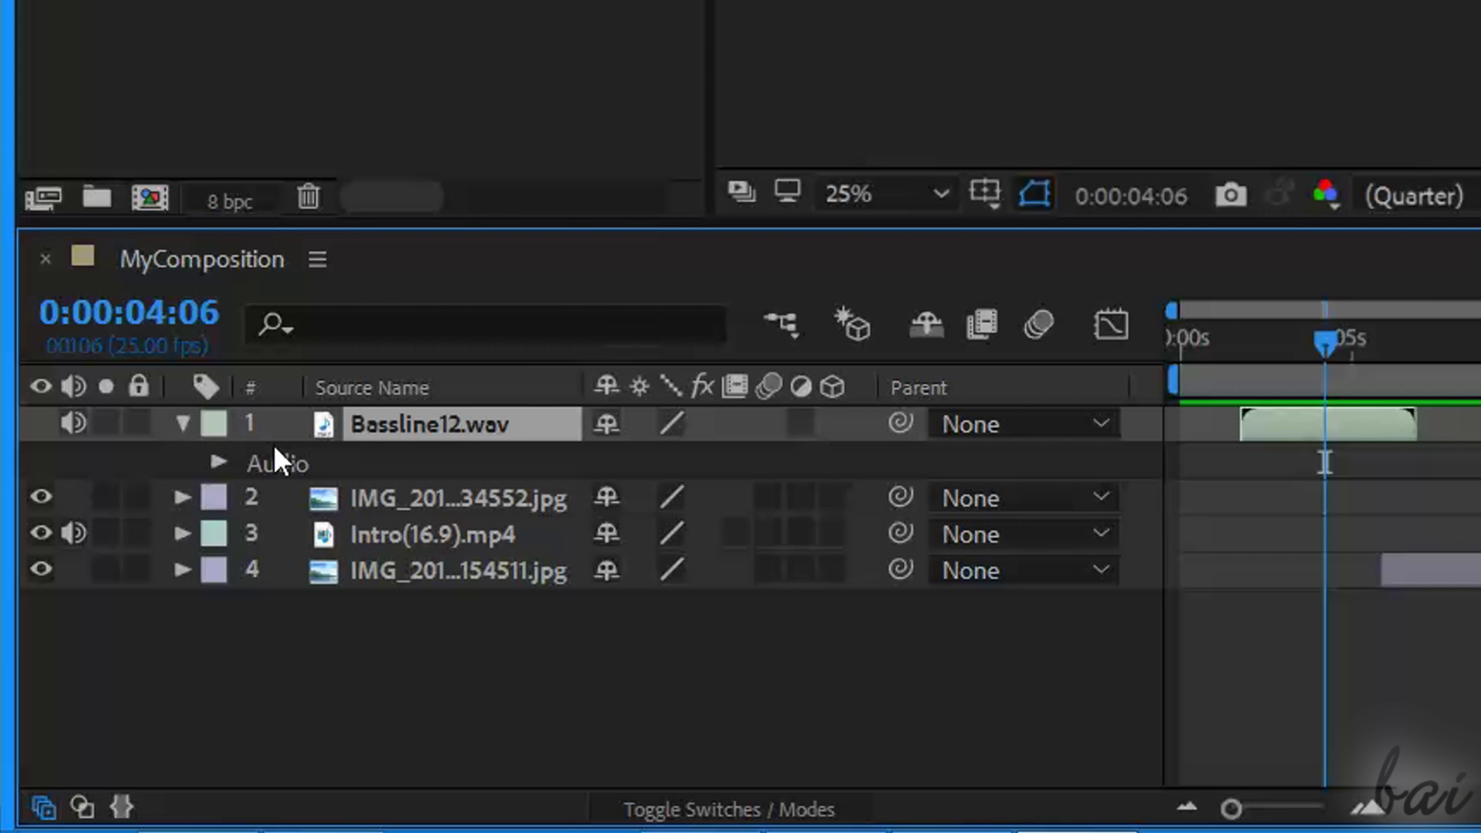
left_click(219, 462)
left_click_drag(645, 502, 574, 523)
left_click(1208, 332)
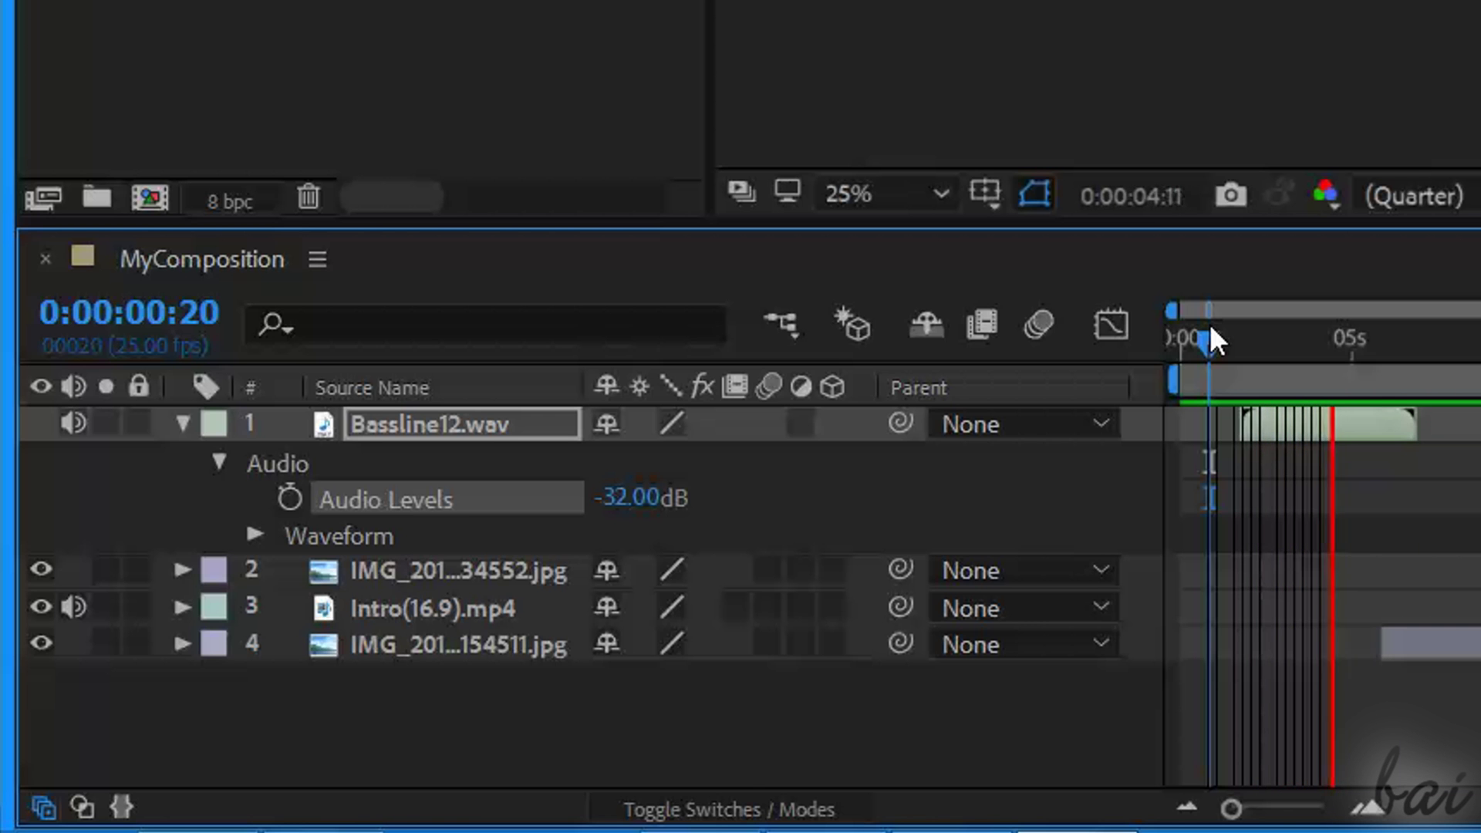
left_click(1209, 322)
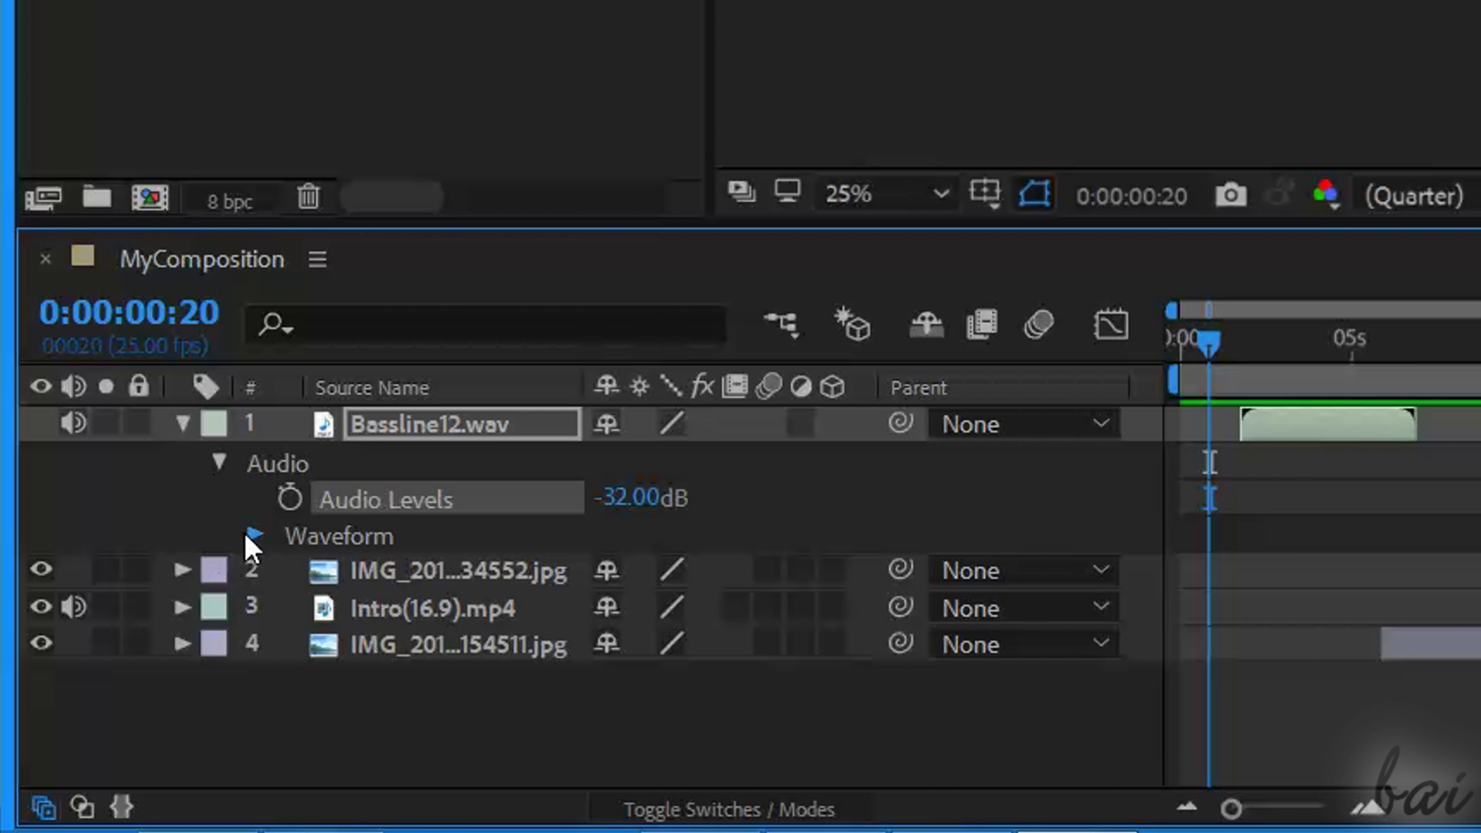
left_click(255, 536)
left_click(1300, 338)
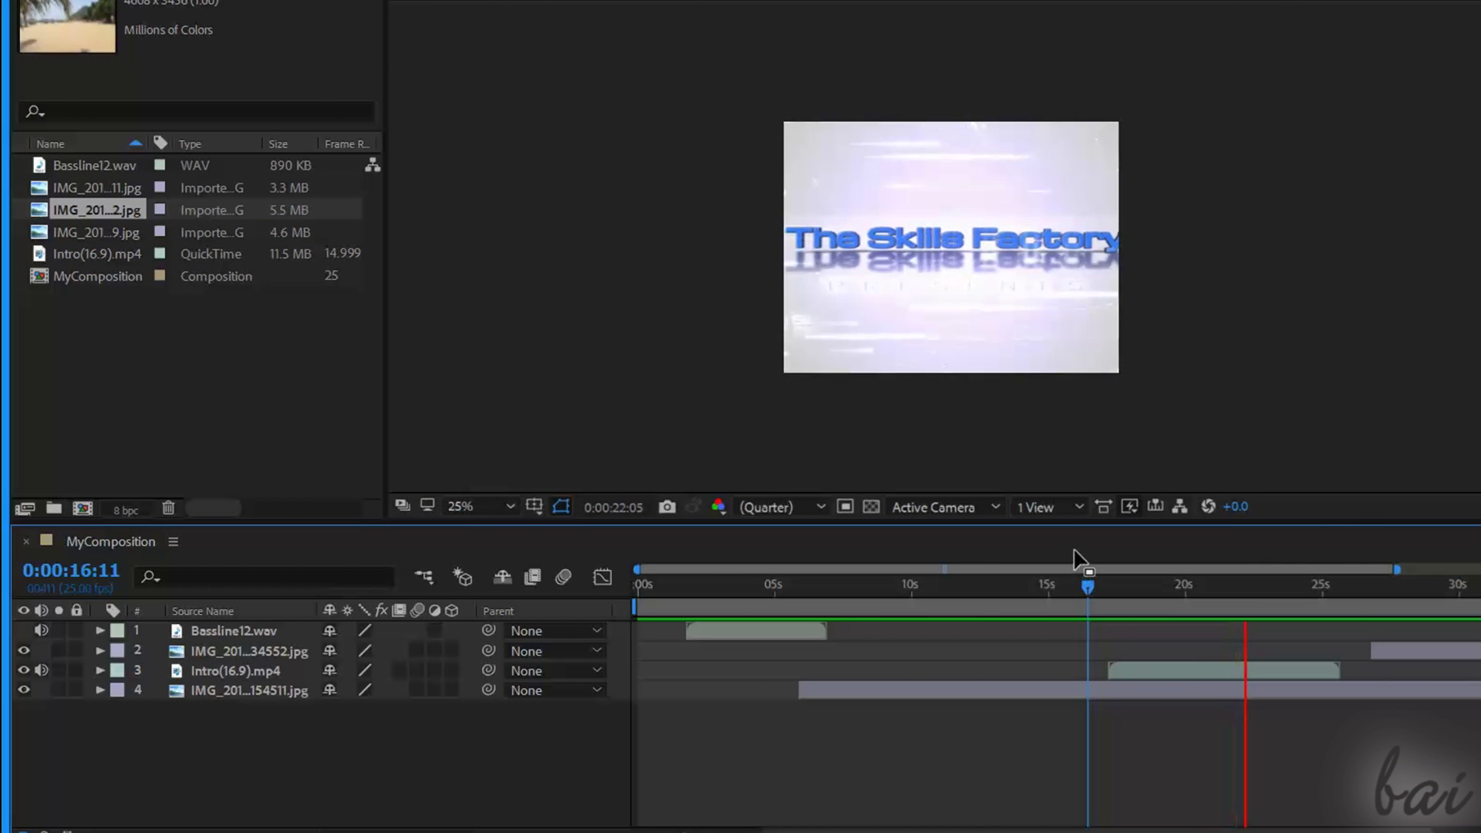
key("space")
Expand the Intro(16.9).mp4 layer and open and close its Transform and Audio groups.
left_click(99, 670)
left_click(119, 690)
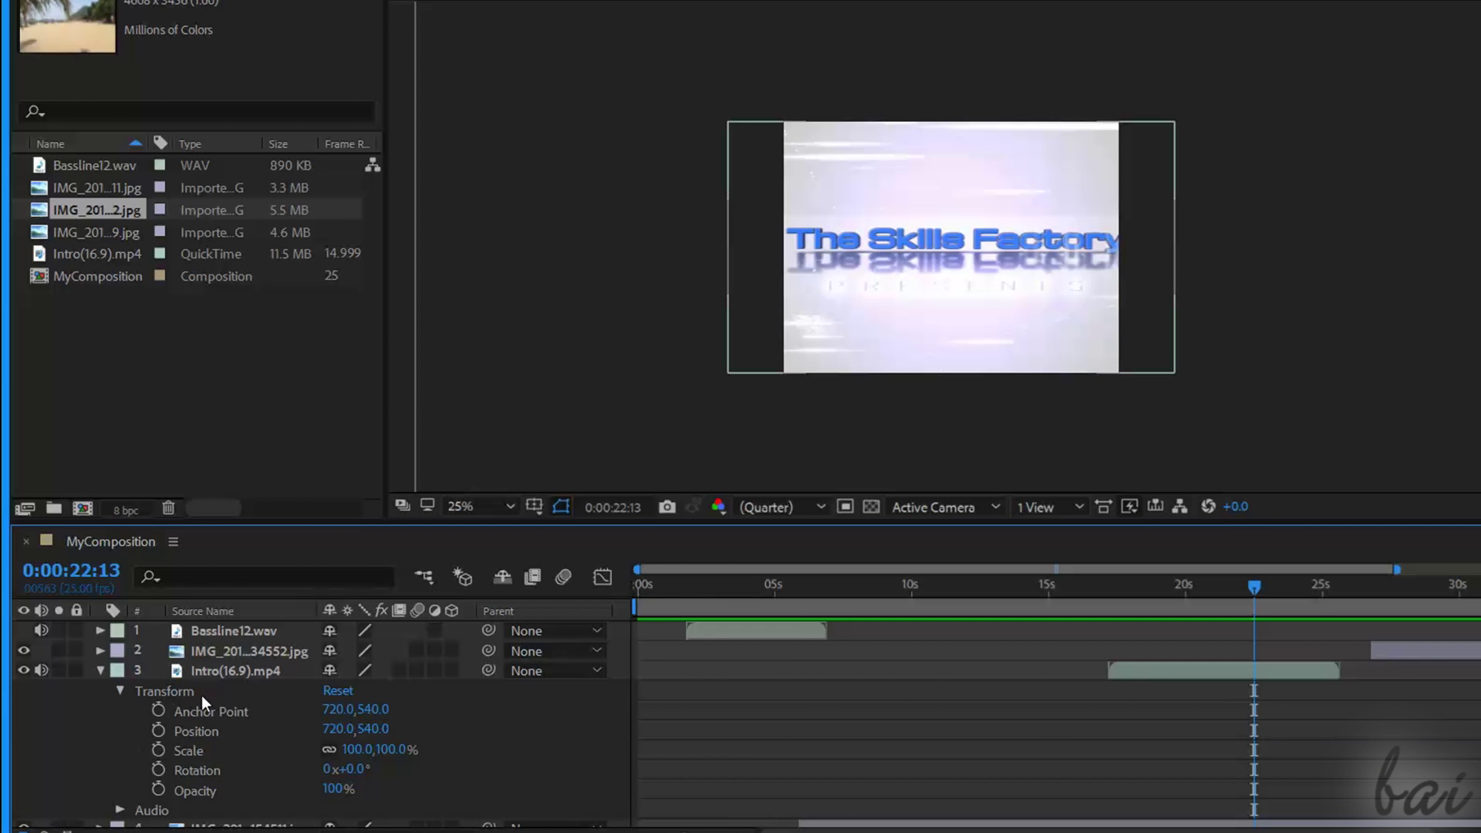
left_click(117, 690)
left_click(121, 710)
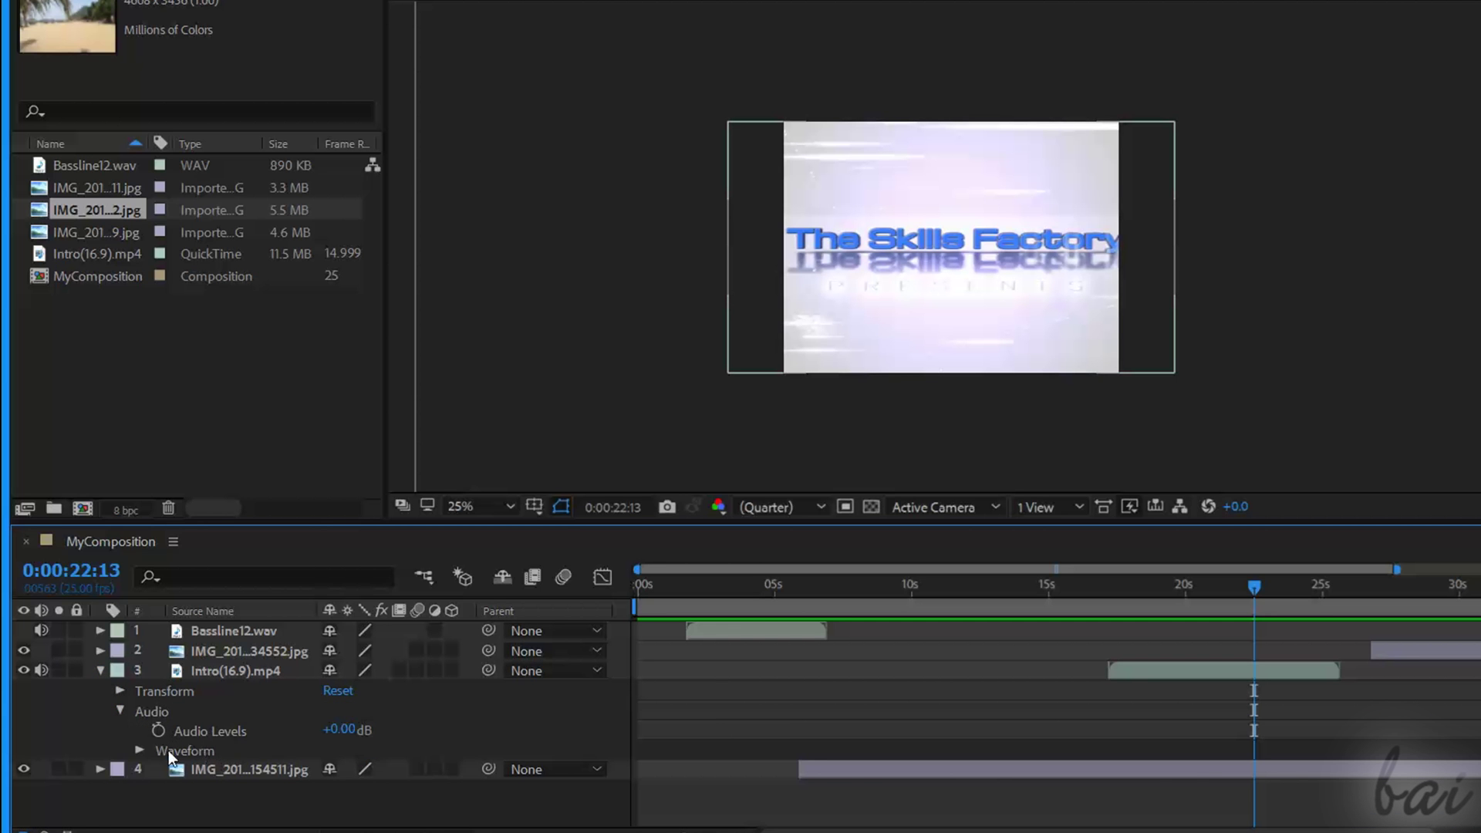
left_click(119, 711)
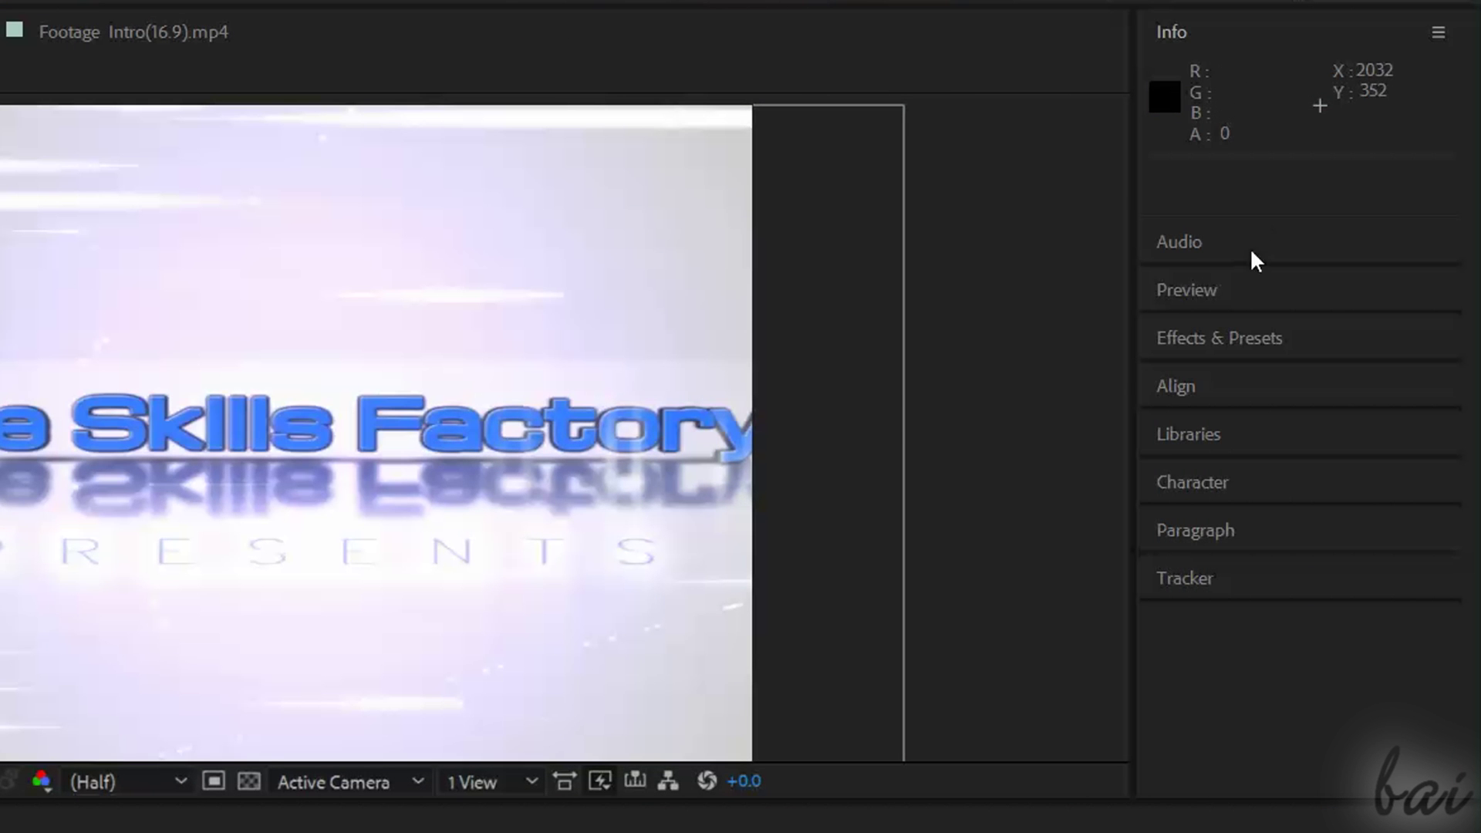
Apply Spherize and Radial Blur from Effects & Presets to the Intro(16.9).mp4 layer.
left_click(1178, 339)
left_click(1150, 303)
left_click(1151, 303)
left_click(1151, 330)
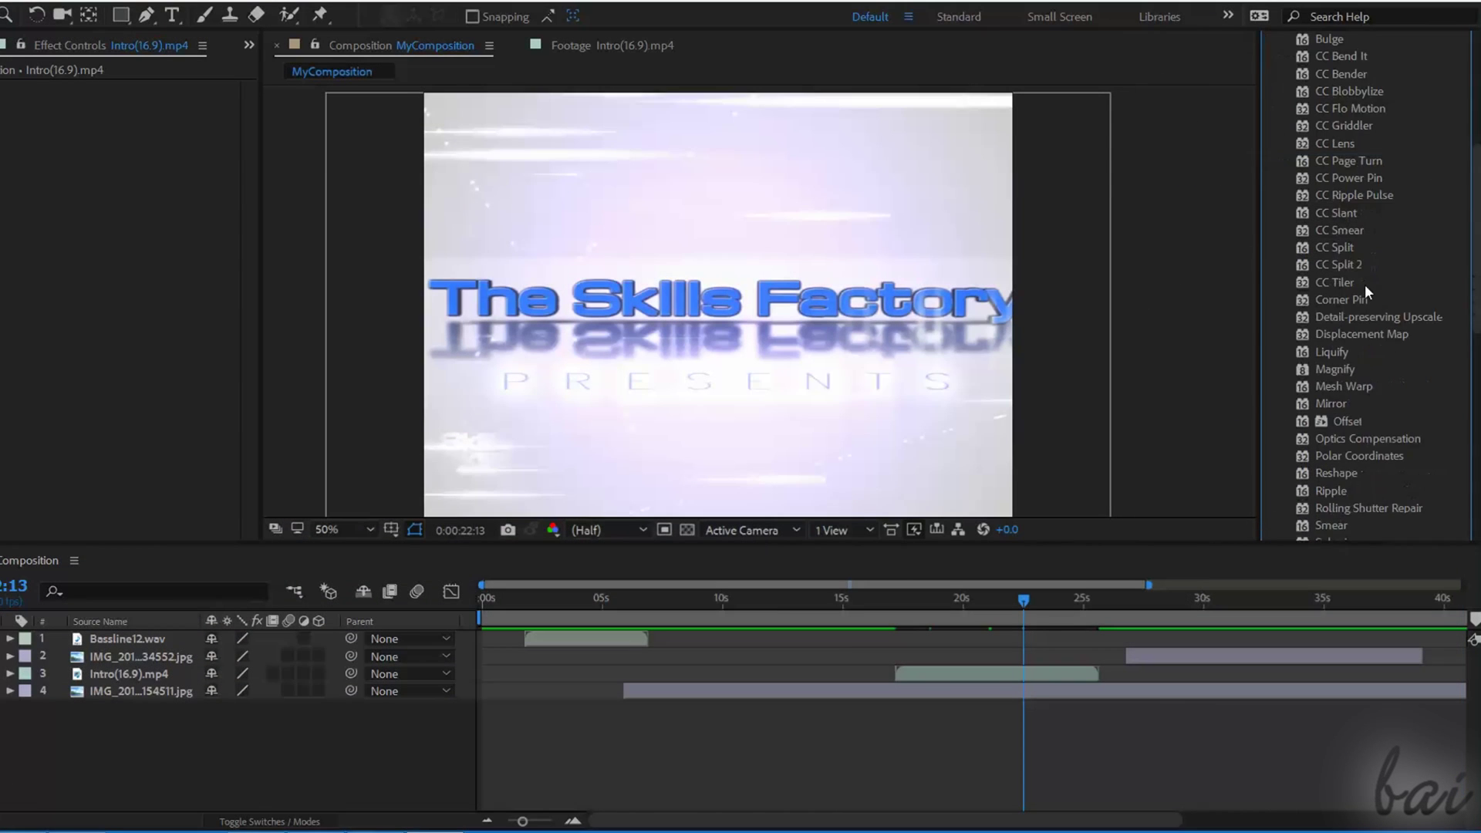
scroll(1363, 284, "down", 4)
left_click(1337, 391)
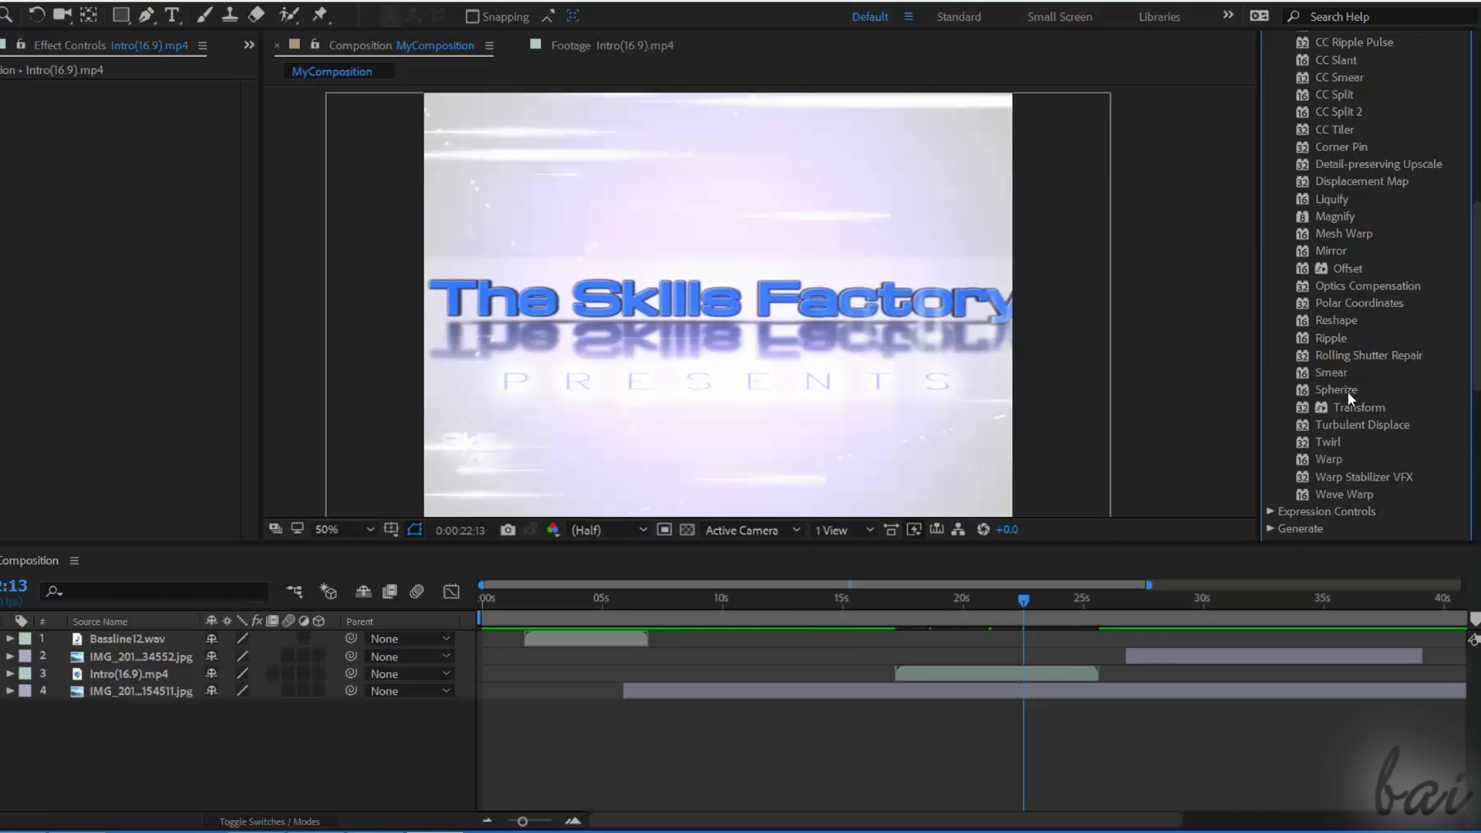
left_click_drag(1338, 391, 154, 677)
scroll(1394, 231, "up", 10)
left_click_drag(1345, 416, 154, 674)
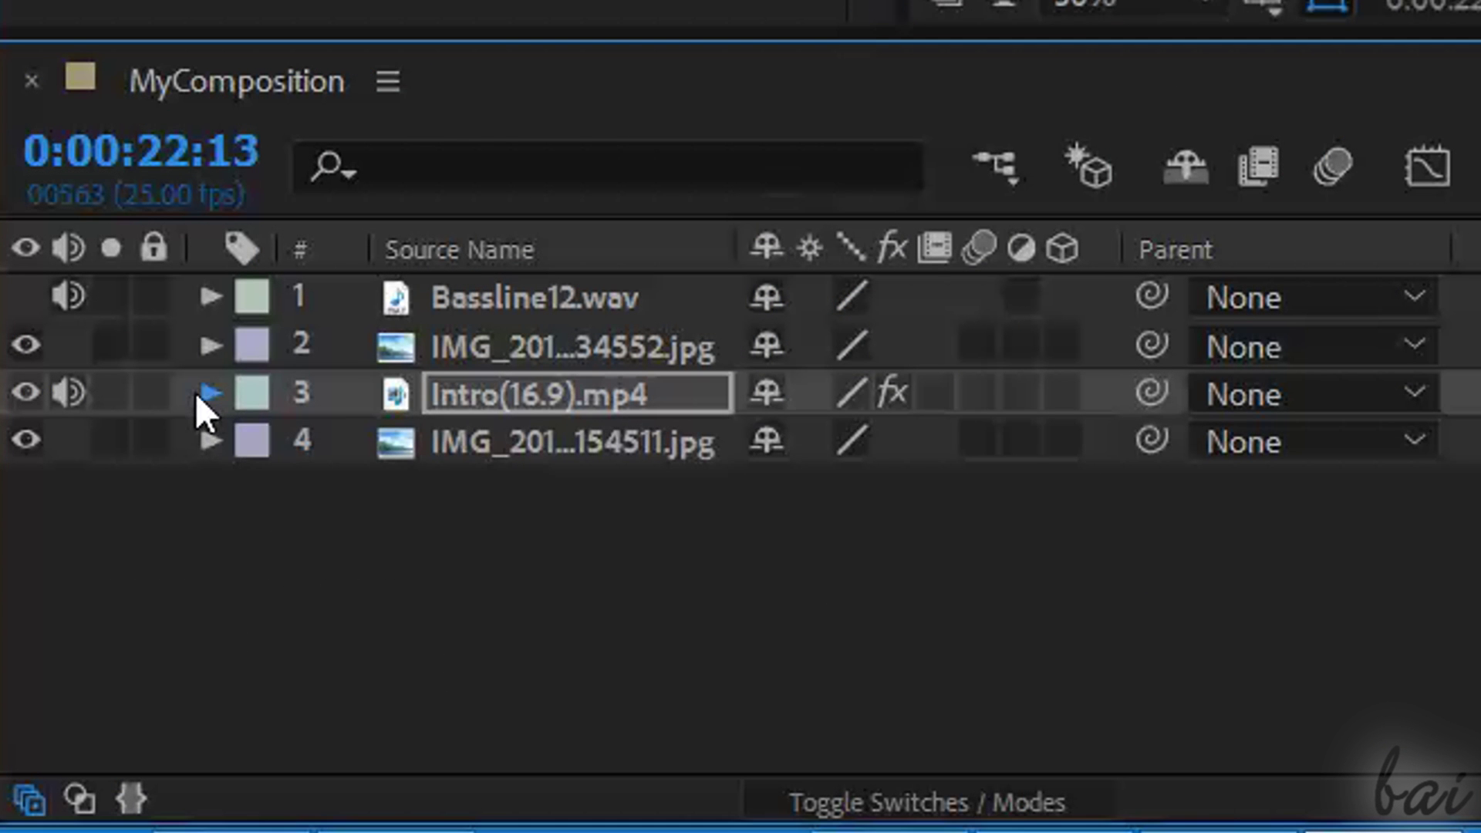
Expand the Intro layer's Effects to show the Spherize and Radial Blur settings.
left_click(198, 392)
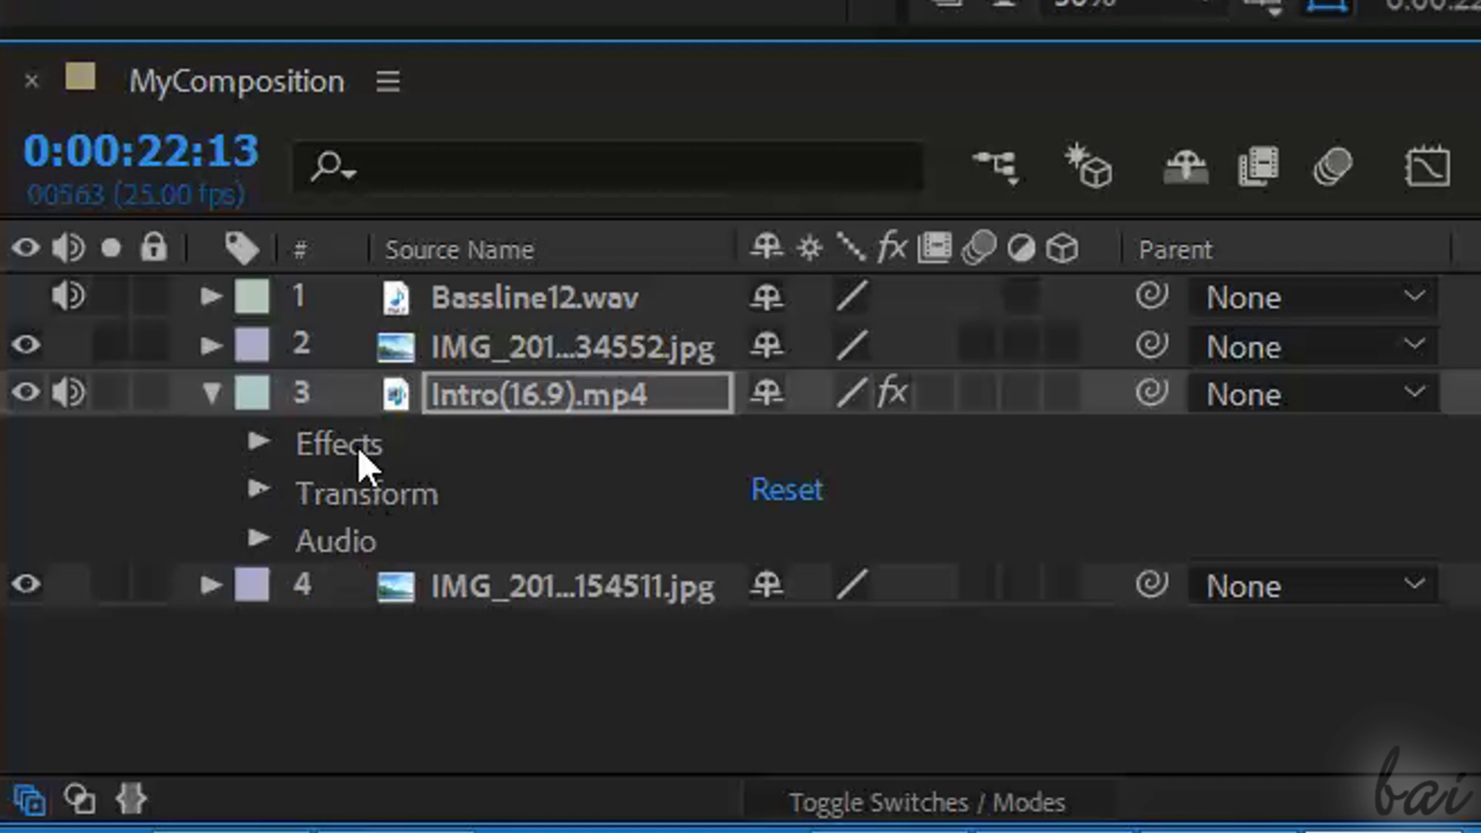
left_click(266, 443)
left_click(446, 483)
left_click(306, 487)
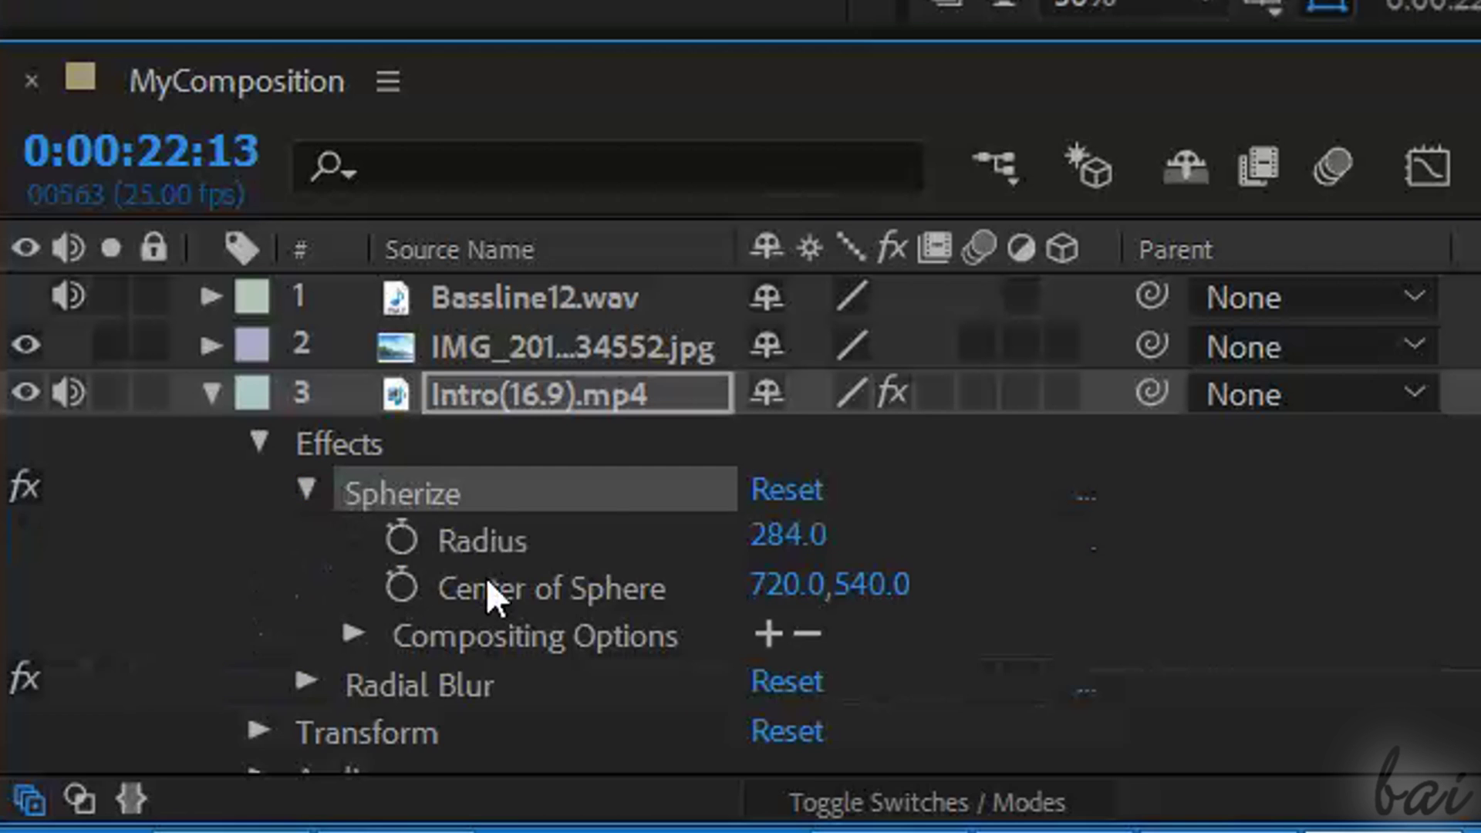
left_click(306, 487)
left_click(306, 538)
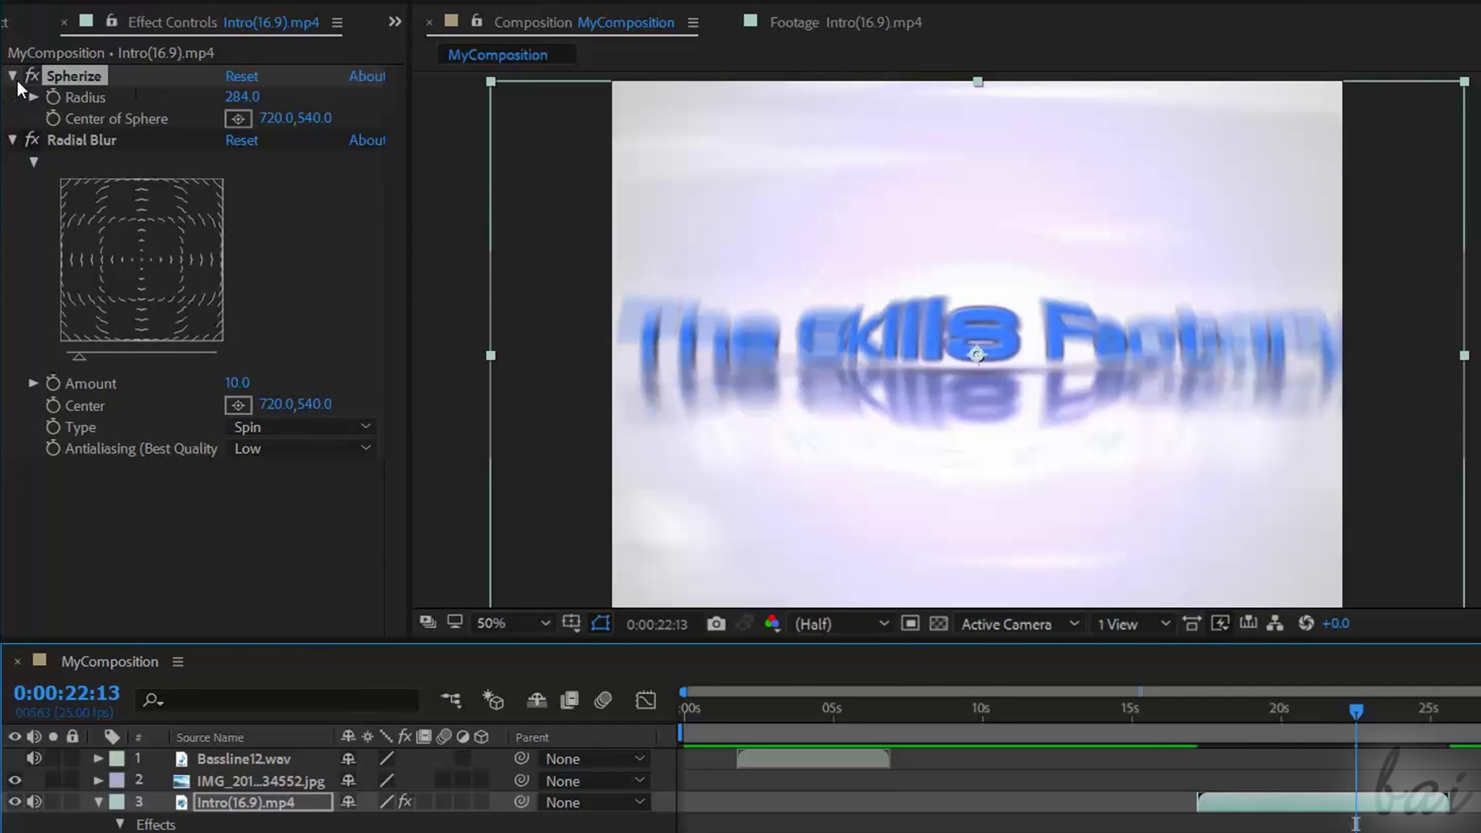
Set Spherize radius to 319 and Radial Blur amount to 5.0, trying Reset then undoing.
left_click(33, 96)
left_click(33, 96)
mouse_move(241, 97)
left_mouse_down()
mouse_move(202, 104)
mouse_move(250, 98)
left_mouse_up()
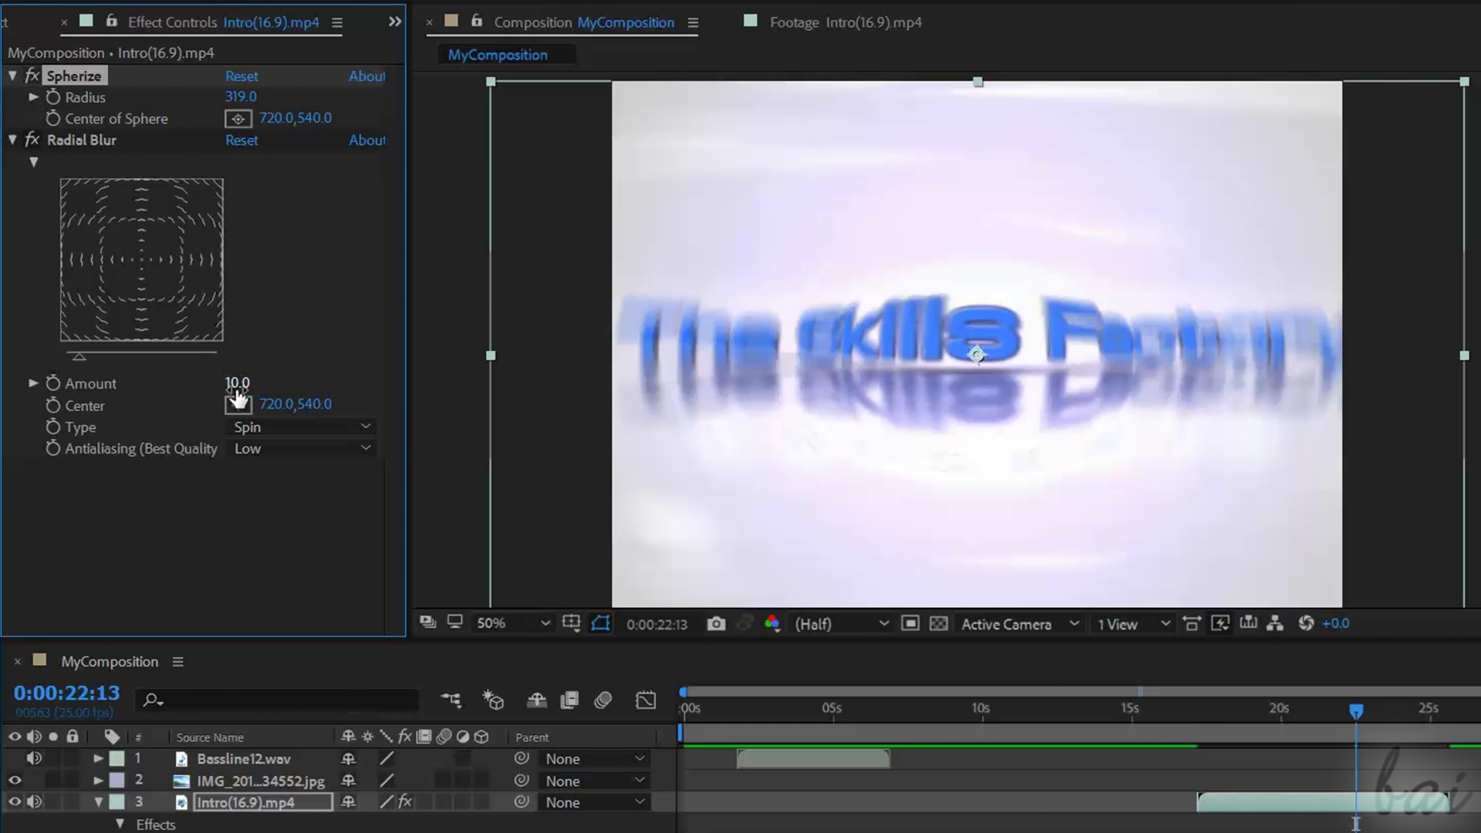
mouse_move(237, 383)
left_mouse_down()
mouse_move(279, 383)
mouse_move(231, 383)
left_mouse_up()
left_click(241, 76)
left_click(259, 139)
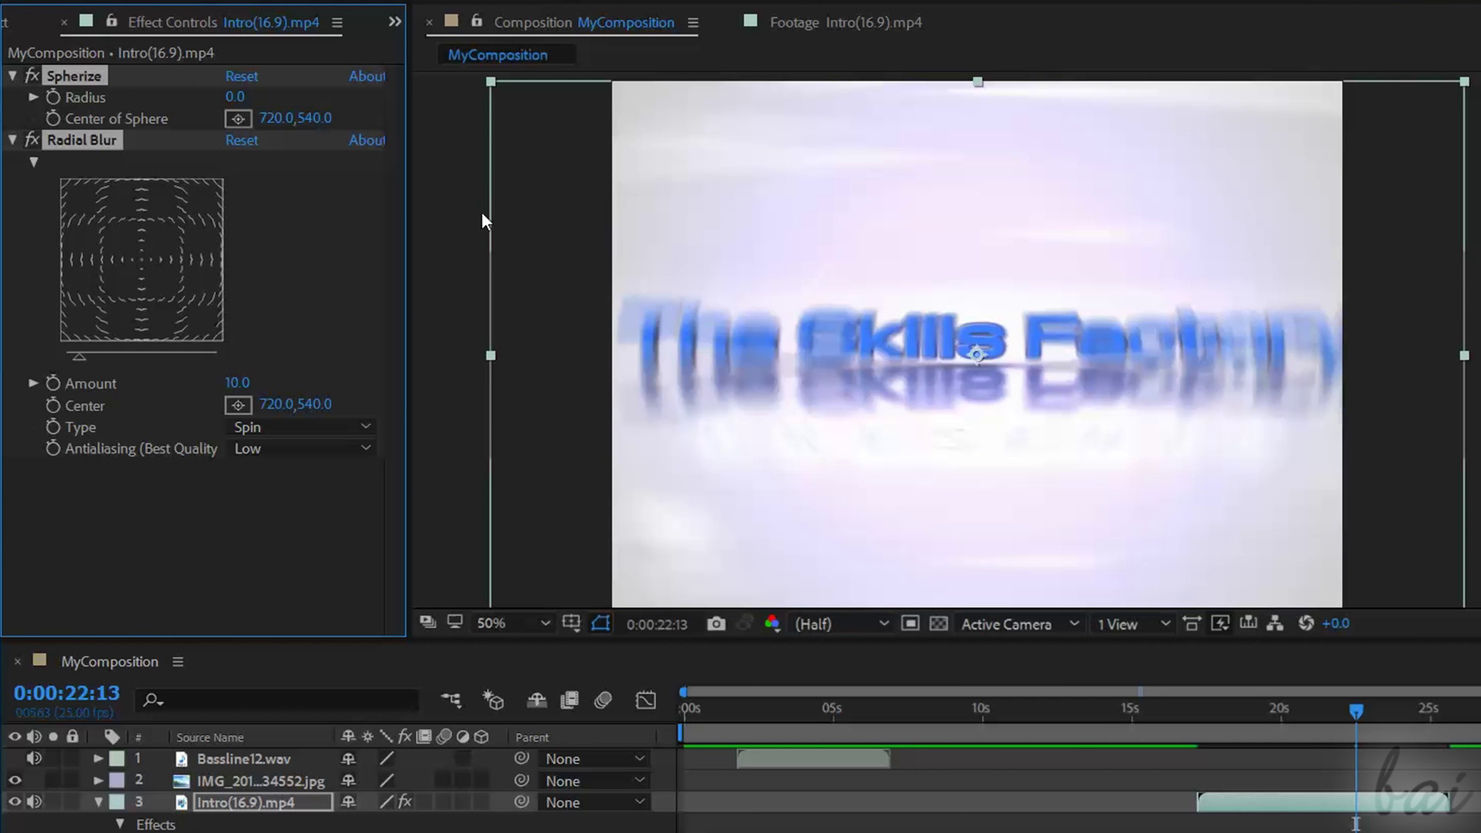
key("ctrl+z")
key("ctrl+z")
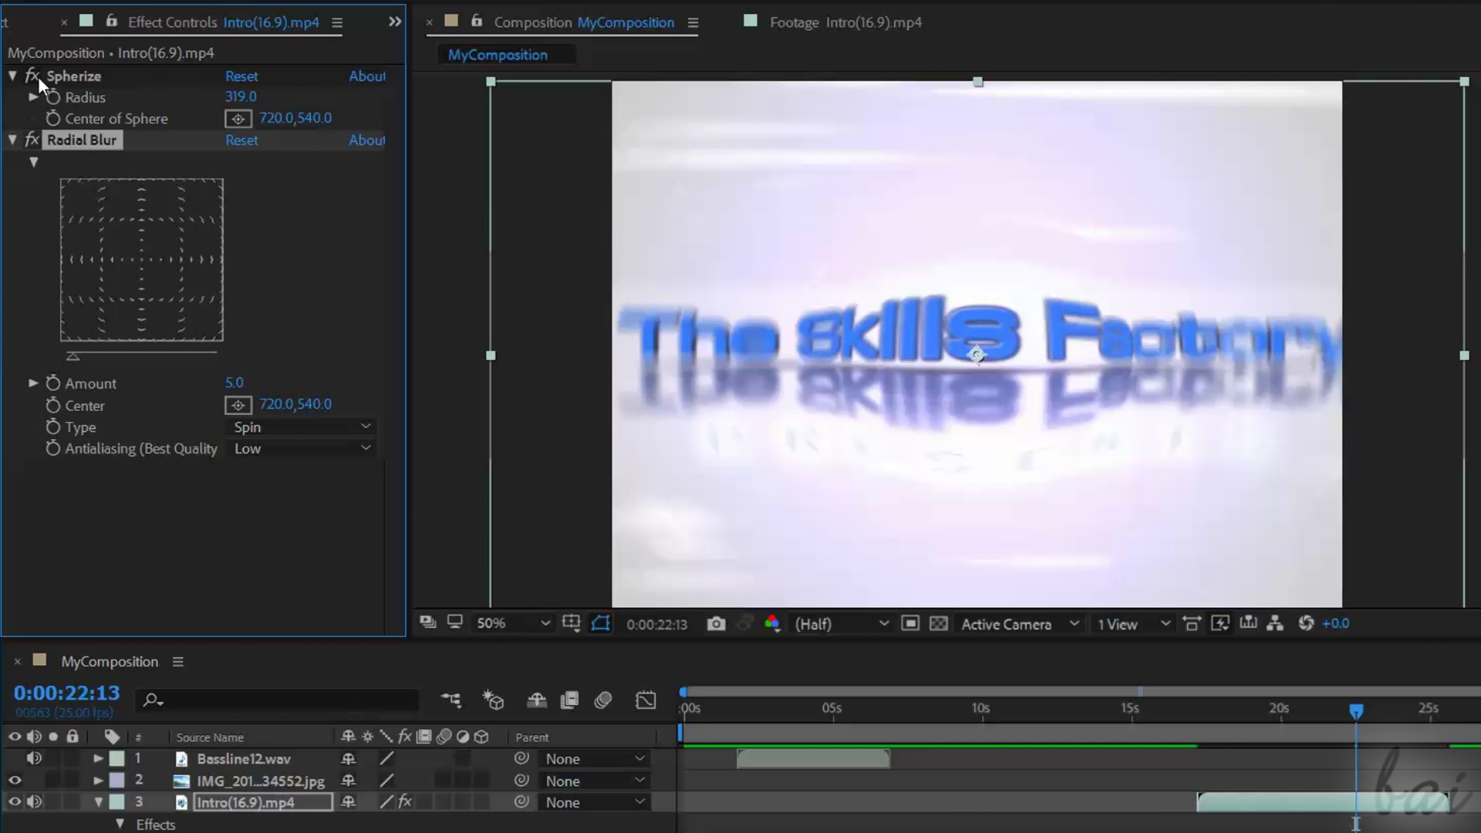
Toggle the Spherize and Radial Blur fx switches off and on to compare the title.
left_click(34, 77)
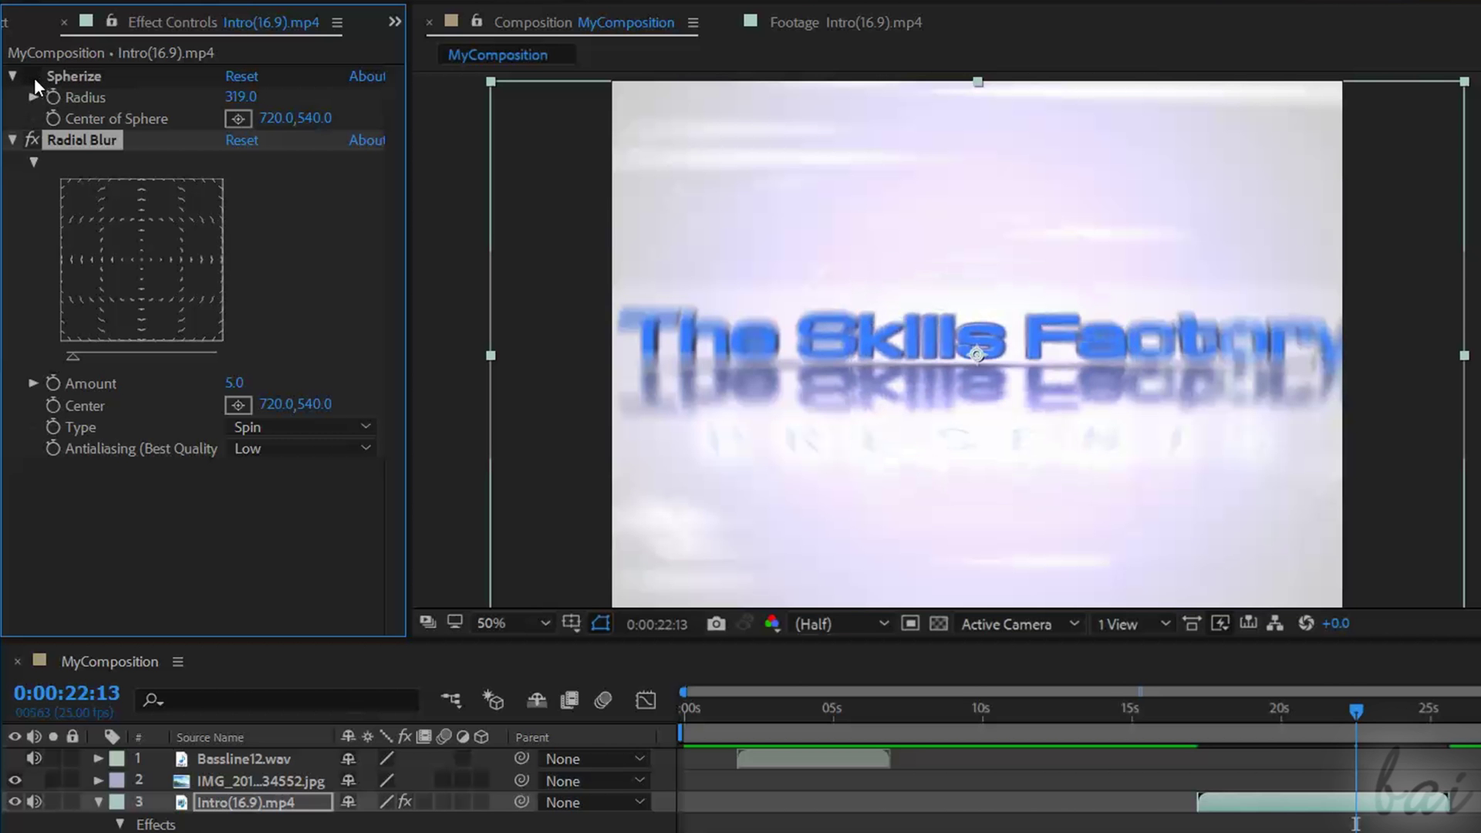
left_click(29, 140)
left_click(28, 139)
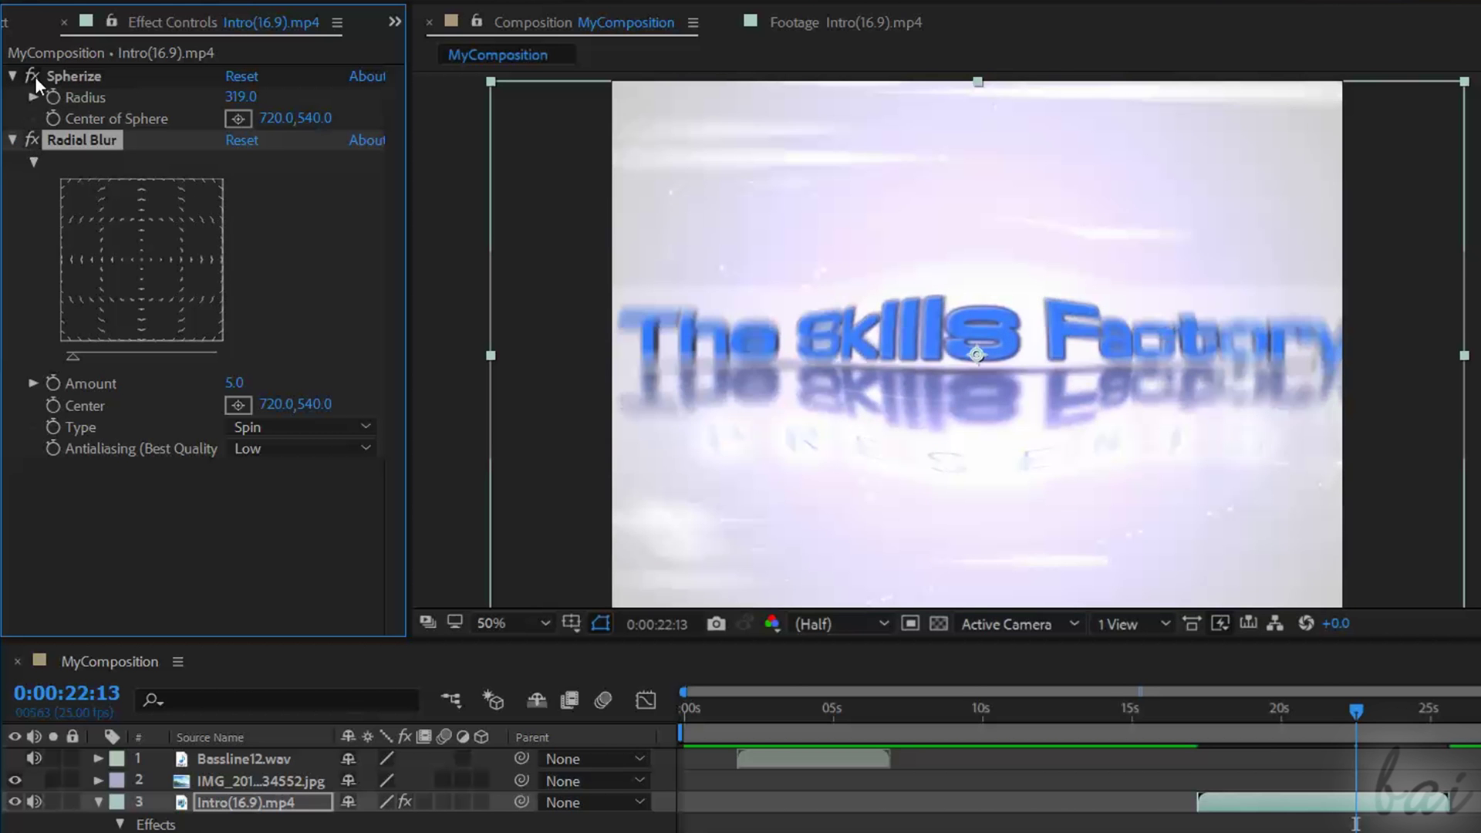
left_click(35, 77)
left_click(36, 76)
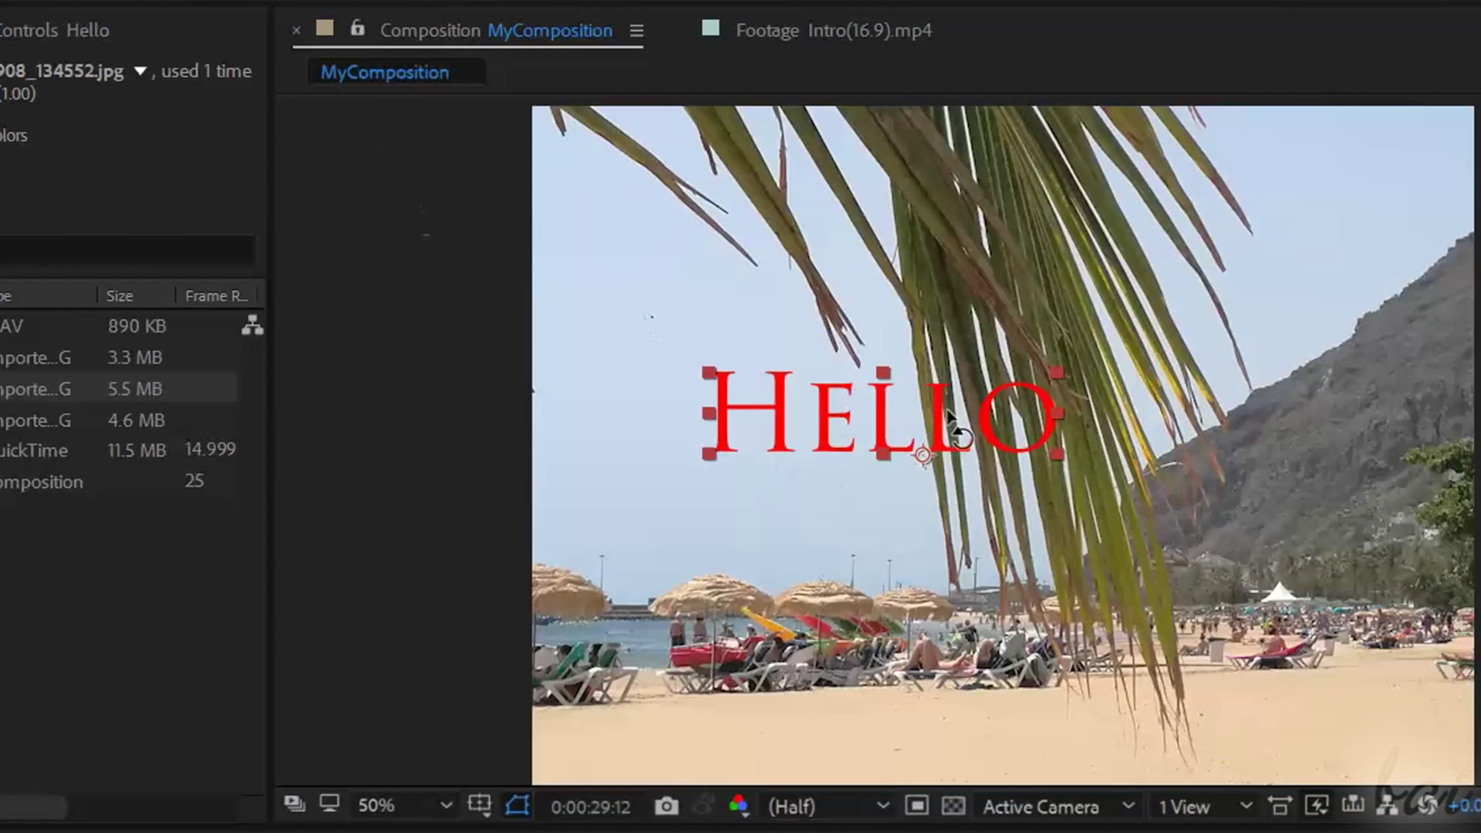
With the Horizontal Type Tool, draw a paragraph text box over the sky and type 'He'.
left_click_drag(974, 372, 1158, 235)
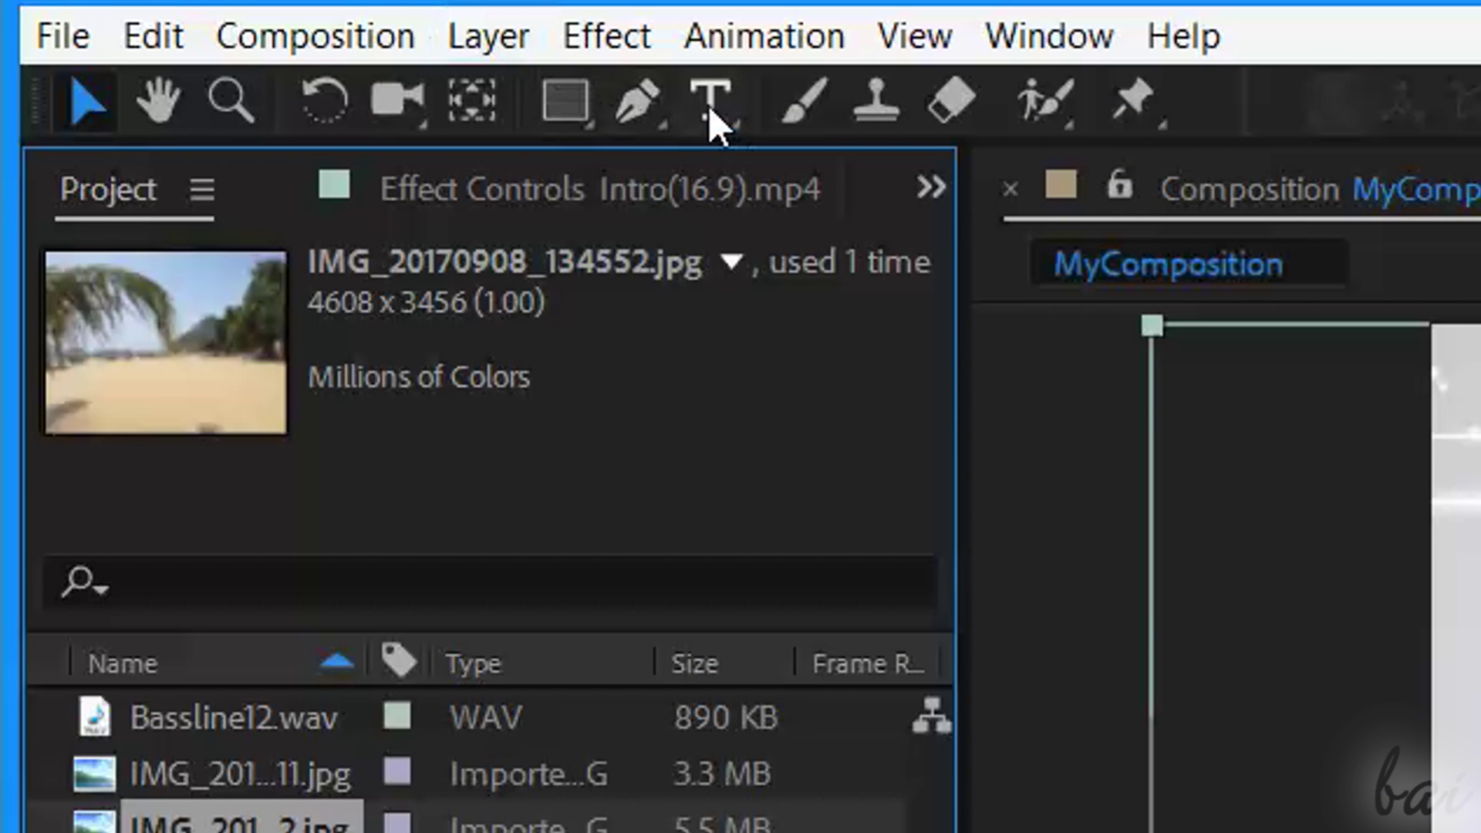
left_click(708, 103)
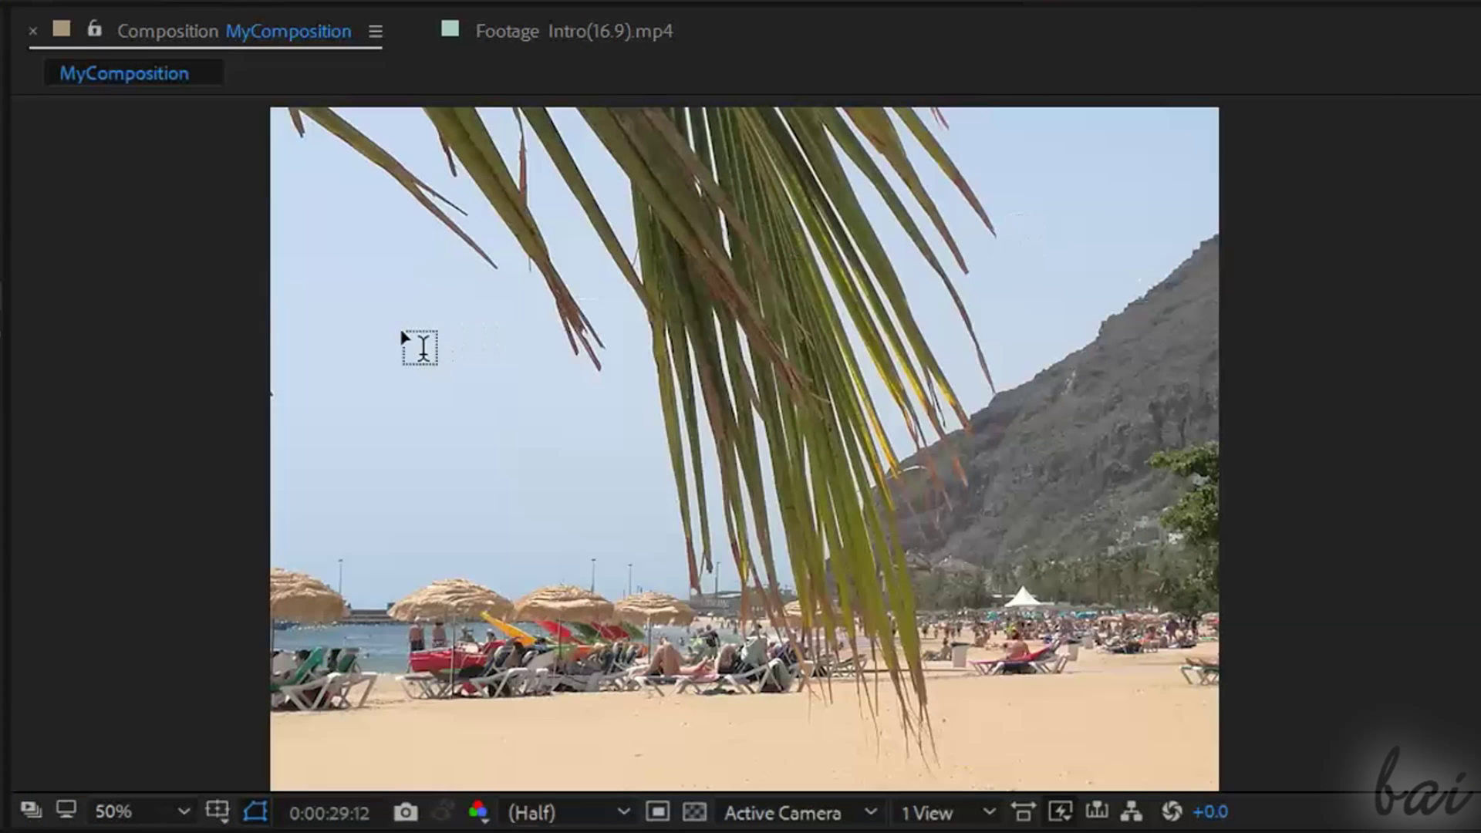
left_click_drag(381, 329, 748, 483)
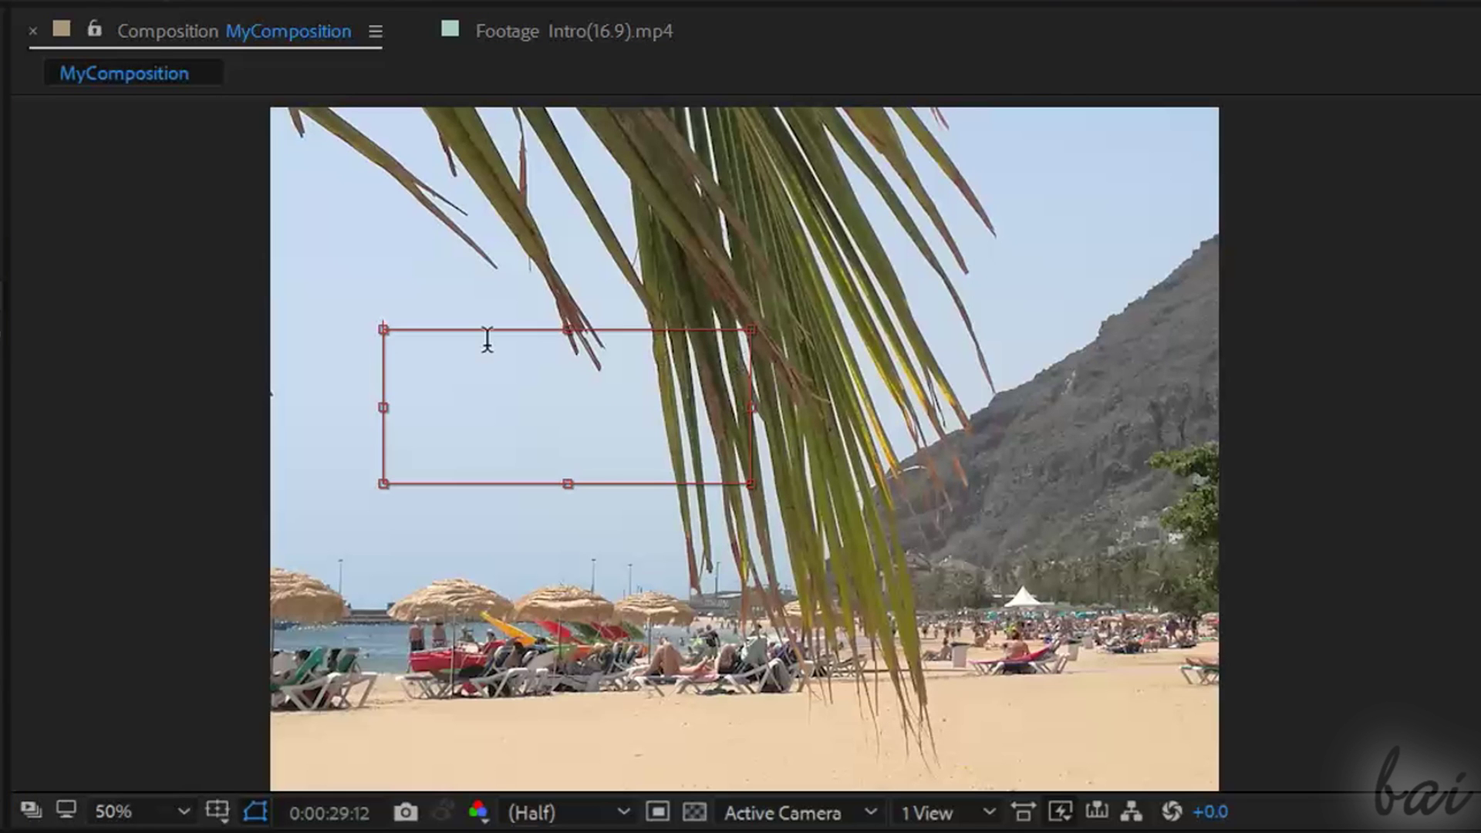
type("Hello")
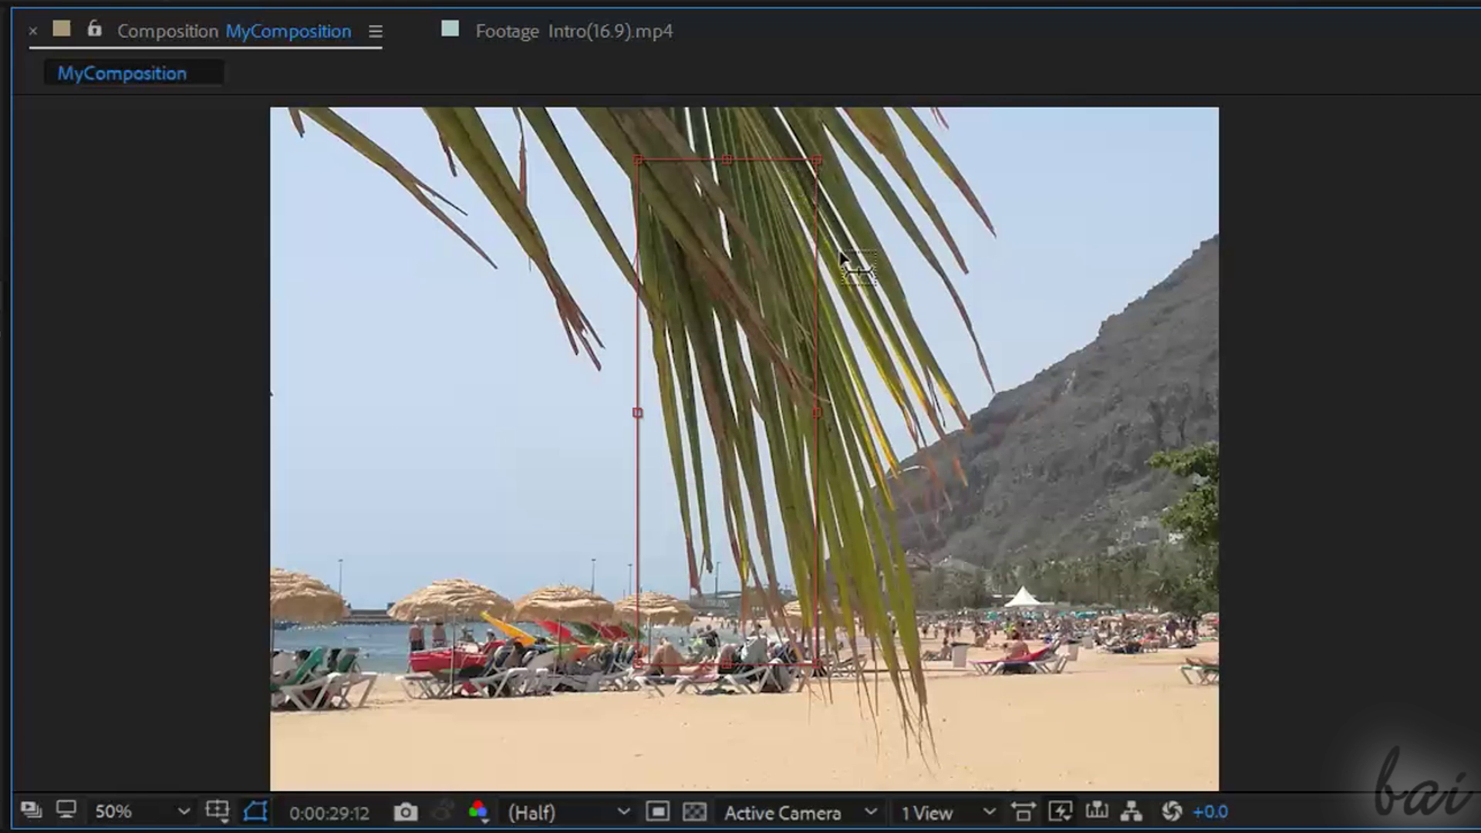
type("He")
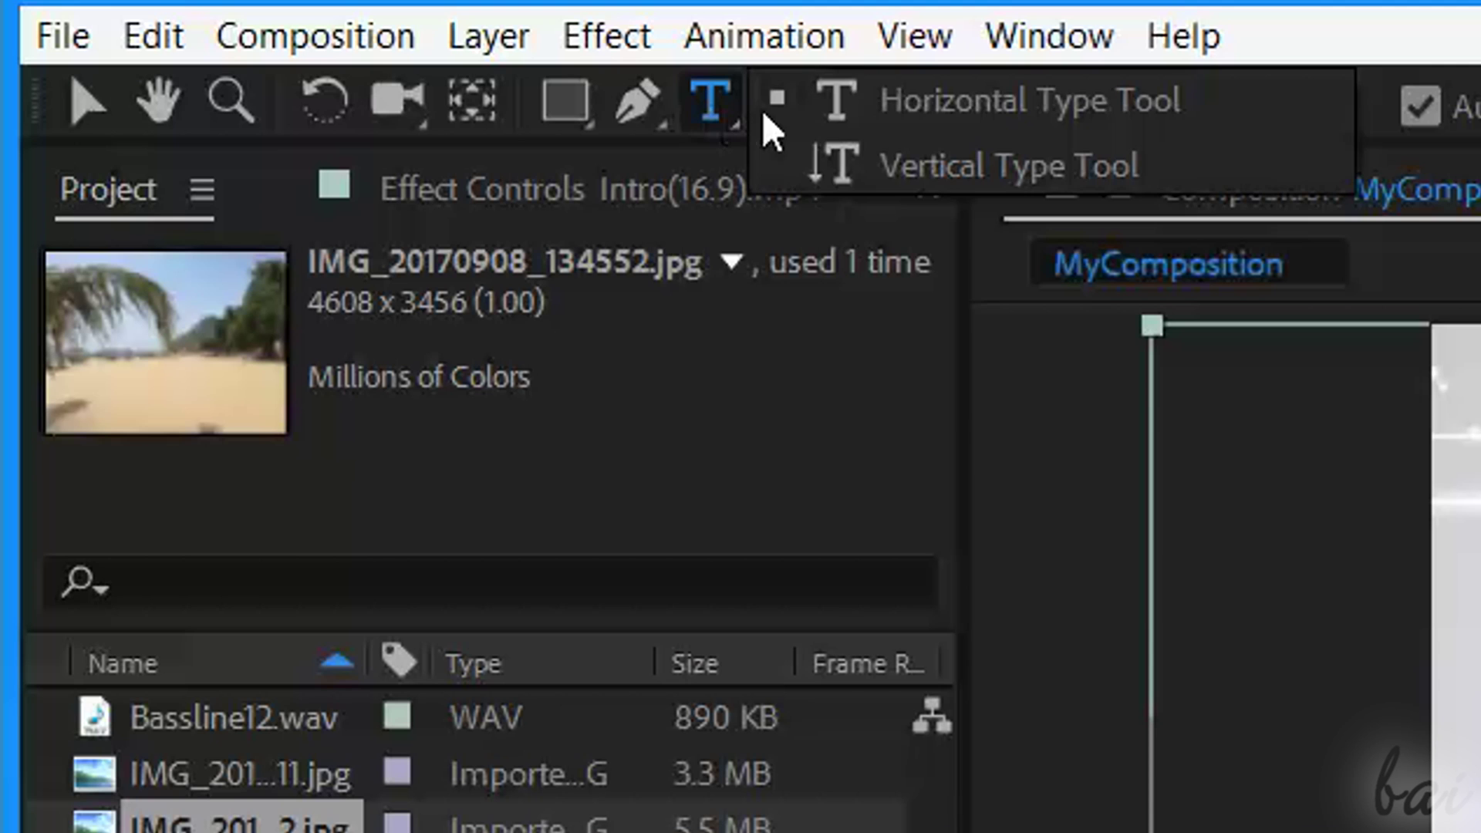
Try the Vertical Type Tool, then redraw a wider text box for the Hello text.
left_click_drag(762, 110, 890, 154)
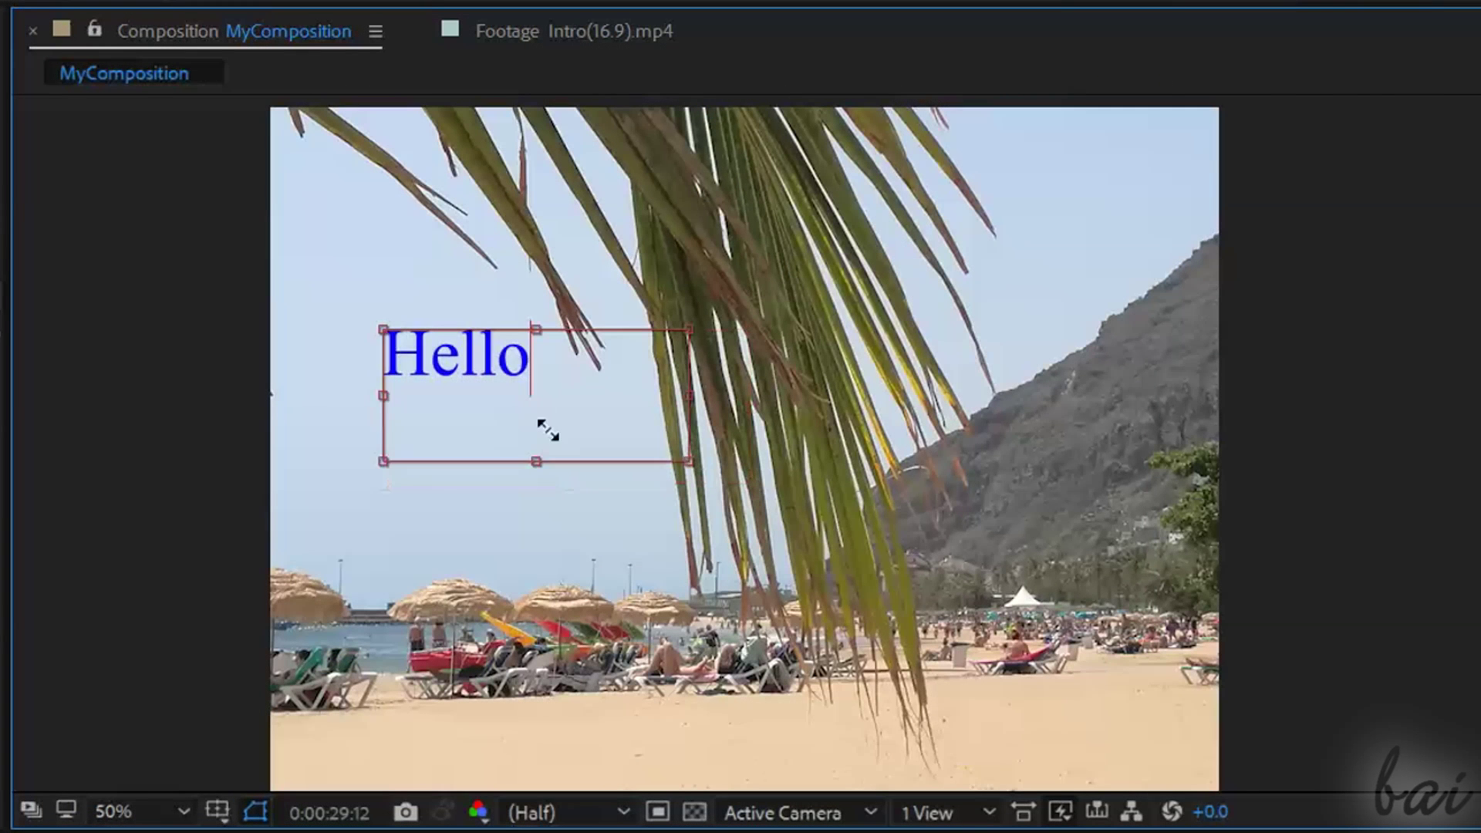
left_click_drag(377, 324, 555, 390)
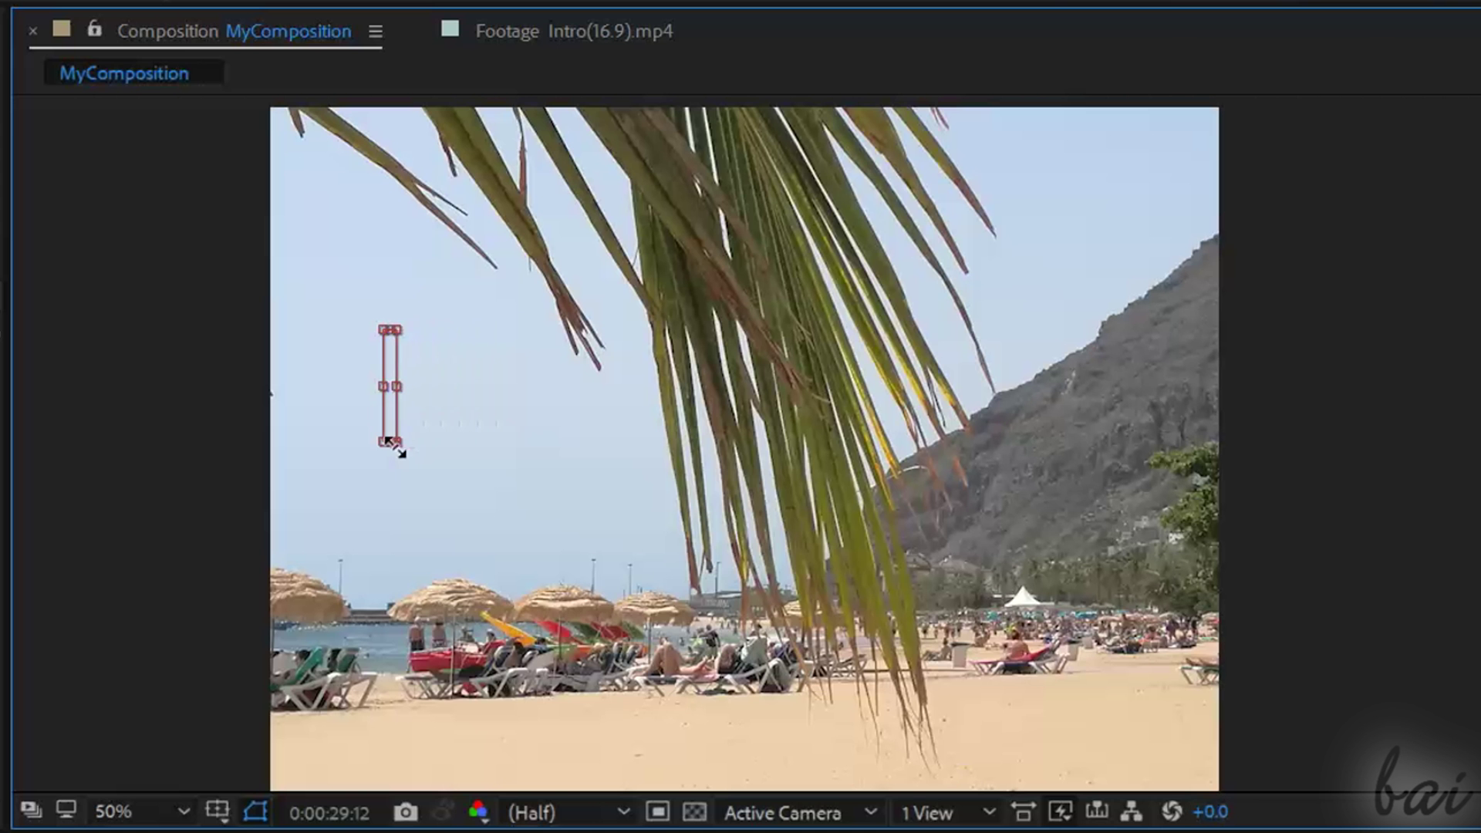
left_click_drag(396, 450, 753, 476)
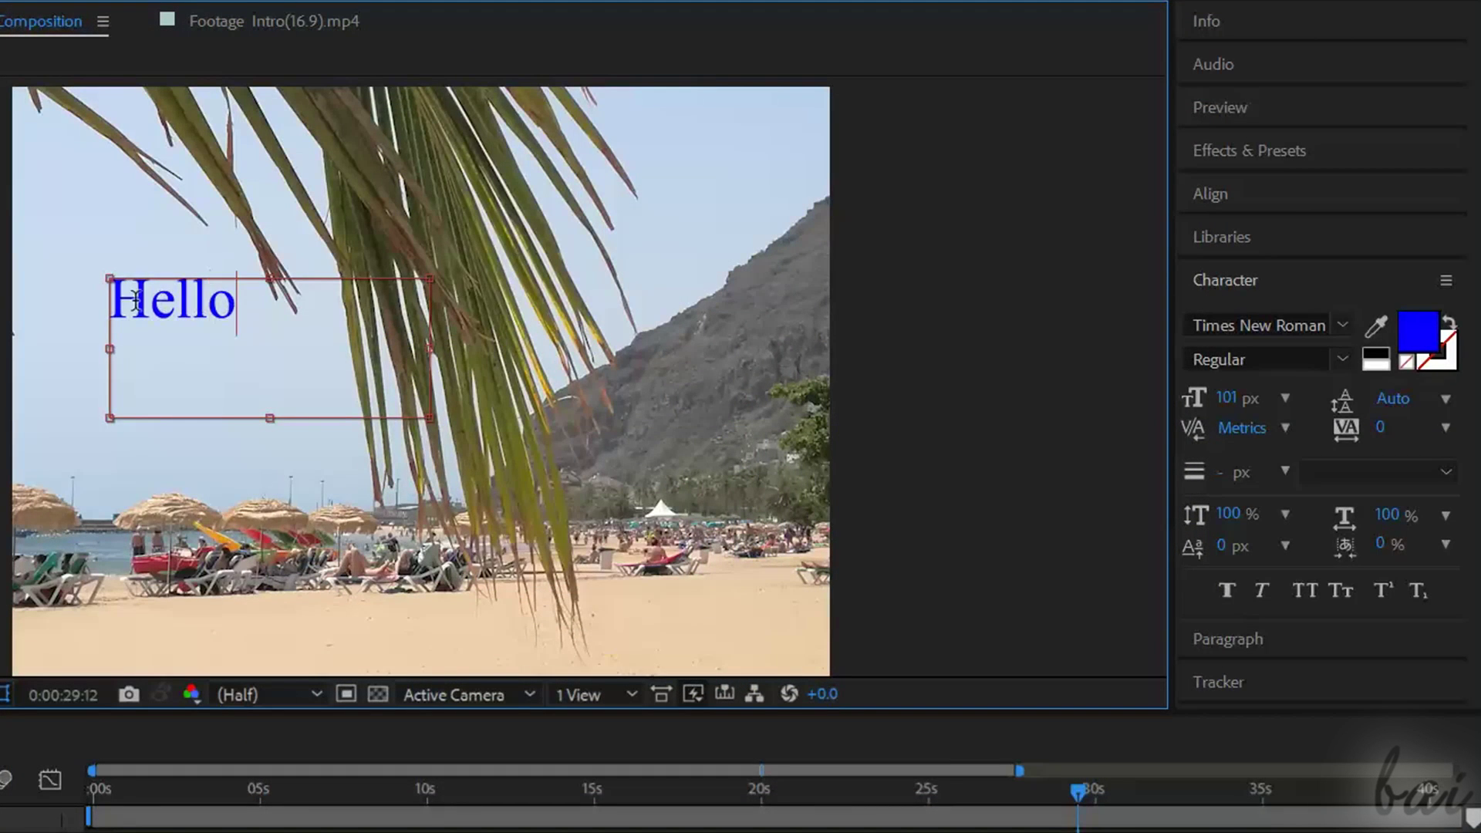
Make Hello larger, red (FF0000), squashed and narrower, in Trajan Pro 3.
left_click_drag(237, 302, 90, 297)
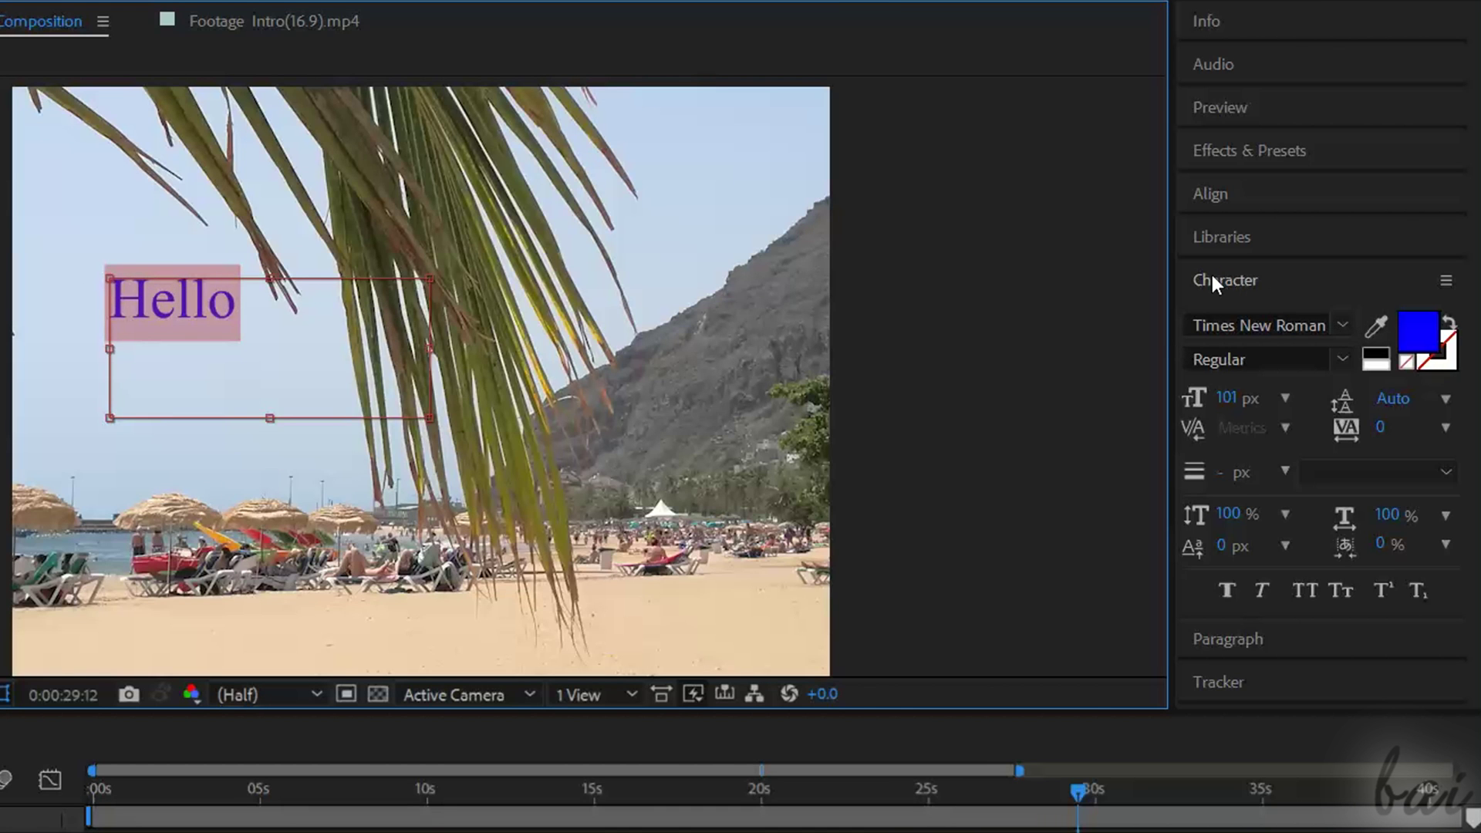
left_click_drag(1226, 398, 1404, 428)
left_click(1417, 331)
type("FF0000")
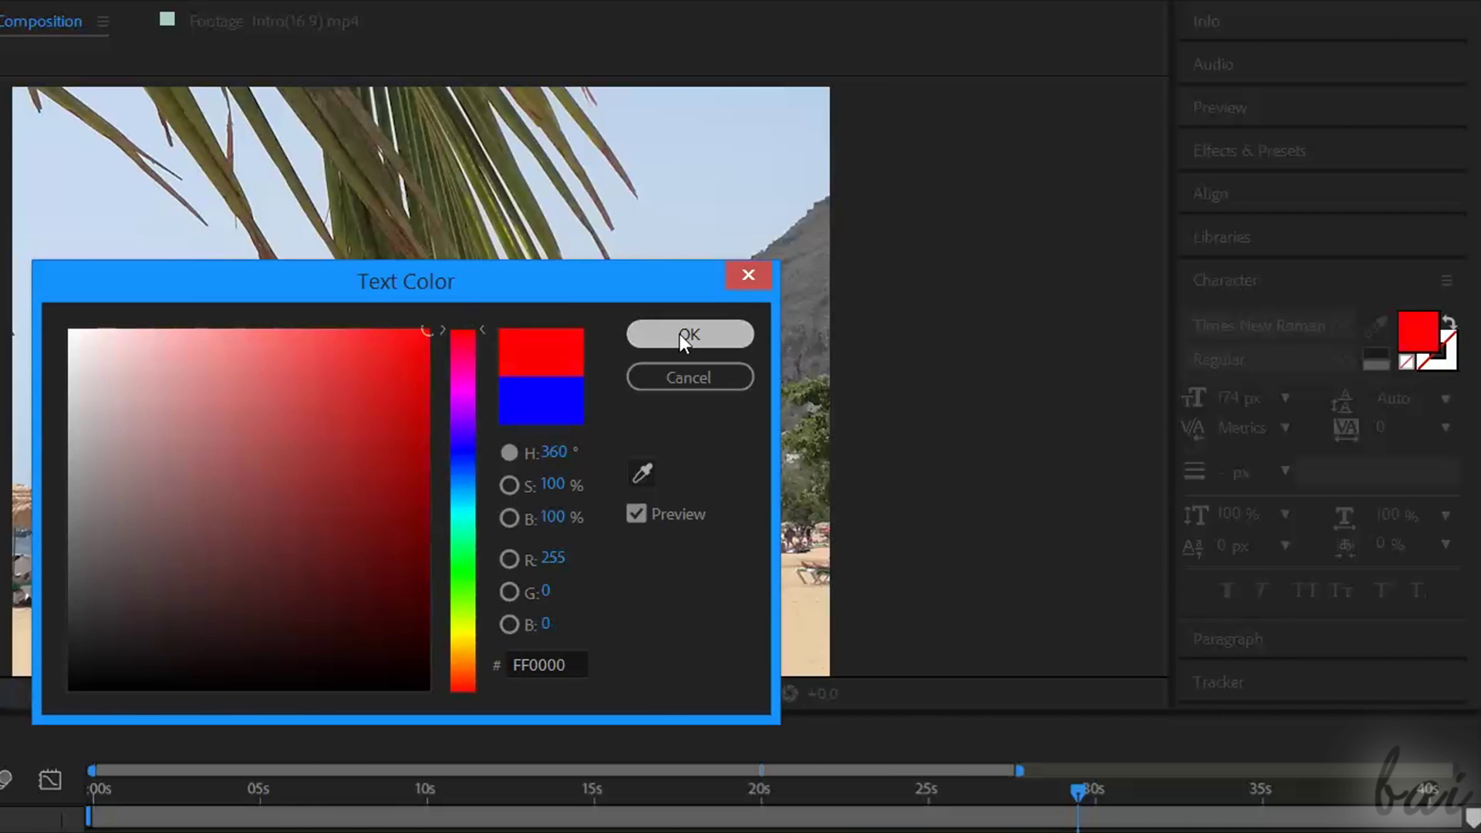
left_click(681, 334)
left_click_drag(1224, 513, 1210, 513)
left_click_drag(1386, 515, 1370, 515)
left_click(1302, 330)
left_click(1343, 325)
left_click(1047, 567)
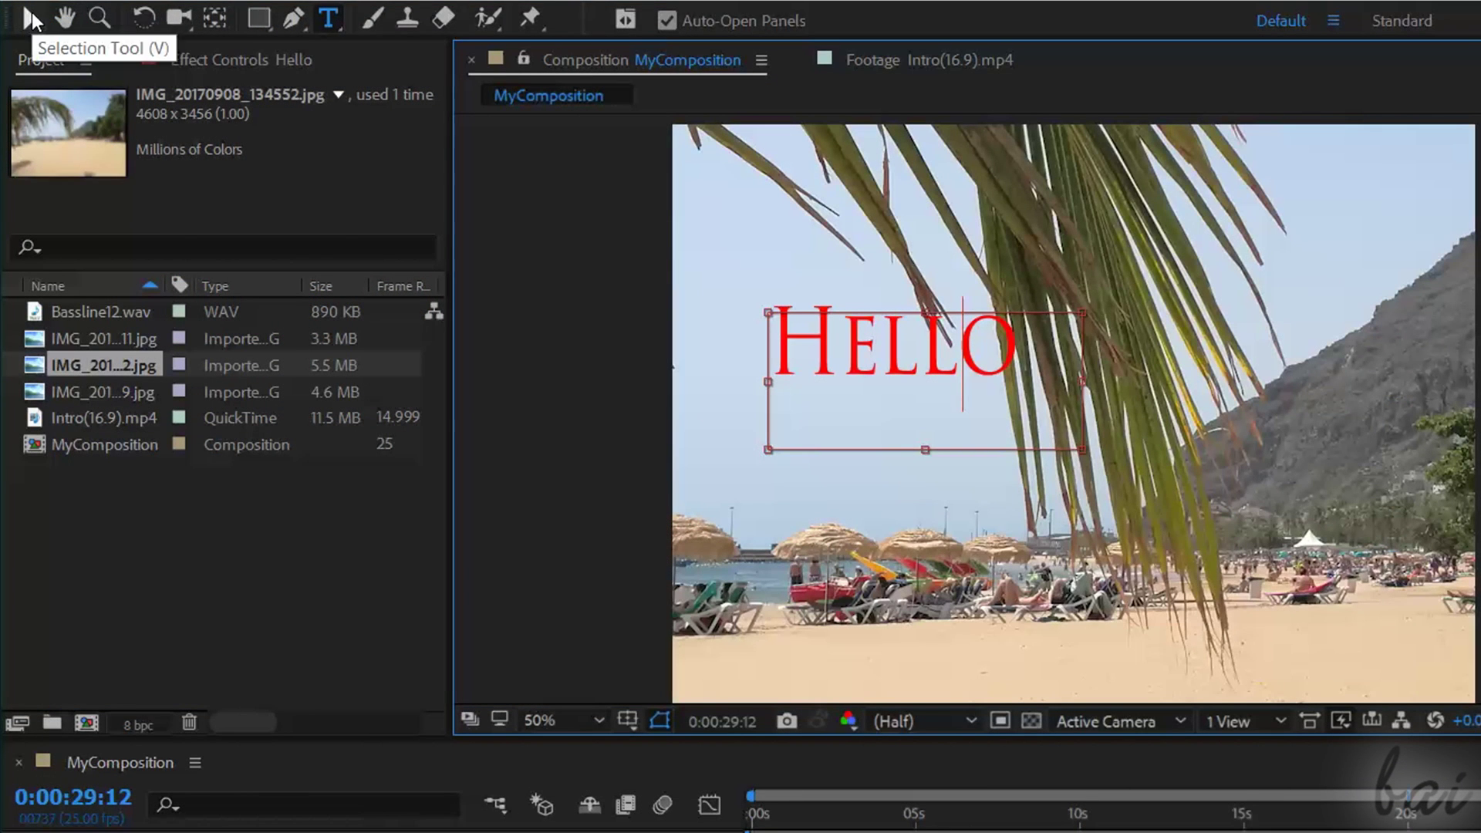
Reposition the HELLO layer and rotate it about 40° counter-clockwise.
left_click(31, 11)
left_click_drag(912, 364, 984, 405)
left_click_drag(1090, 341, 1121, 433)
key("ctrl+z")
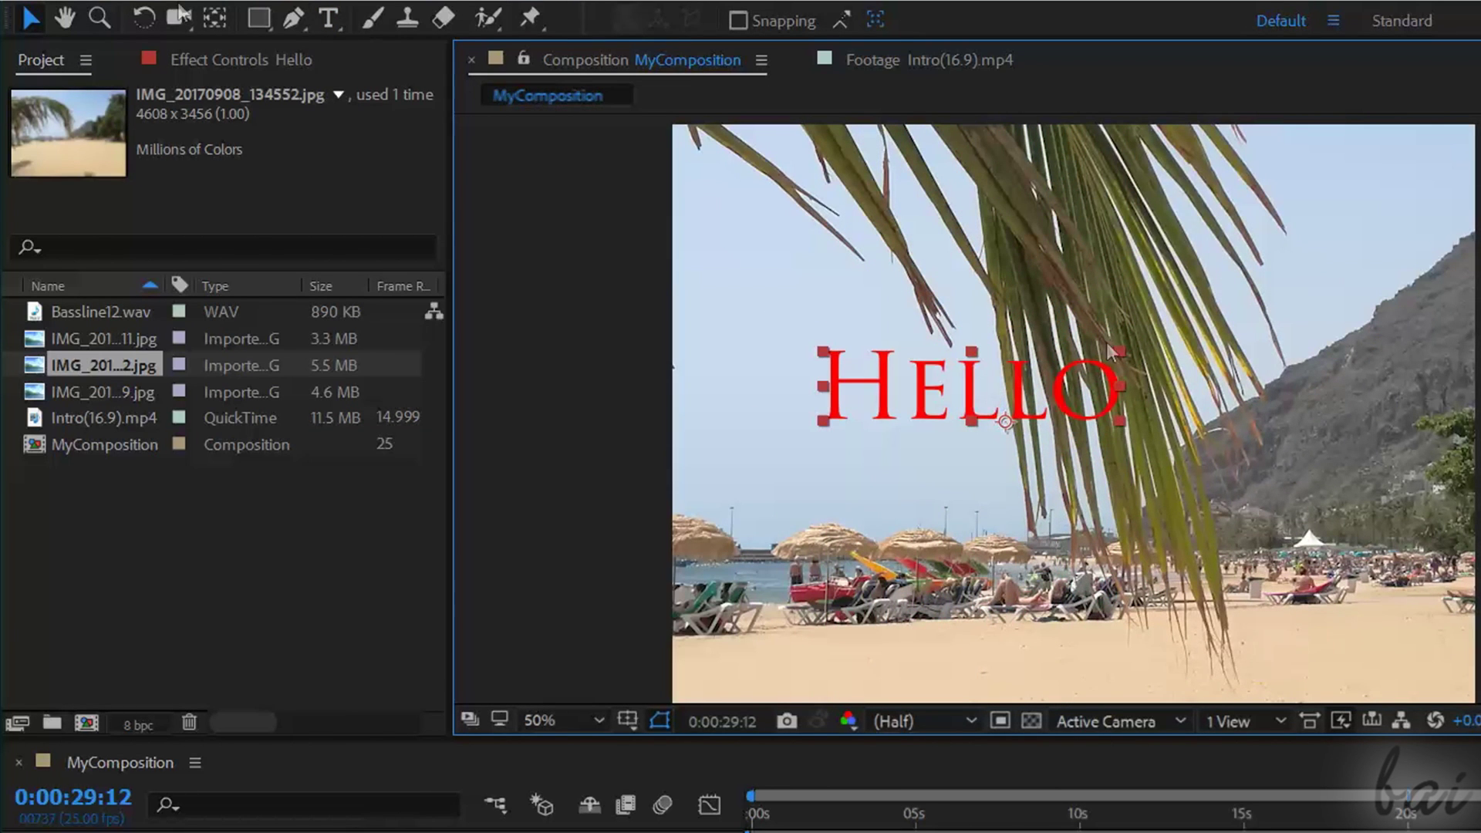
left_click(143, 18)
left_click_drag(854, 378, 1208, 236)
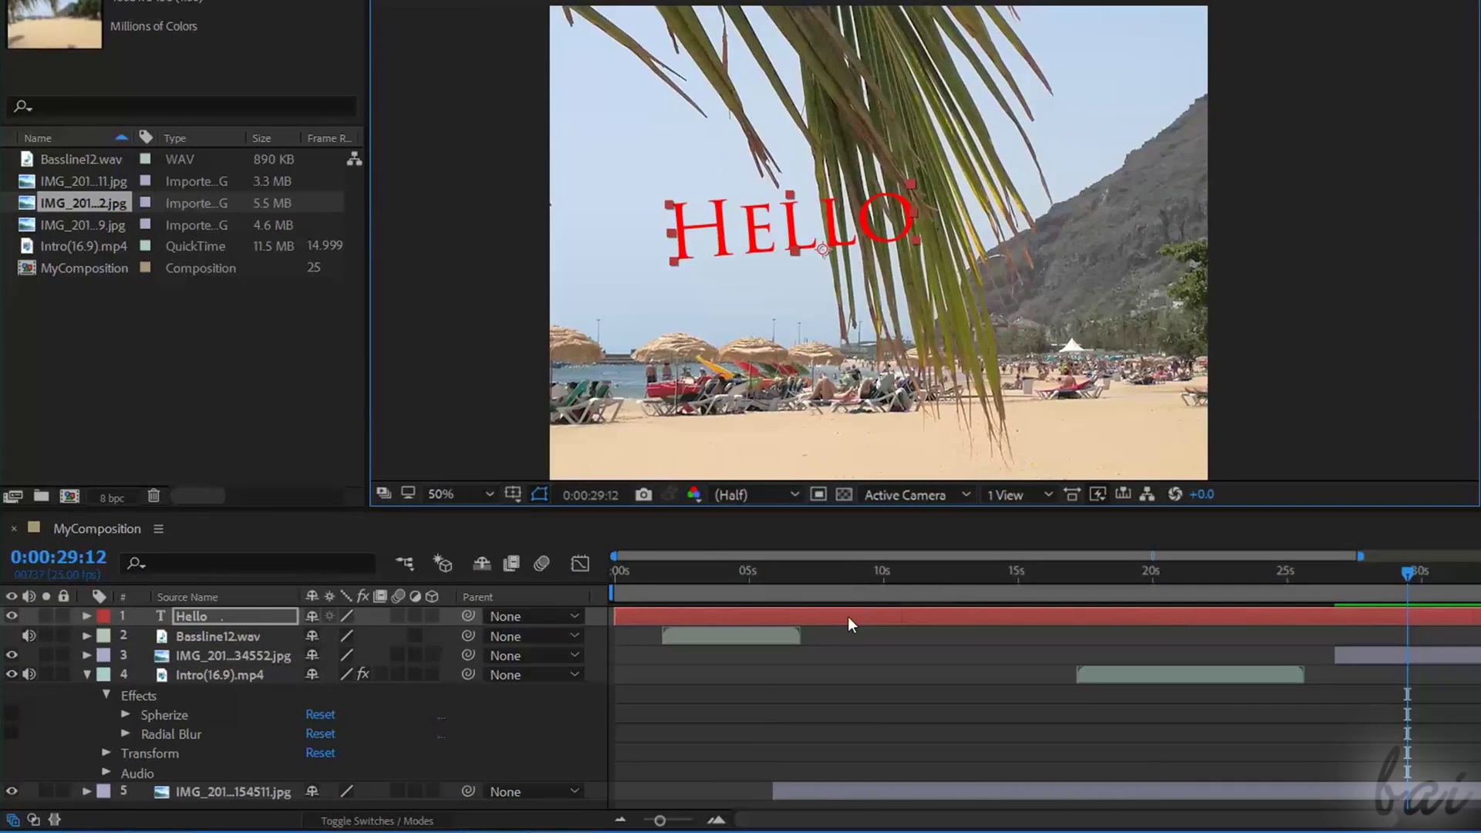
Slide the Hello layer bar right so it starts at about 0.5 seconds.
left_click(846, 618)
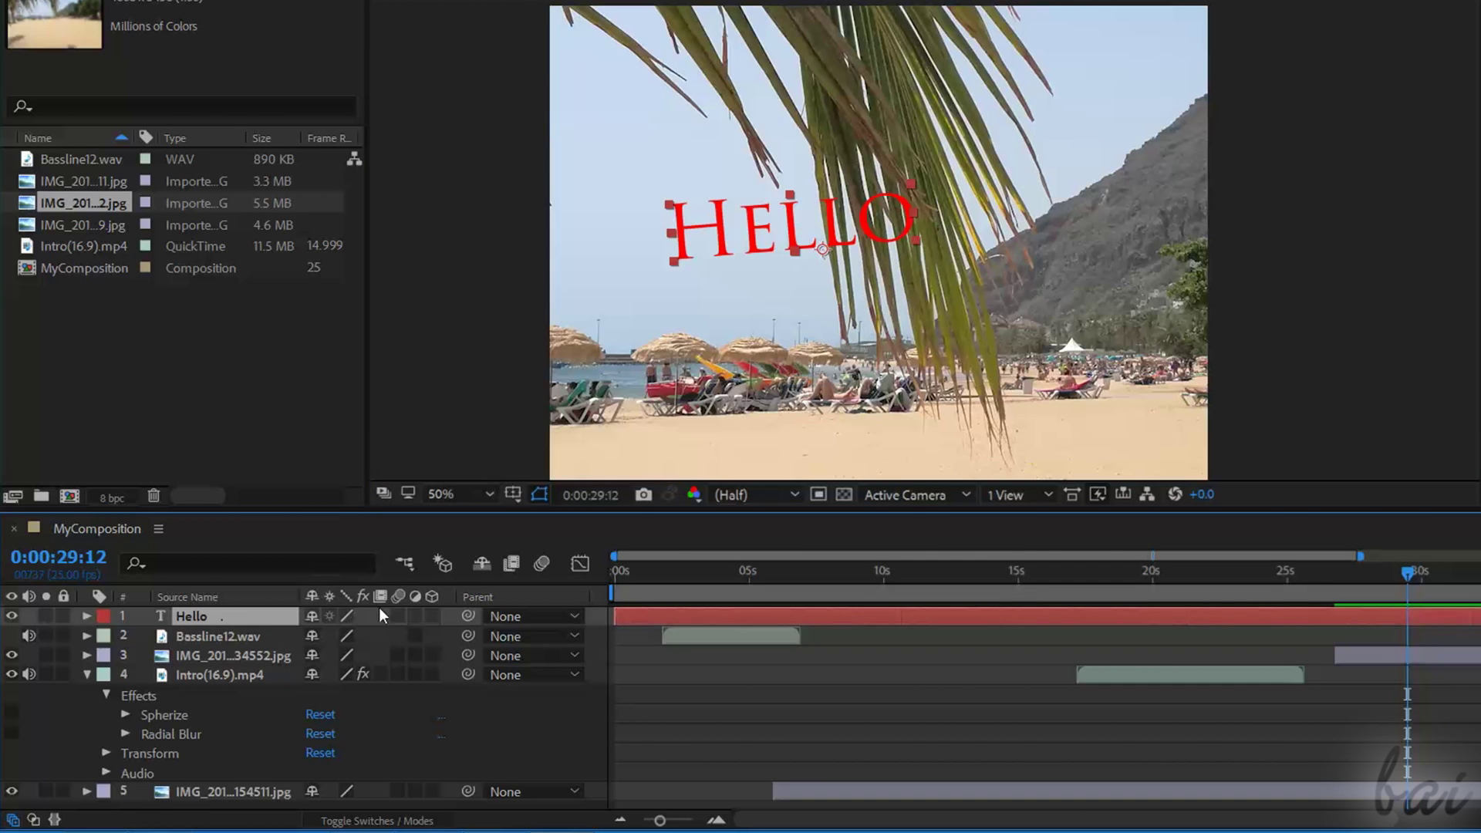
left_click_drag(756, 617, 841, 623)
left_click_drag(700, 615, 953, 623)
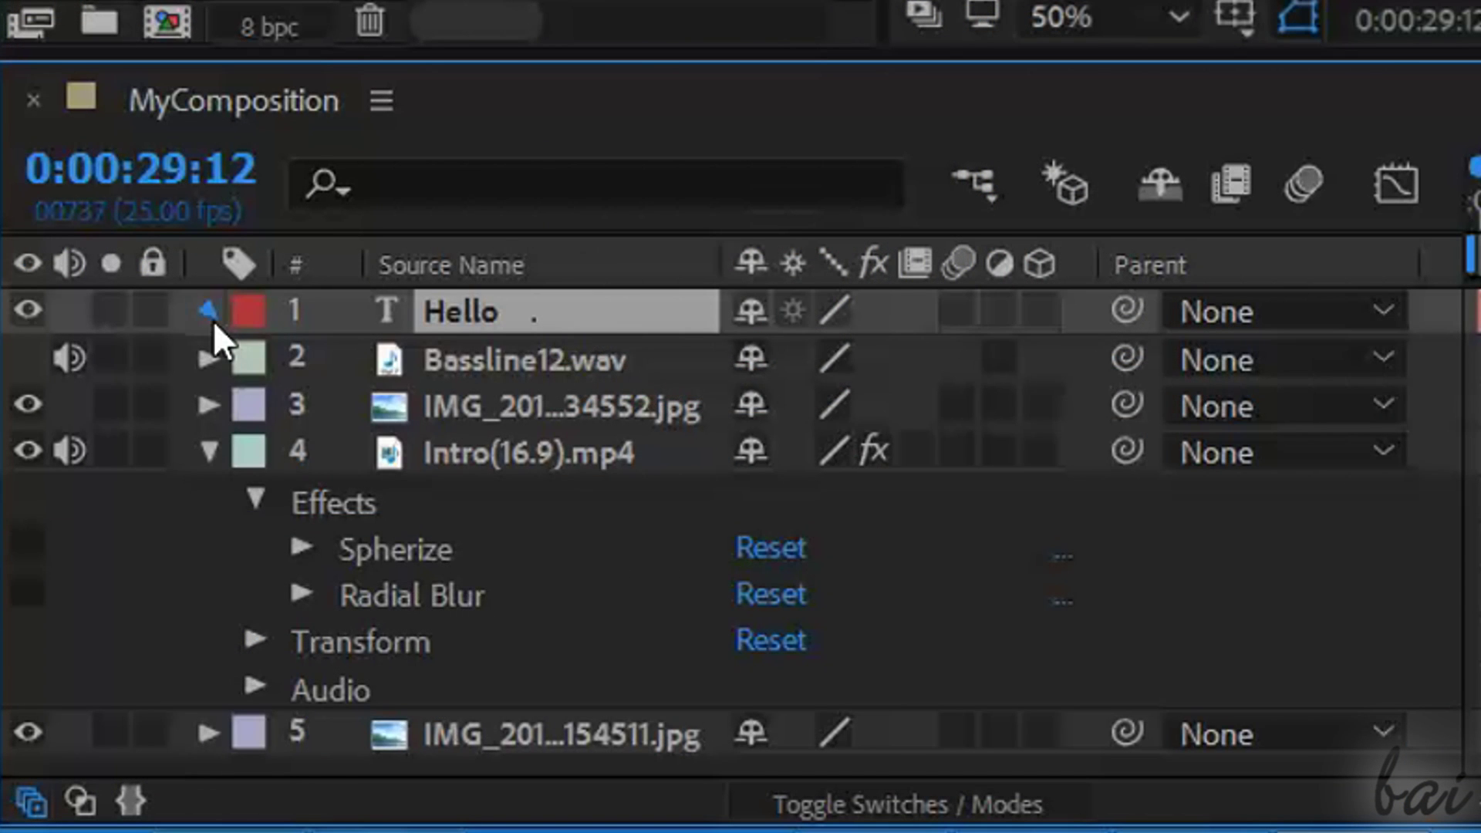
Expand and then collapse the Hello layer's Text and Transform property groups.
left_click(87, 615)
left_click(345, 355)
left_click(376, 413)
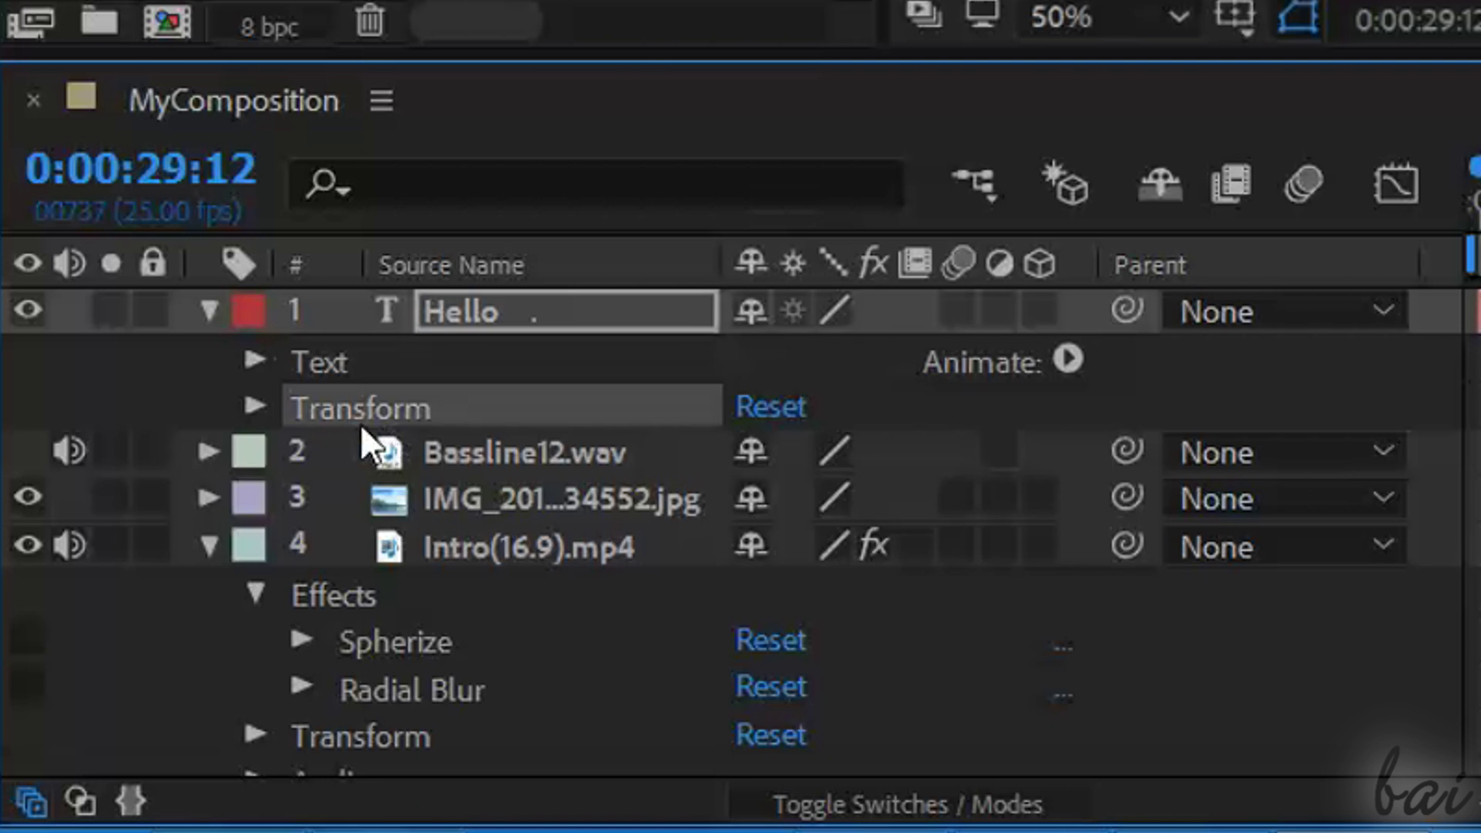
left_click(254, 406)
left_click(254, 407)
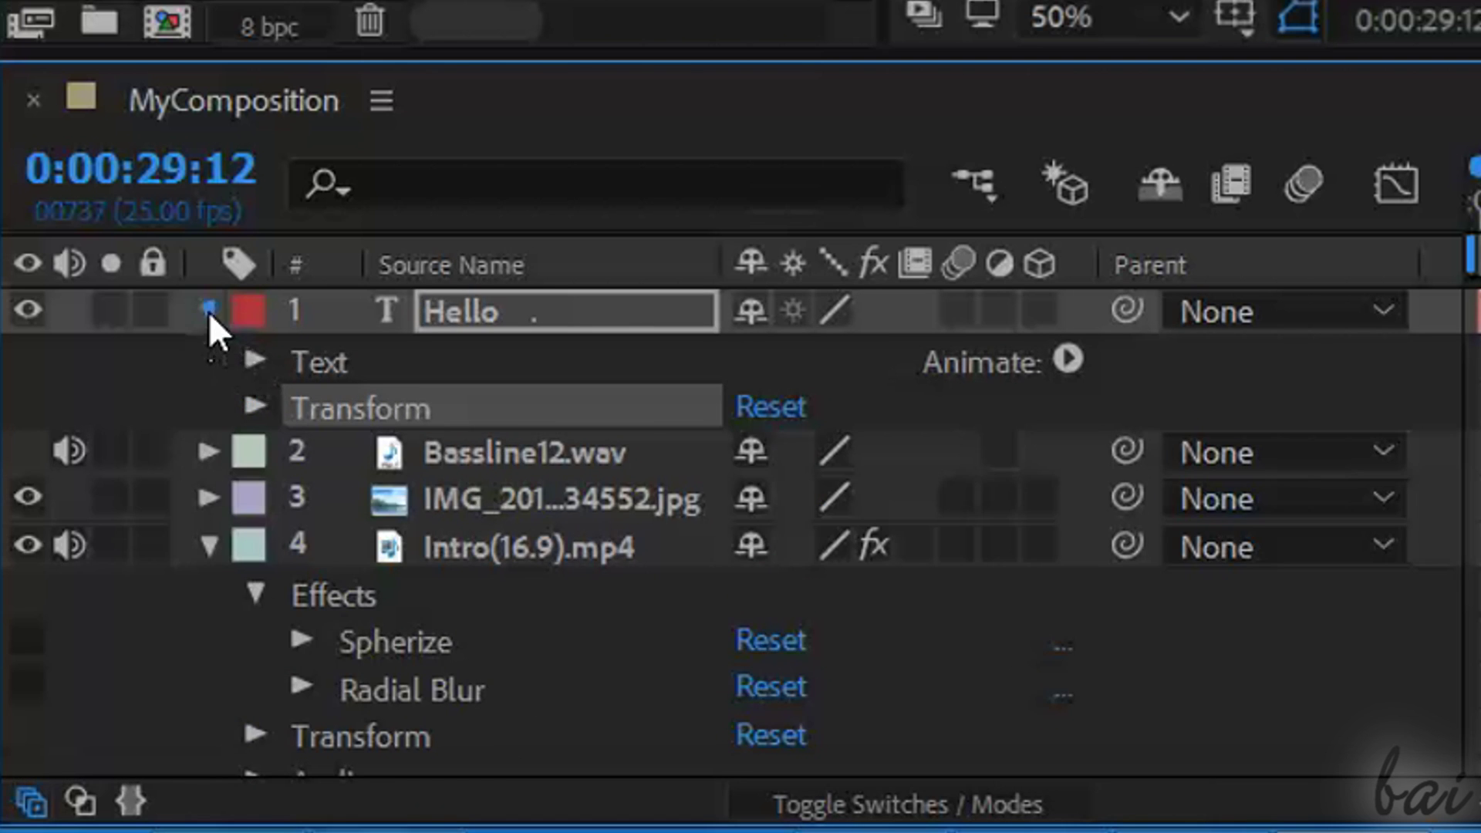
left_click(208, 310)
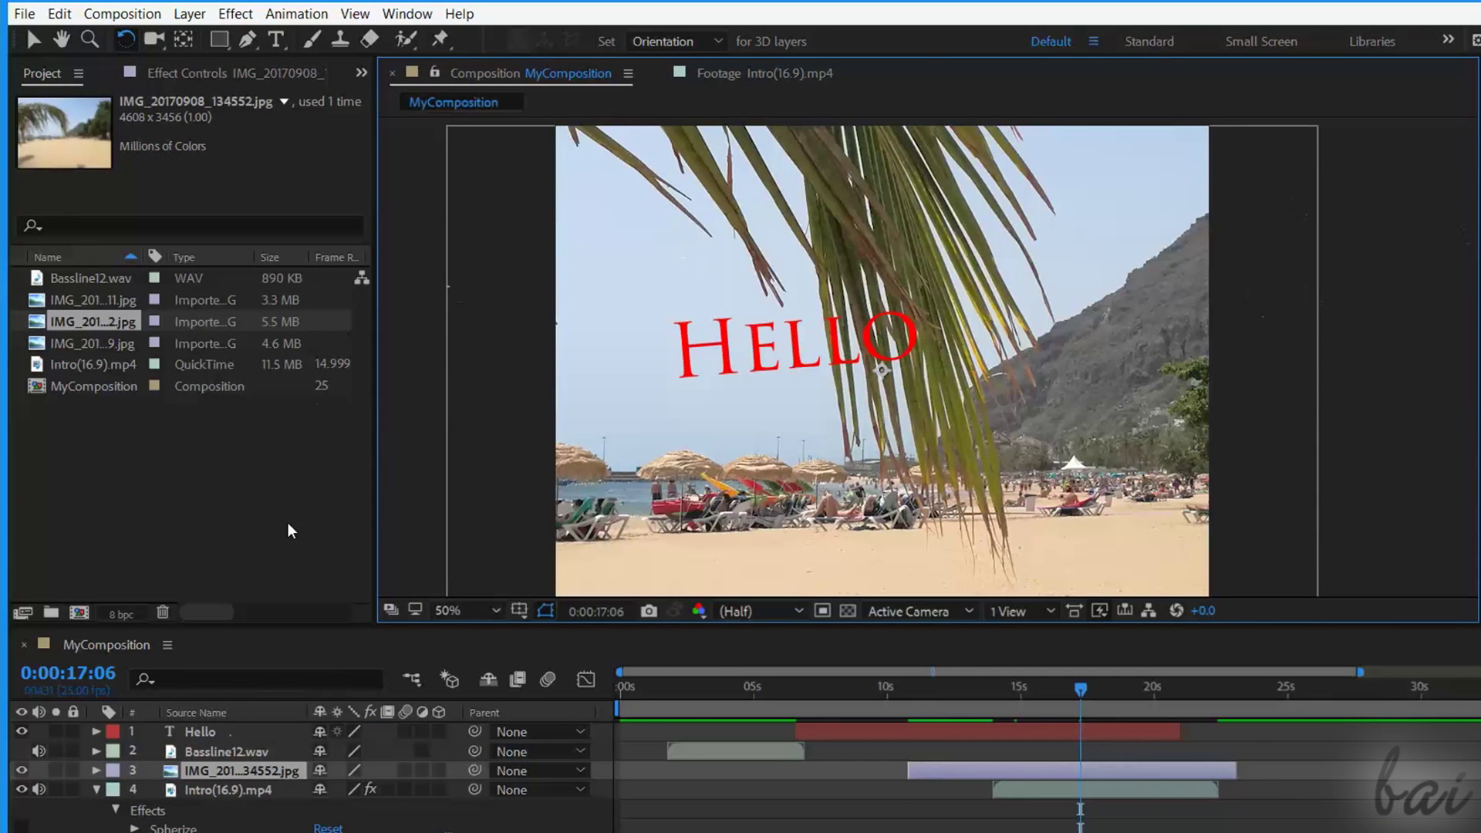
left_click(291, 531)
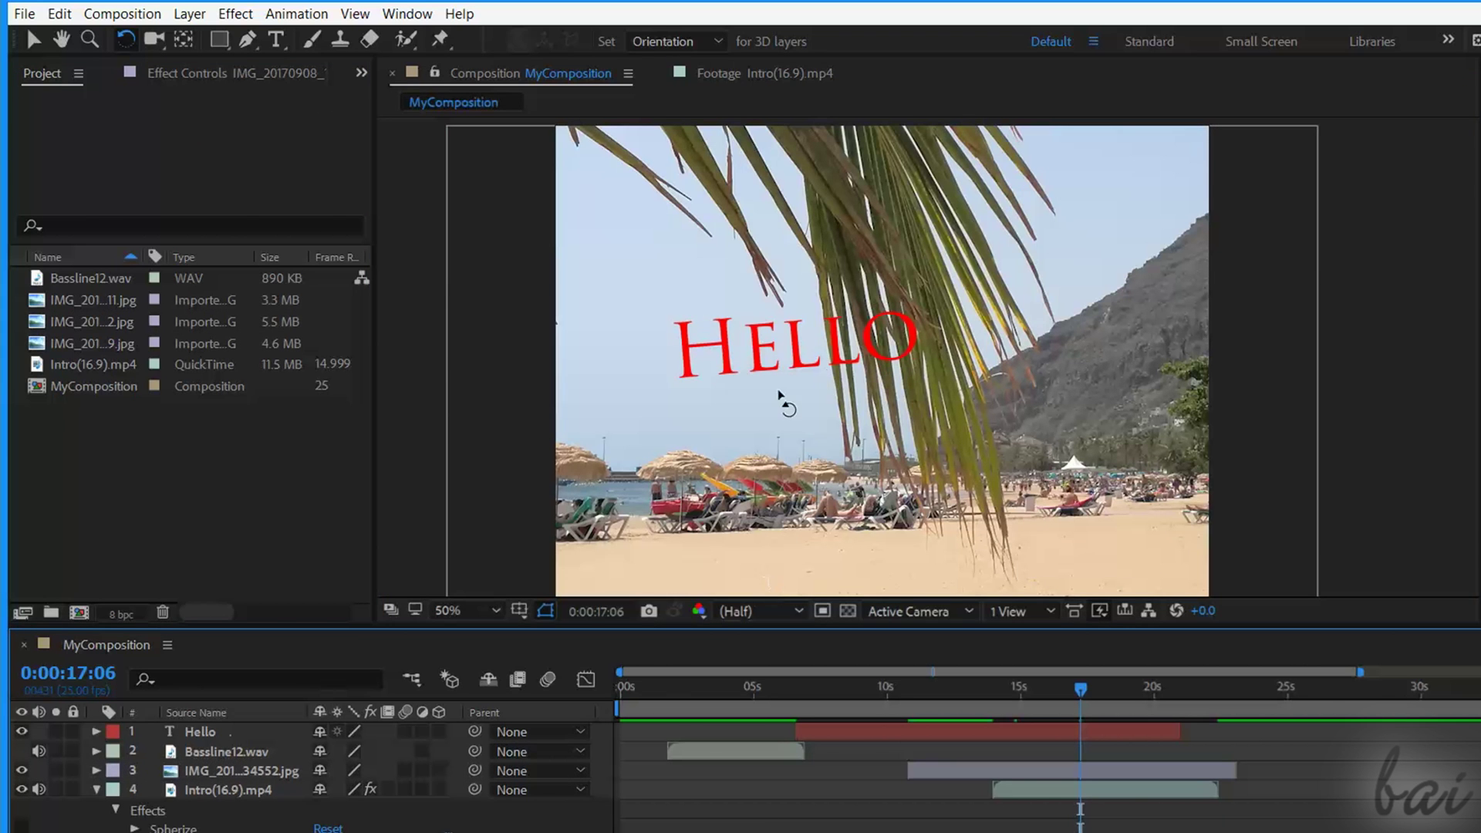
left_click(798, 484)
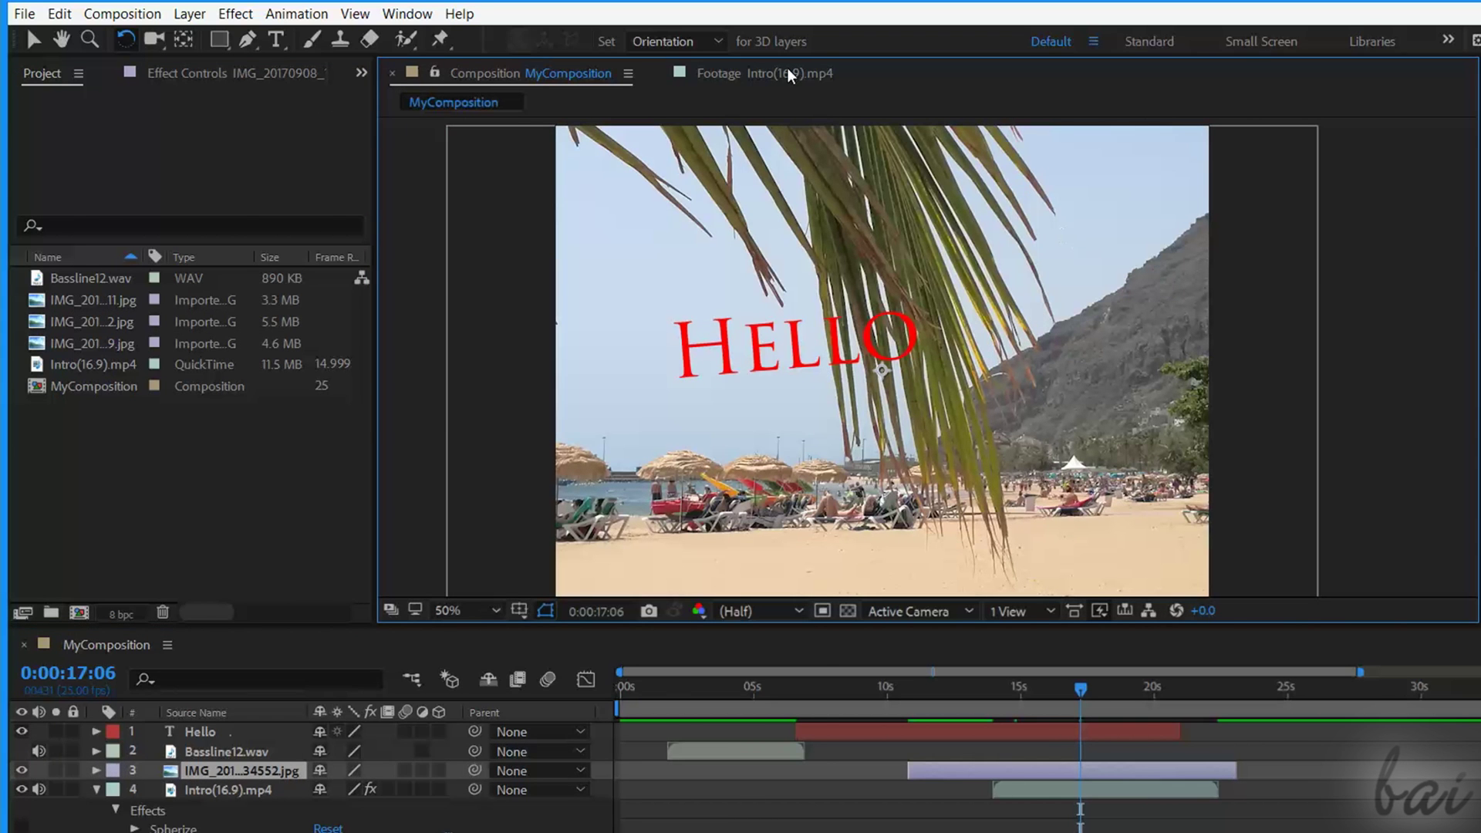
left_click(25, 14)
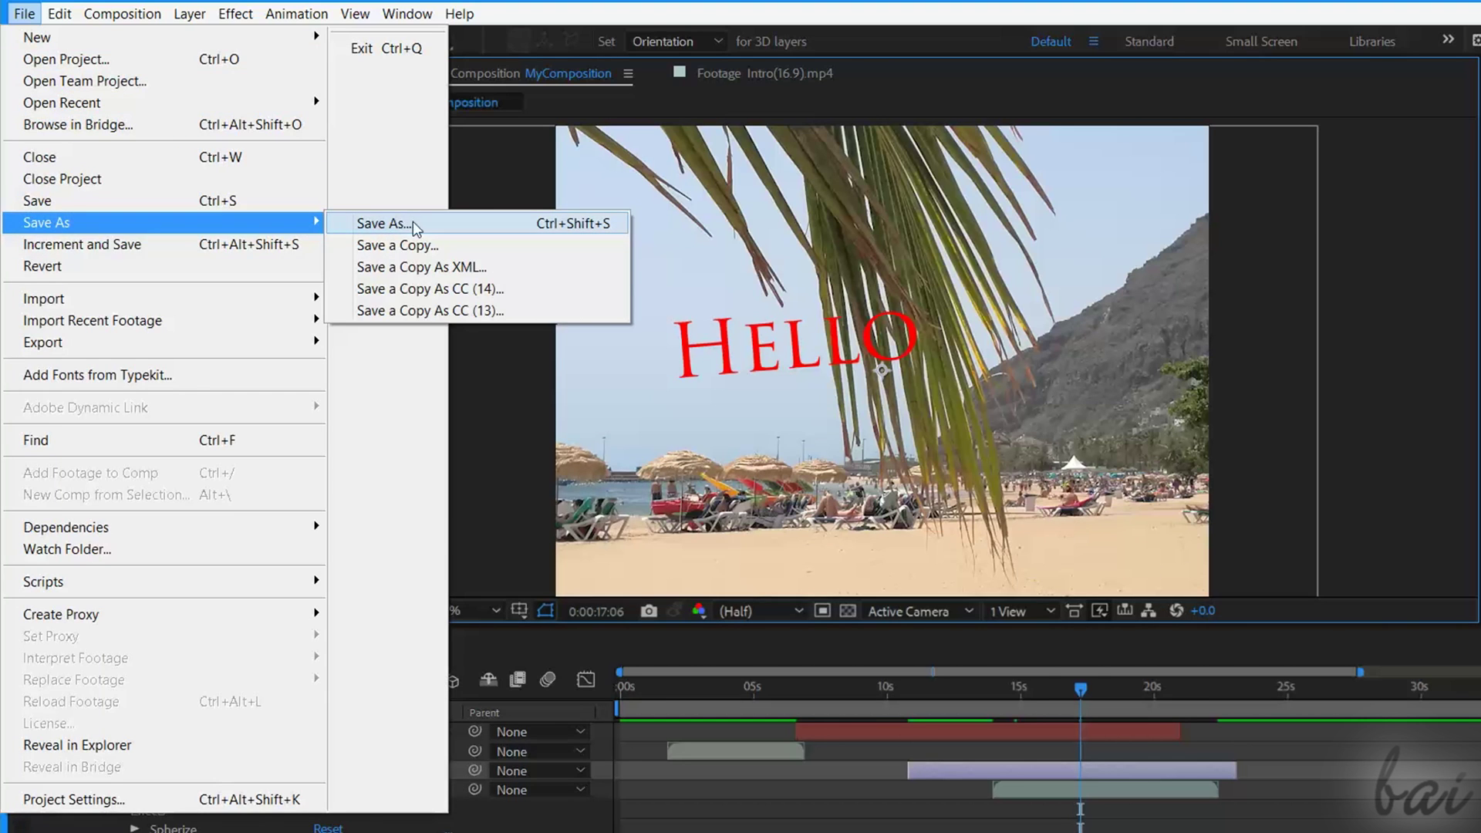
left_click(414, 225)
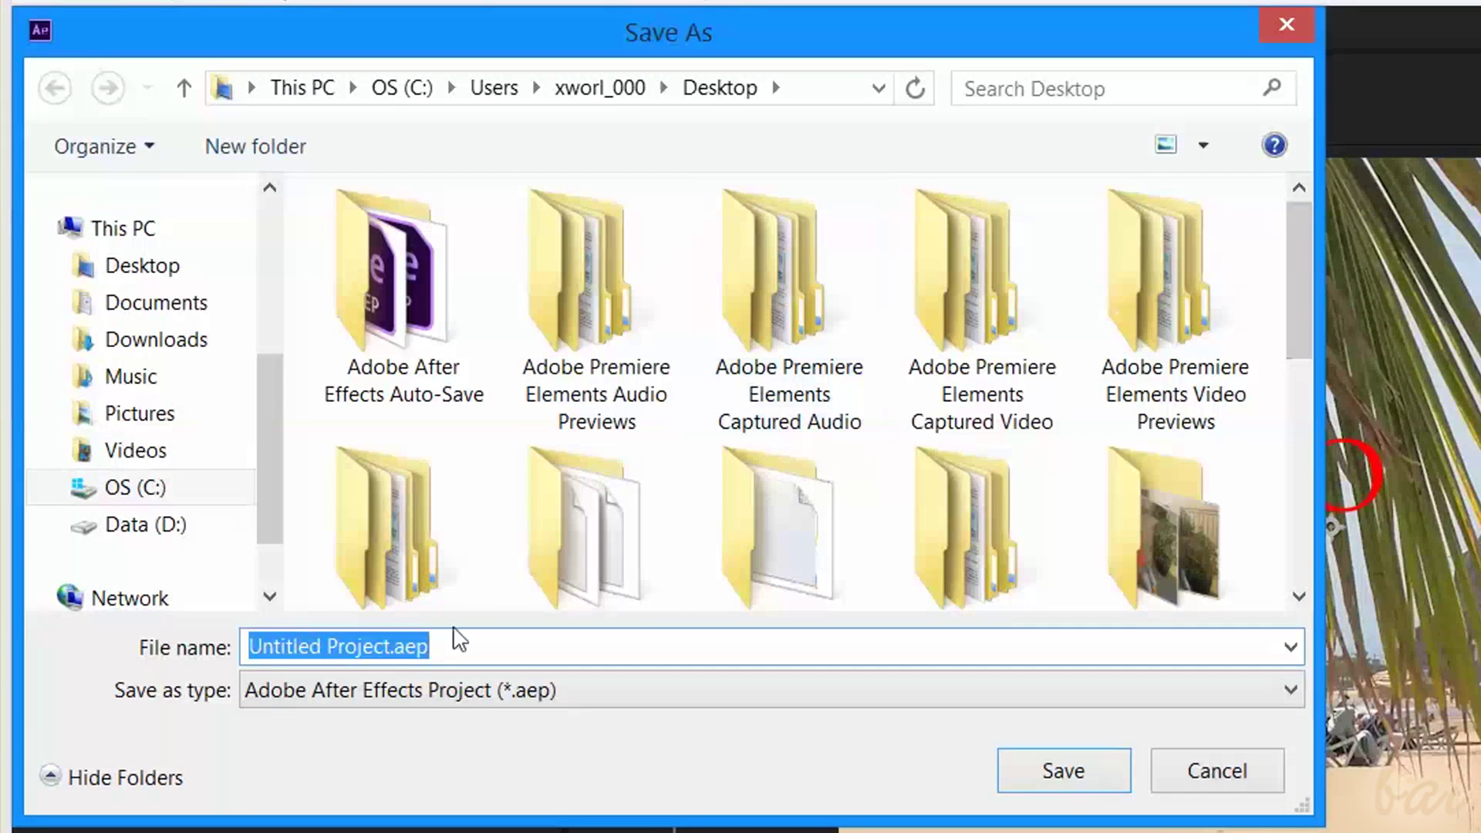
left_click(400, 651)
left_click_drag(393, 648, 15, 571)
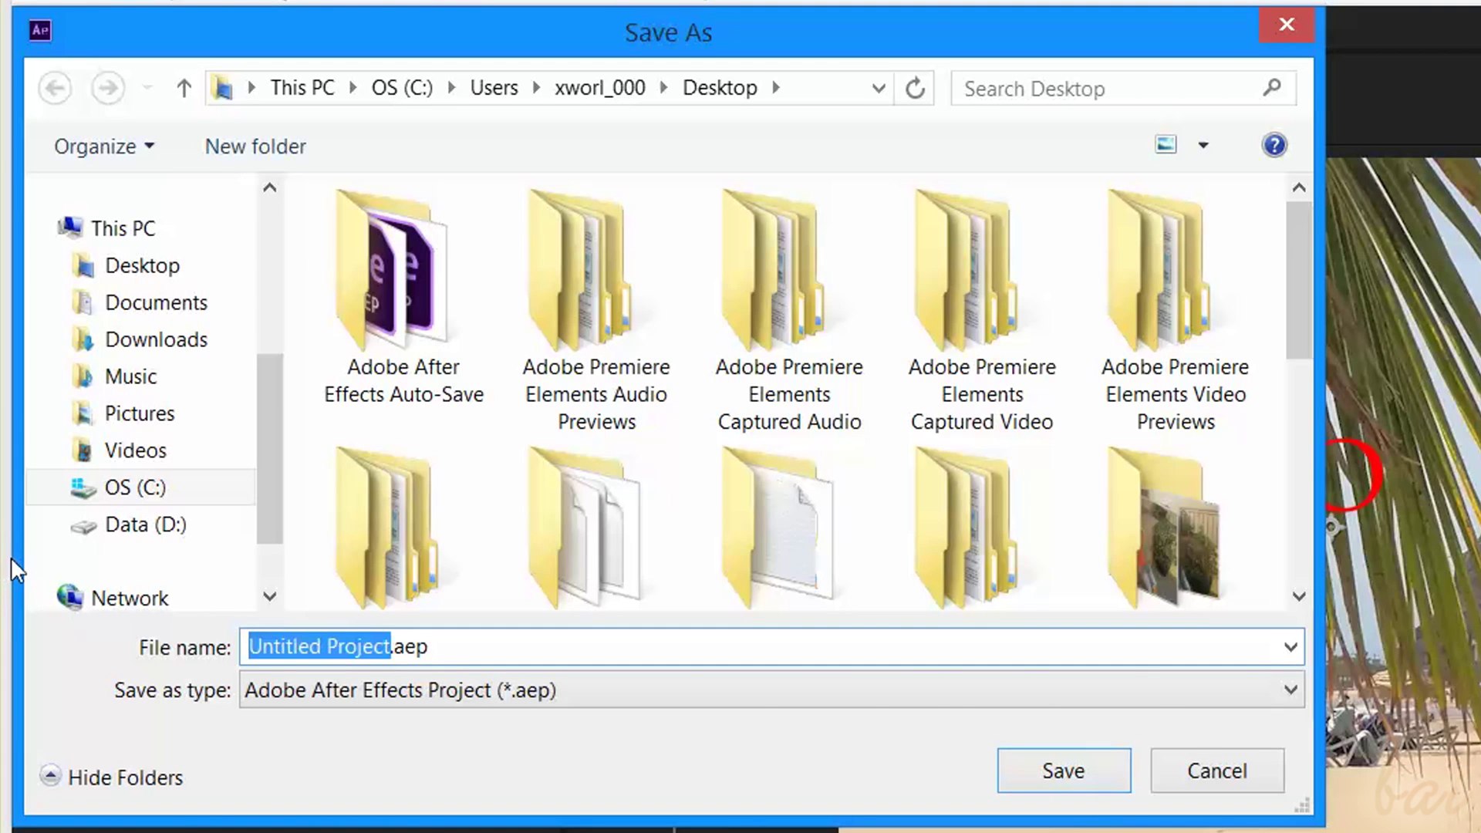
type("My")
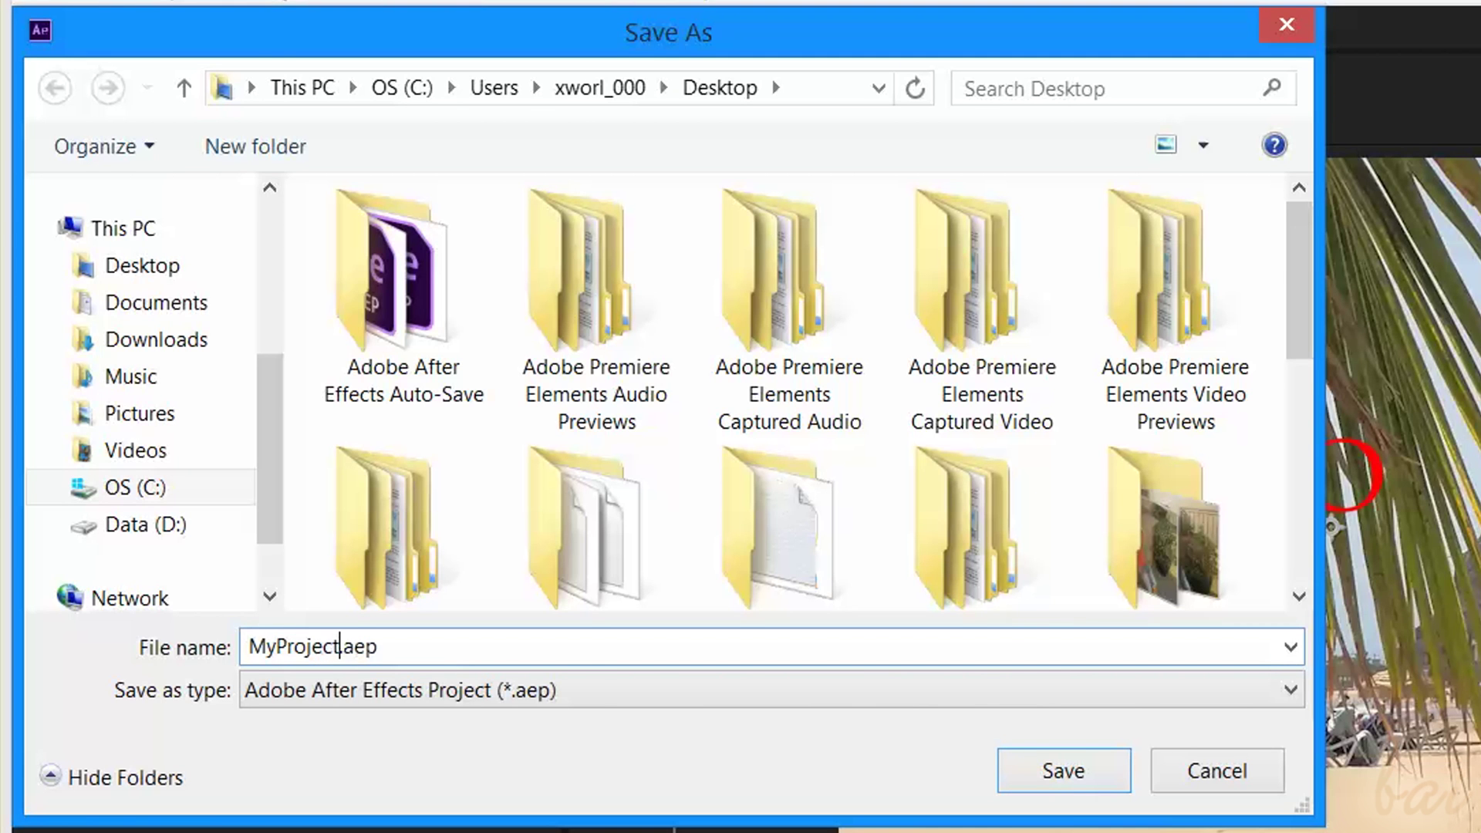
left_click(1044, 769)
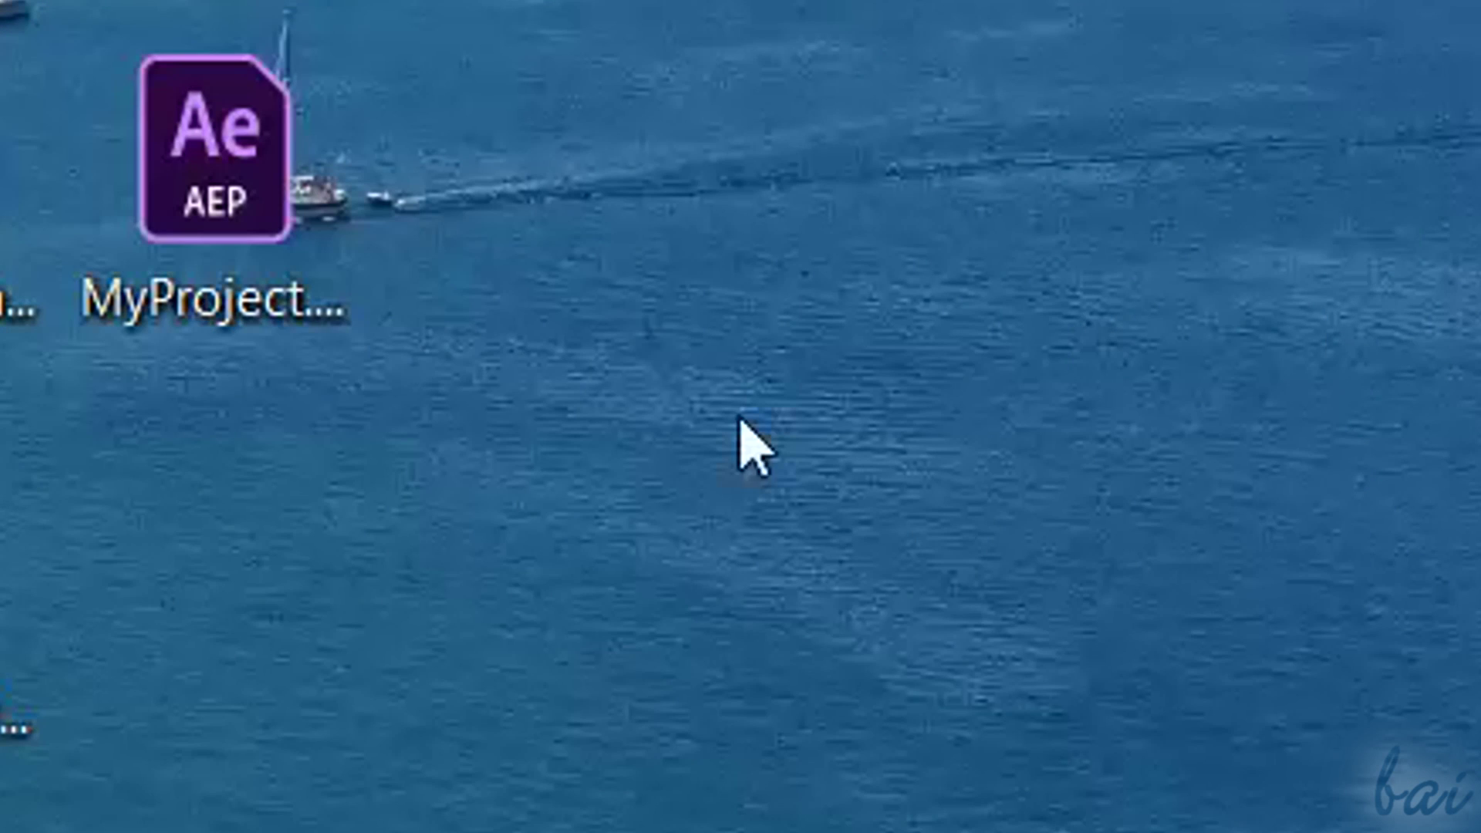
left_click(221, 280)
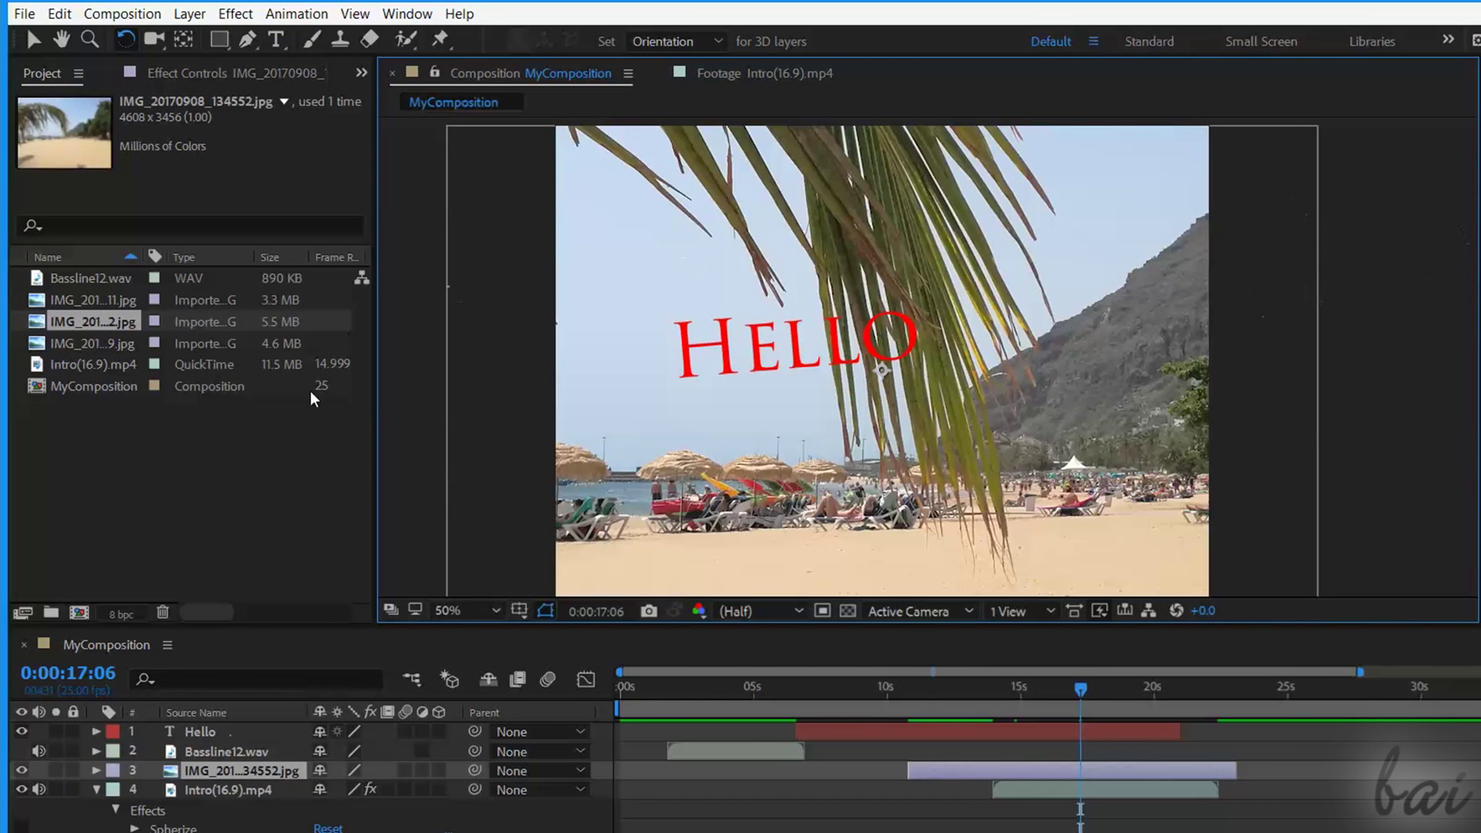
left_click(293, 530)
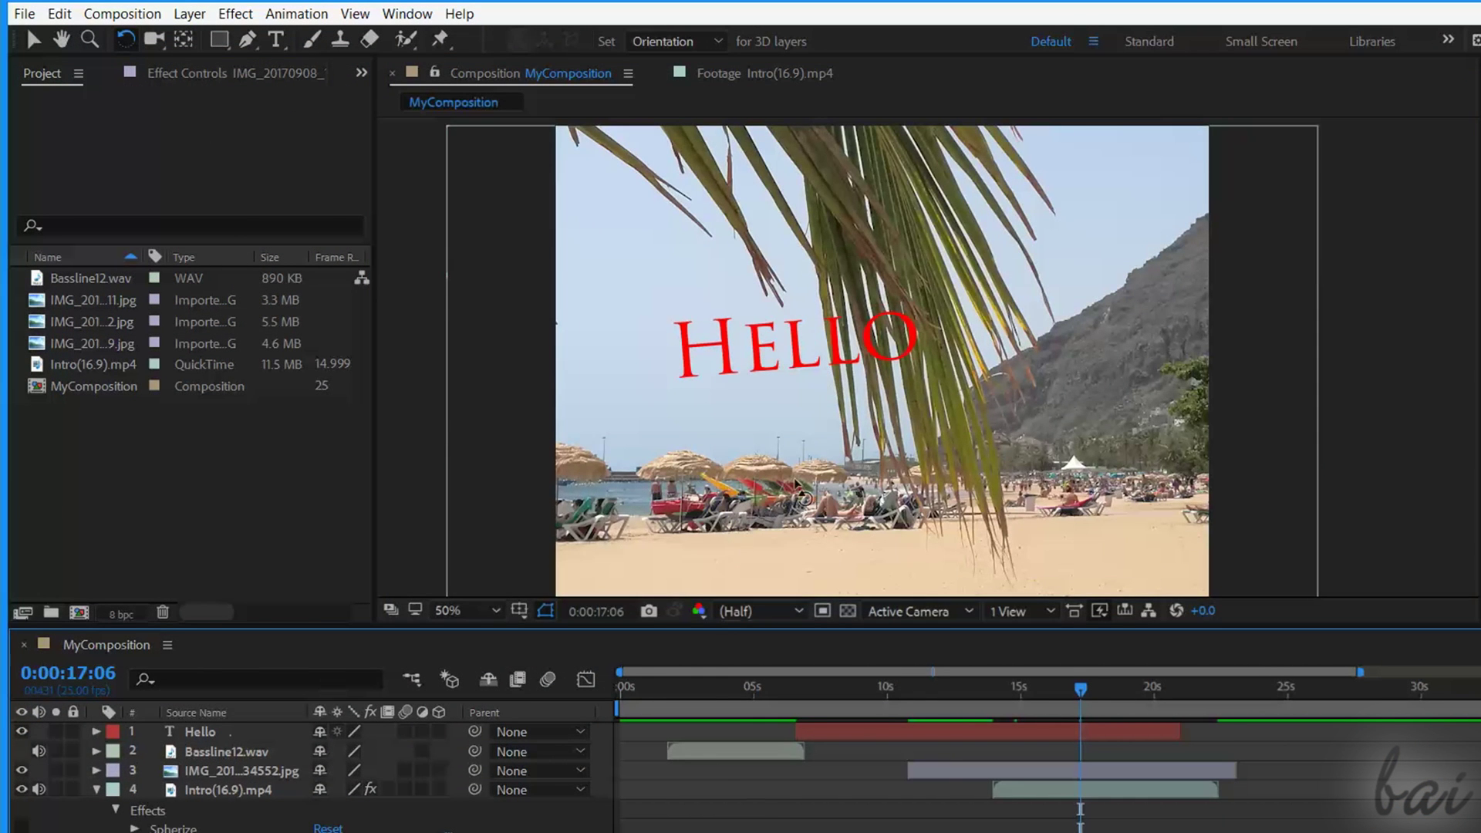
Show the Render Queue panel from the Window menu, then reopen Comp 2 in the timeline.
left_click(797, 483)
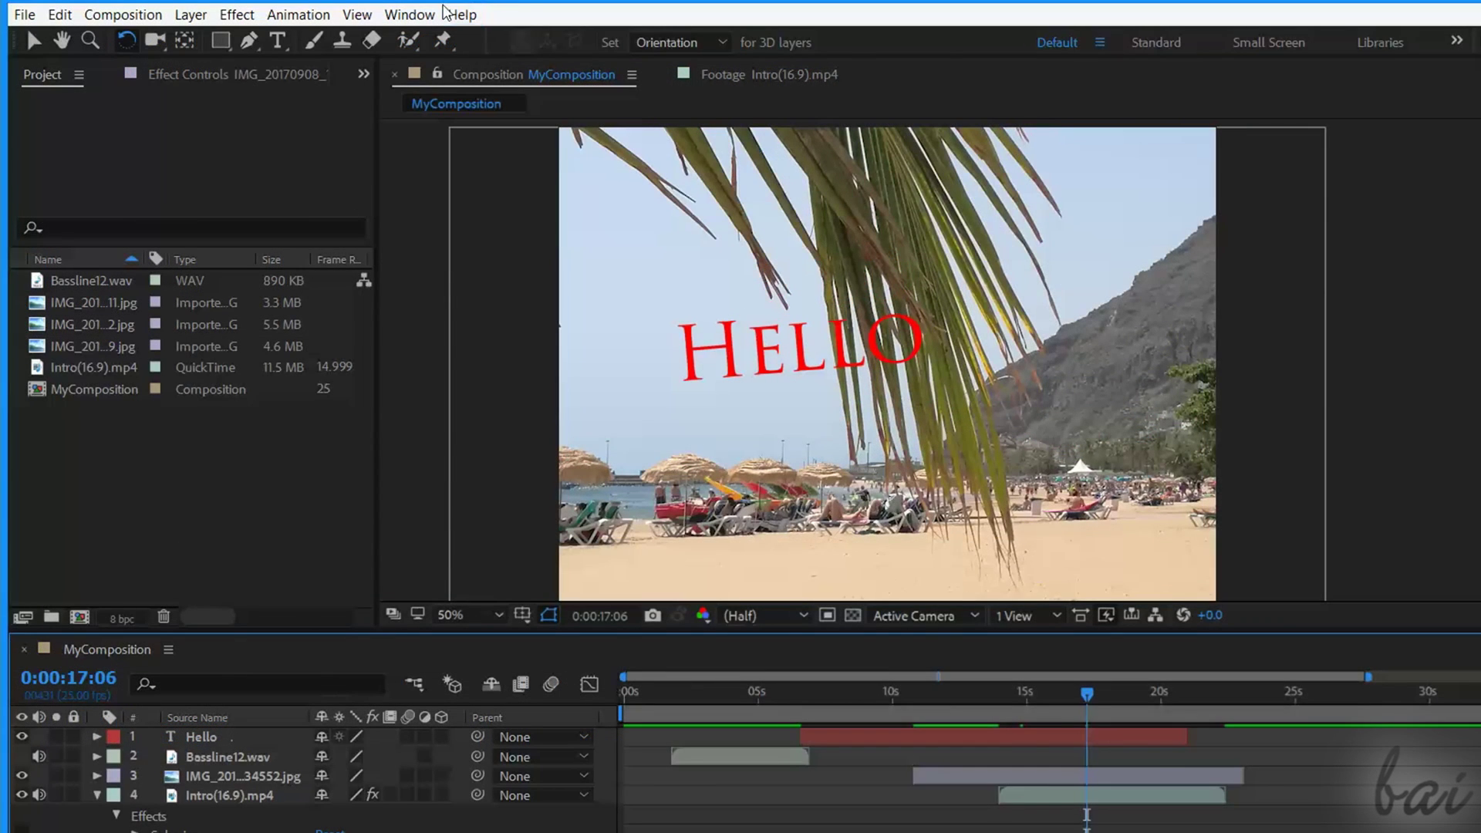
left_click(410, 14)
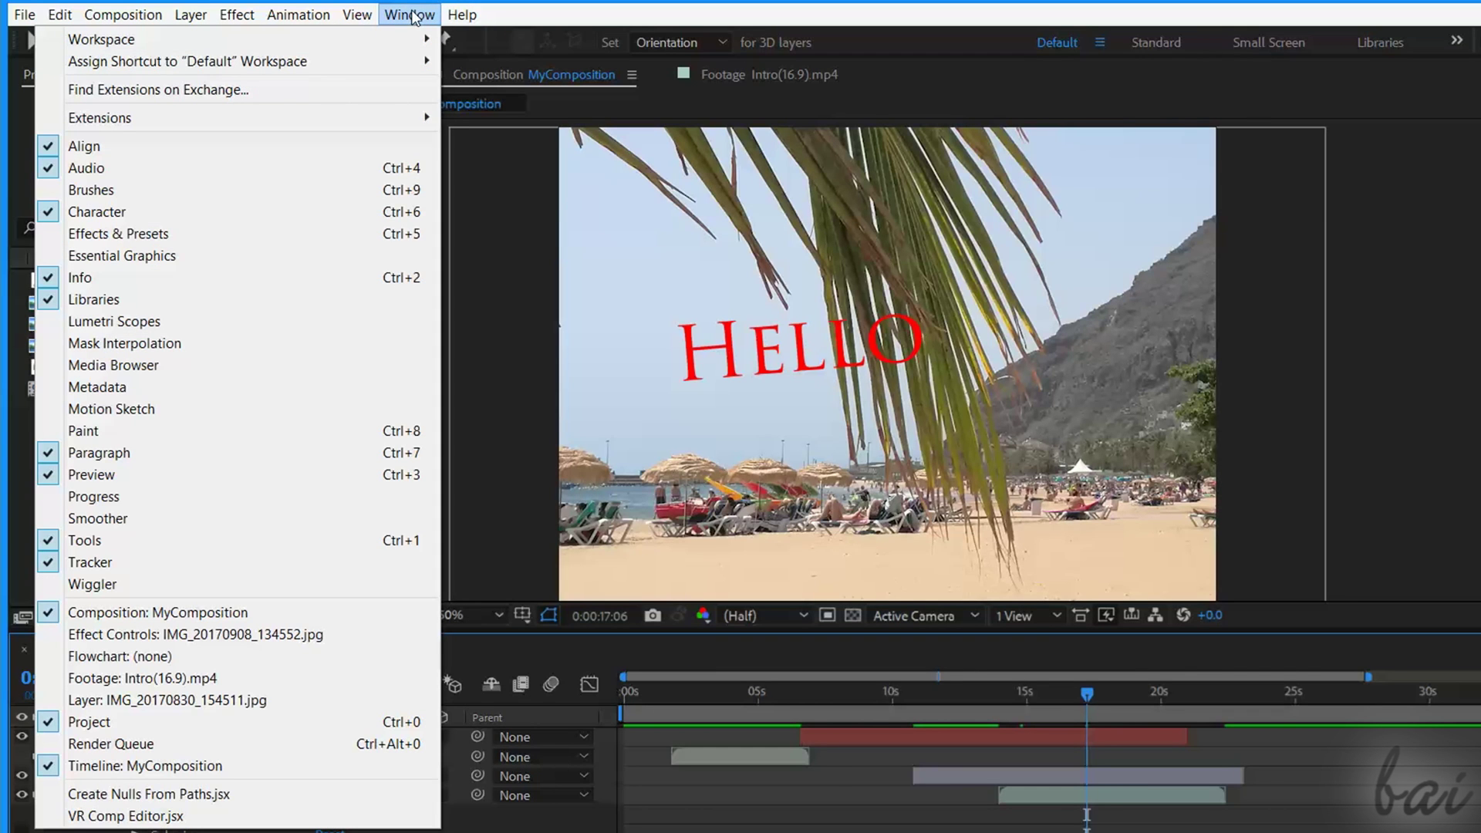
left_click(184, 744)
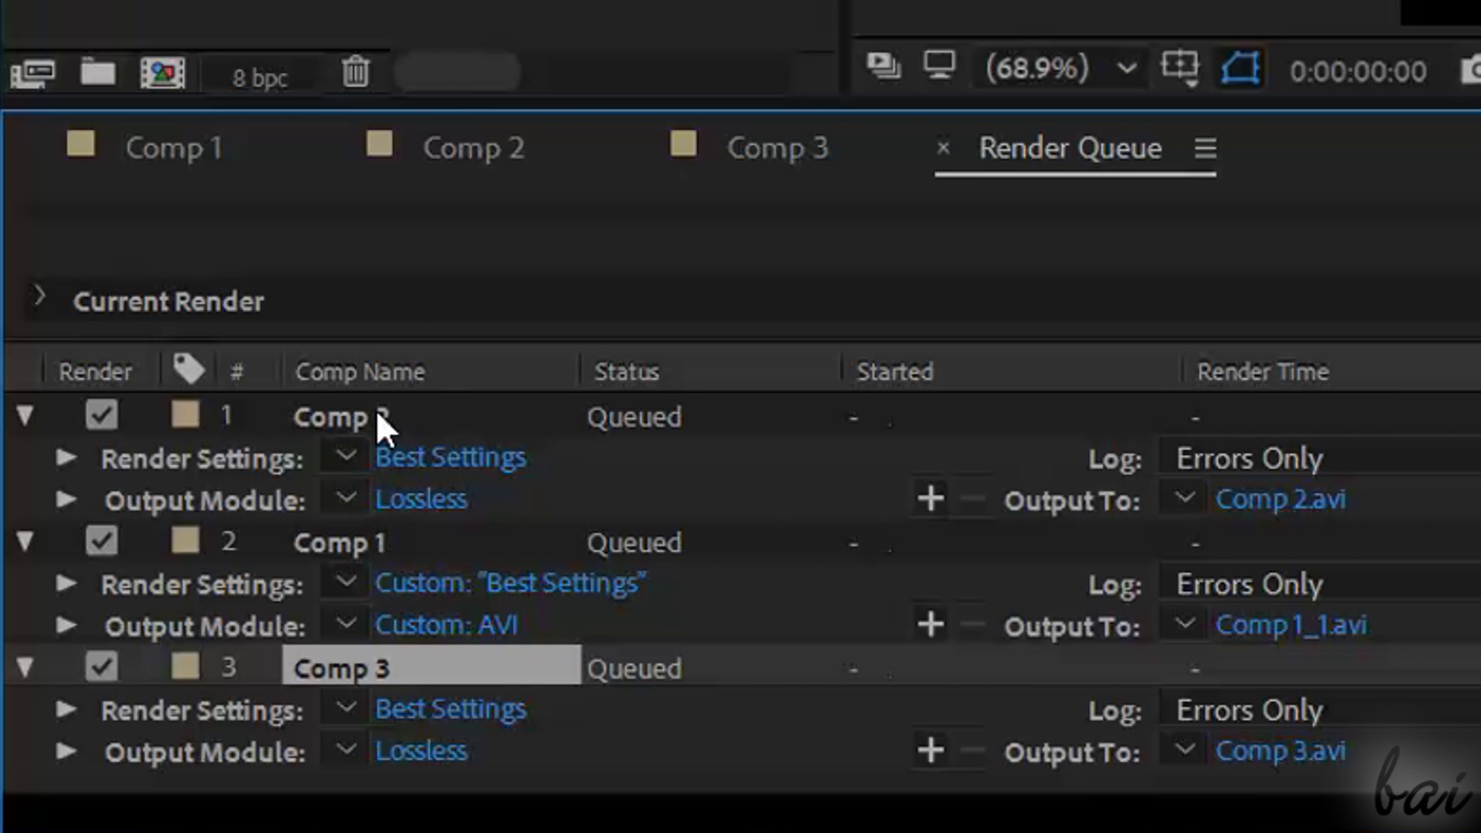
left_click(378, 420)
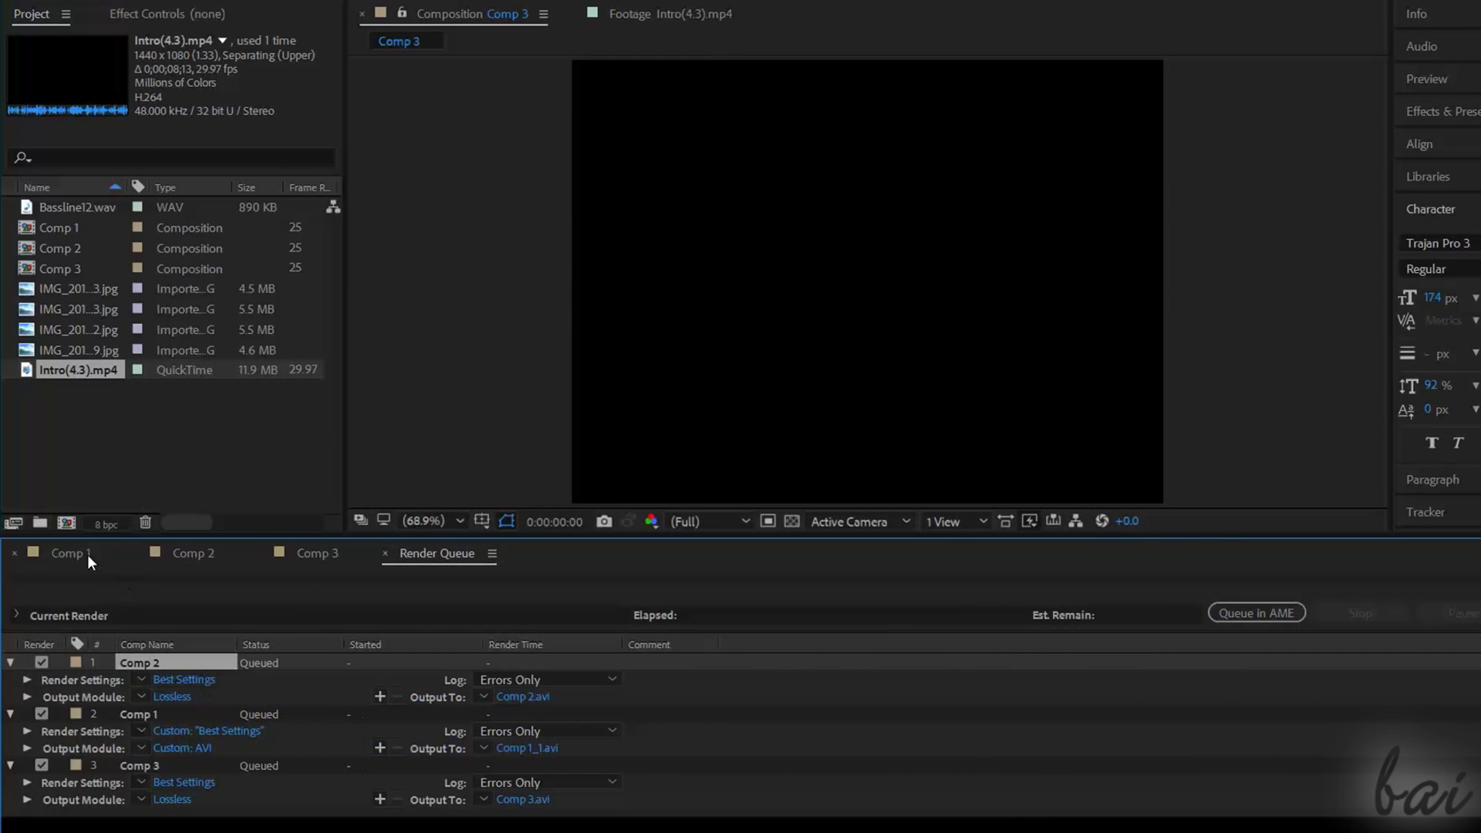
left_click(82, 553)
double_click(882, 689)
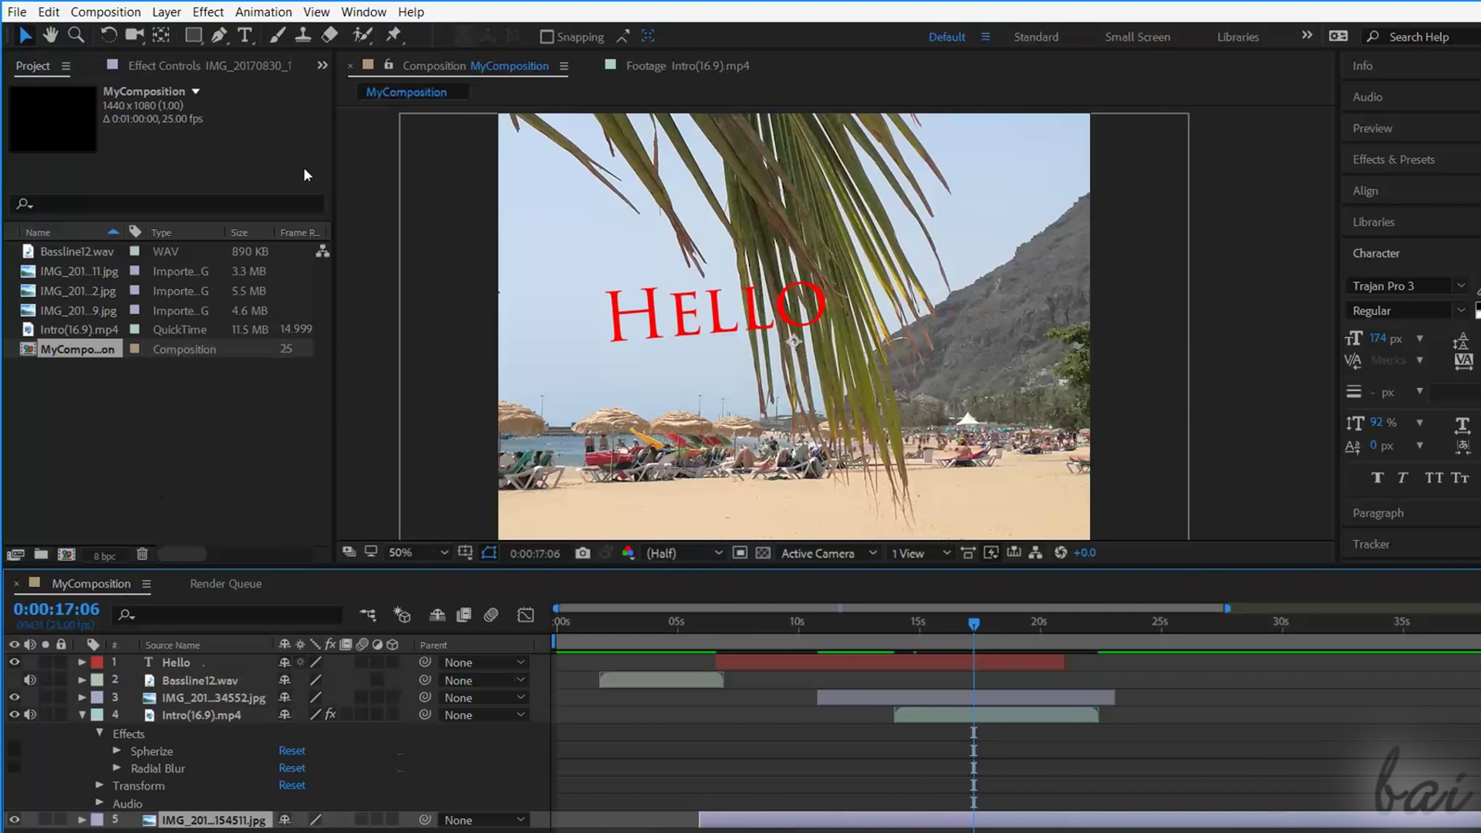
Add MyComposition to the render queue and review Best Settings, keeping Best quality and Full resolution.
left_click(120, 15)
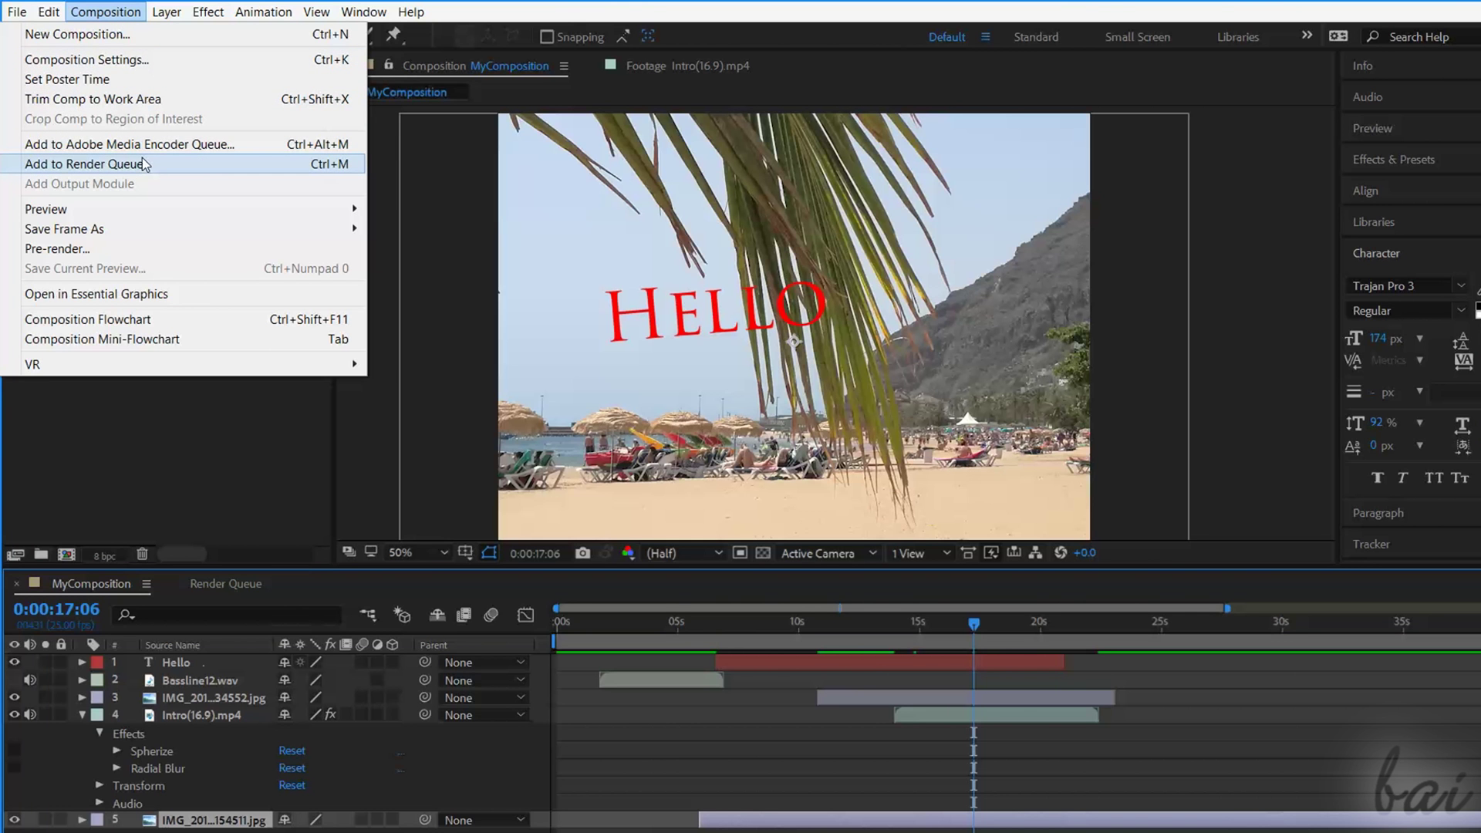
left_click(85, 165)
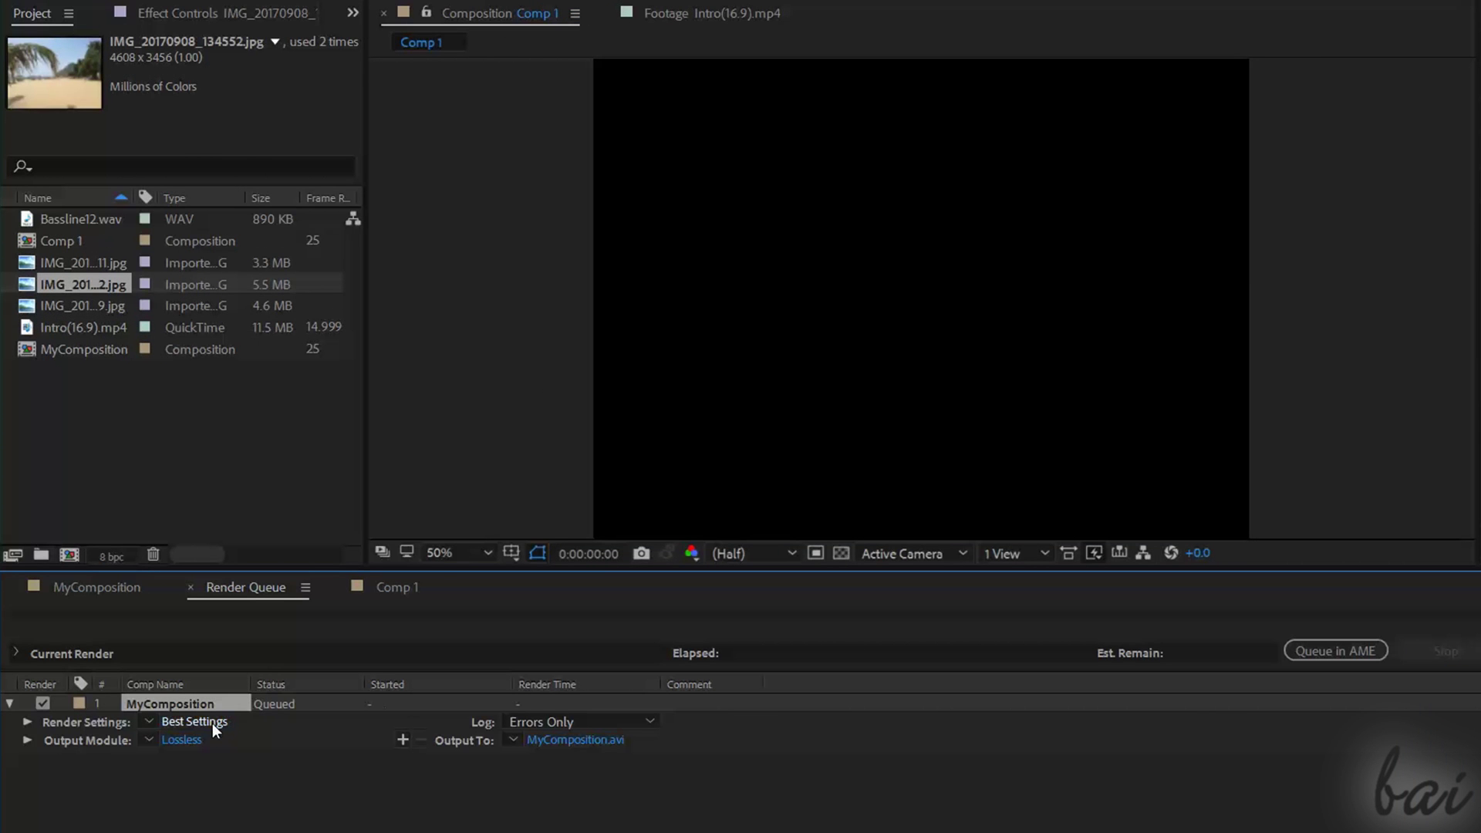
left_click(202, 725)
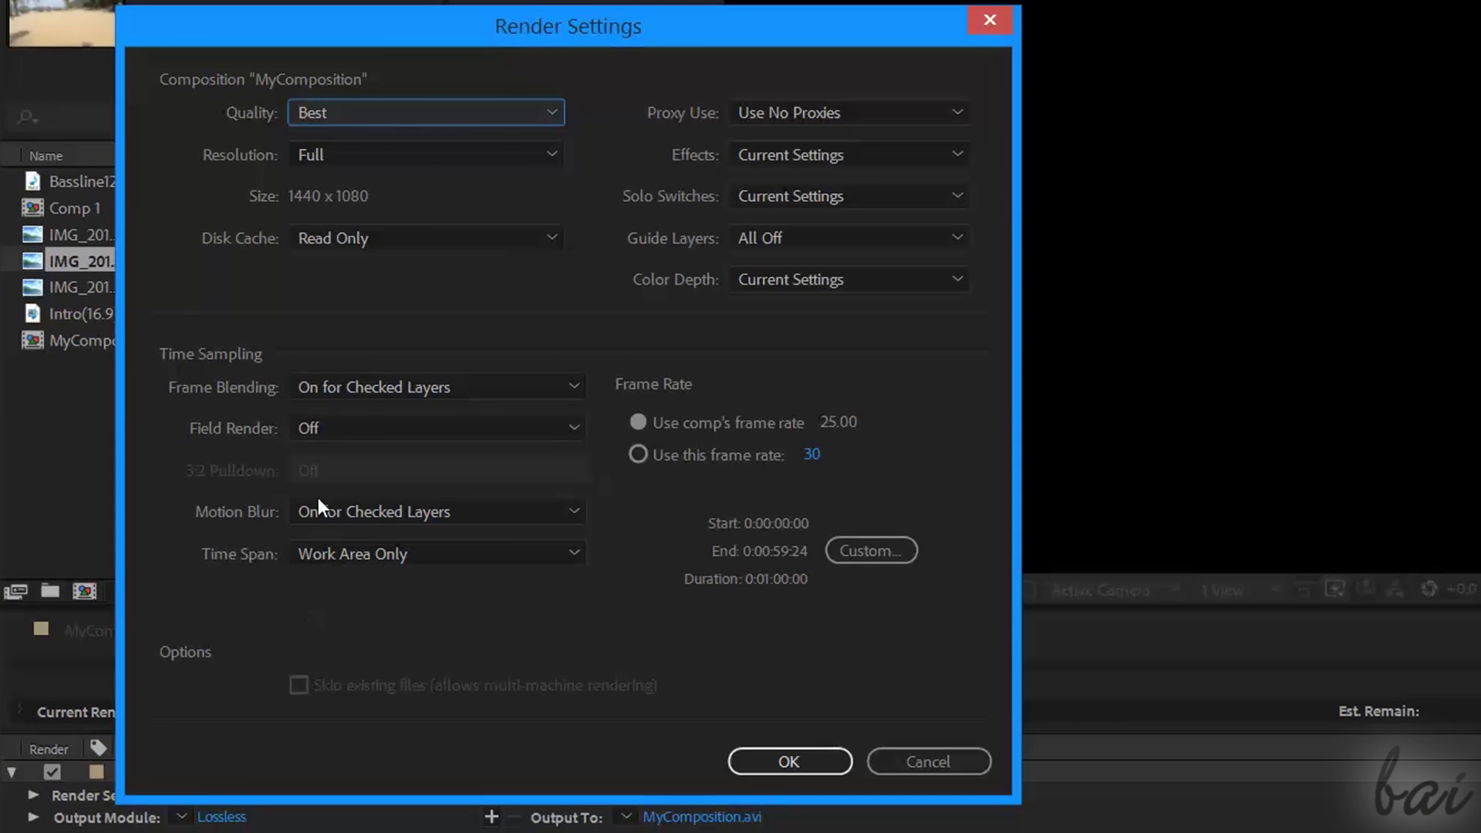
left_click(421, 113)
left_click(432, 122)
left_click(409, 155)
left_click(377, 153)
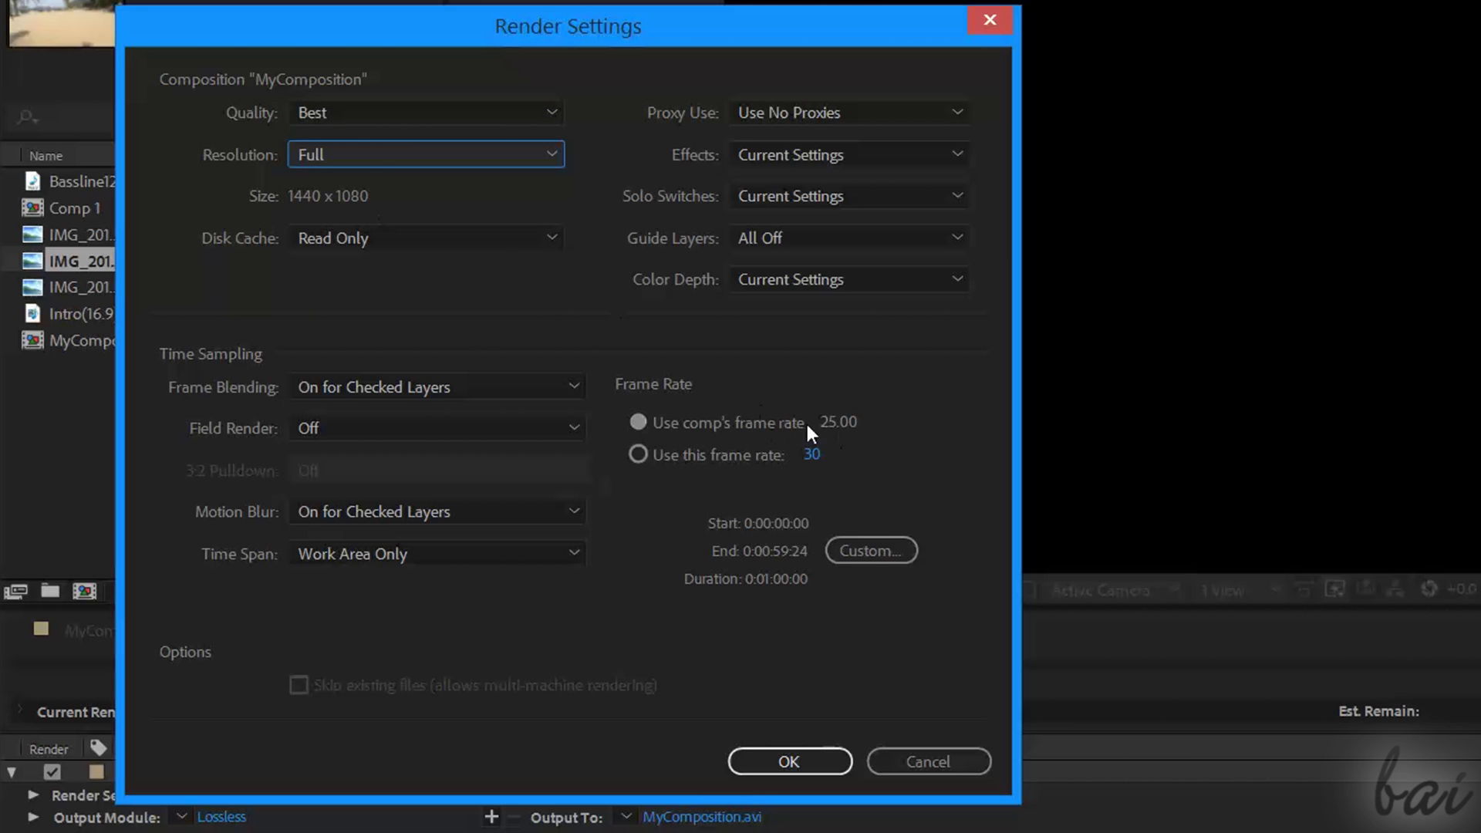
Use a custom frame rate of 30 fps and confirm the render settings.
left_click(641, 455)
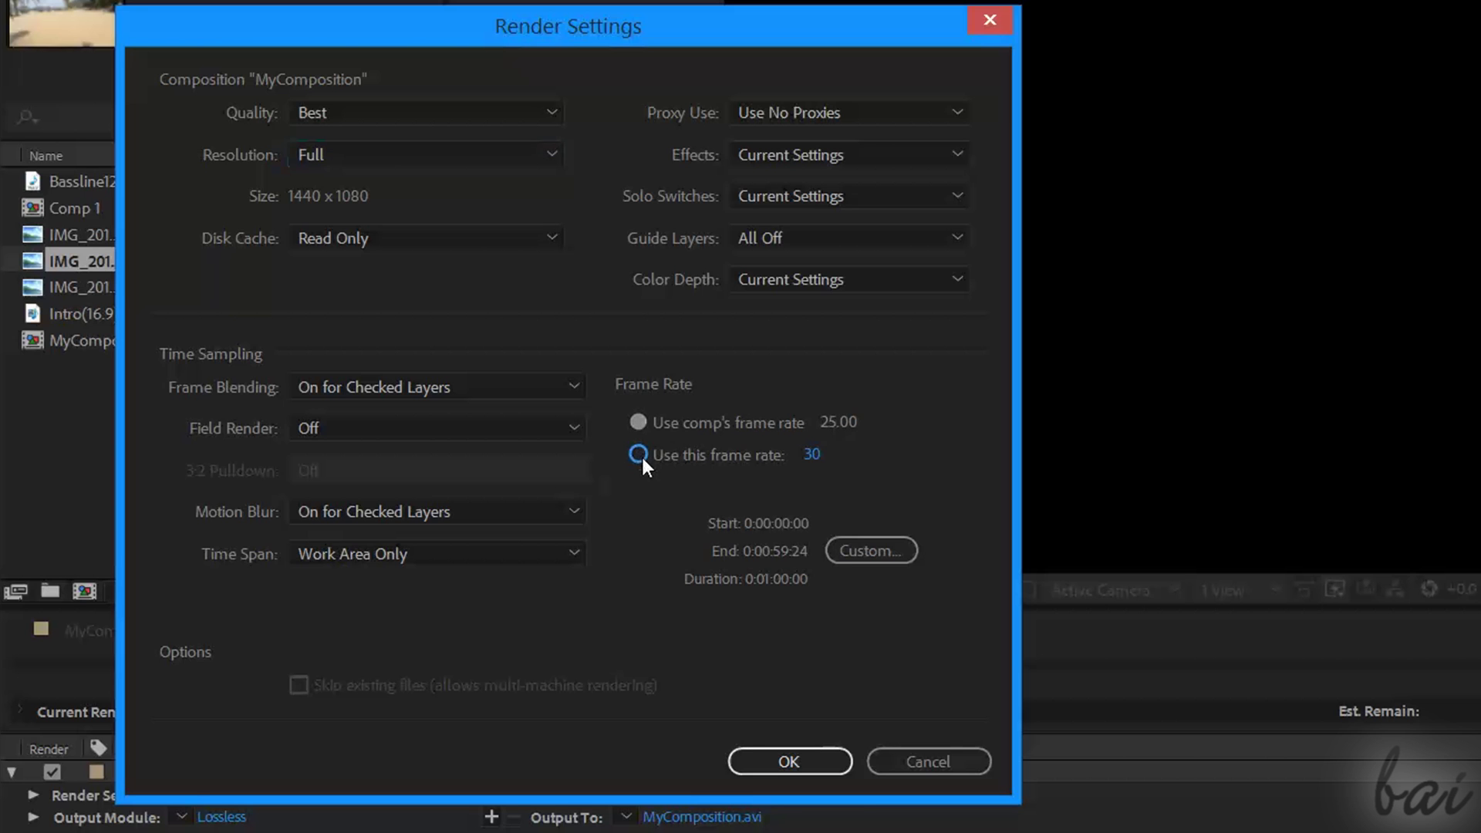
left_click(821, 463)
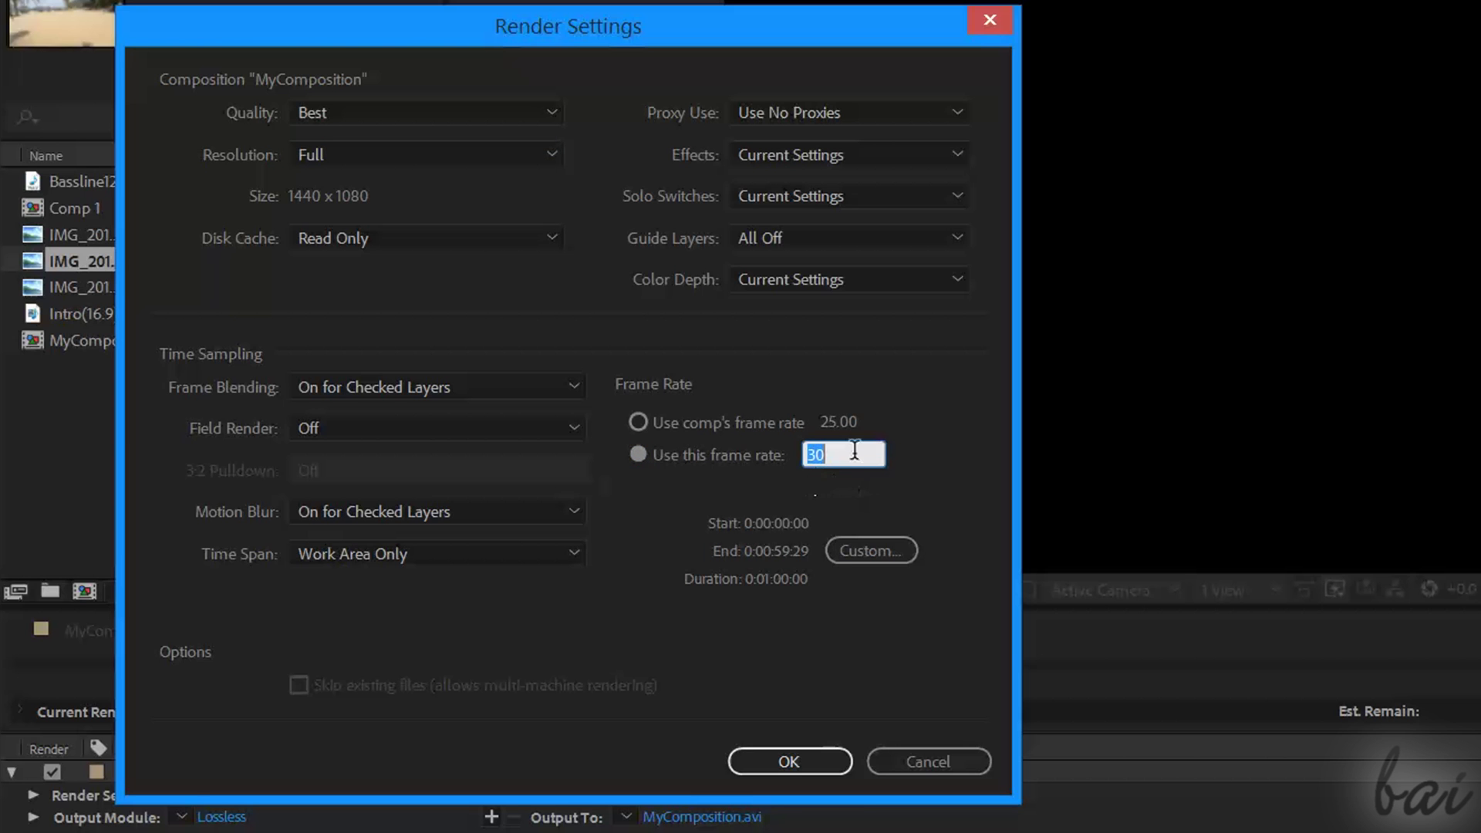
left_click(762, 493)
left_click(802, 761)
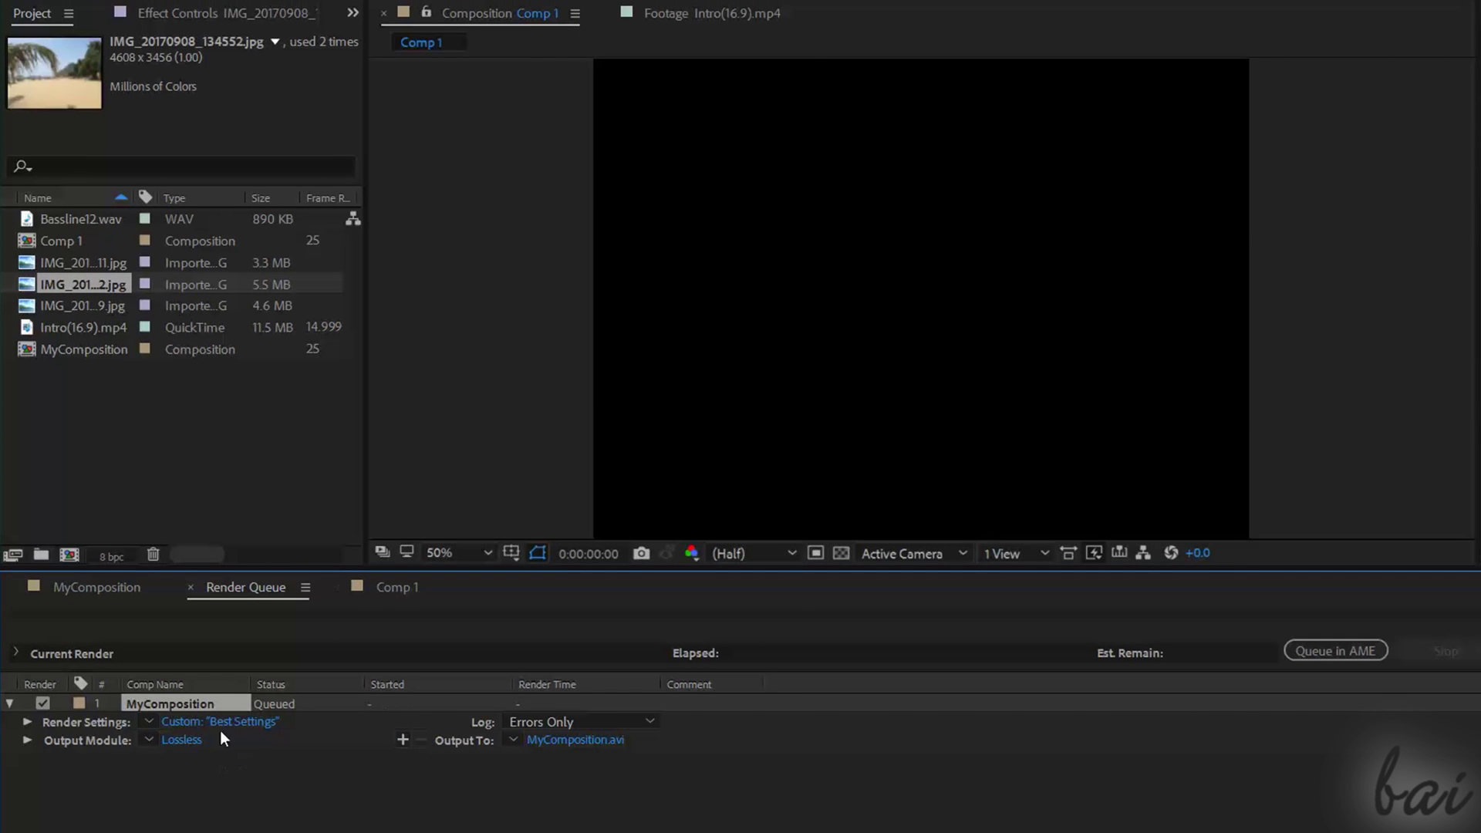
Set the output module to AVI, Millions of Colors, cropping on and 96 kHz audio.
left_click(182, 740)
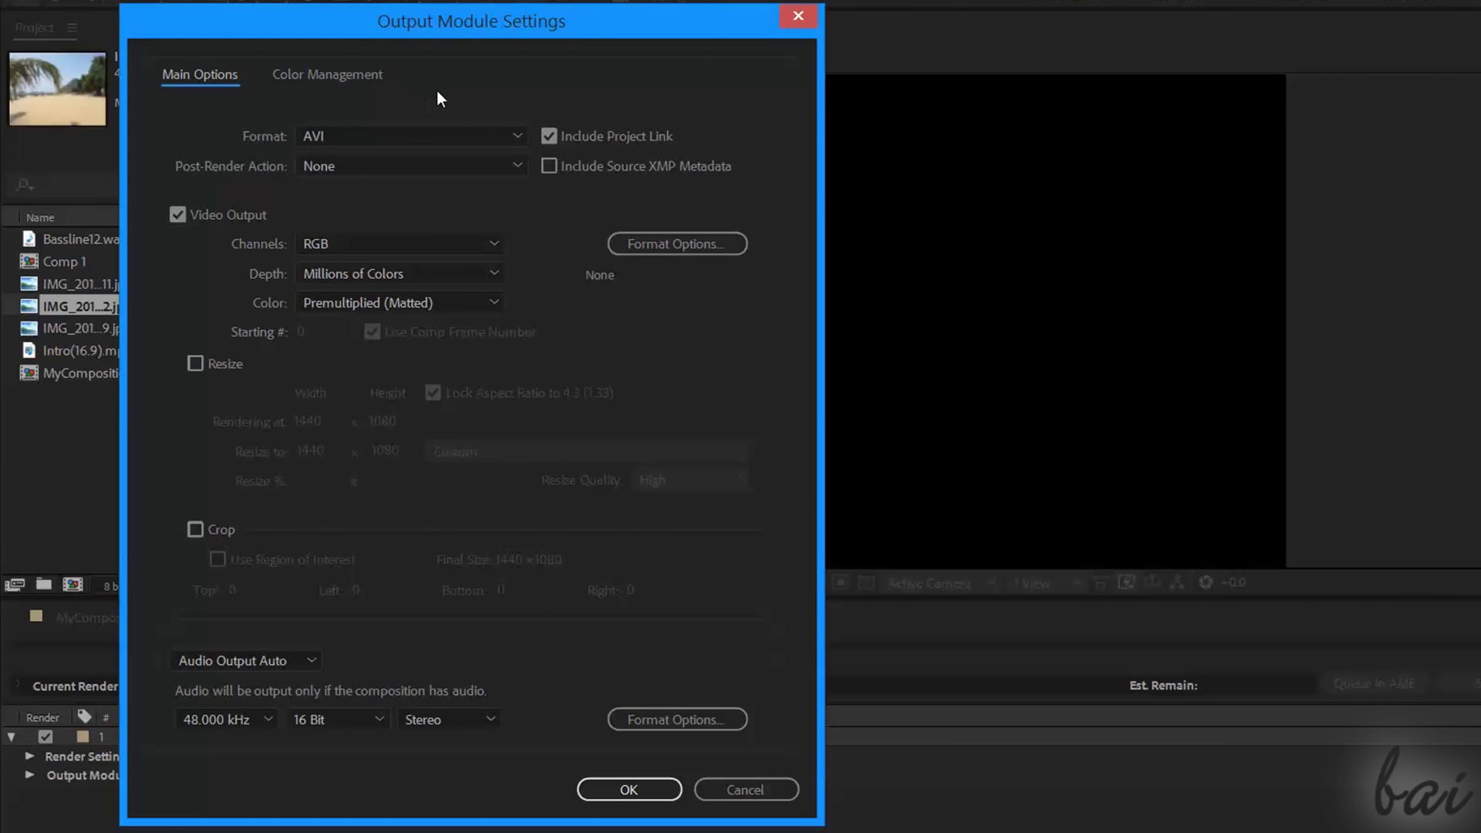
left_click(409, 126)
left_click(339, 185)
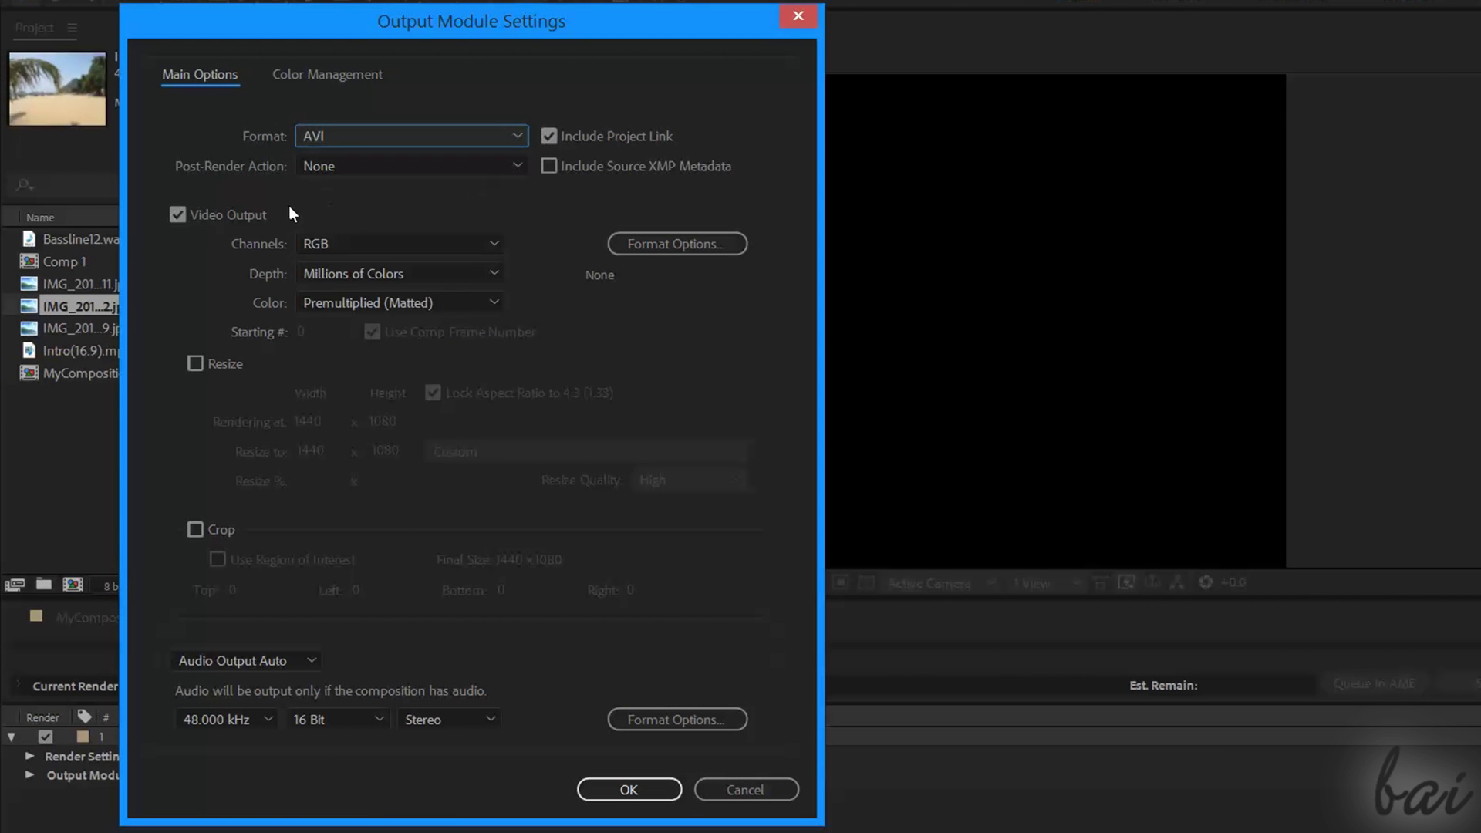
left_click(378, 273)
left_click(384, 320)
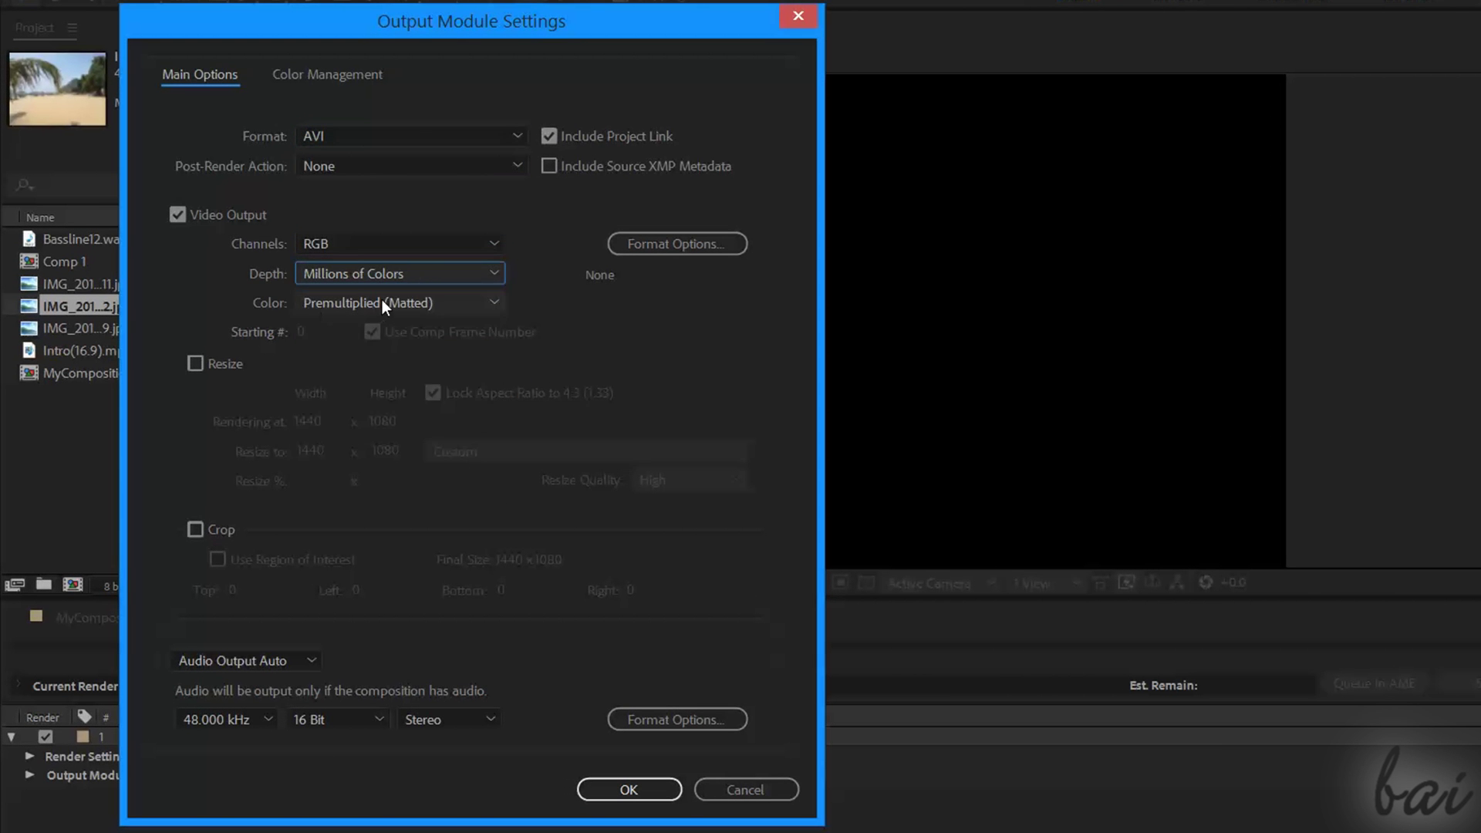
left_click(196, 363)
left_click_drag(313, 447, 455, 438)
left_click(195, 363)
left_click(195, 529)
left_click(265, 723)
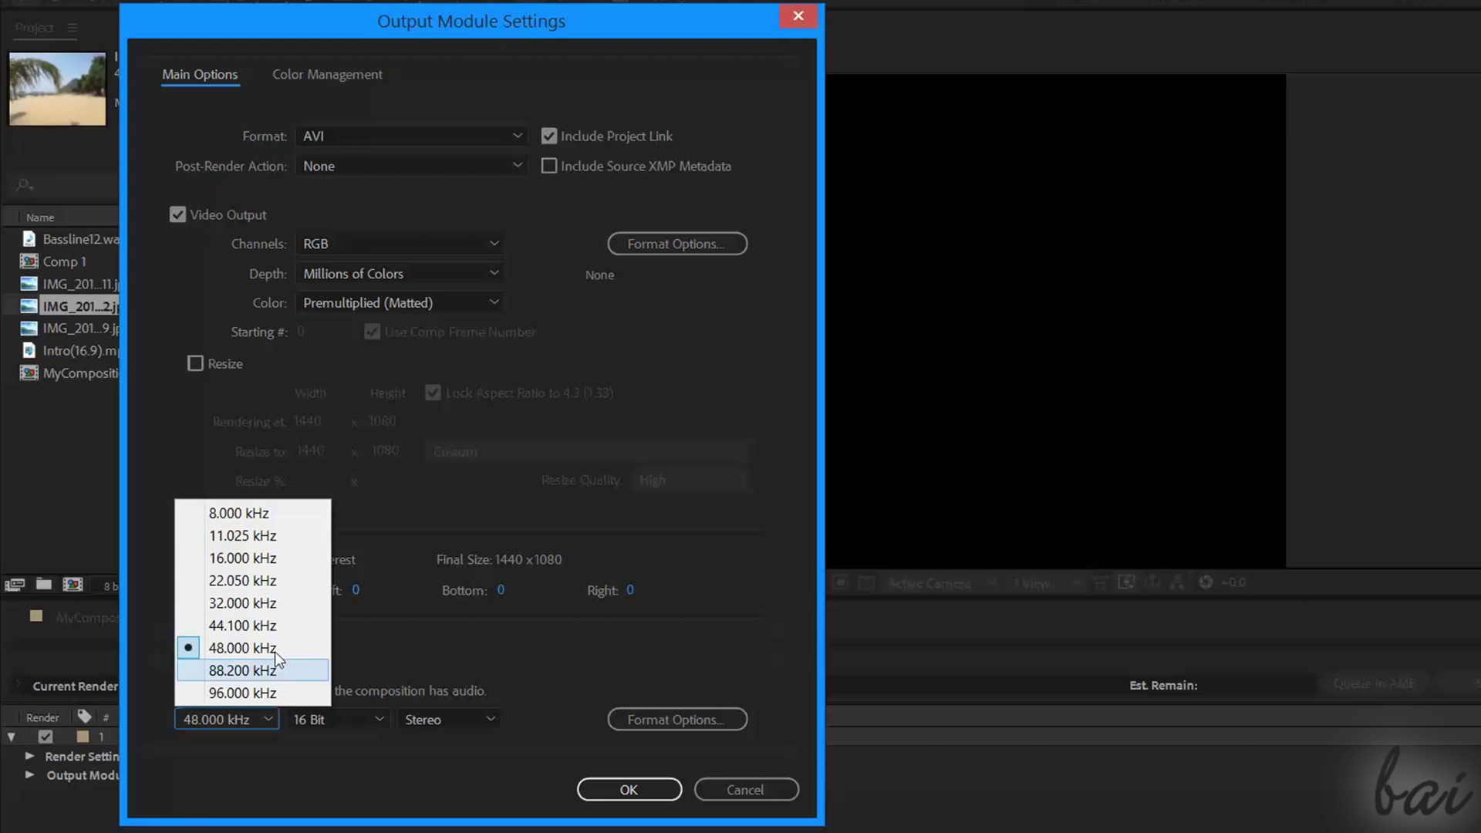
left_click(287, 689)
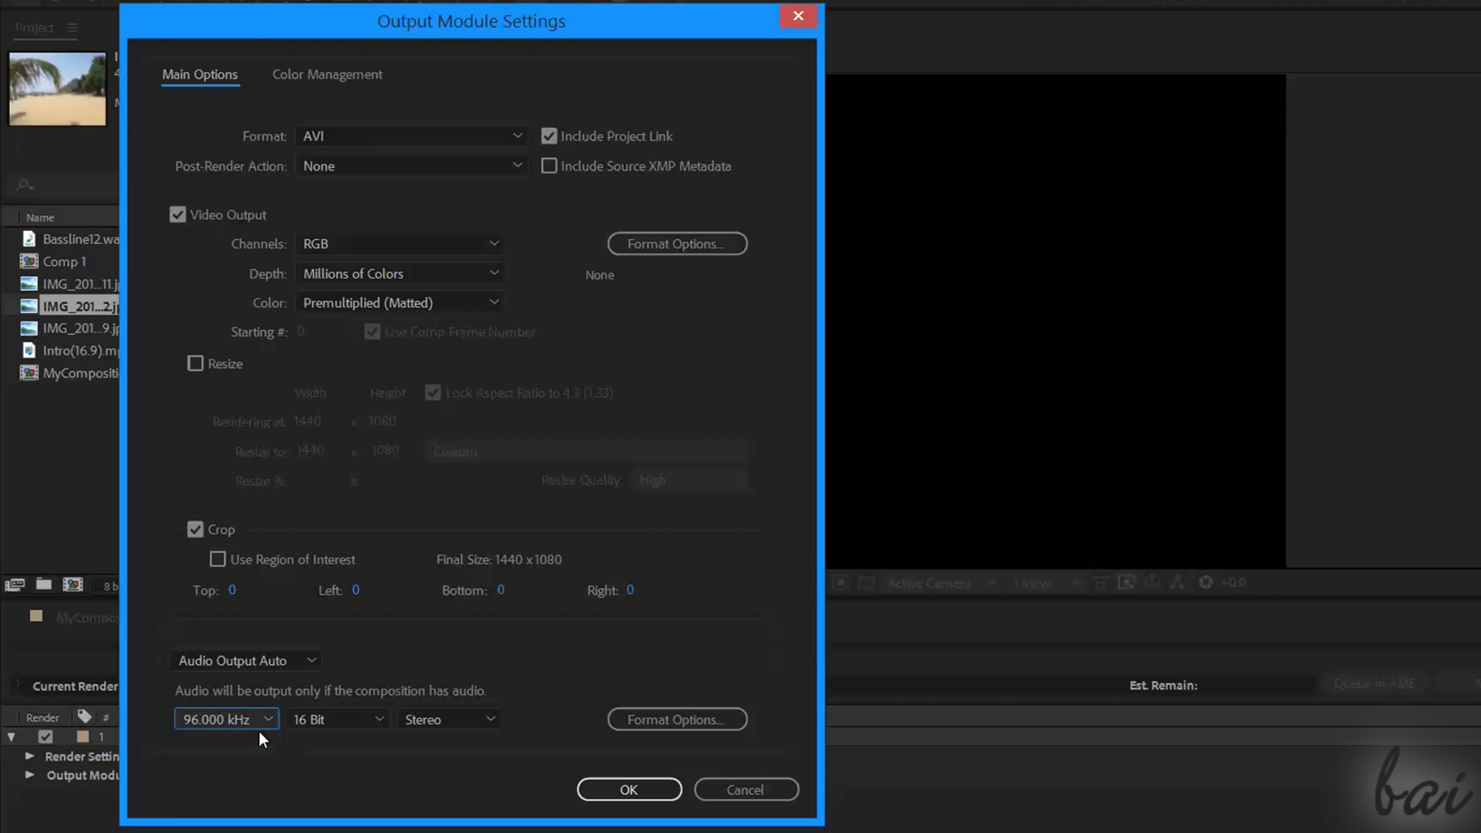
left_click(630, 789)
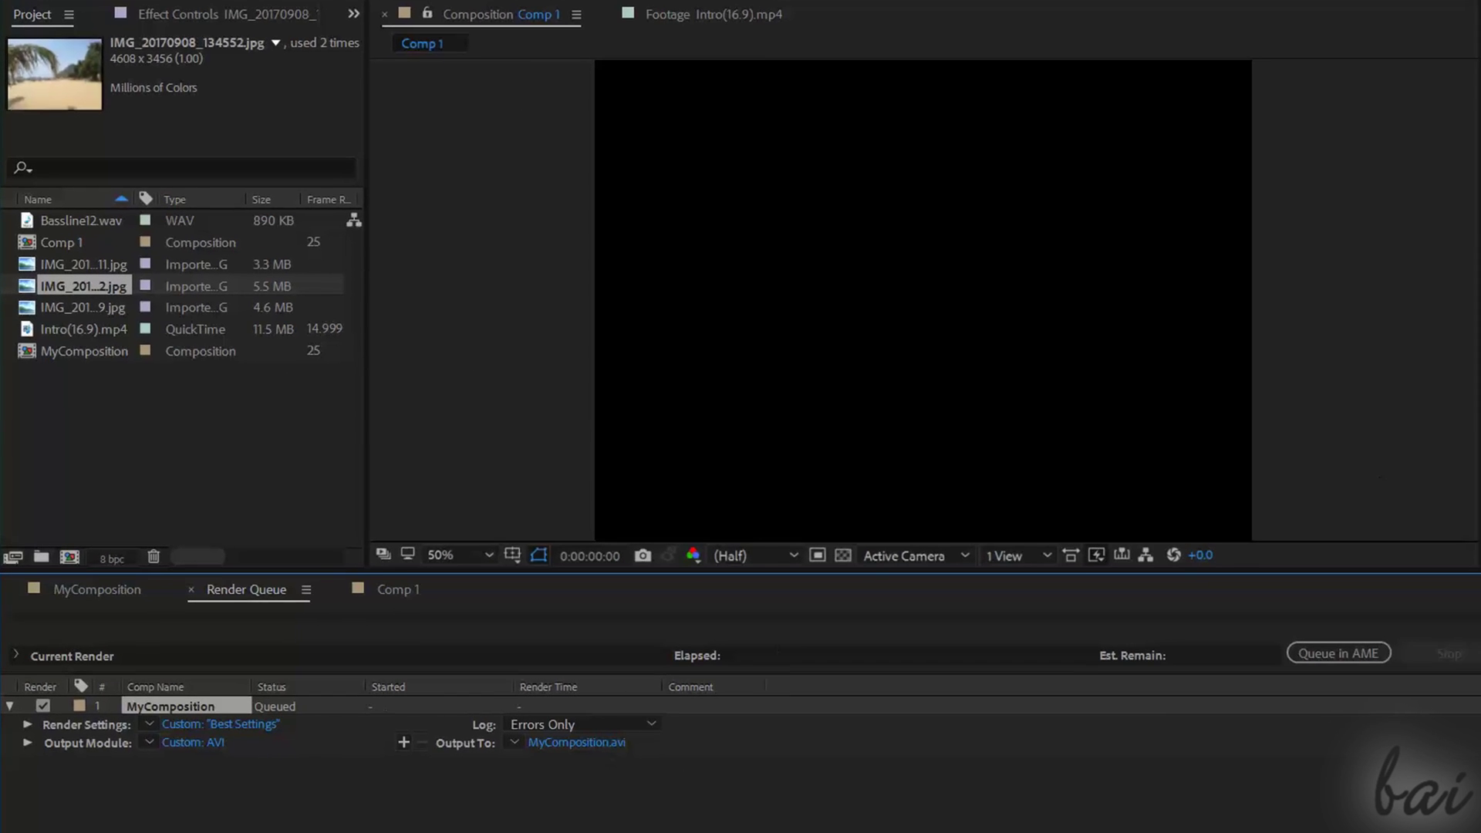
Set the output file to MyComposition.avi on the Desktop.
left_click(581, 740)
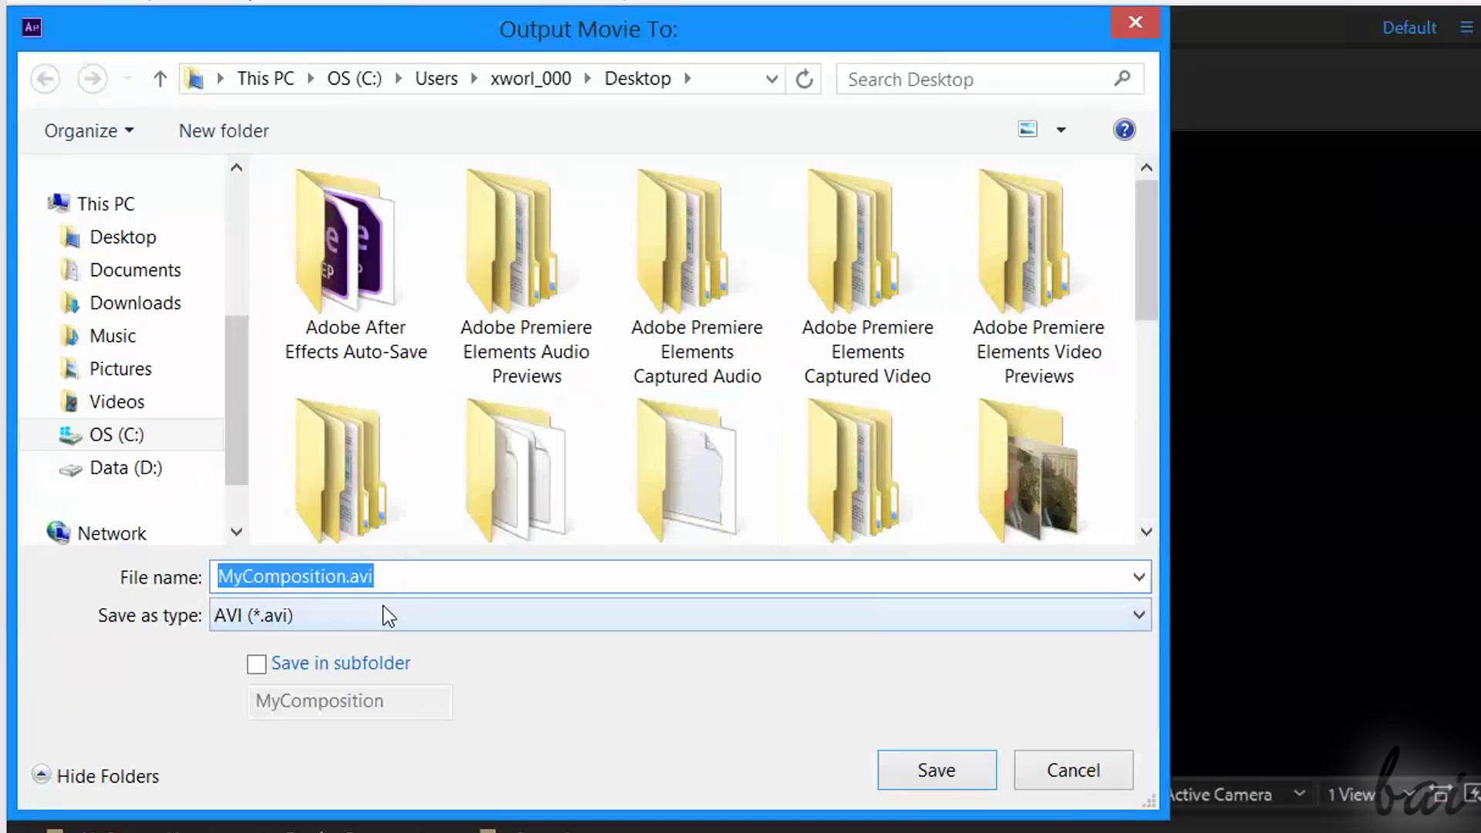
left_click(403, 571)
left_click_drag(403, 572, 176, 571)
key("Return")
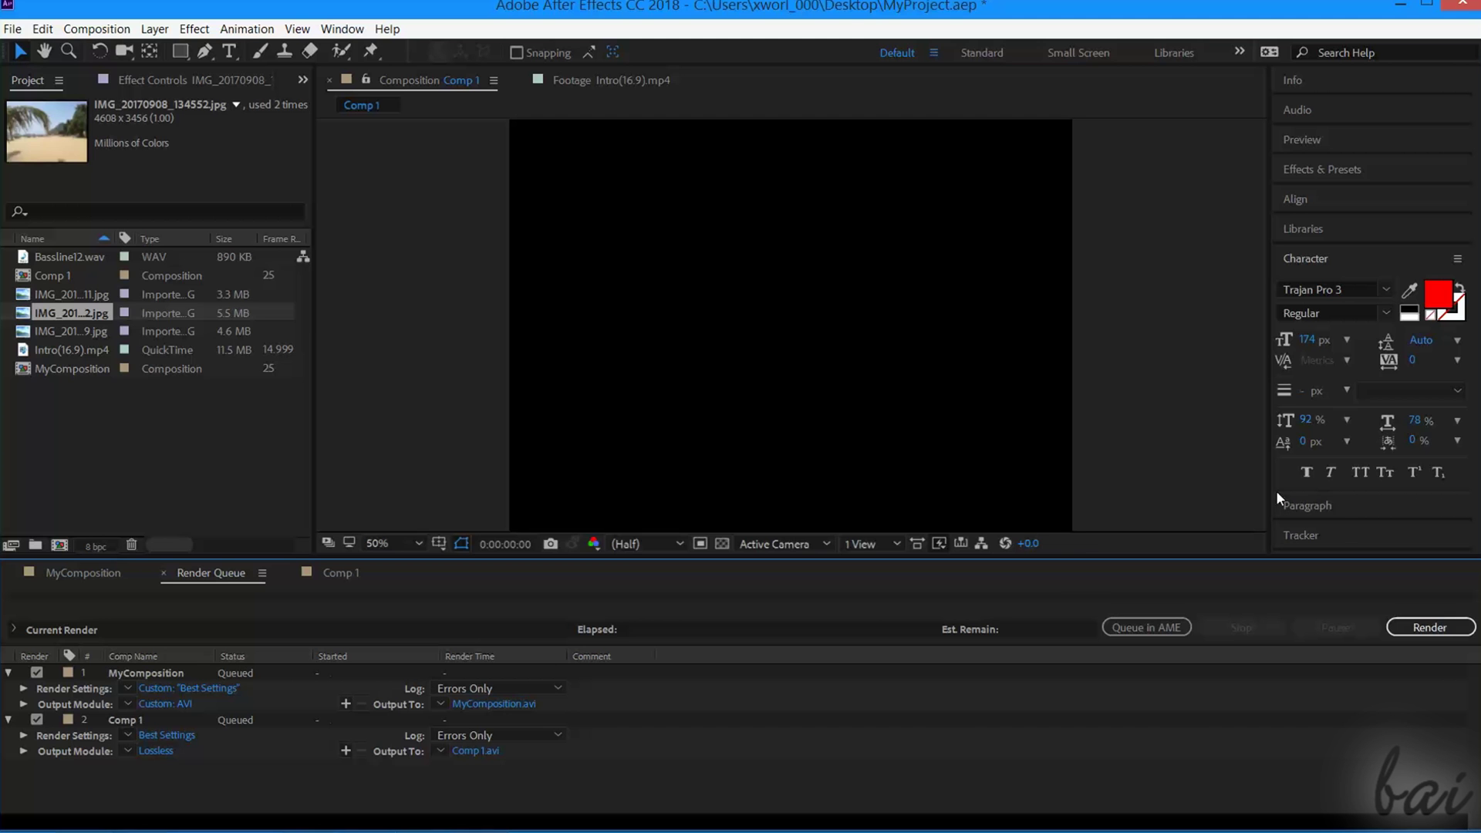
Start the render, then narrow the work area to roughly 11.5–31 seconds.
left_click(1429, 627)
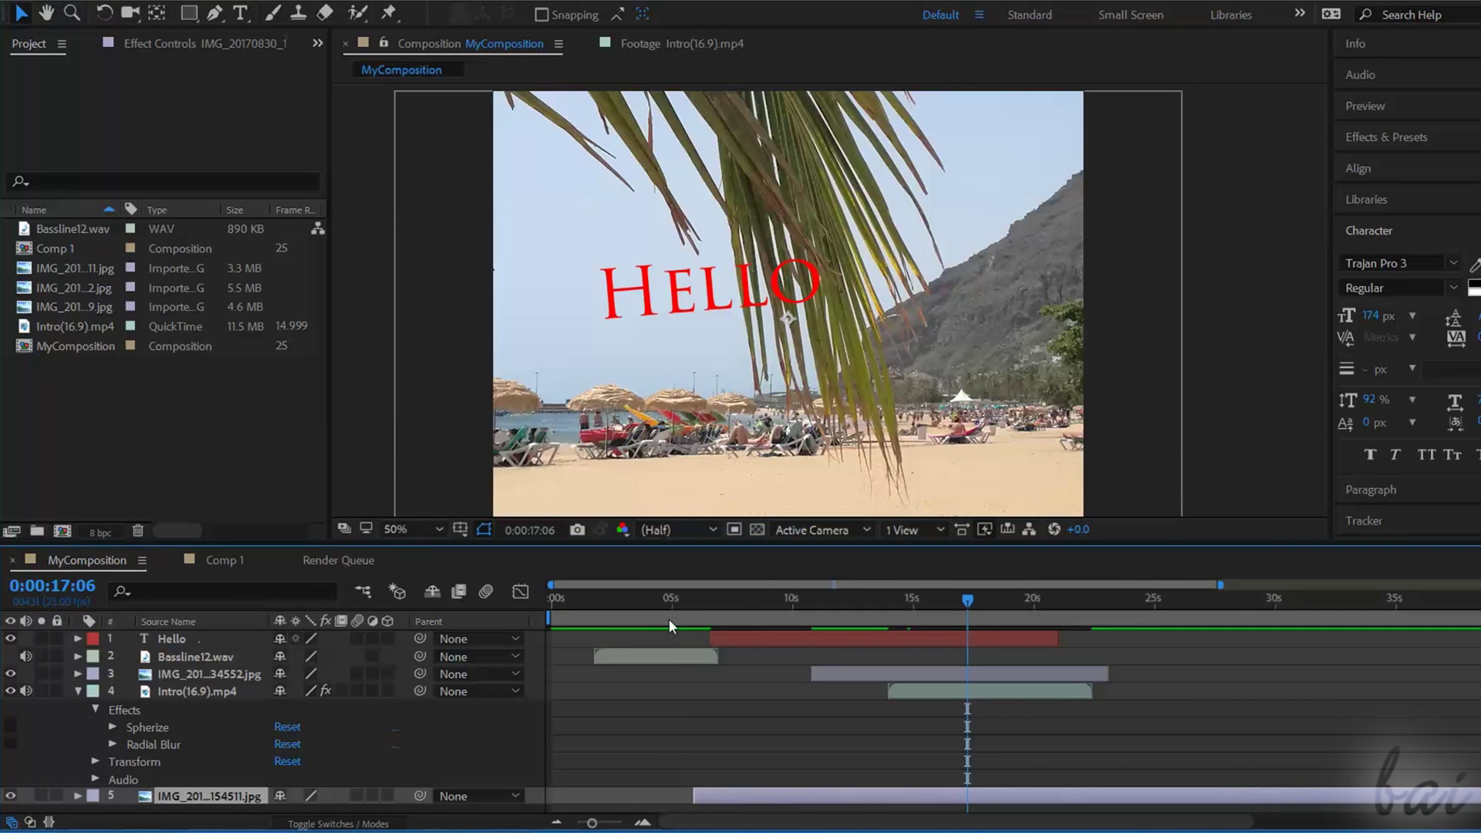
left_click(668, 620)
mouse_move(548, 617)
left_mouse_down()
mouse_move(1223, 613)
mouse_move(548, 617)
left_mouse_up()
left_click_drag(1349, 617, 863, 618)
left_click_drag(598, 618, 823, 617)
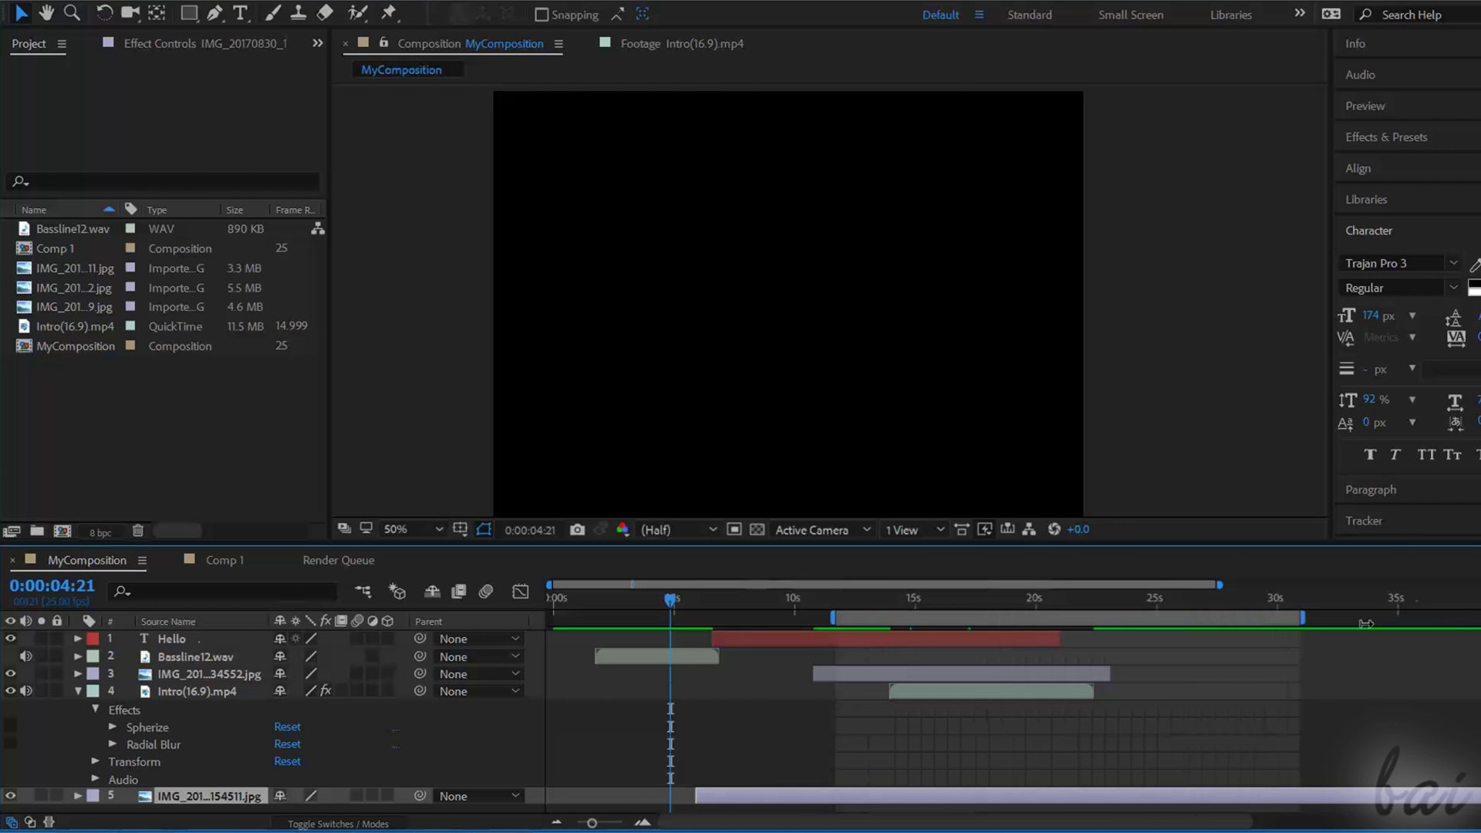